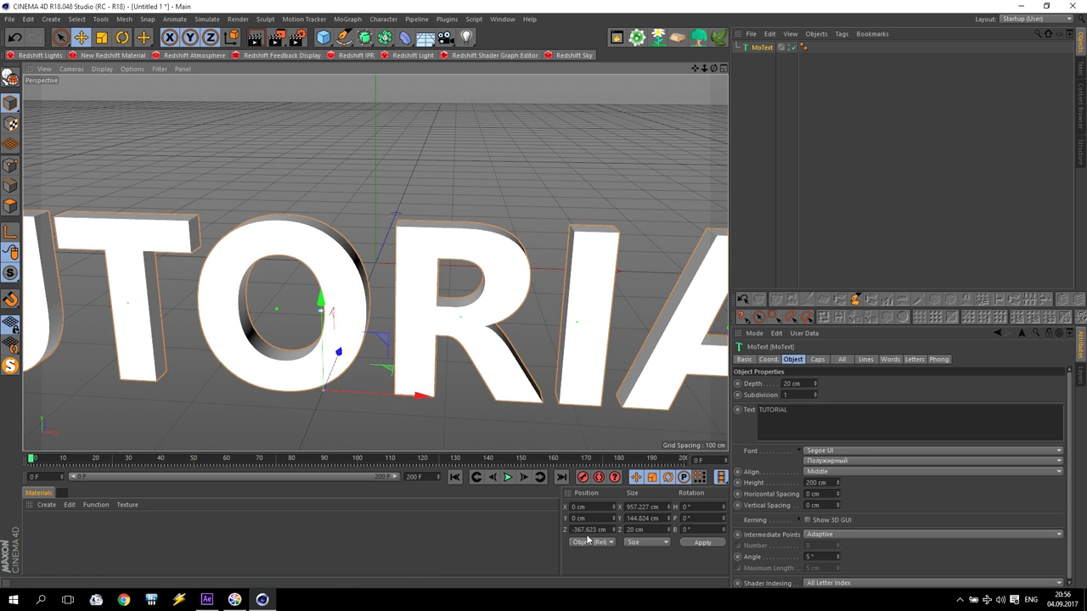
Set the TUTORIAL text object's Z position to -500 cm.
click(578, 530)
text(-500)
key(Return)
scroll(361, 372, down, 5)
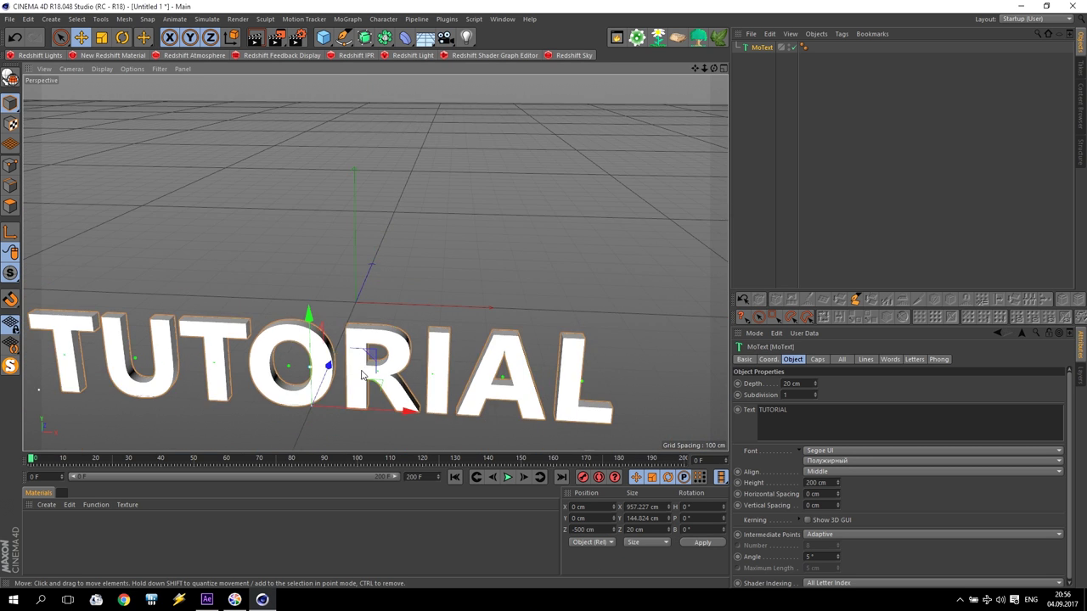
scroll(361, 372, up, 3)
alt+drag(364, 382, 380, 365)
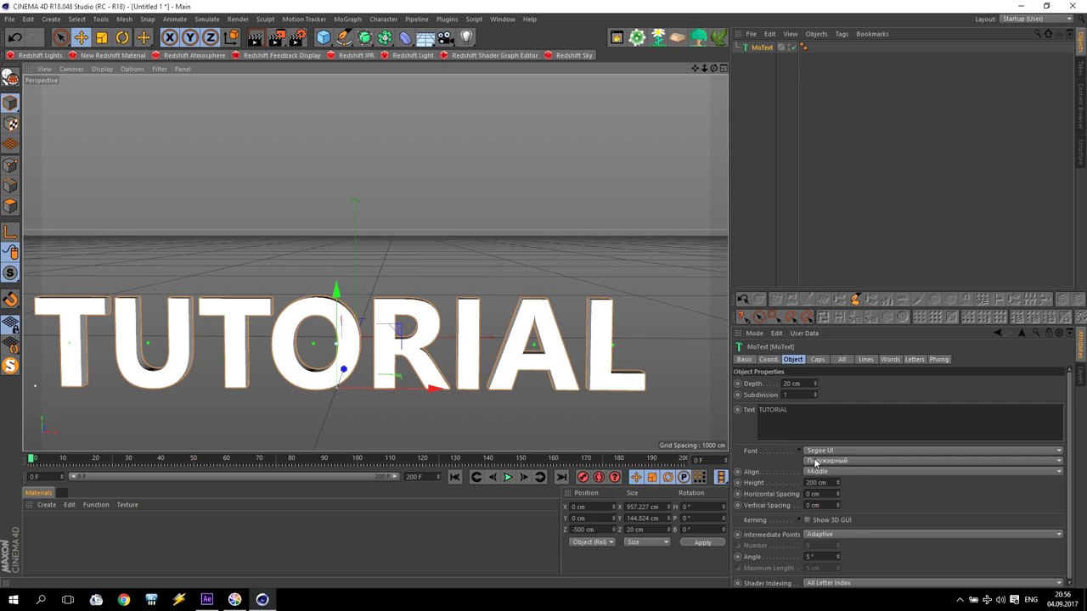
Give the text Fillet Cap start and end caps with 5 steps each.
click(817, 359)
click(849, 383)
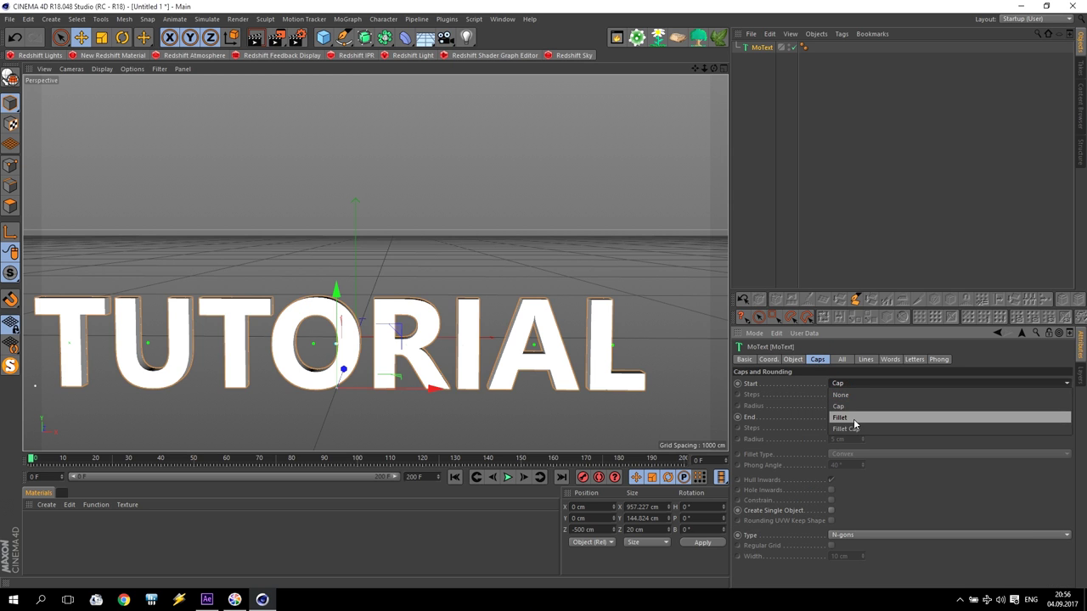
click(850, 428)
click(850, 417)
click(849, 463)
click(783, 392)
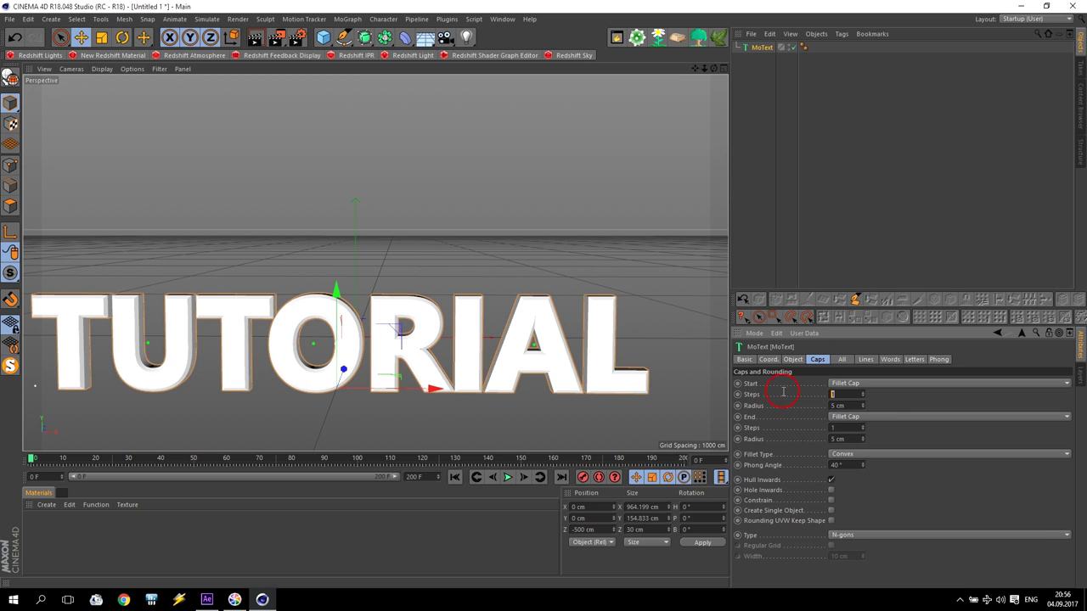
text(5)
key(Return)
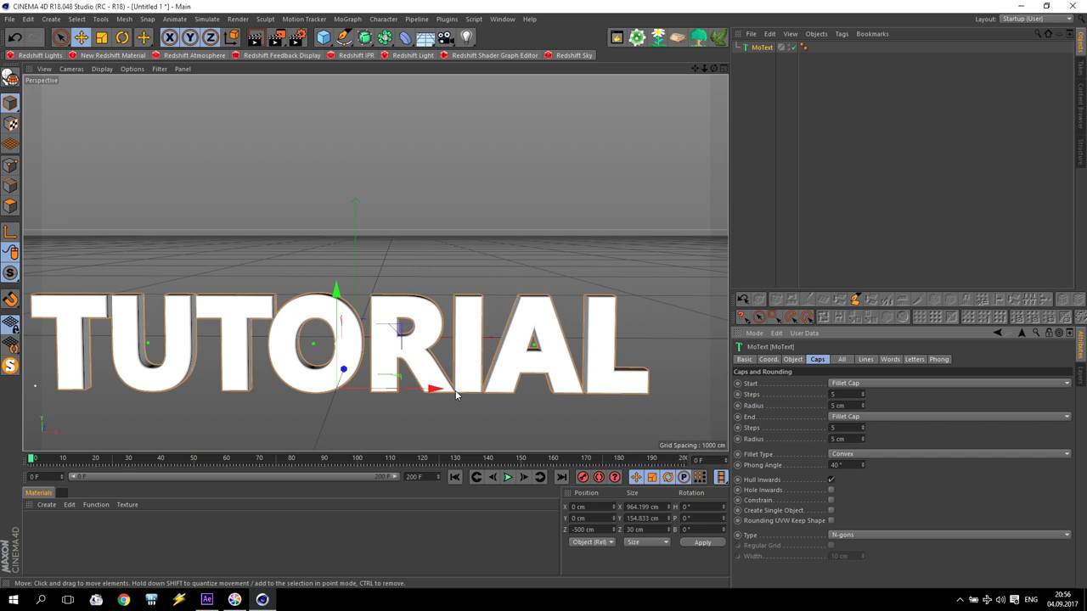
scroll(454, 394, up, 6)
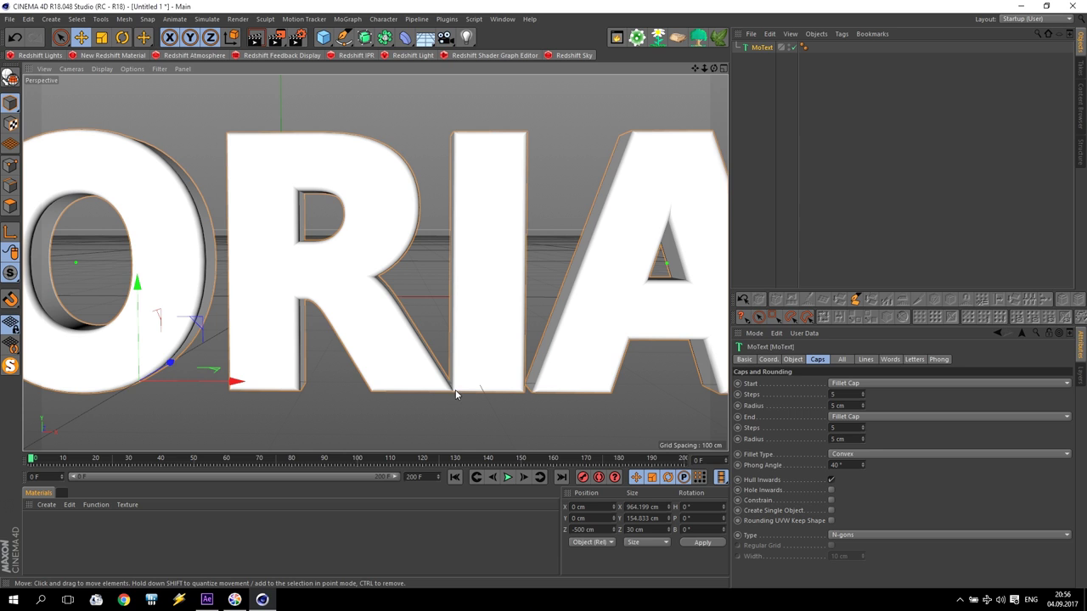
Set the text's horizontal spacing to 10 cm.
click(793, 359)
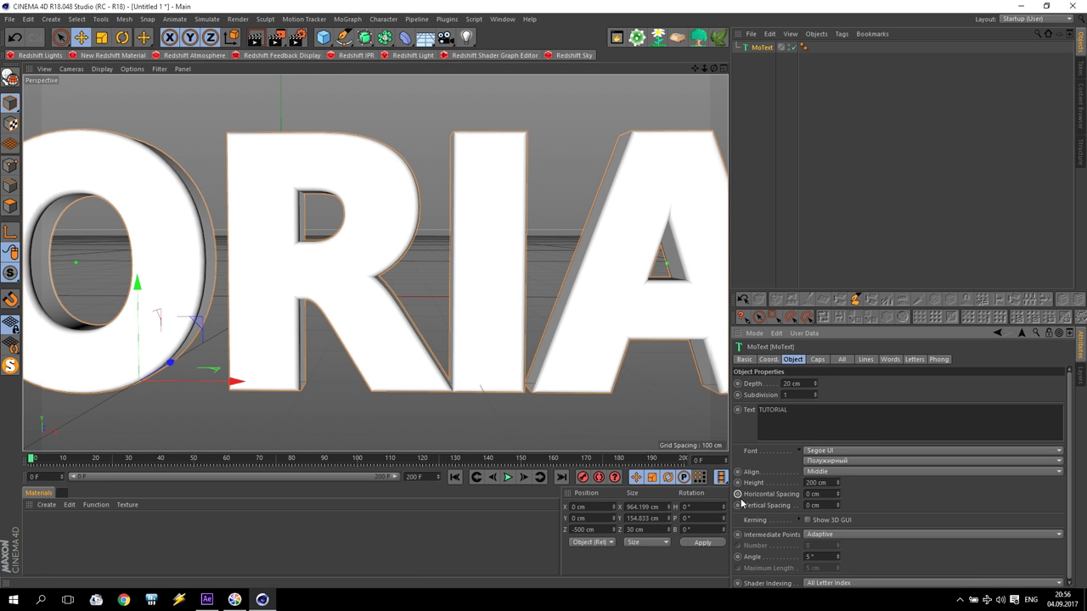
click(828, 497)
text(10)
key(Return)
scroll(399, 395, down, 5)
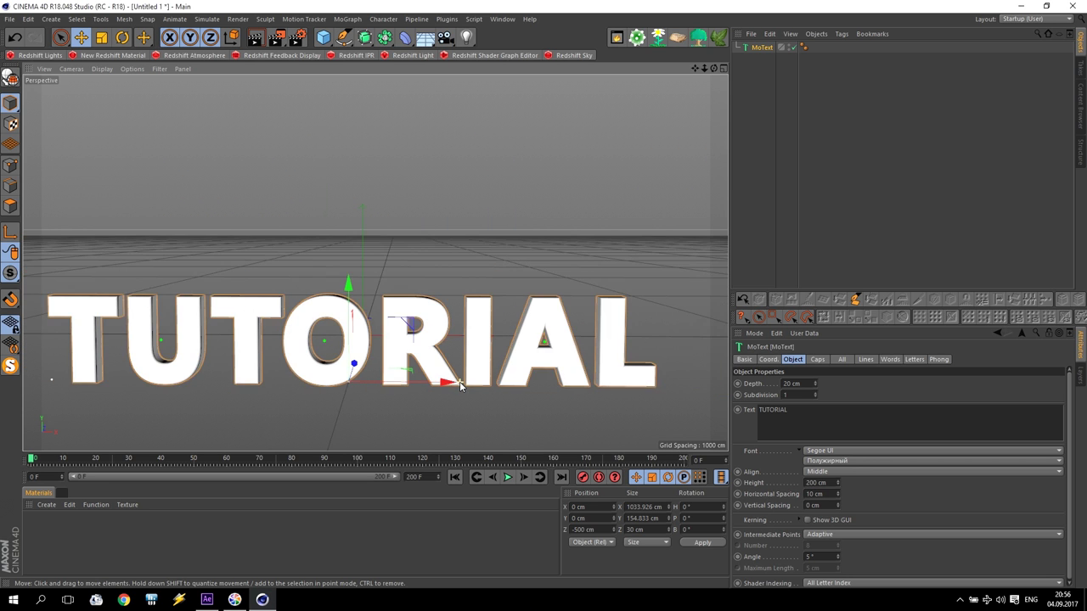
scroll(339, 402, up, 1)
scroll(350, 406, down, 1)
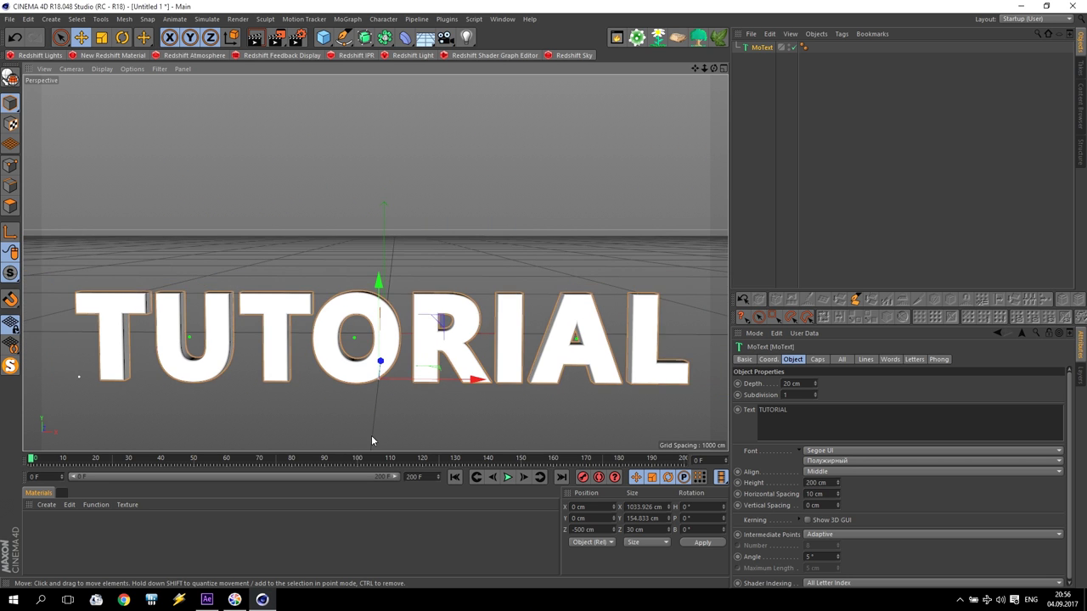
scroll(378, 425, up, 1)
scroll(371, 432, down, 1)
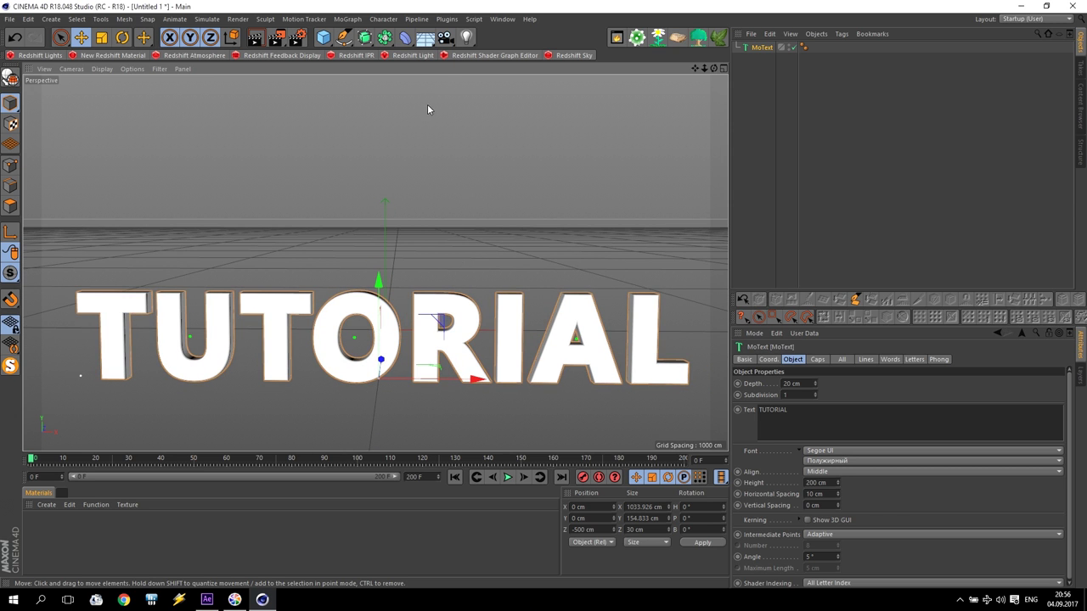
Add a Landscape object and set its size to 2000 × 600 × 800 cm.
drag(330, 29, 542, 120)
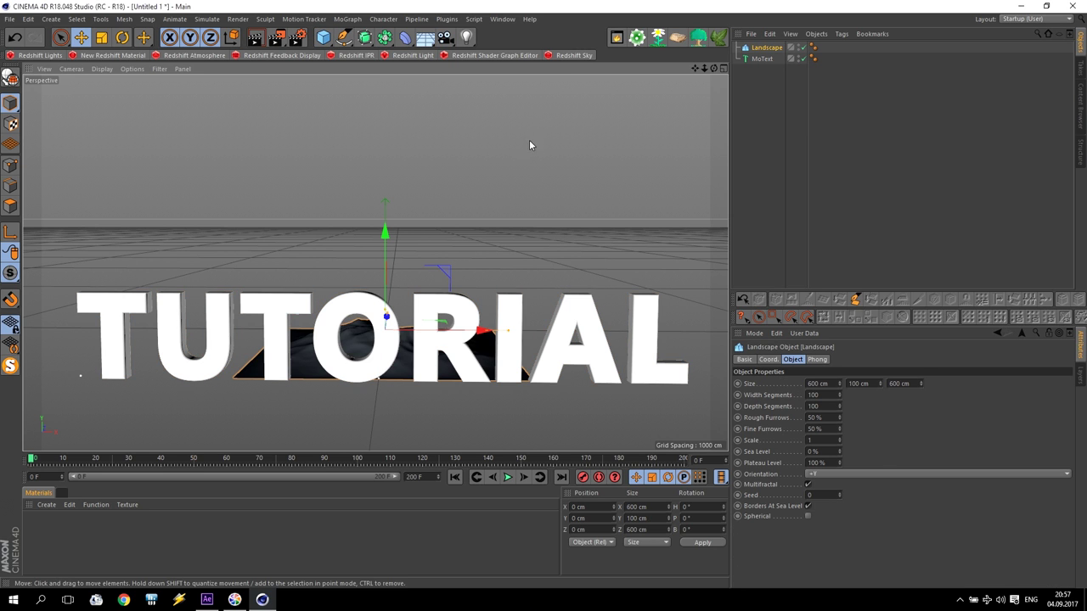
click(831, 384)
text(2000)
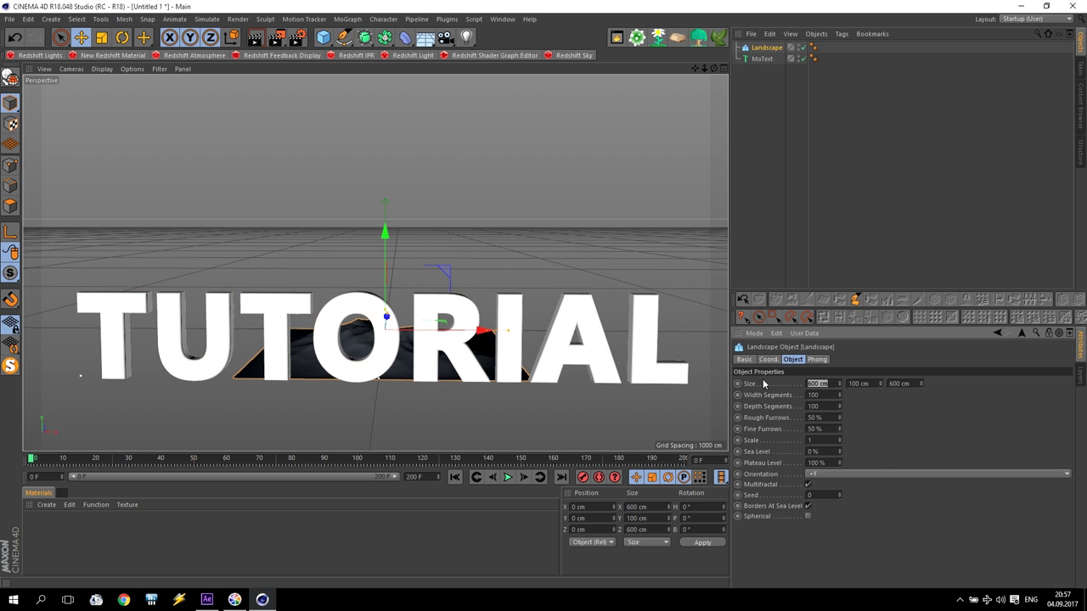
key(Return)
click(918, 384)
text(800)
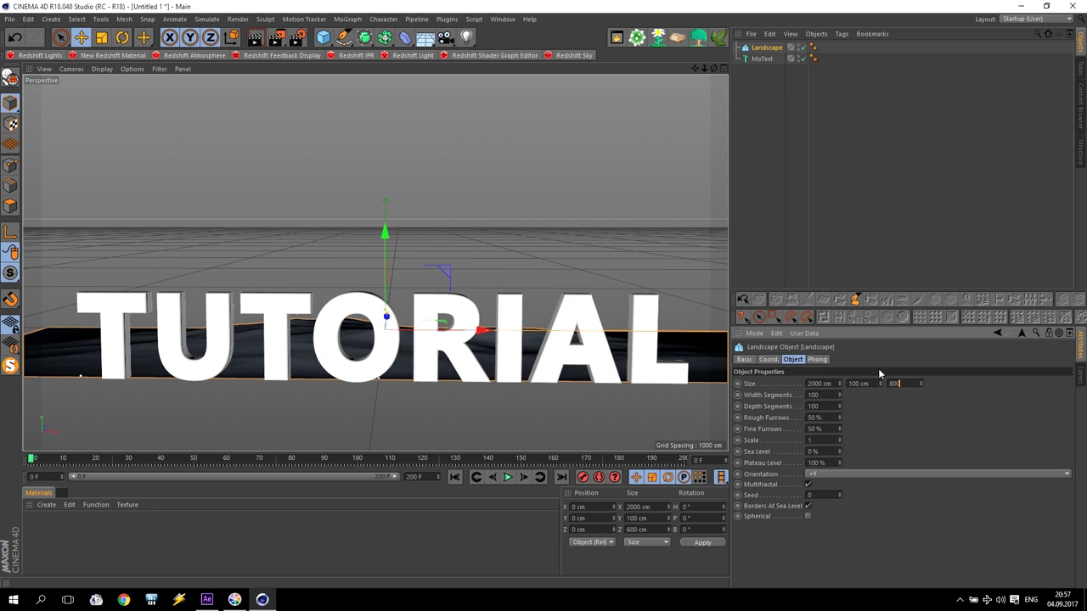
key(Return)
click(875, 384)
text(600)
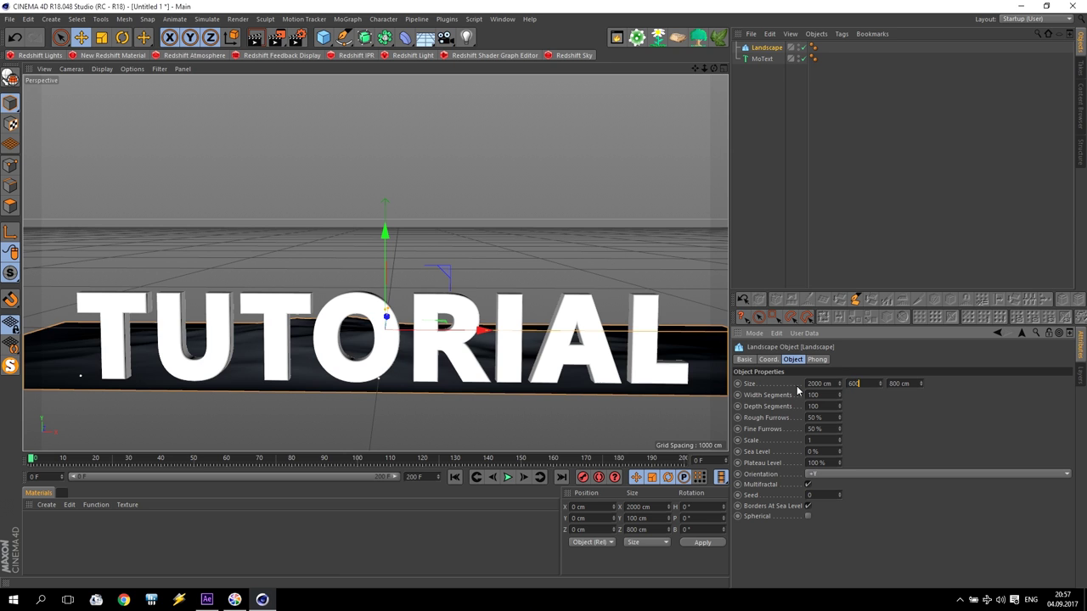
key(Return)
Raise the landscape to about 304 cm in Y and lift the TUTORIAL text clear of the landscape's base.
drag(388, 335, 400, 138)
middle_click(382, 272)
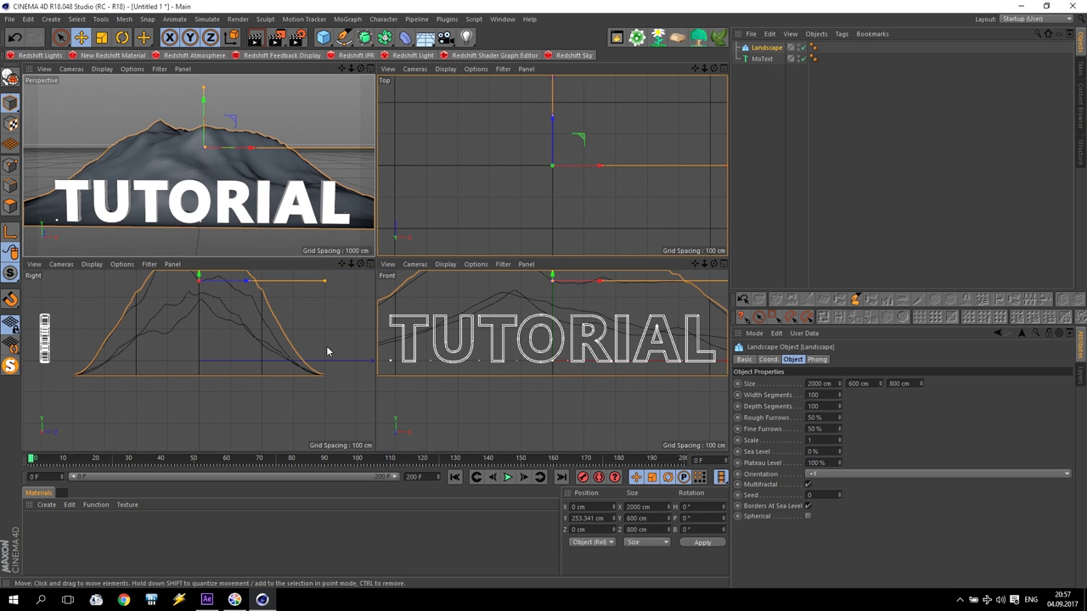
drag(342, 264, 402, 350)
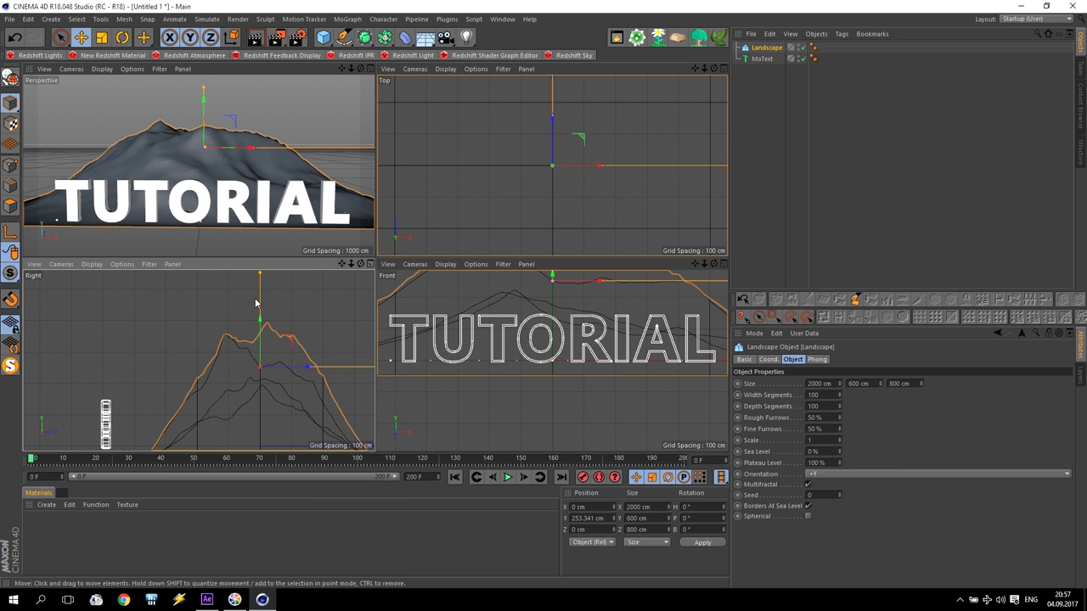
drag(260, 331, 260, 338)
click(104, 416)
drag(104, 414, 103, 367)
click(263, 350)
drag(254, 363, 298, 342)
drag(343, 266, 339, 196)
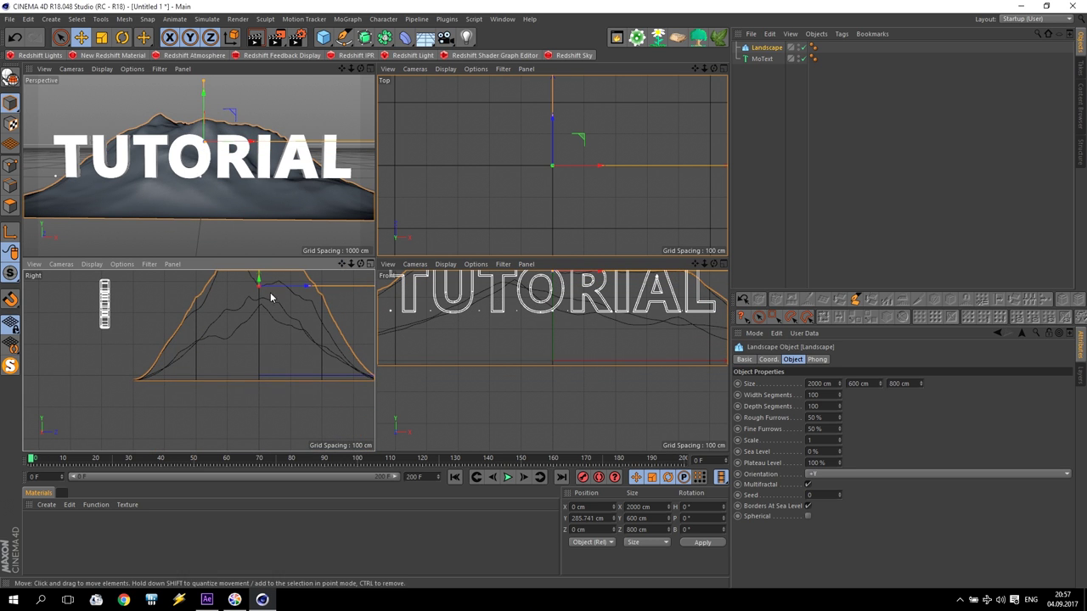
drag(260, 286, 260, 277)
middle_click(272, 182)
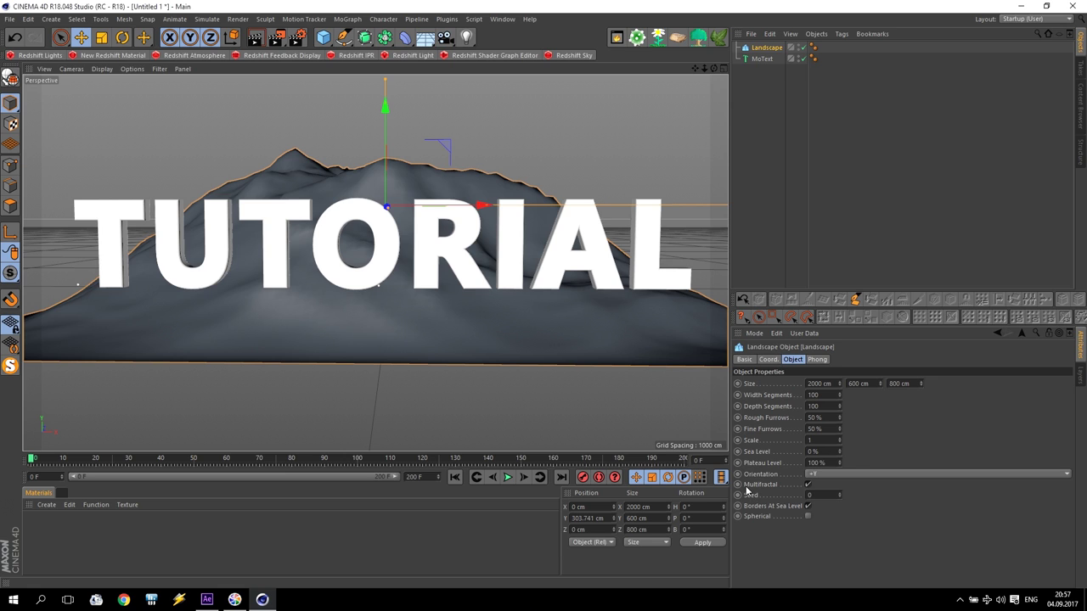
Disable Multifractal on the landscape and set its seed to 19.
click(809, 486)
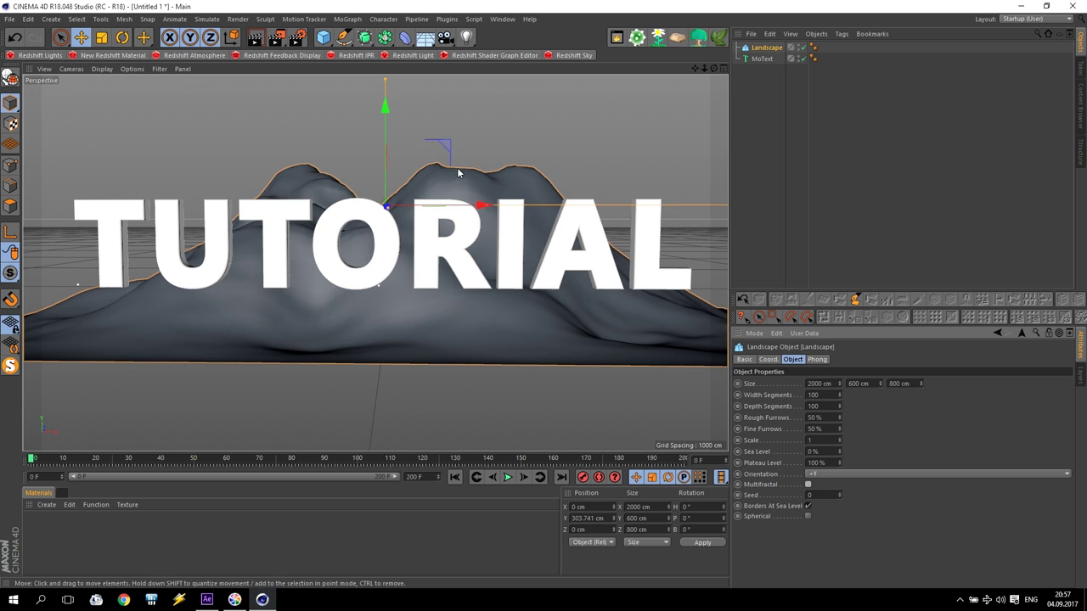
click(839, 493)
click(838, 493)
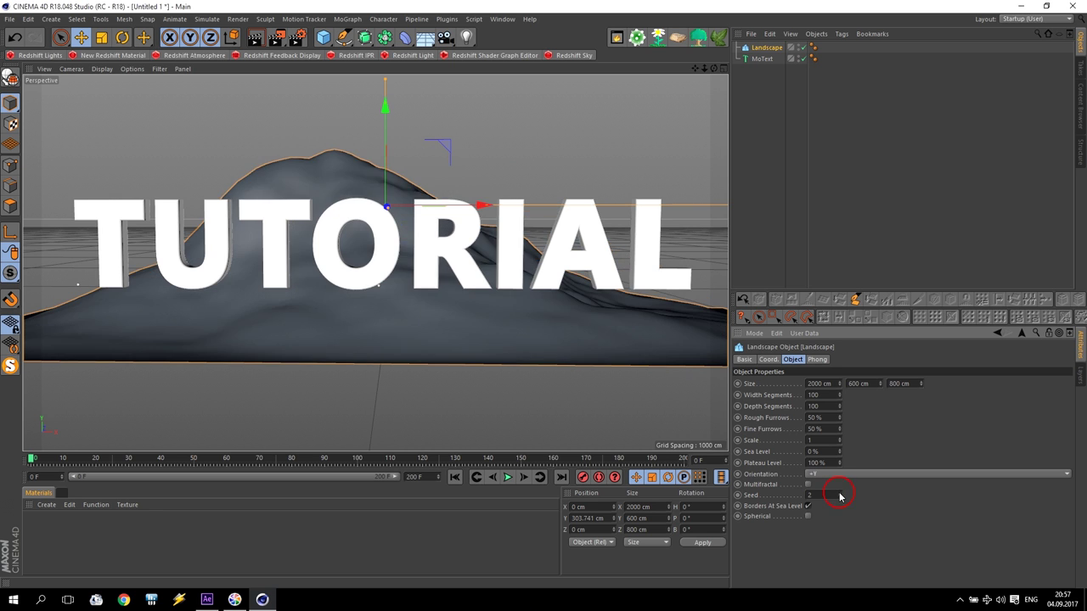
click(839, 493)
click(839, 493)
click(839, 492)
click(839, 493)
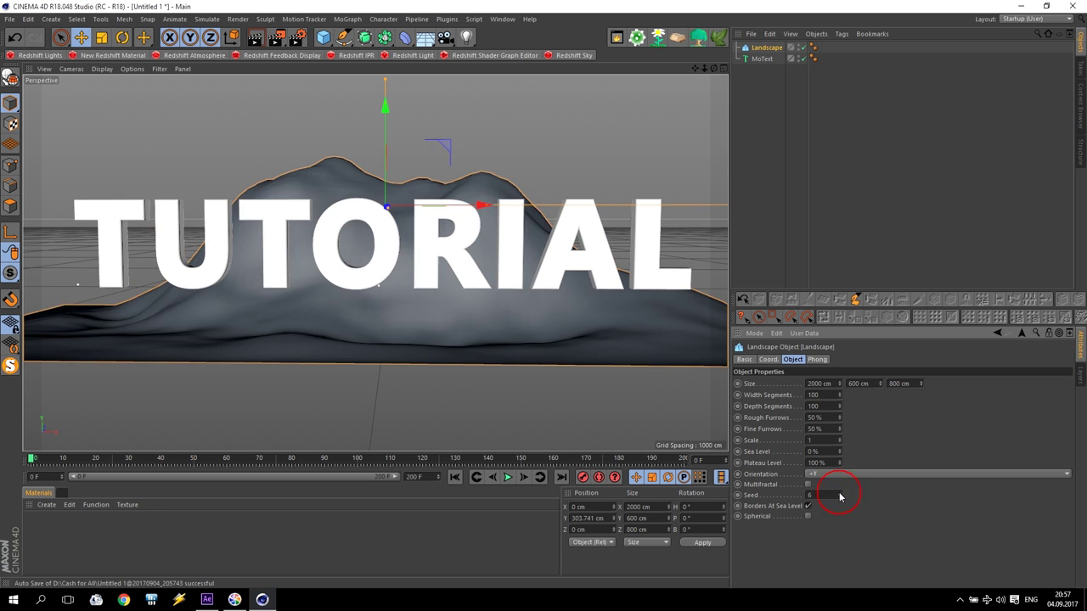
click(839, 493)
click(839, 492)
click(839, 493)
click(839, 493)
click(839, 493)
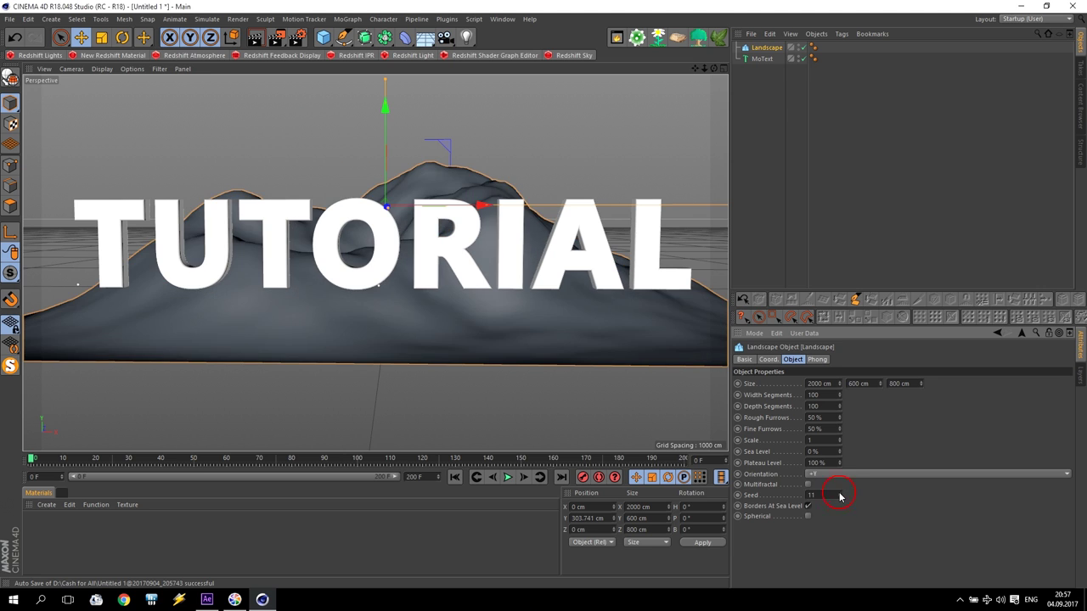
click(839, 493)
click(839, 493)
click(840, 492)
click(839, 493)
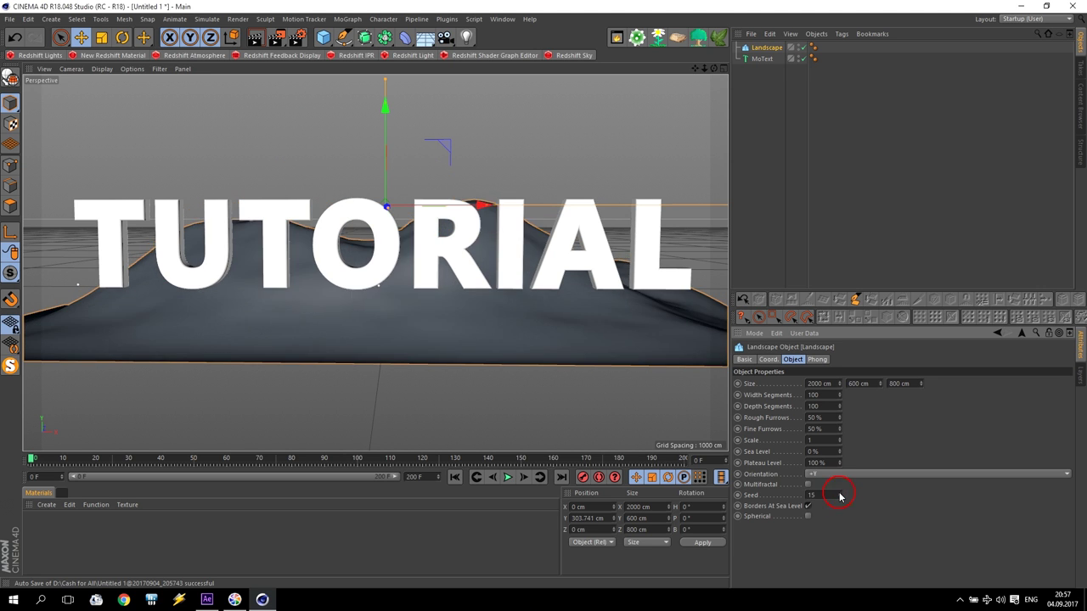
click(839, 493)
click(840, 493)
click(839, 492)
click(839, 492)
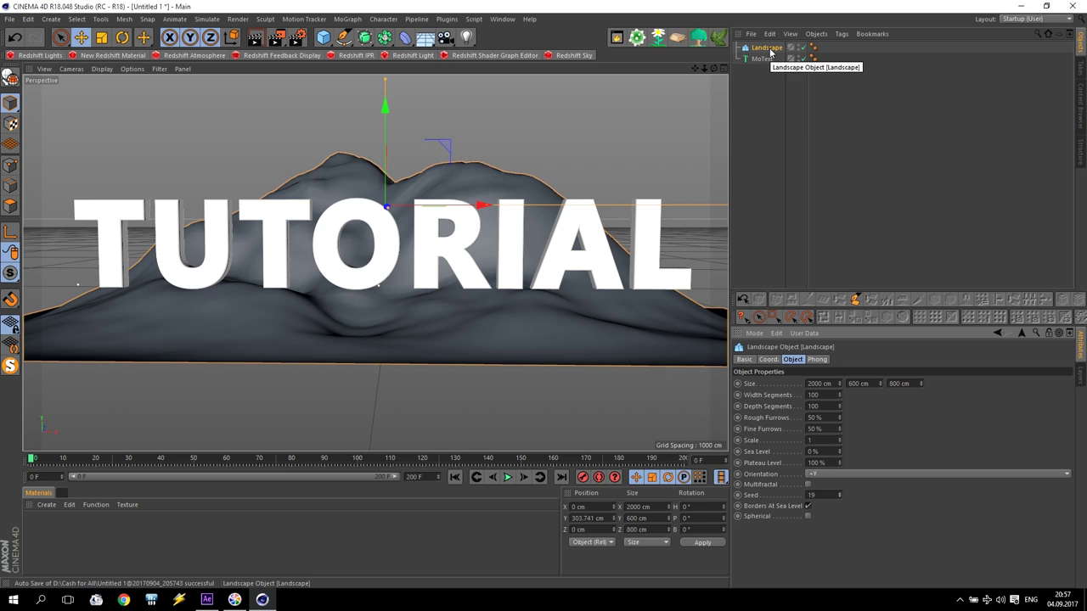
Delete the landscape's Phong tag and add a Polygon Reduction deformer as a child of the landscape.
click(814, 48)
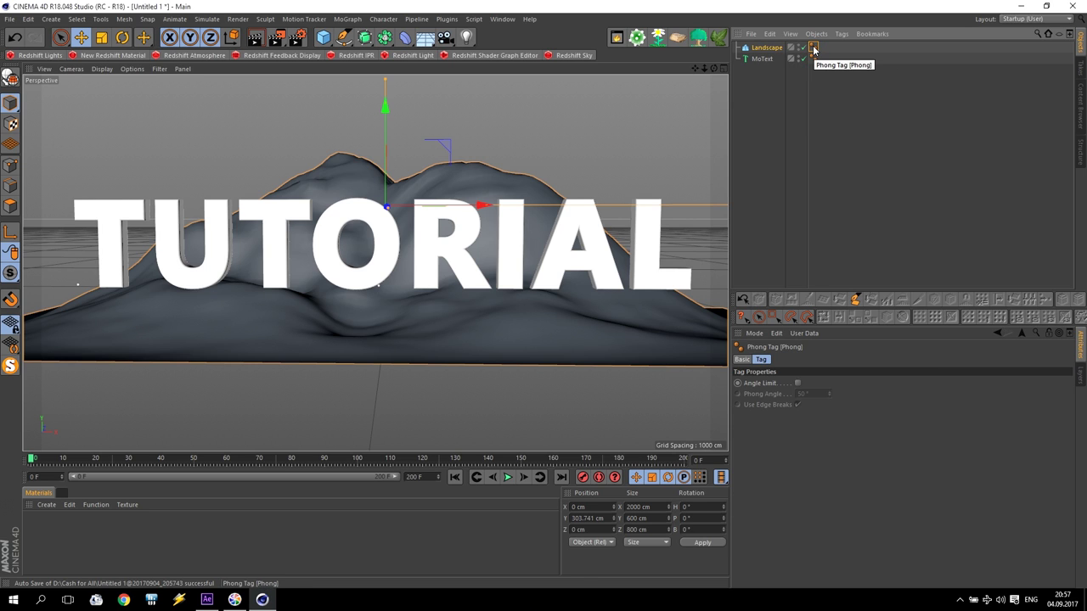
key(Delete)
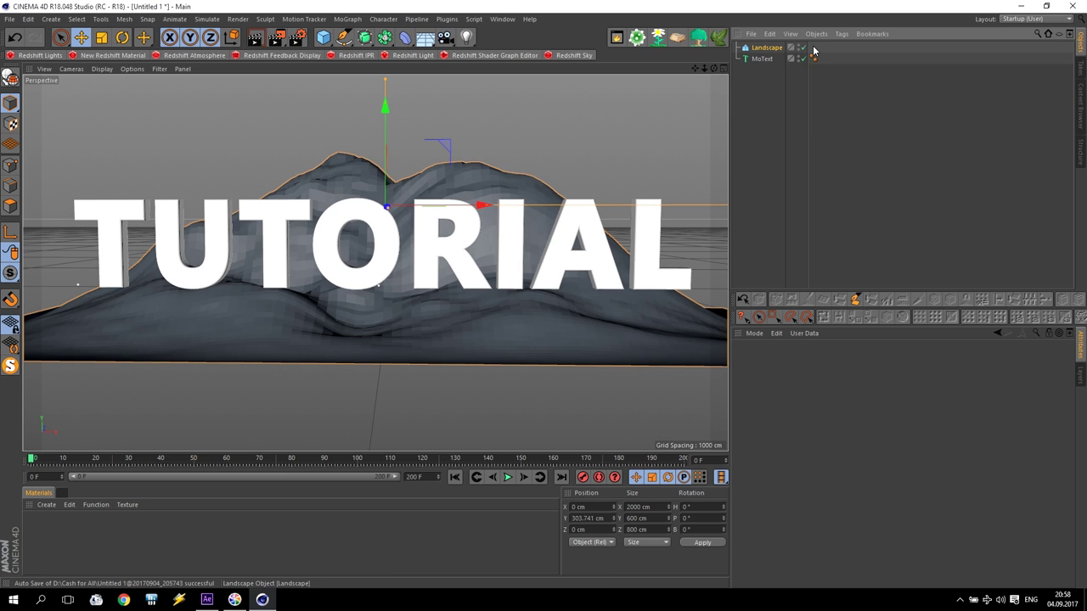
click(406, 39)
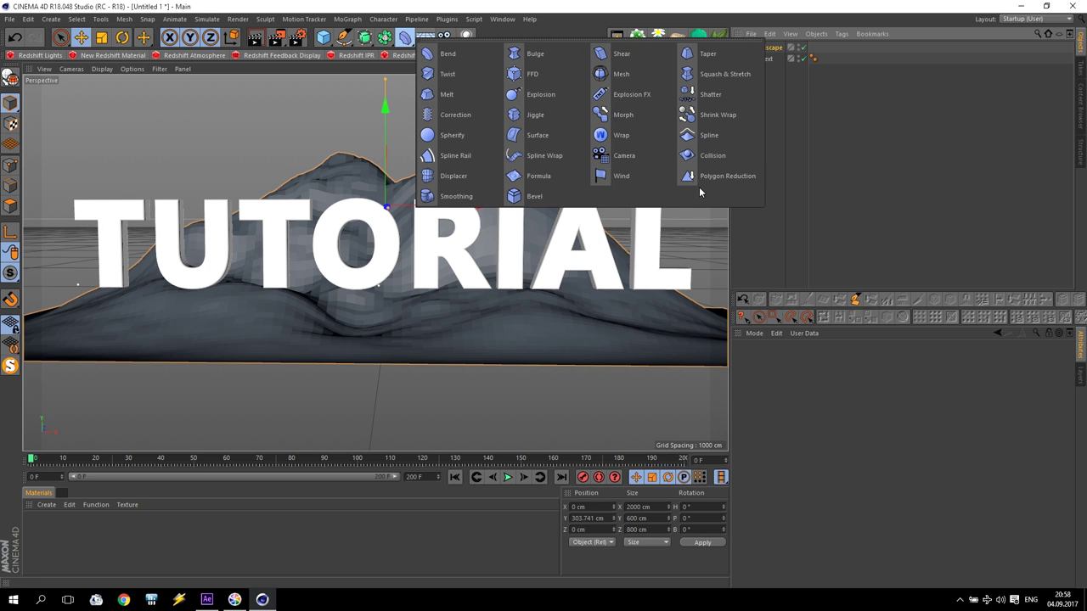
click(726, 178)
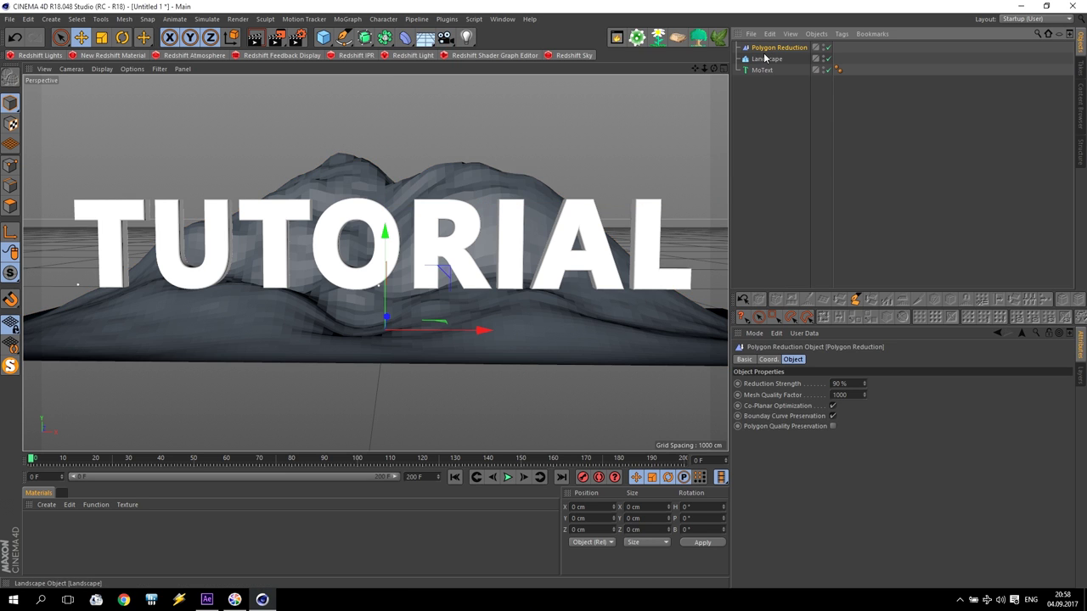
drag(765, 49, 769, 59)
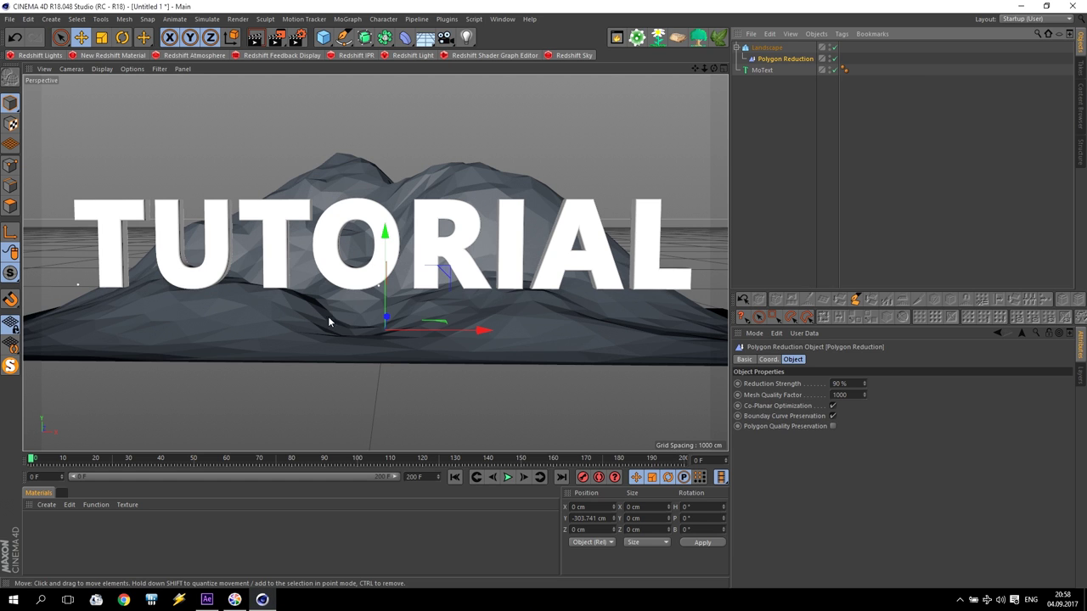
Display the perspective view with Quick Shading (Lines) and set the Polygon Reduction strength to 99%.
click(102, 69)
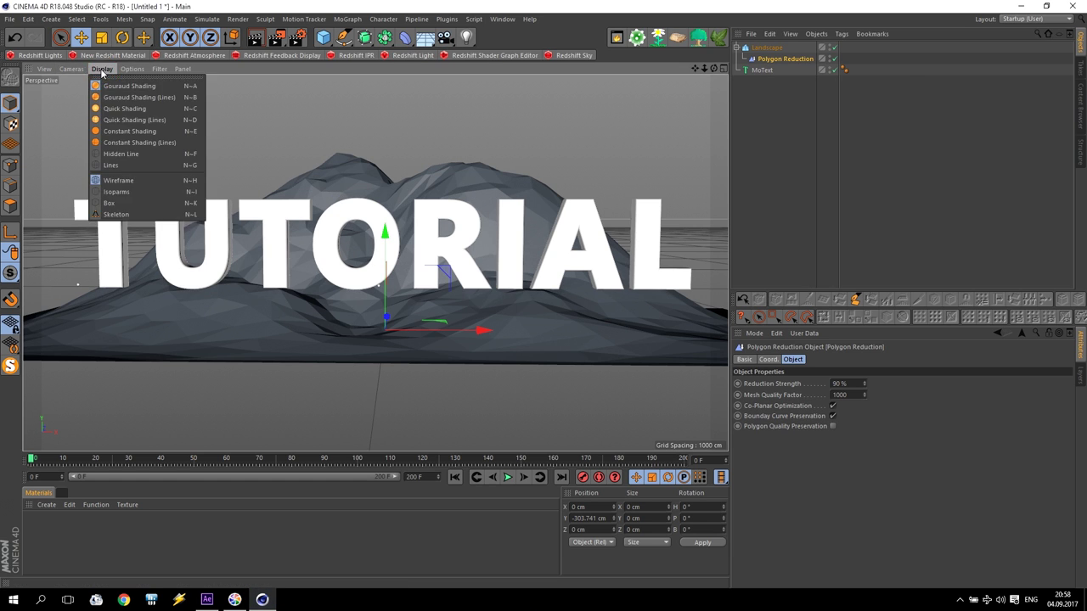
click(119, 122)
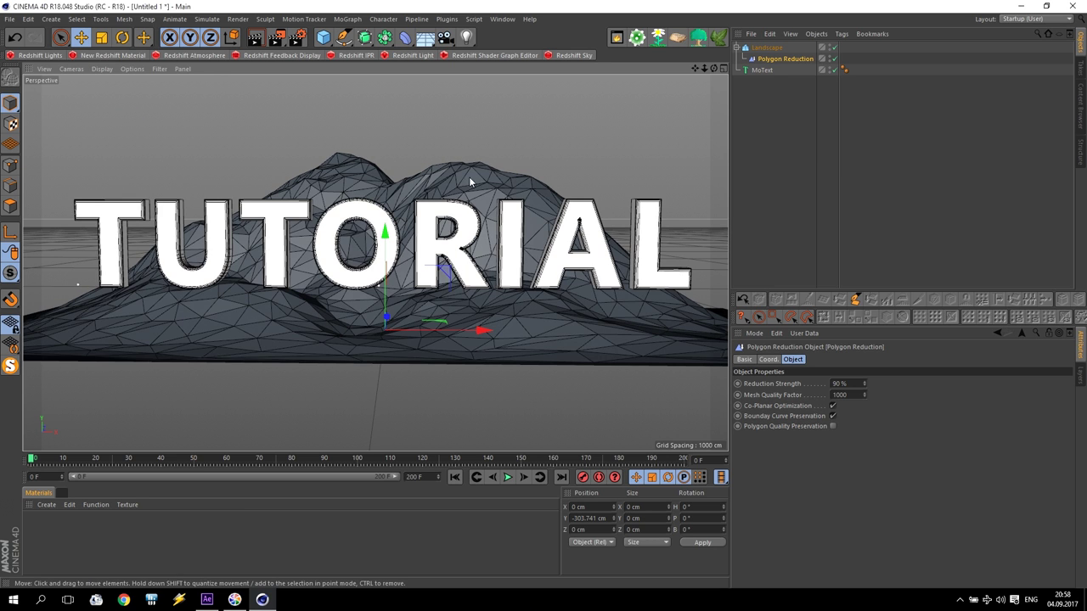
click(773, 60)
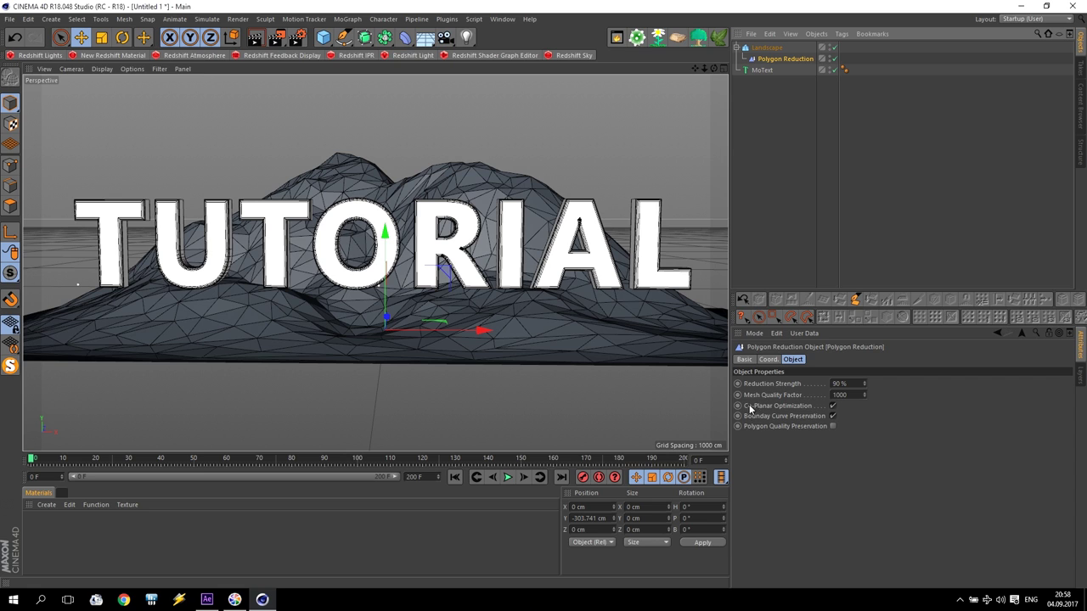
double_click(836, 384)
text(9)
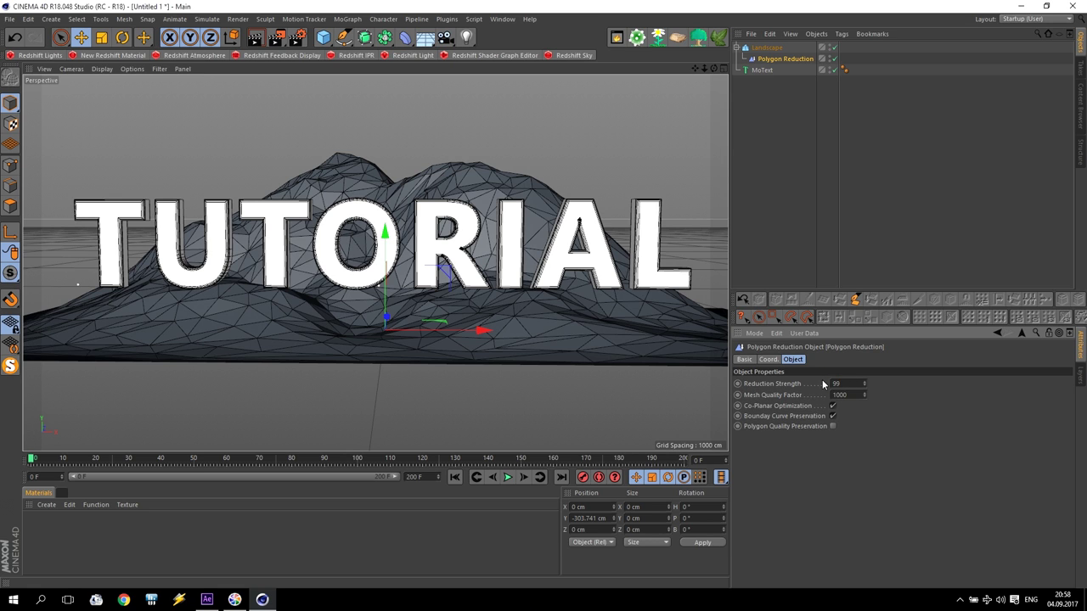
key(Return)
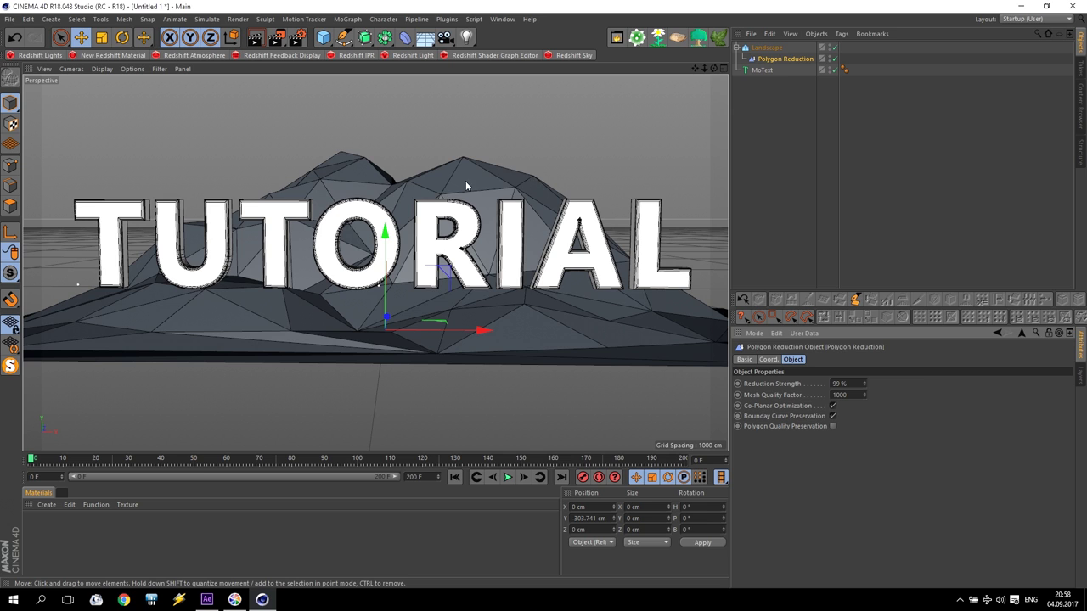
Duplicate the landscape with its Polygon Reduction and place the copy inside a new Atom Array object.
click(767, 48)
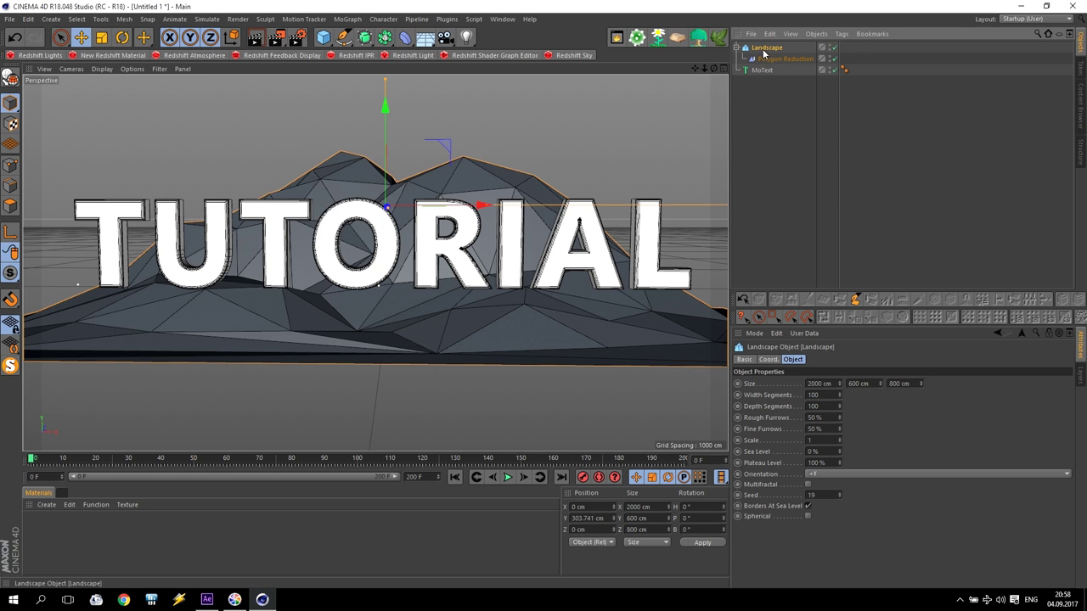
mouse_move(768, 49)
mouse_down()
mouse_move(772, 61)
mouse_move(776, 47)
mouse_up()
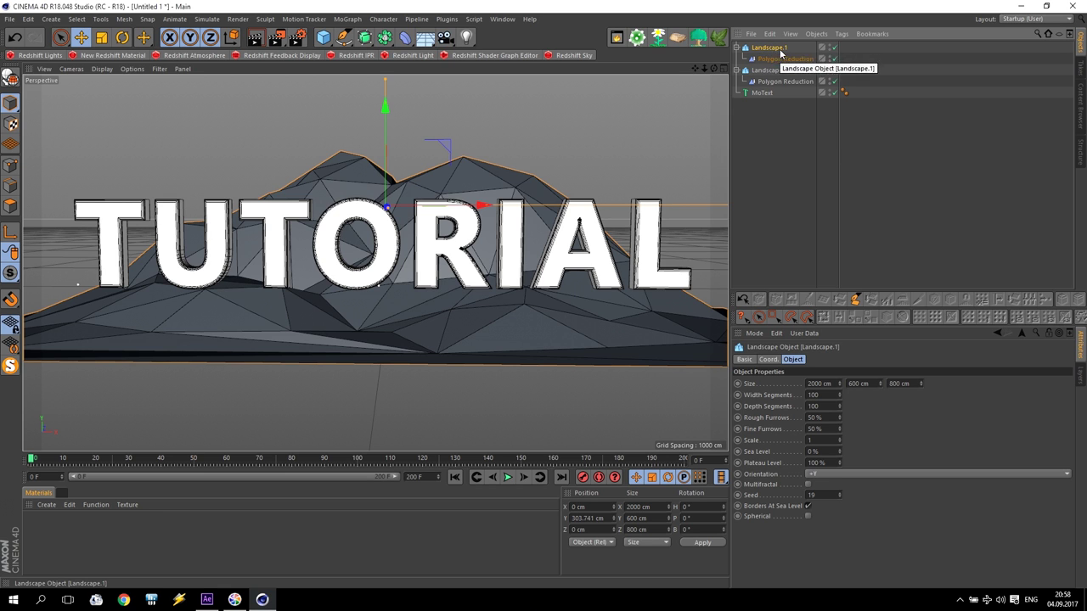
drag(385, 37, 528, 57)
drag(768, 59, 767, 51)
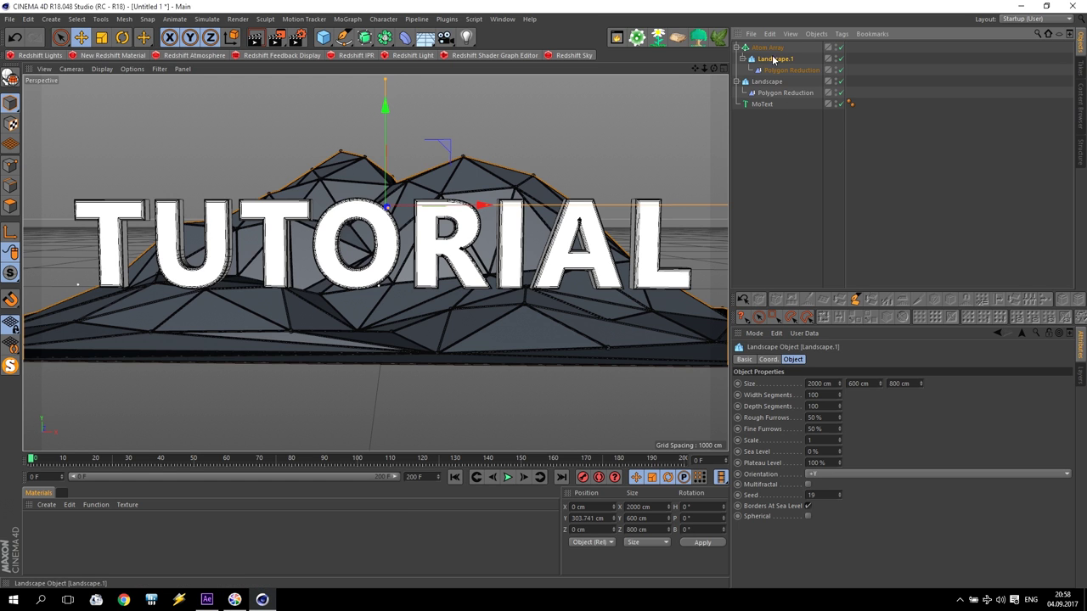
Set the Atom Array's sphere radius to 2 cm.
key(Up)
double_click(803, 395)
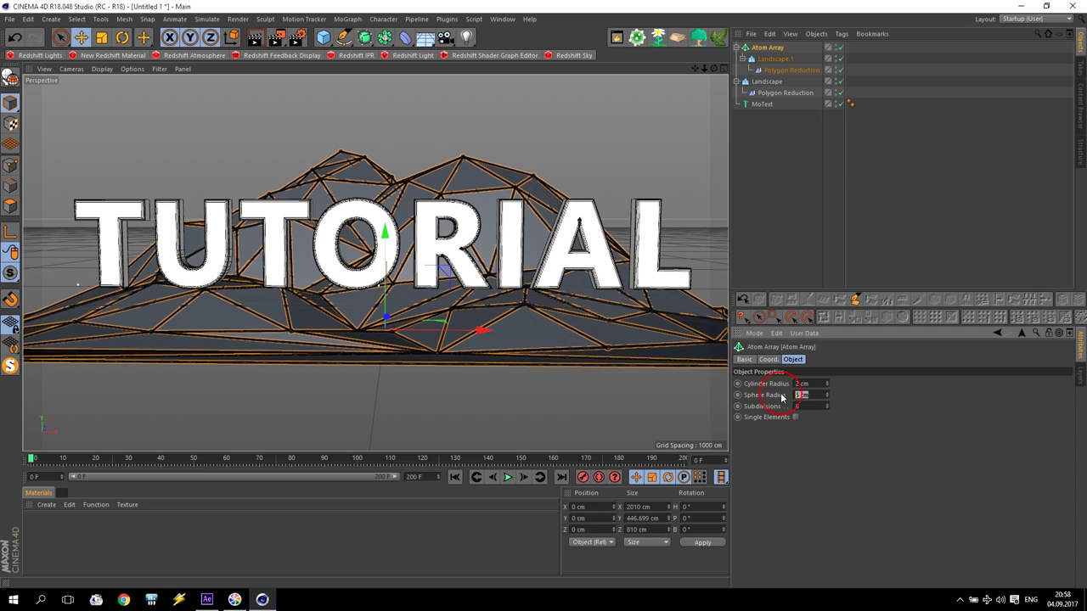
text(2)
key(Return)
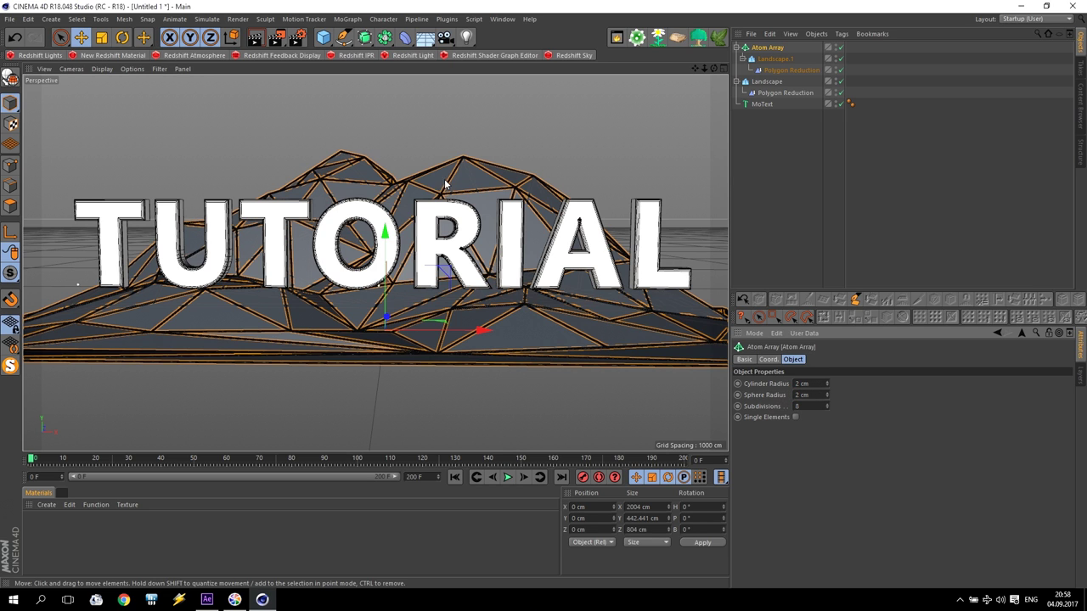
Try a 15.47 cm sphere and cylinder radius on the Atom Array, and reset both radii to 2 cm.
mouse_move(828, 396)
mouse_down()
mouse_move(832, 340)
mouse_move(833, 378)
mouse_up()
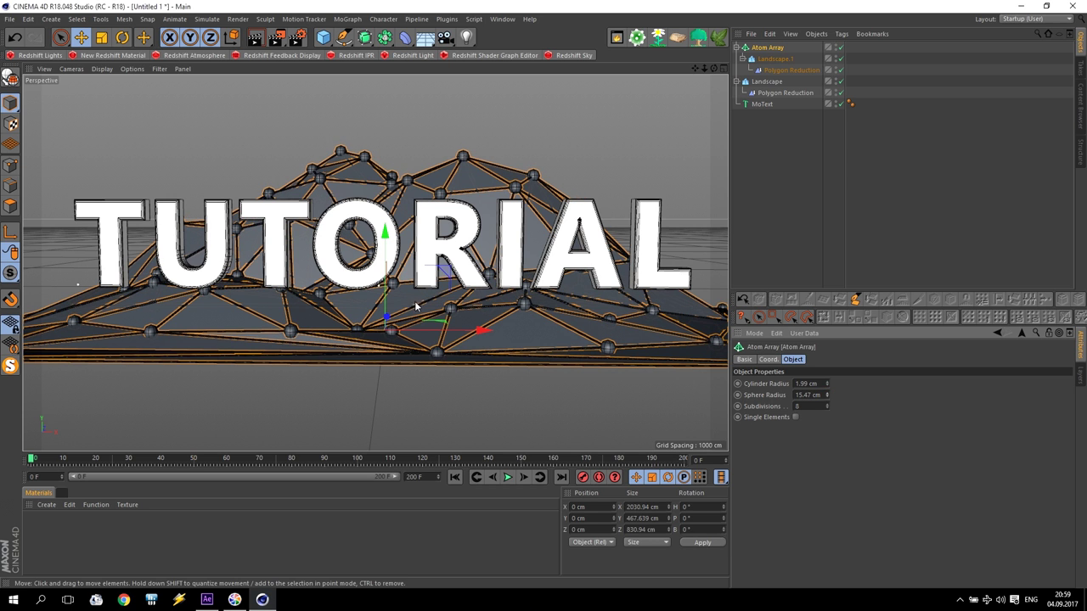
drag(828, 387, 828, 348)
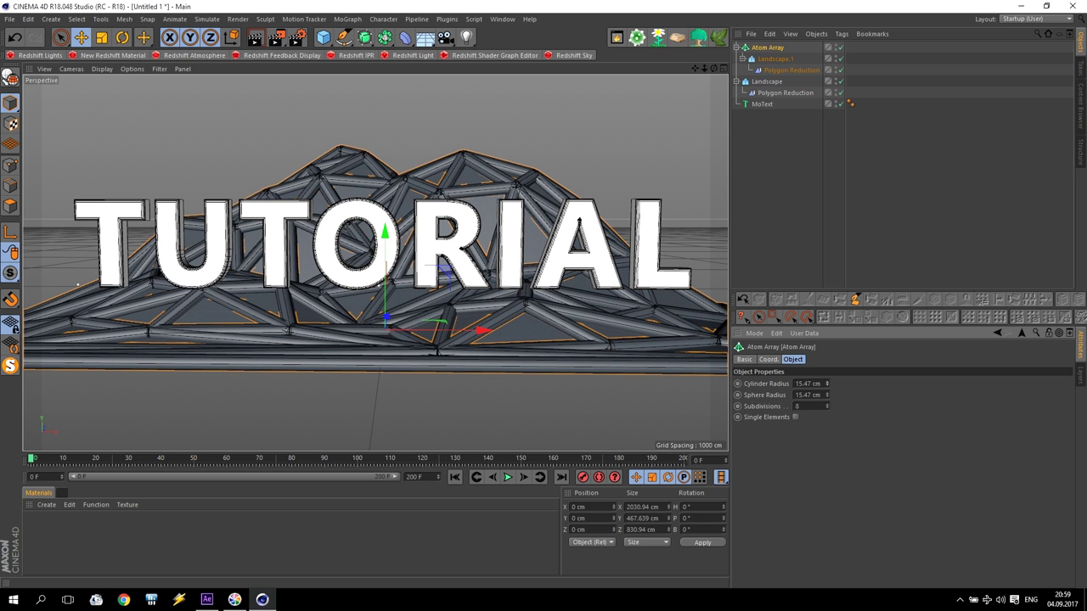
click(804, 387)
text(2)
key(Return)
click(802, 395)
text(2)
key(Return)
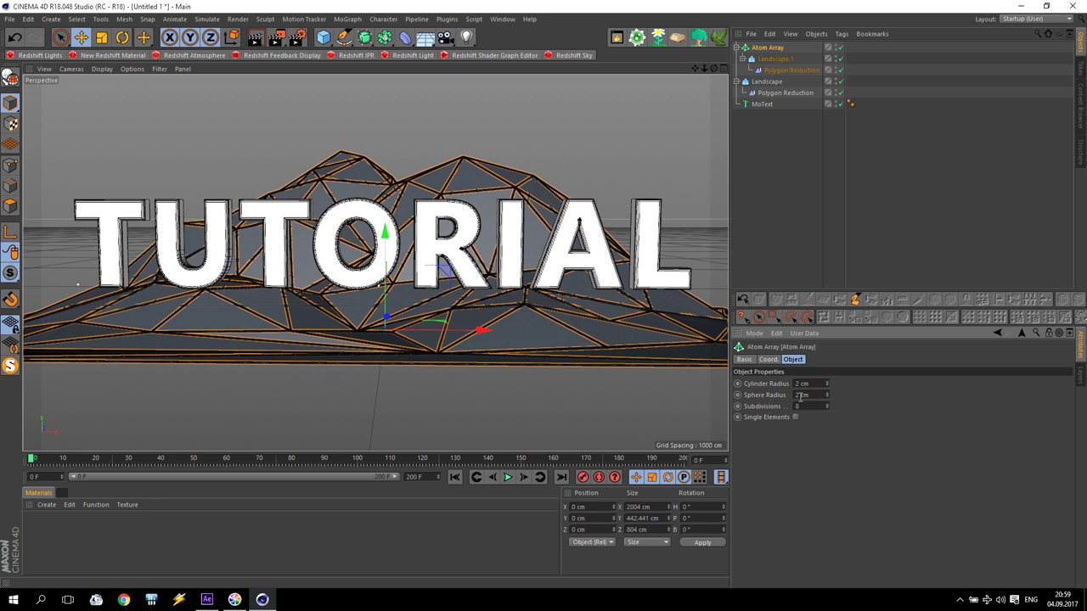
Add a new Landscape object and move it in front of the mountains to about -488 cm in Z.
click(737, 48)
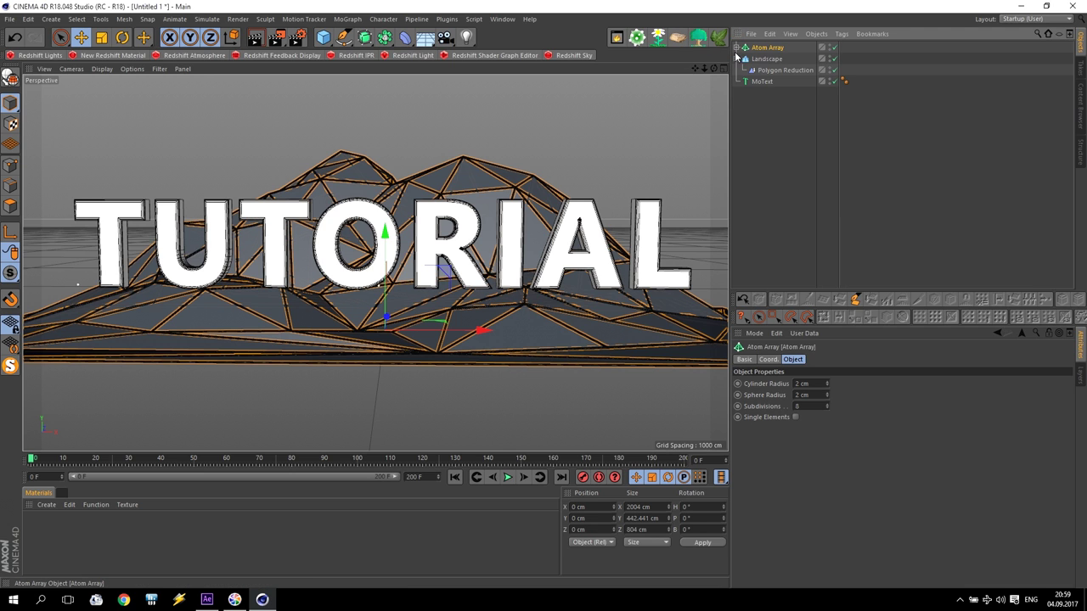
click(737, 59)
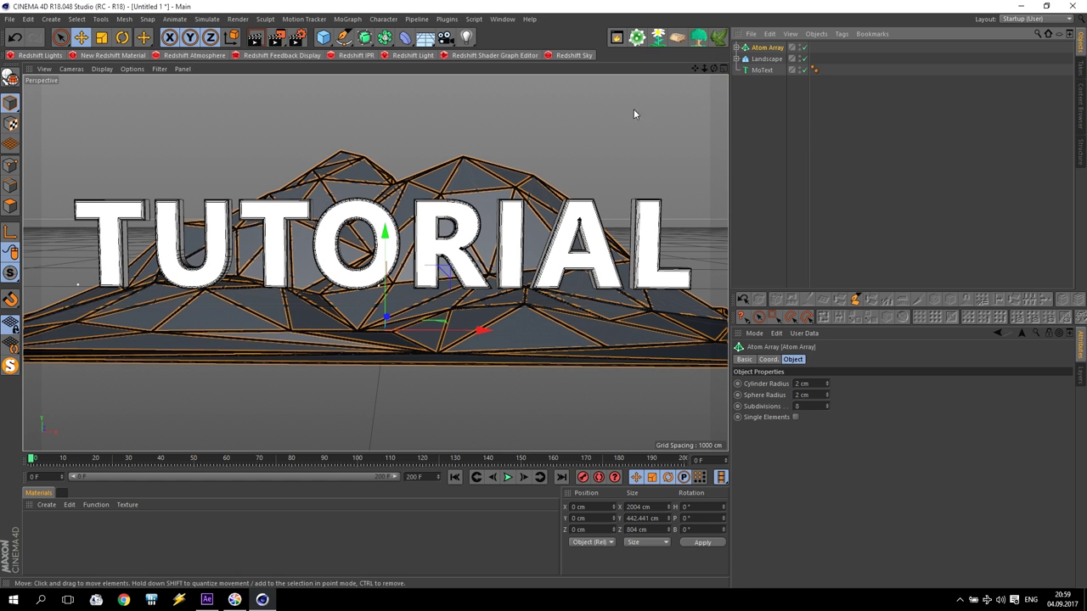
click(322, 37)
click(556, 116)
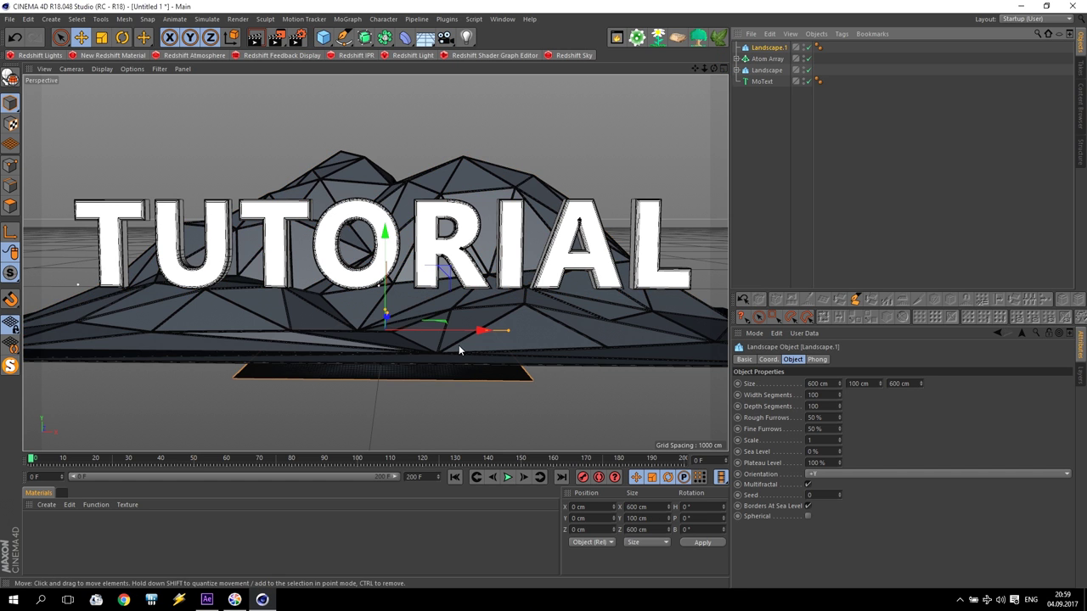
middle_click(489, 352)
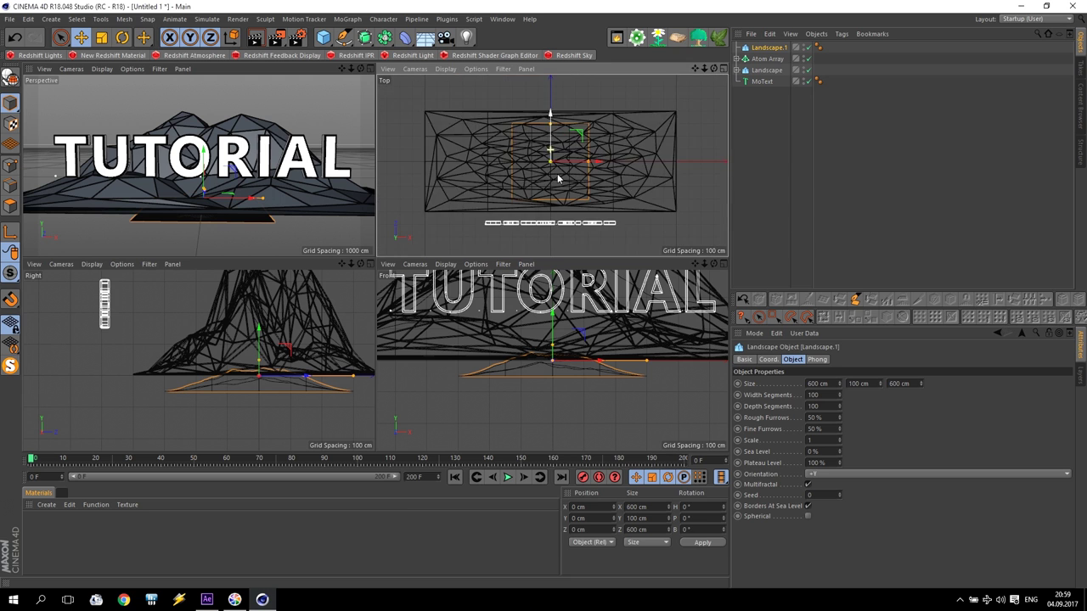
drag(559, 168, 551, 171)
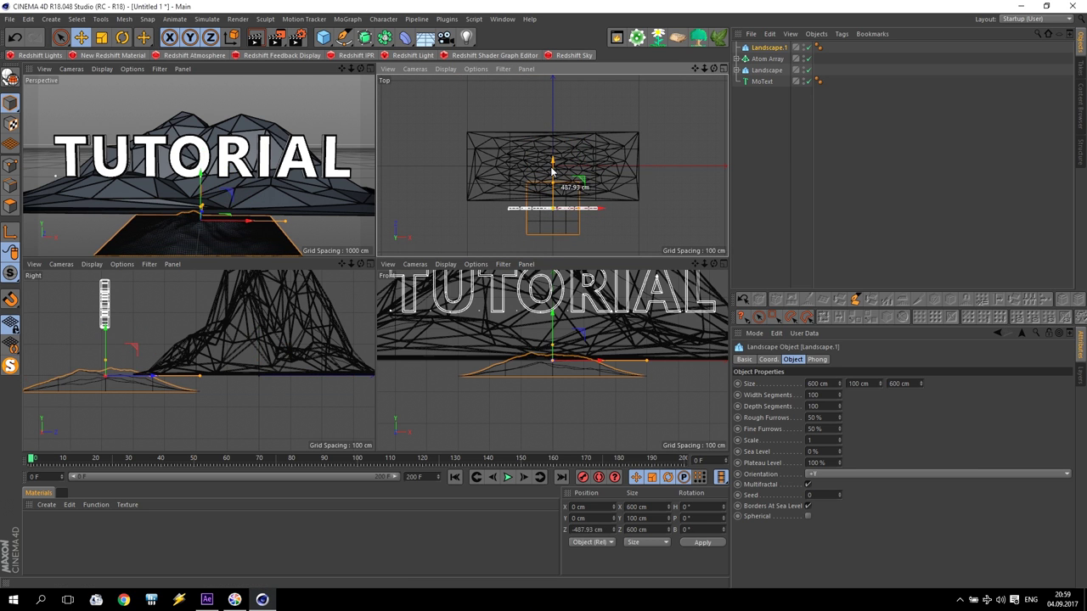
Set the new landscape's size to 2000 cm in width and 1000 cm in depth.
double_click(834, 383)
text(2000)
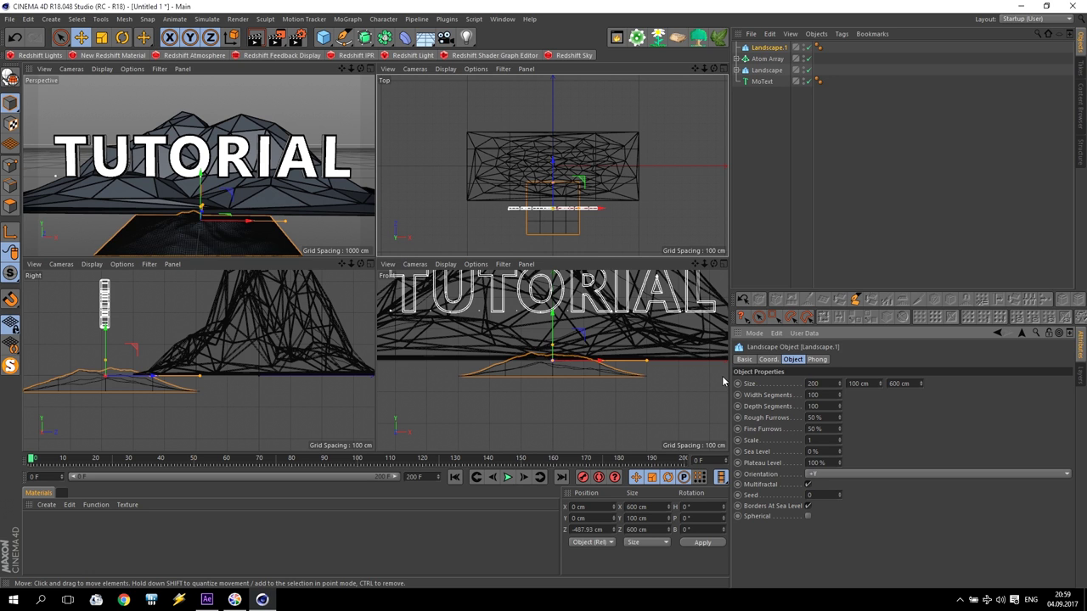
key(Return)
double_click(901, 383)
text(1000)
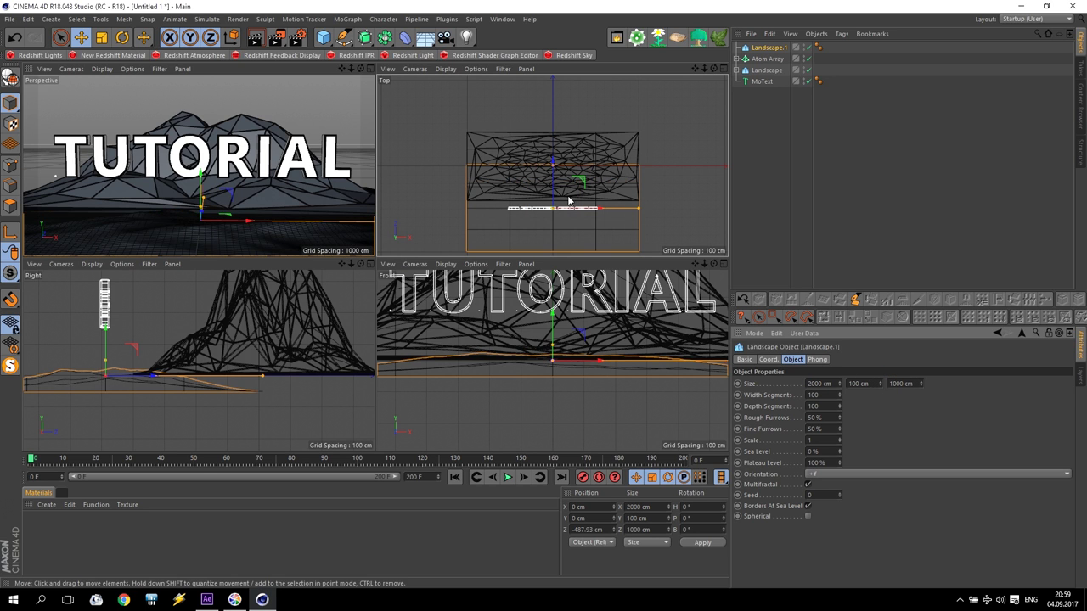
key(Return)
Raise the front landscape to about 49 cm in Y and shift it to about -484 cm in Z.
mouse_move(552, 186)
mouse_down()
mouse_move(557, 211)
mouse_move(558, 196)
mouse_up()
drag(68, 333, 68, 318)
drag(114, 363, 155, 366)
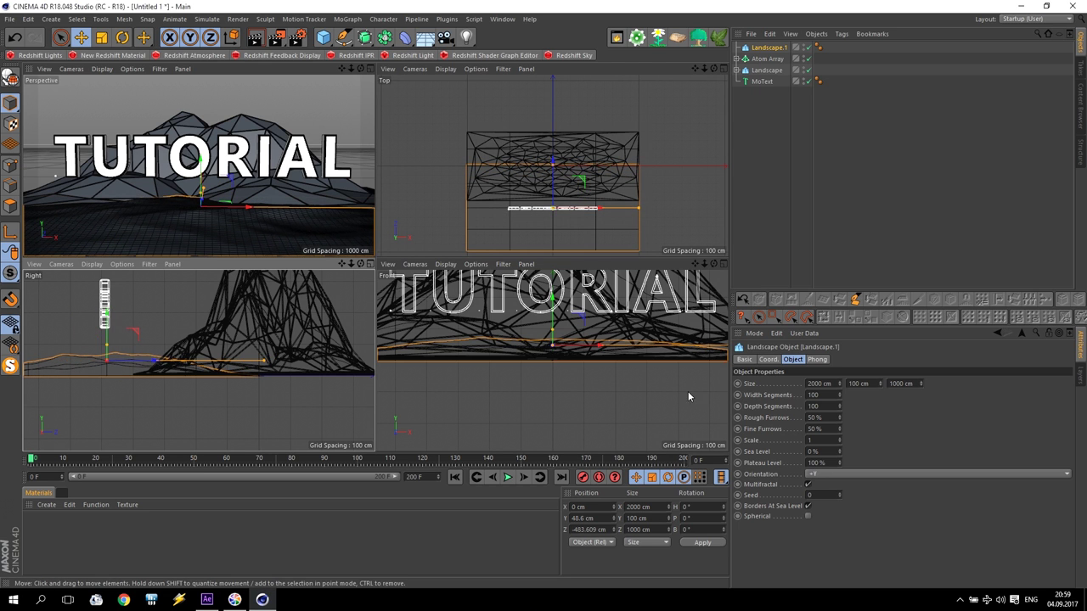
Set the front landscape's height to 50 cm and lower the object to 27 cm in Y.
click(874, 383)
text(500)
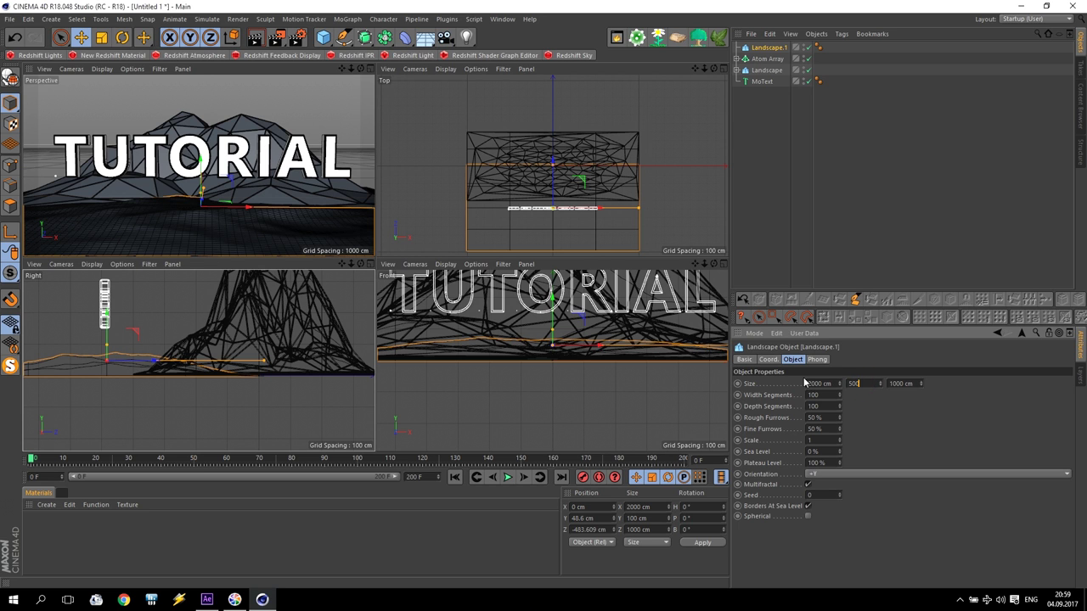
key(BackSpace)
key(Return)
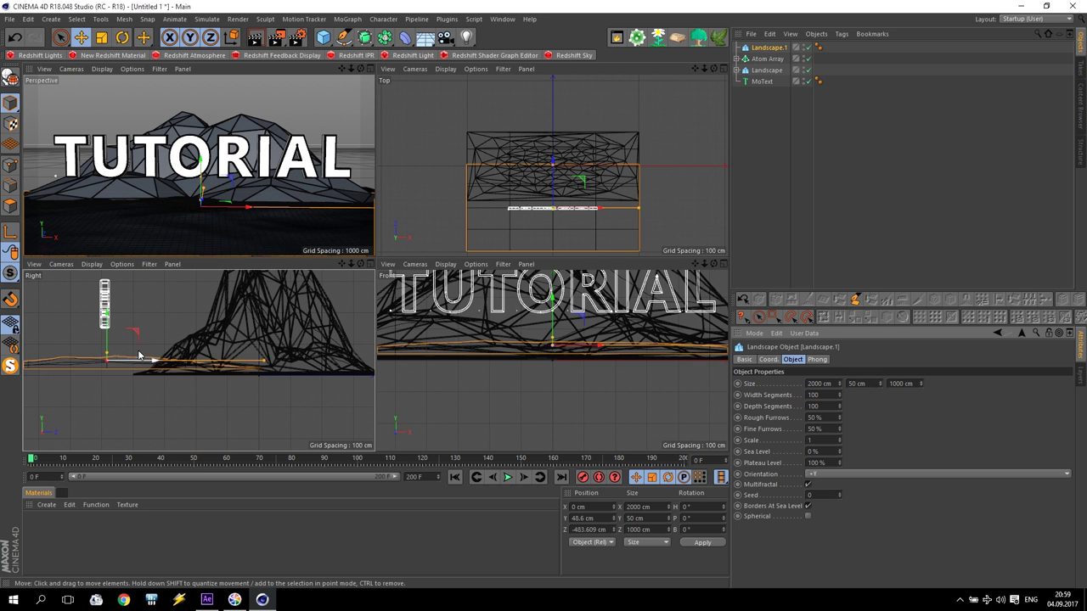
drag(107, 340, 107, 344)
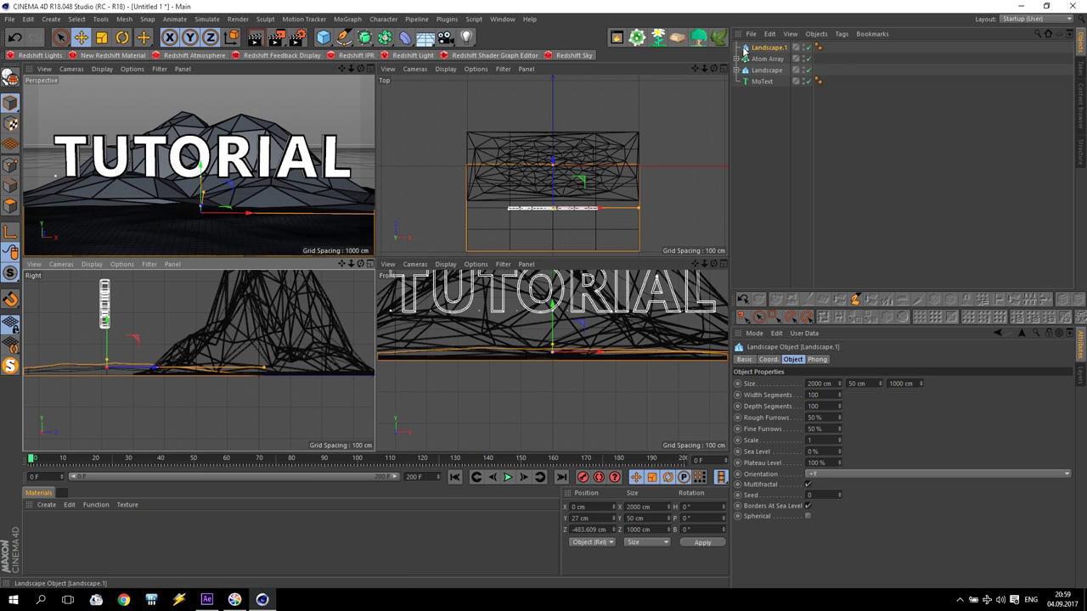
Delete the Phong tag from the front landscape.
click(819, 48)
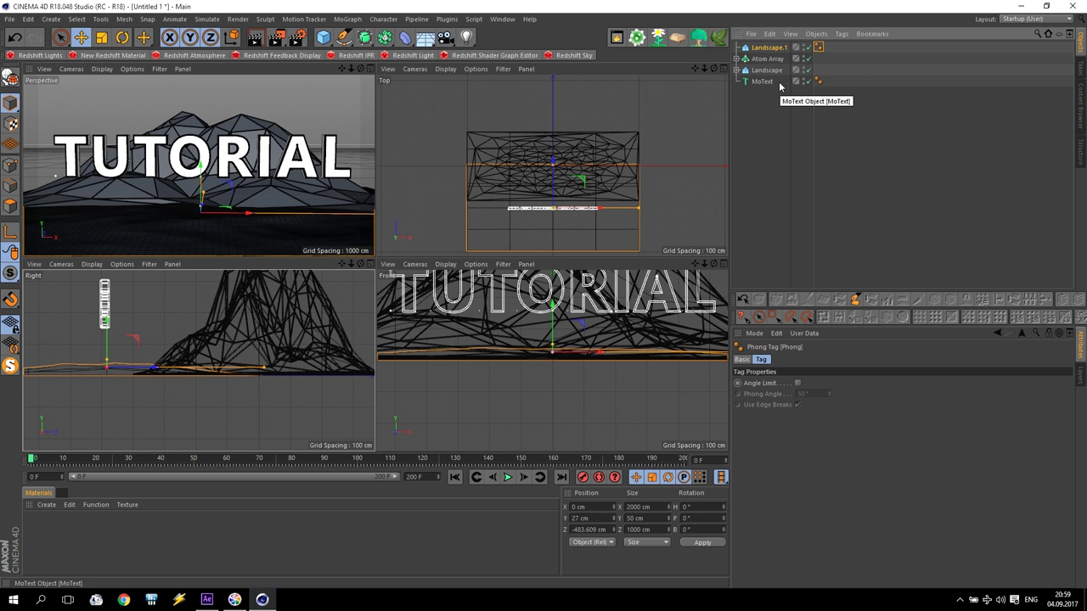
click(820, 49)
key(Delete)
Add a Polygon Reduction deformer as a child of the front landscape with a reduction strength of 99%.
click(405, 38)
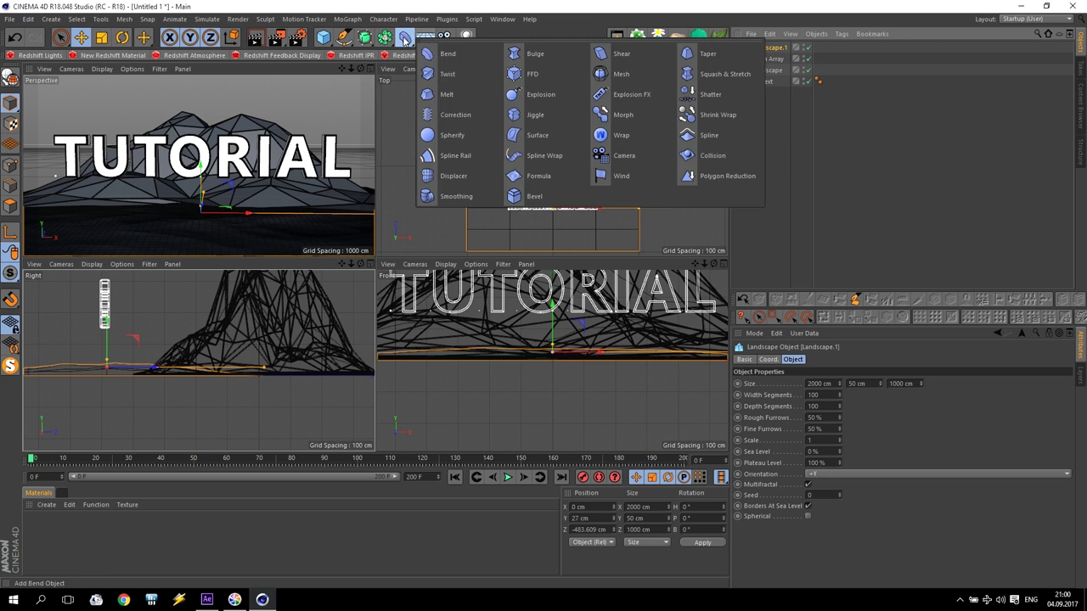
click(729, 176)
drag(775, 48, 777, 59)
double_click(851, 383)
text(8)
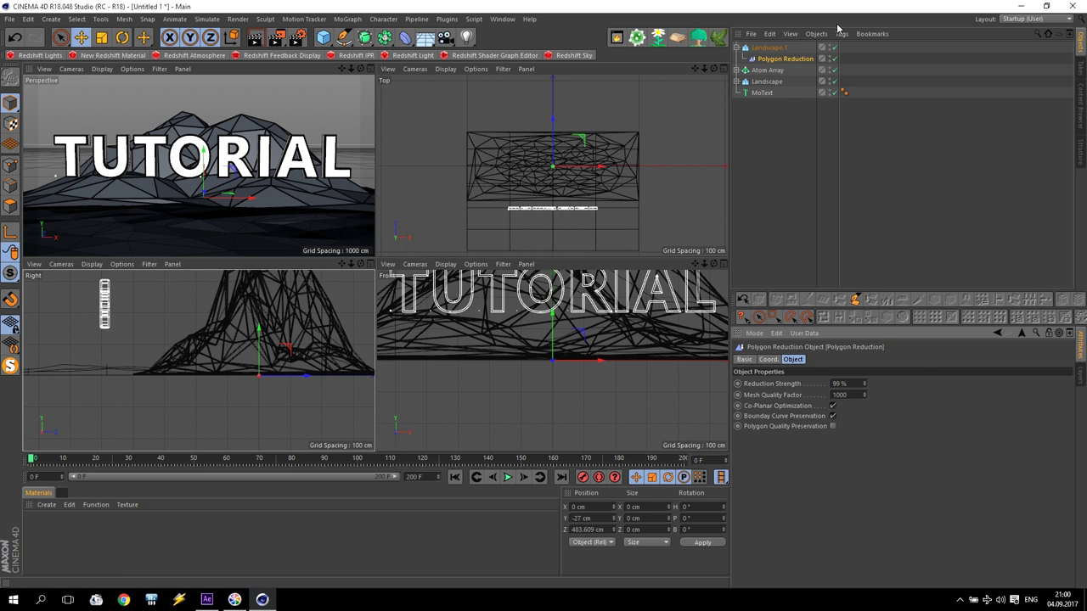
Duplicate the front landscape with its deformer and place the copy inside a second Atom Array.
click(773, 48)
ctrl+drag(776, 49, 760, 44)
drag(386, 37, 510, 54)
click(767, 49)
drag(764, 59, 769, 49)
Set the second Atom Array's sphere radius to 2 cm and return to the full perspective view.
click(770, 48)
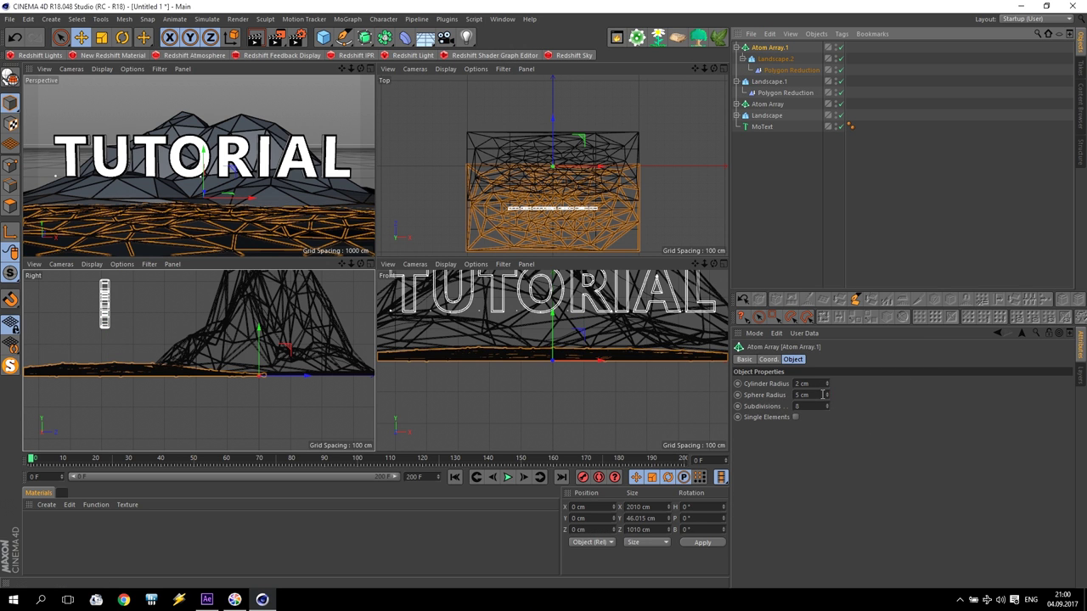
double_click(804, 395)
text(2)
key(Return)
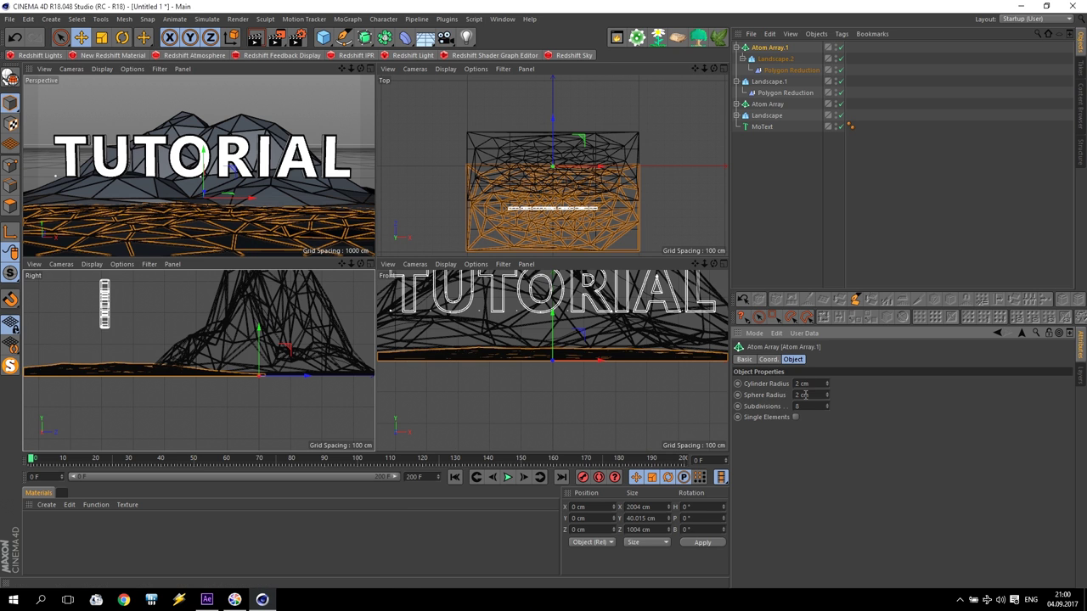
middle_click(294, 216)
click(311, 382)
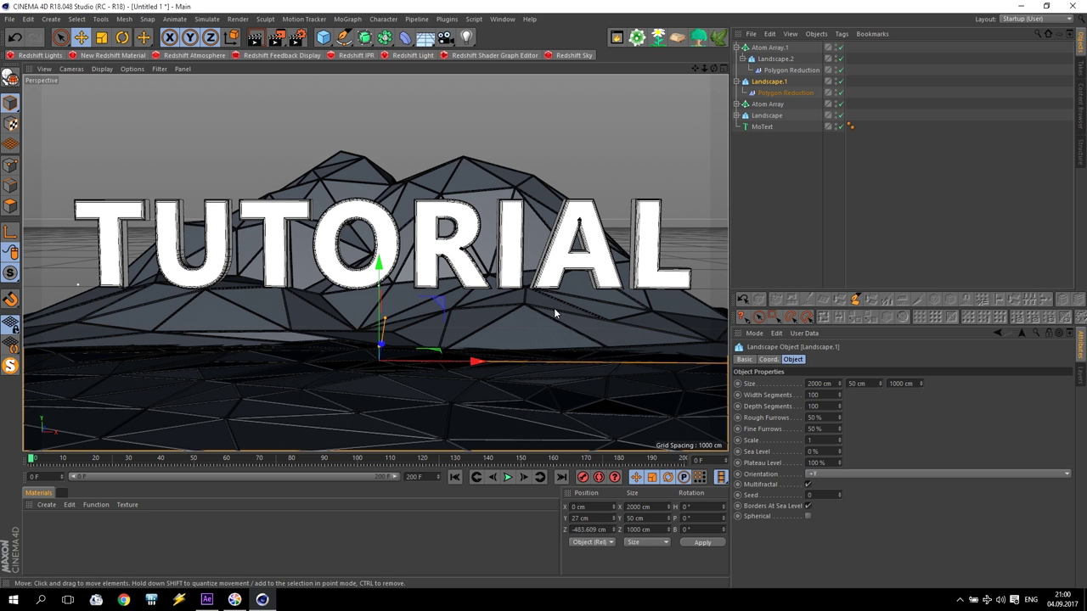
Switch the renderer to Redshift and set the output height to 576 pixels and the frame rate to 25.
click(297, 37)
click(121, 38)
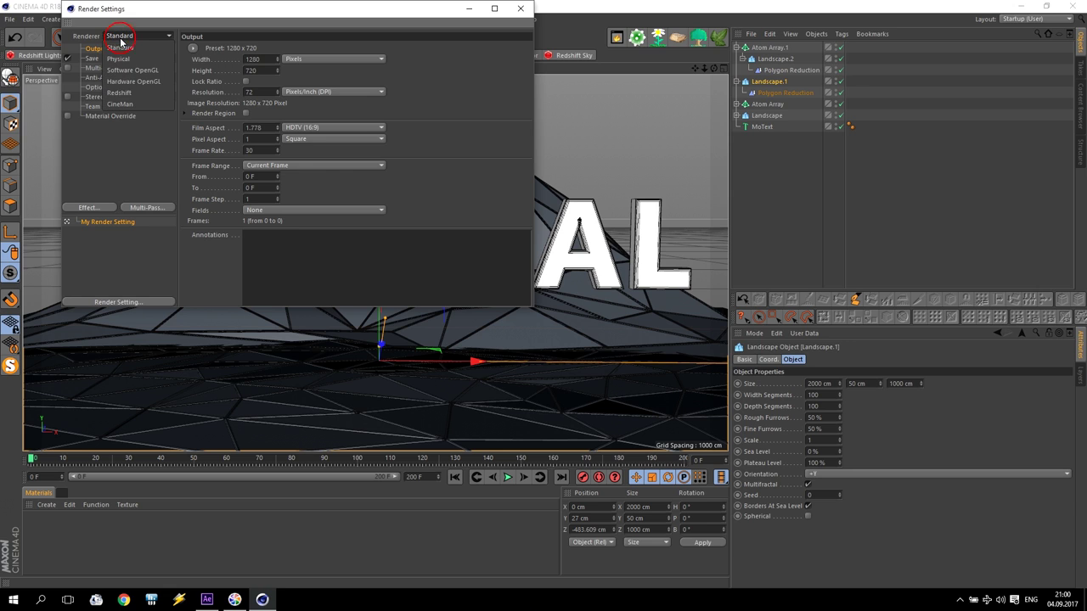
click(123, 92)
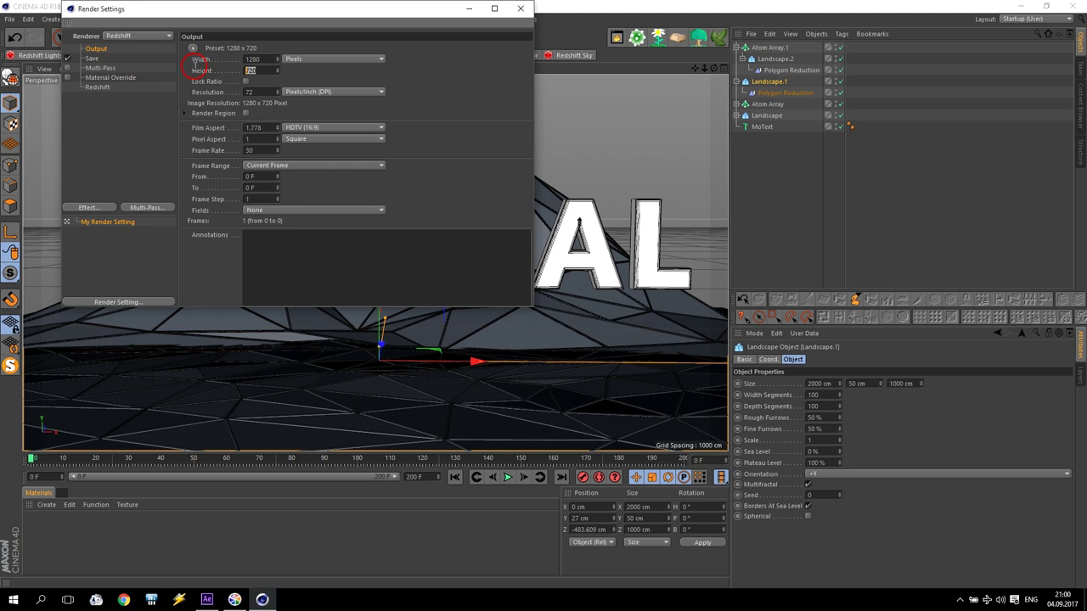
text(576)
key(Return)
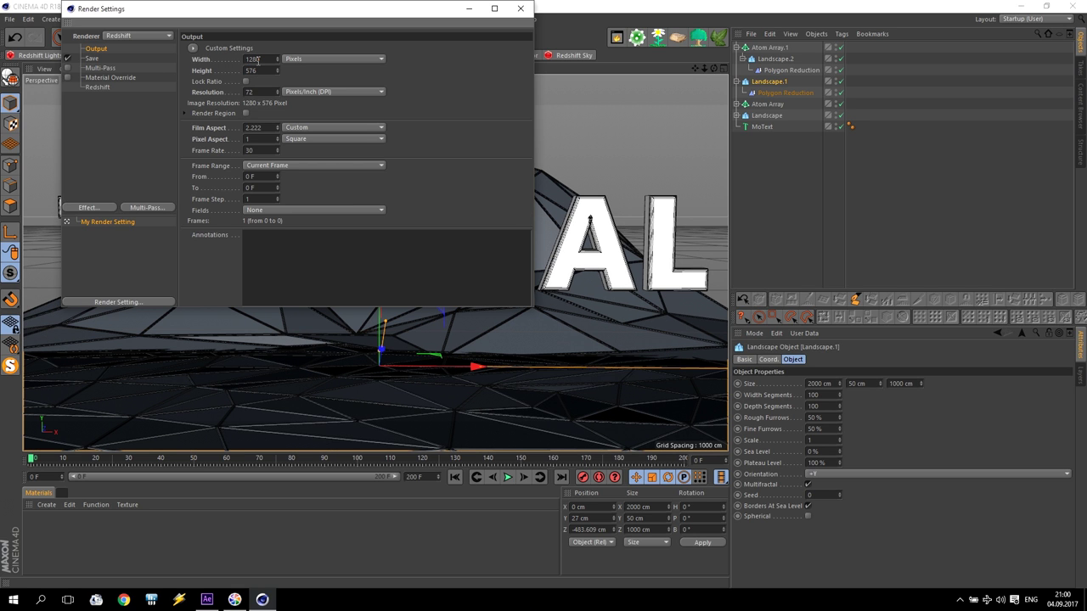
text(25)
Disable forced progressive rendering for IPR in the Redshift settings and set Samples Max to 4.
click(99, 87)
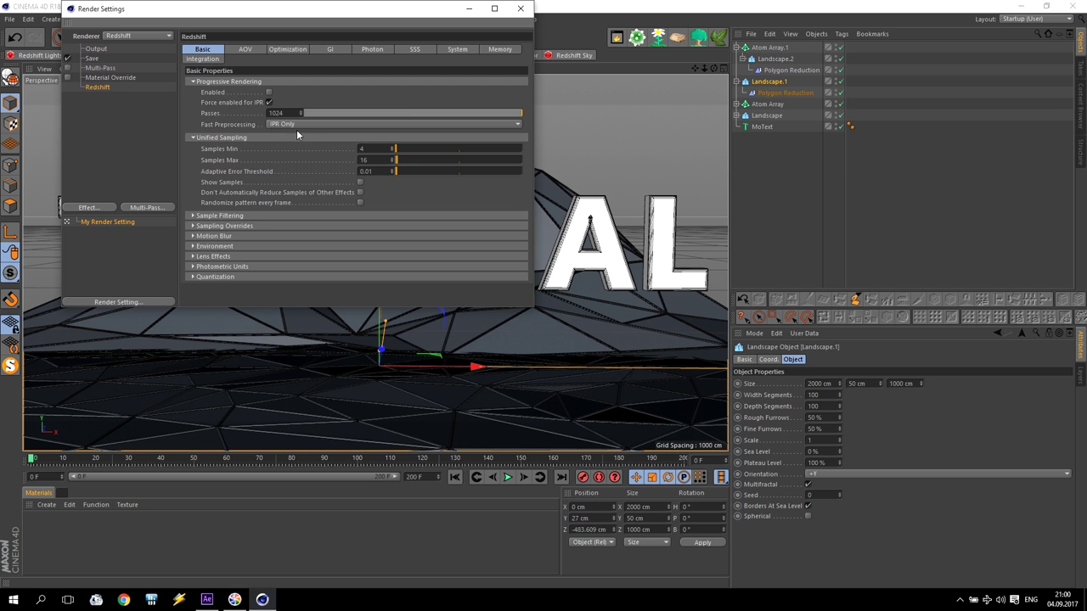
click(269, 102)
double_click(384, 160)
text(4)
key(Return)
Set the Redshift bucket size to 256 and close the render settings.
click(451, 49)
click(212, 212)
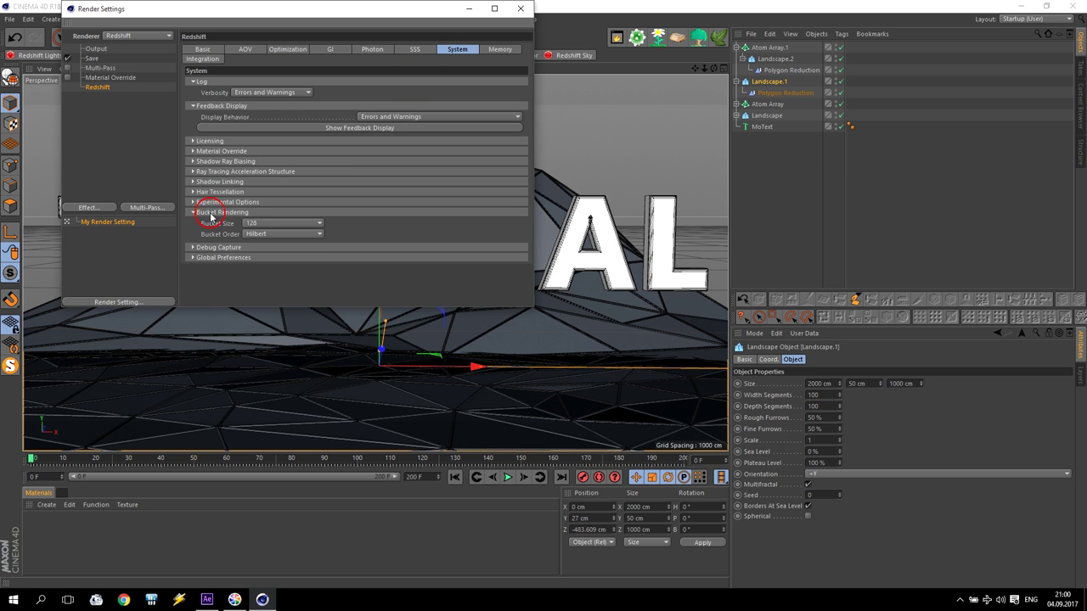
click(266, 233)
click(272, 235)
click(276, 223)
click(254, 257)
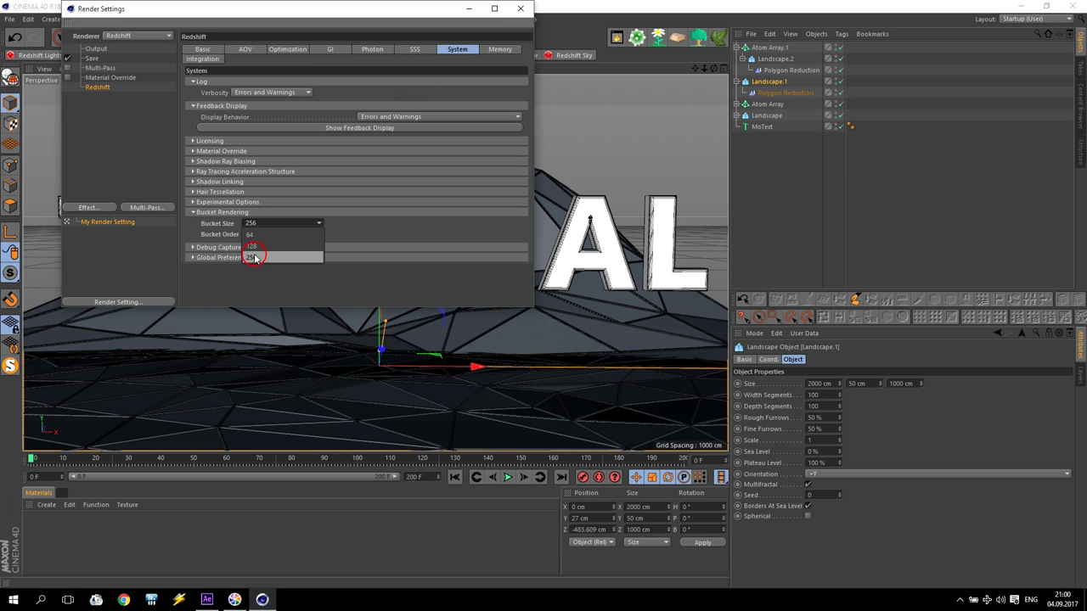
click(370, 34)
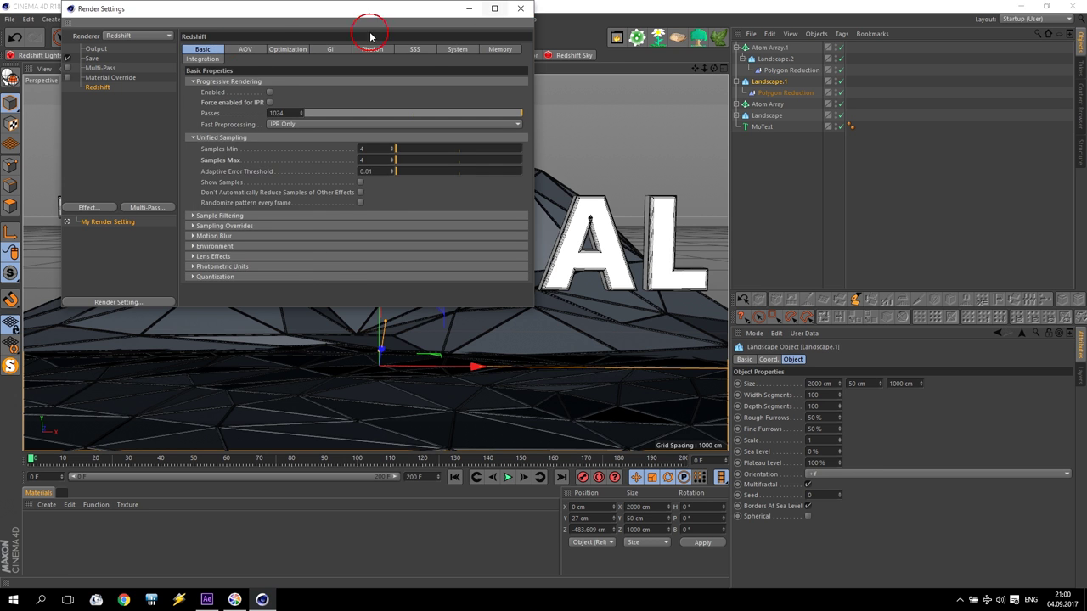
click(521, 8)
Start a Redshift IPR preview and enlarge its window over the perspective view.
click(355, 56)
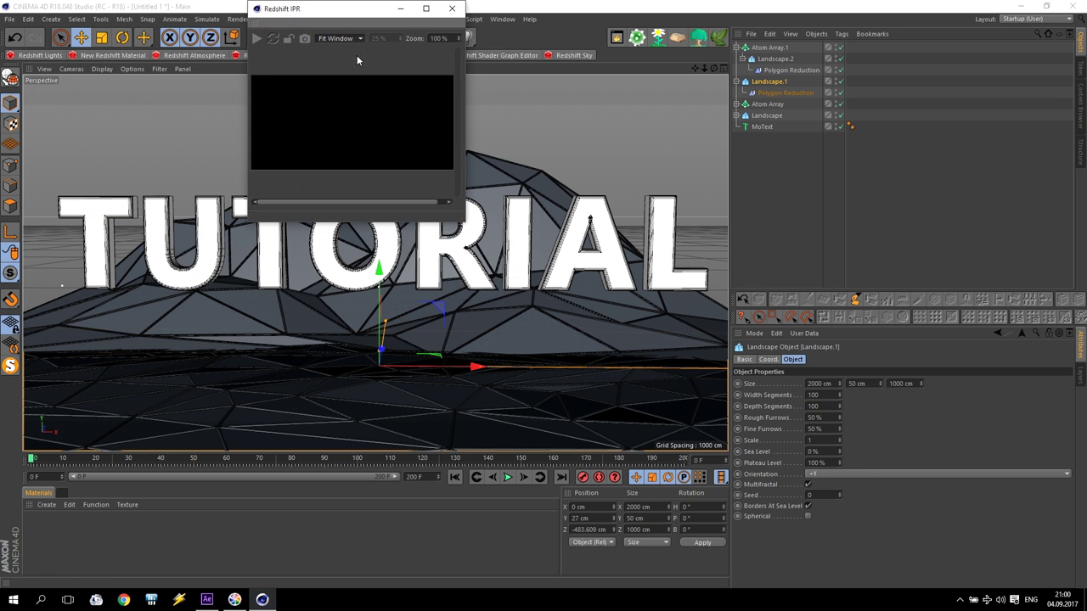
mouse_move(332, 9)
mouse_down()
mouse_move(96, 111)
mouse_move(112, 92)
mouse_up()
click(247, 307)
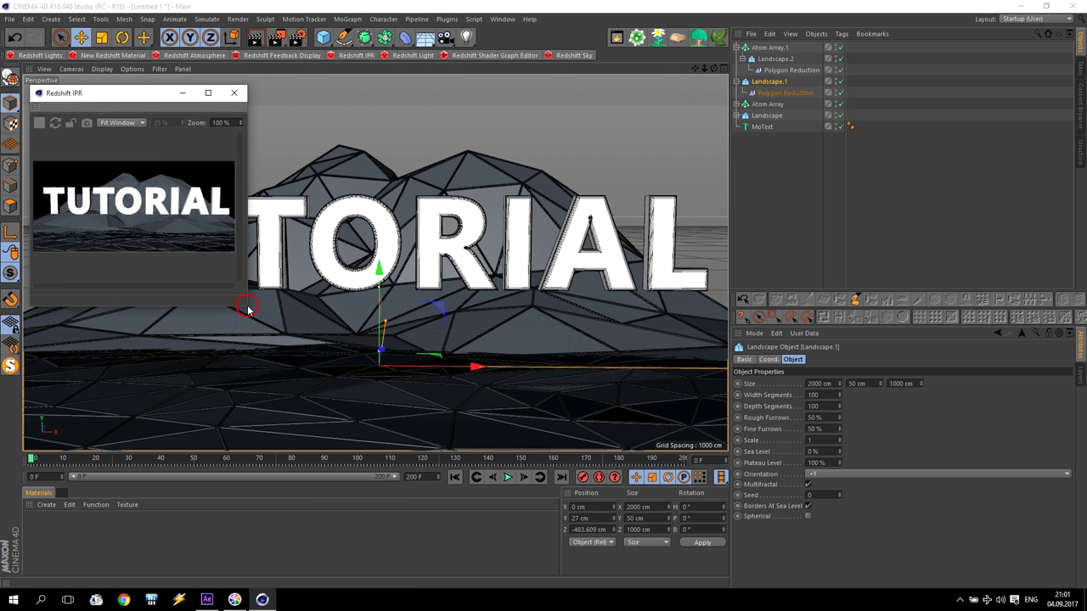
drag(247, 308, 713, 448)
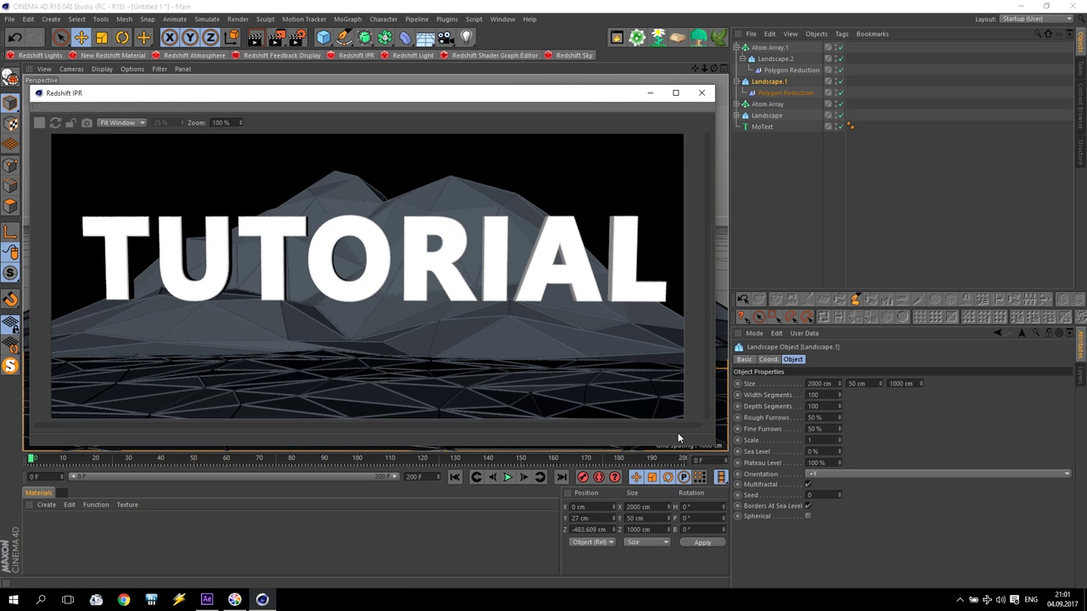
Close the Redshift IPR preview and lower the TUTORIAL text to about Y 145.6 cm.
click(707, 96)
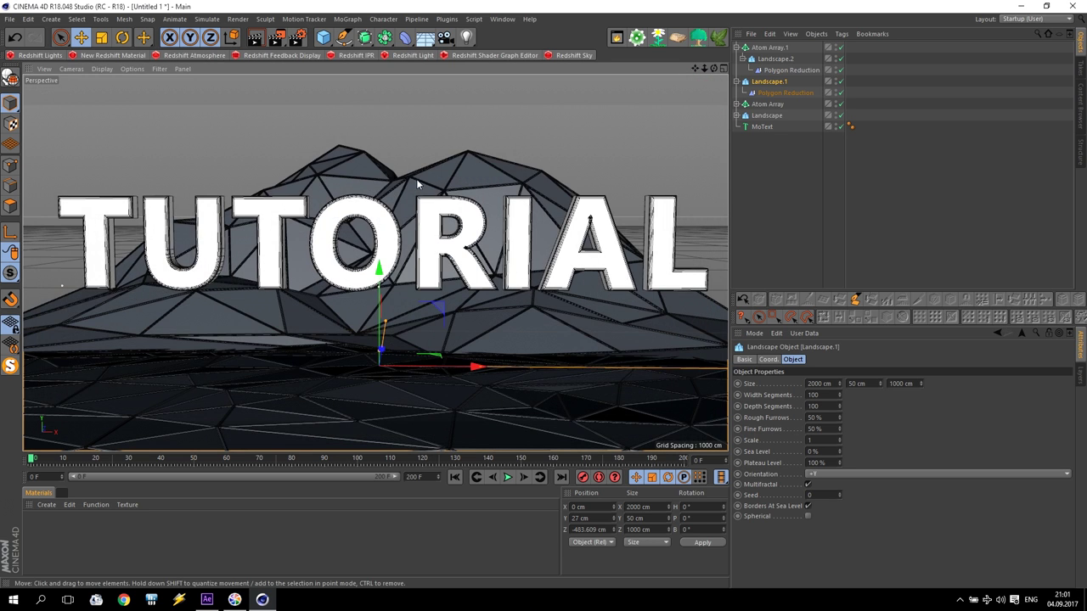
click(761, 127)
mouse_move(381, 182)
mouse_down()
mouse_move(380, 212)
mouse_move(379, 195)
mouse_up()
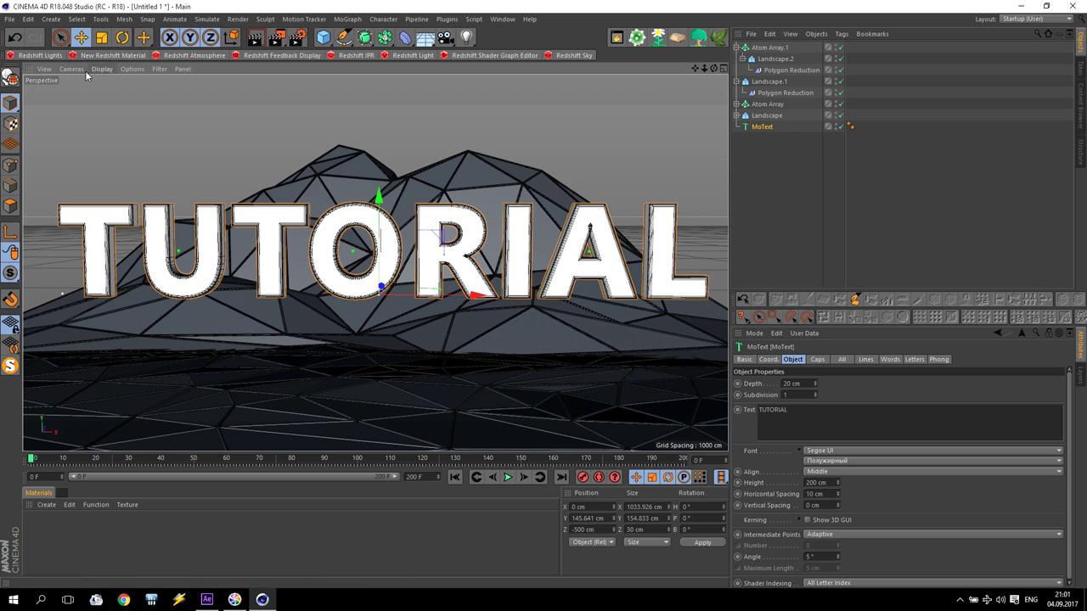
Raise the opacity of the perspective viewport's tinted safe-frame border to 84%.
click(132, 68)
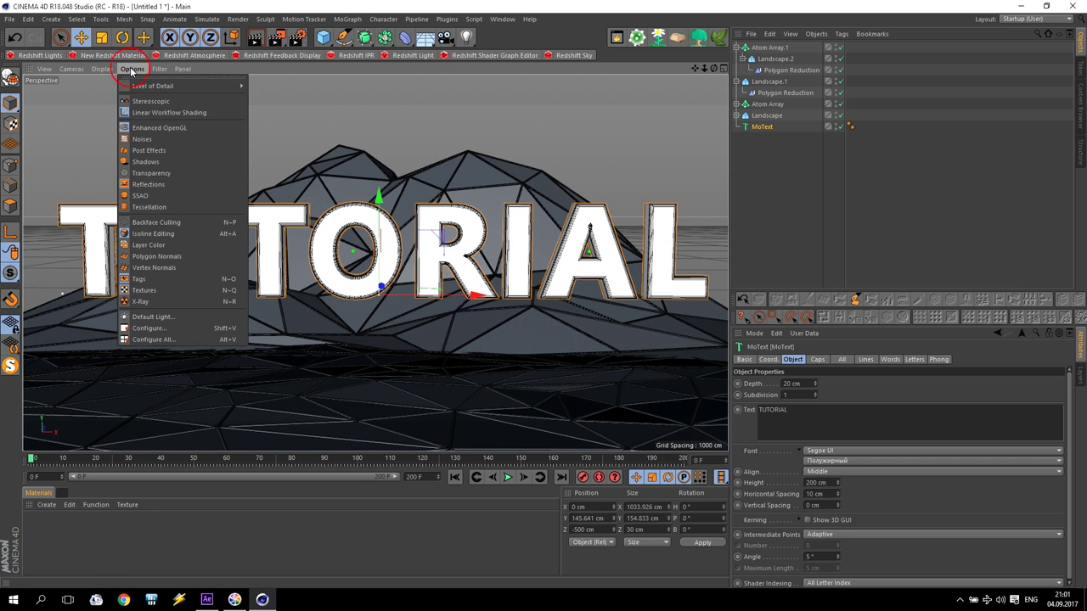
click(169, 328)
click(883, 360)
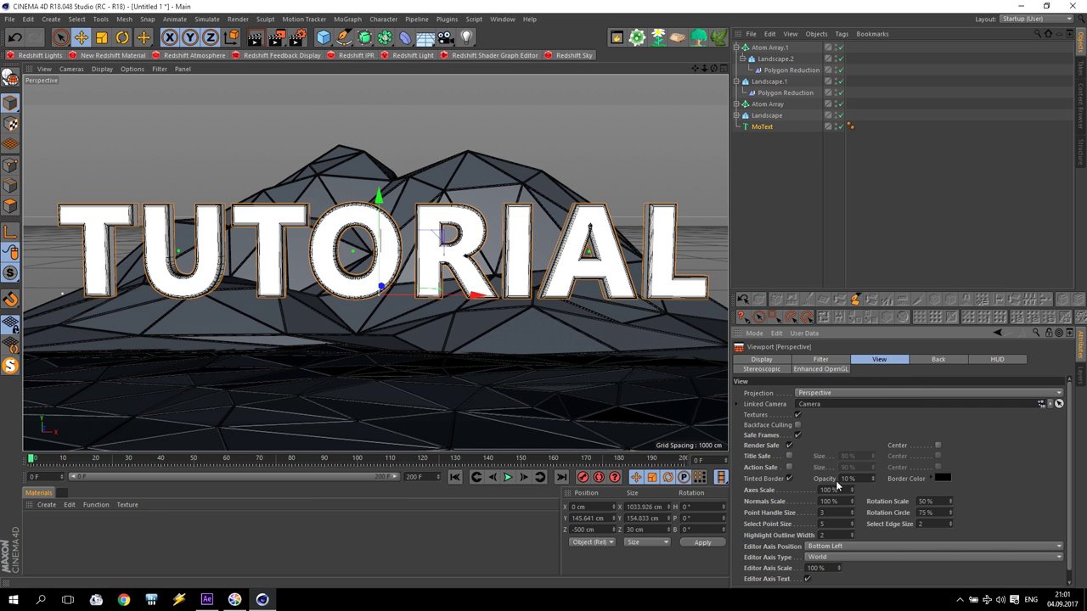
drag(872, 478, 872, 433)
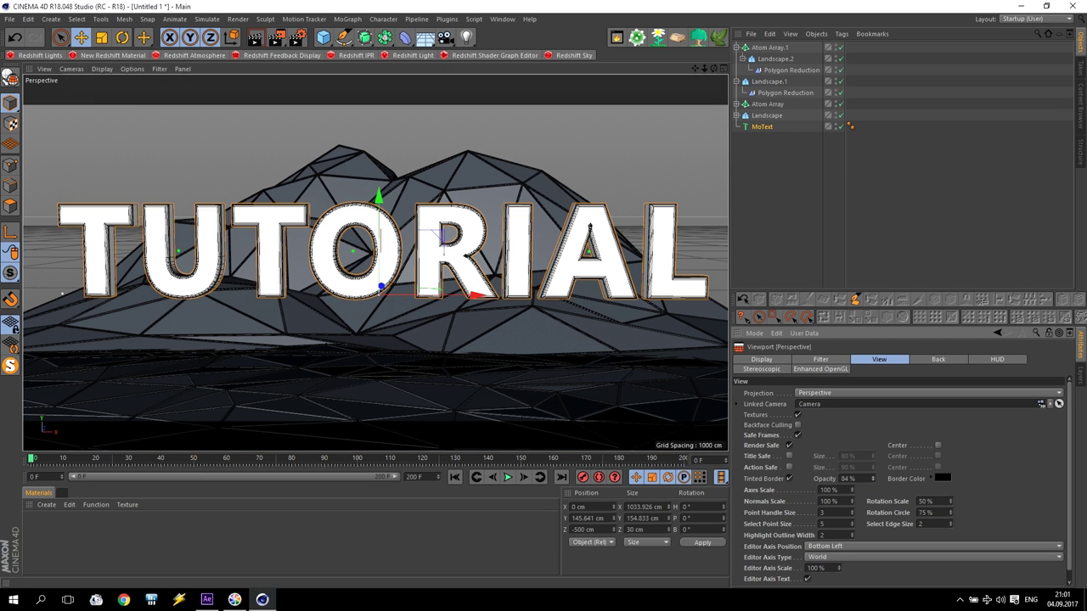
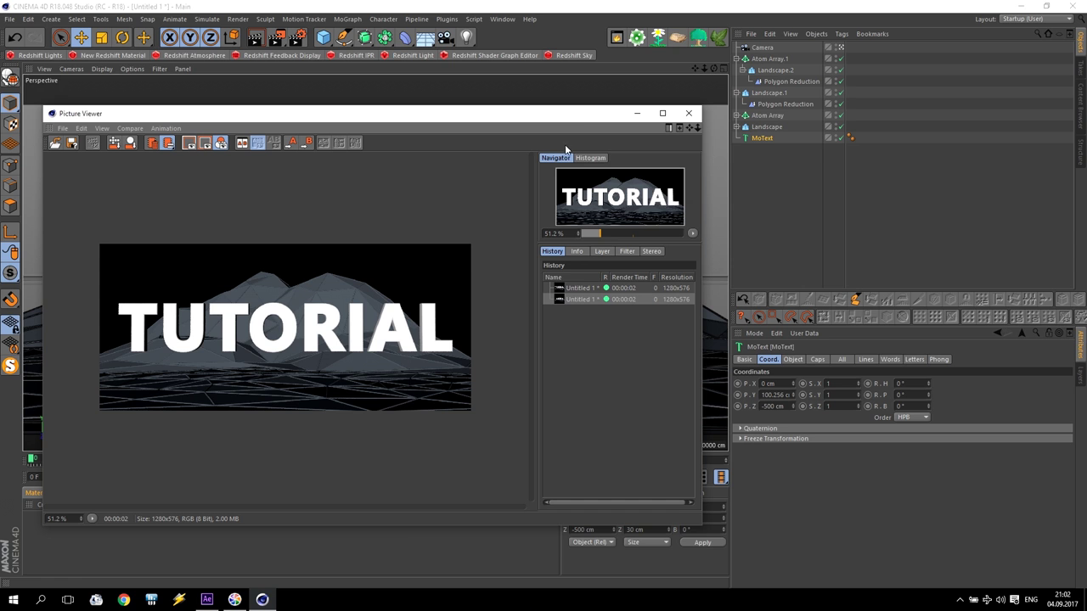
Close the rendered picture window and collapse the Atom Array.1 and Landscape.1 hierarchies in the object list.
click(689, 113)
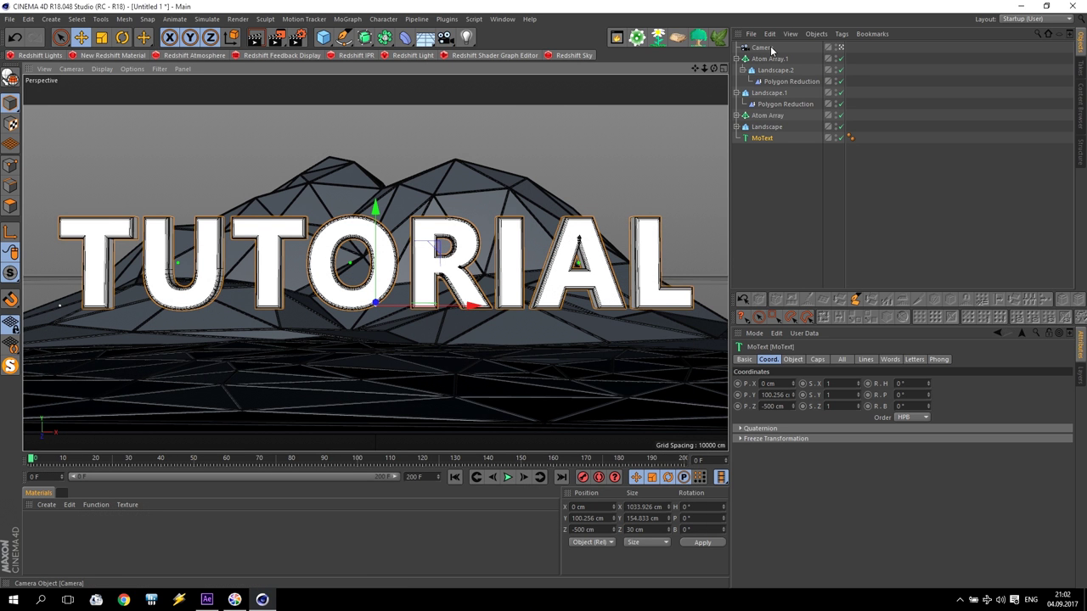
click(736, 60)
click(736, 69)
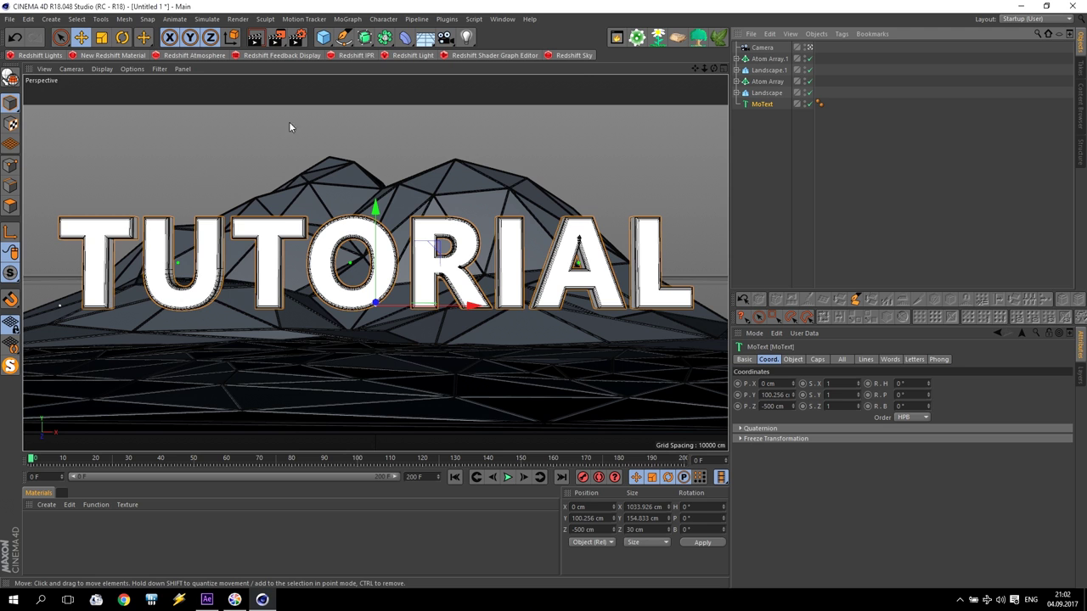
Add a sphere primitive to the scene and rename it Sky.
click(324, 36)
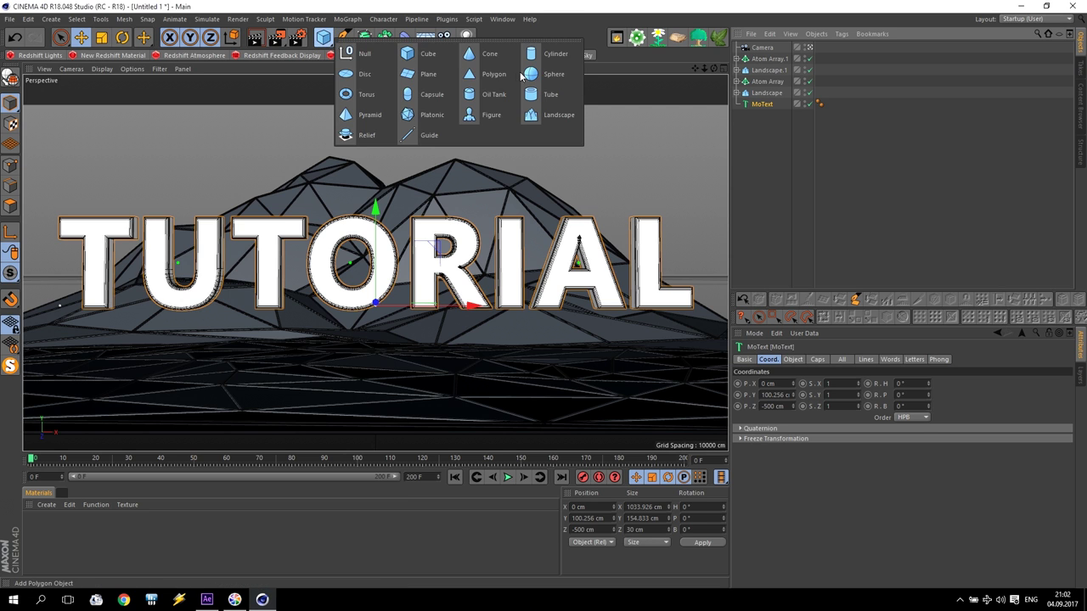
click(521, 76)
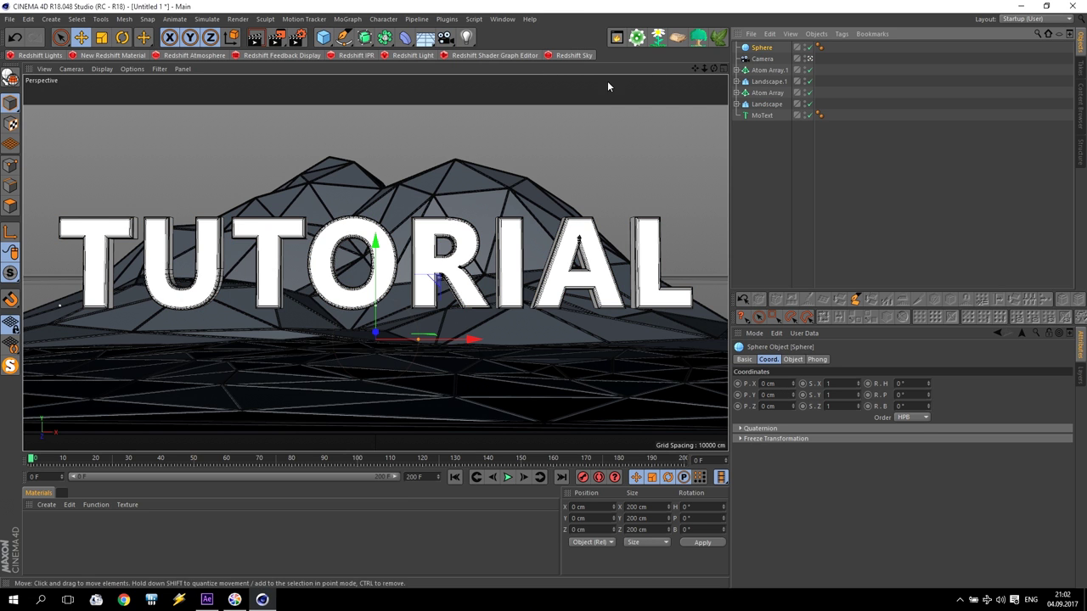
double_click(763, 48)
text(Sky)
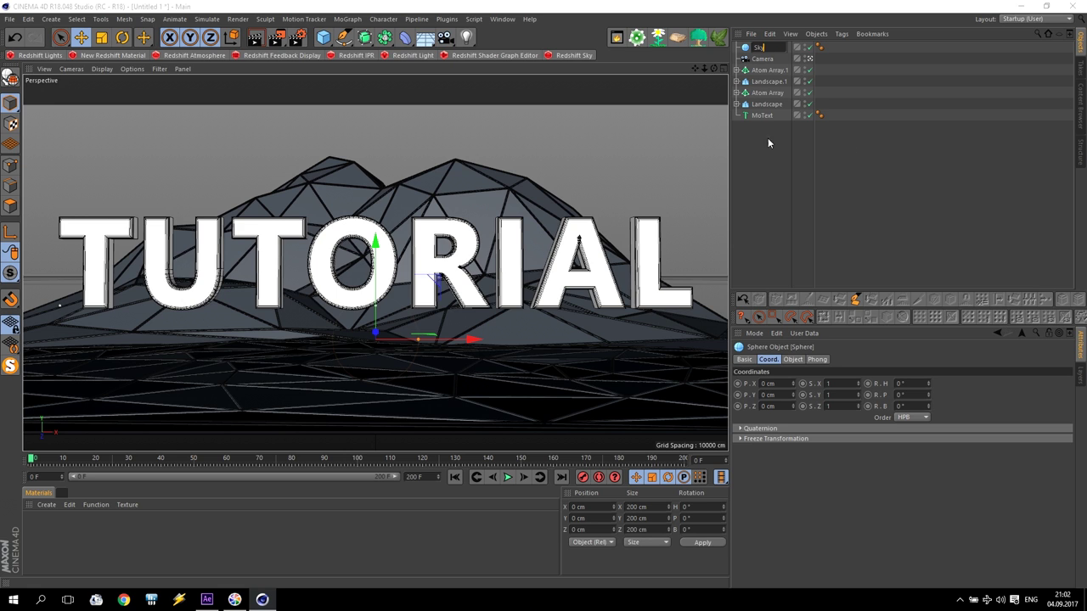
key(Return)
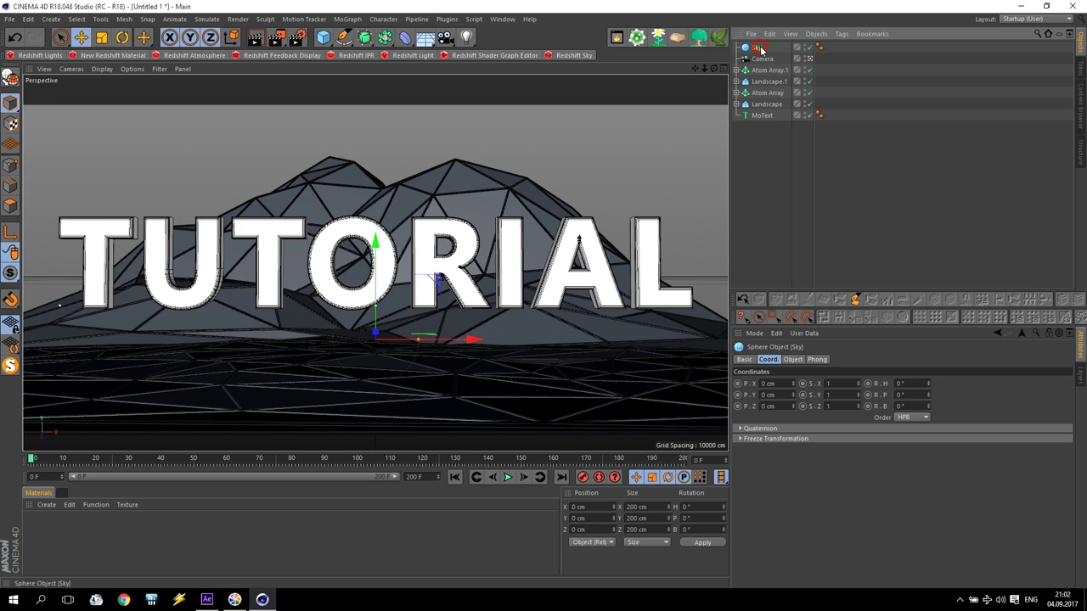
Set the Sky sphere's radius to 10000 cm and its segments to 10.
click(799, 358)
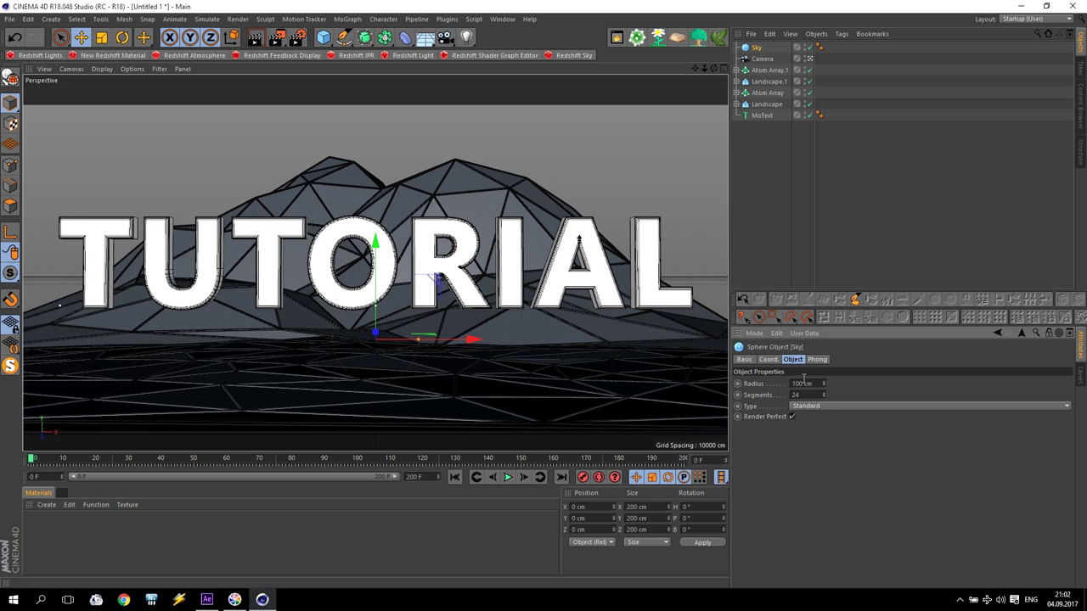
key(Return)
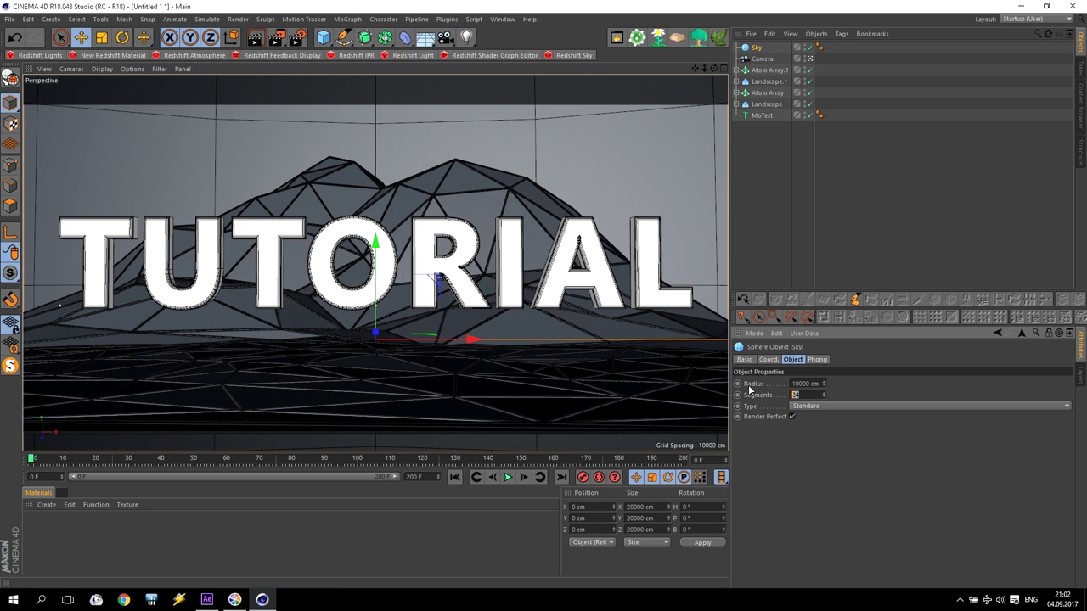
text(10)
key(Return)
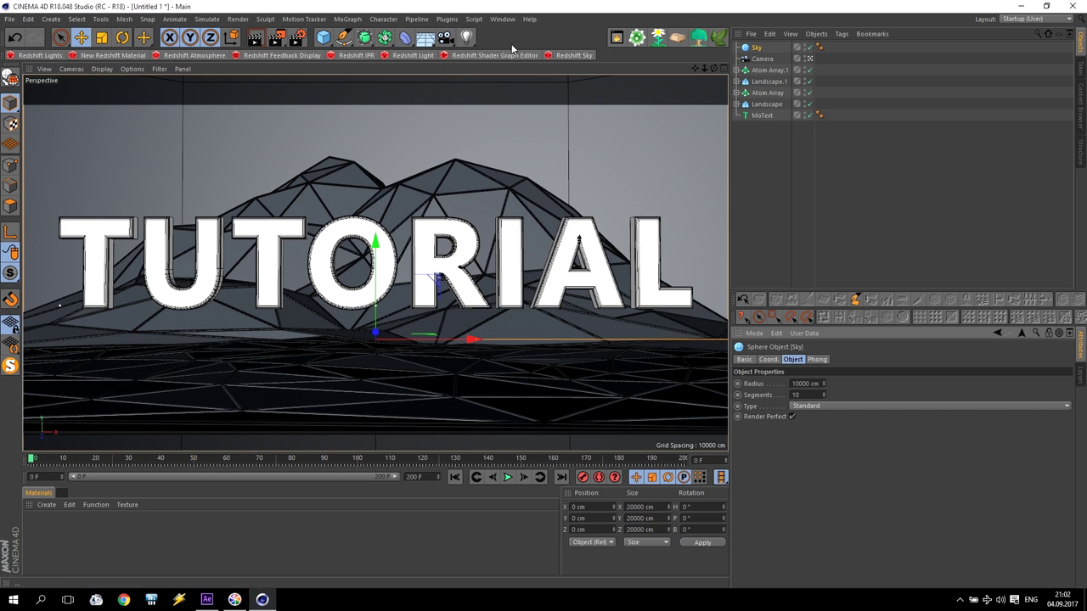
Examine the Environment options in the Redshift render settings, then close the settings.
drag(425, 37, 574, 30)
click(304, 34)
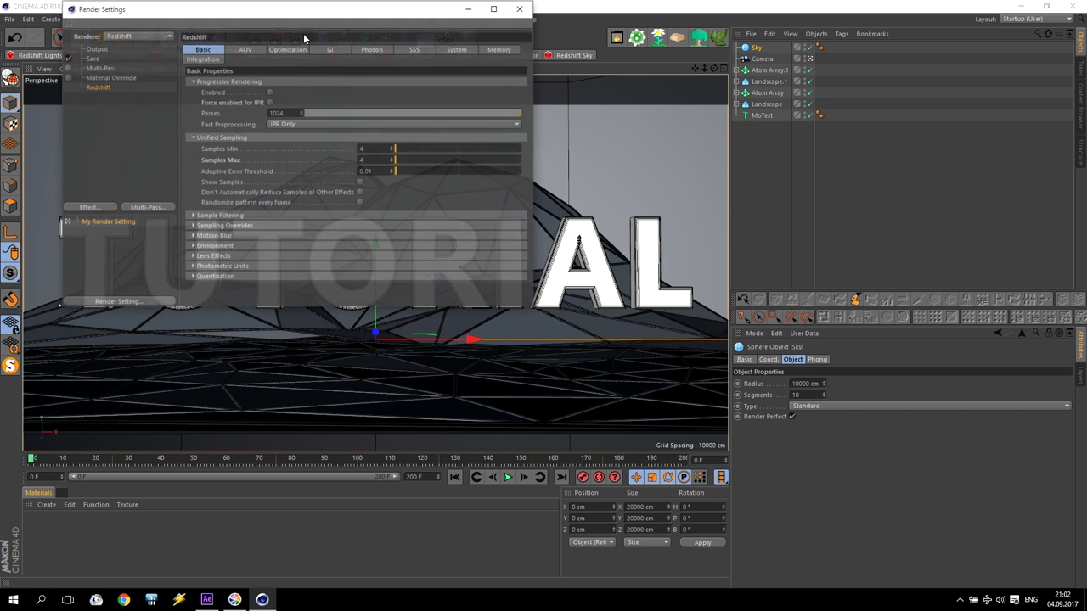
click(194, 246)
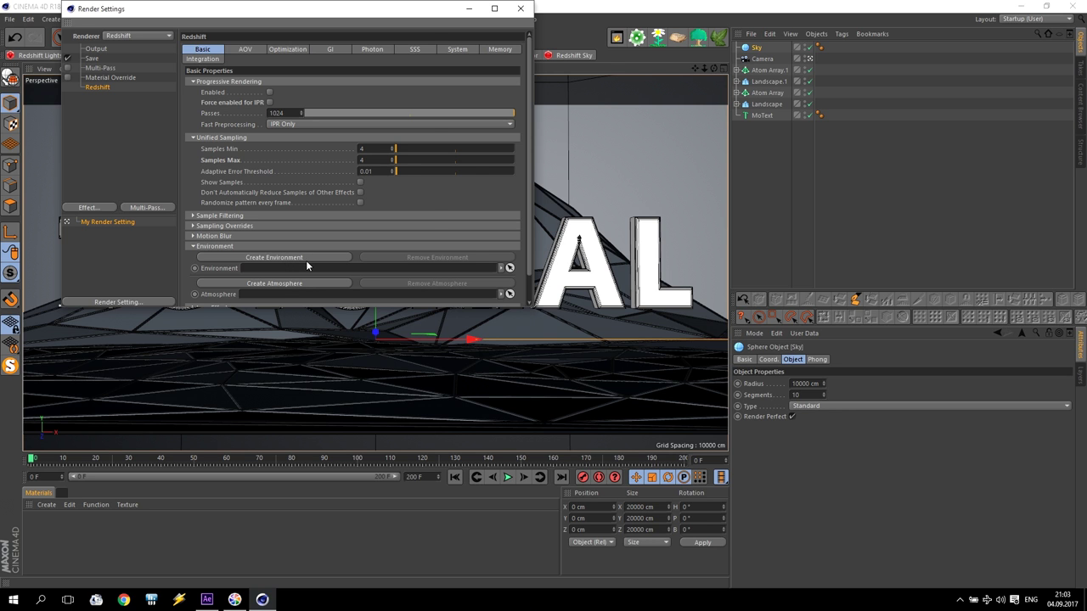
click(520, 9)
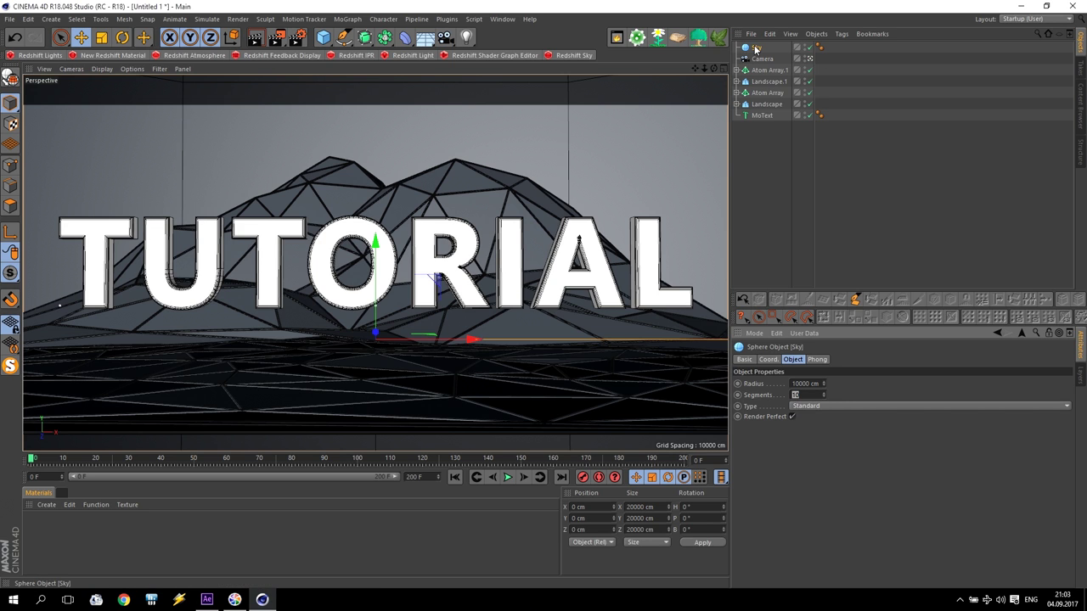
Apply a new Redshift material to the Sky sphere and start an enlarged Redshift IPR preview over the perspective view.
click(101, 56)
drag(34, 532, 758, 49)
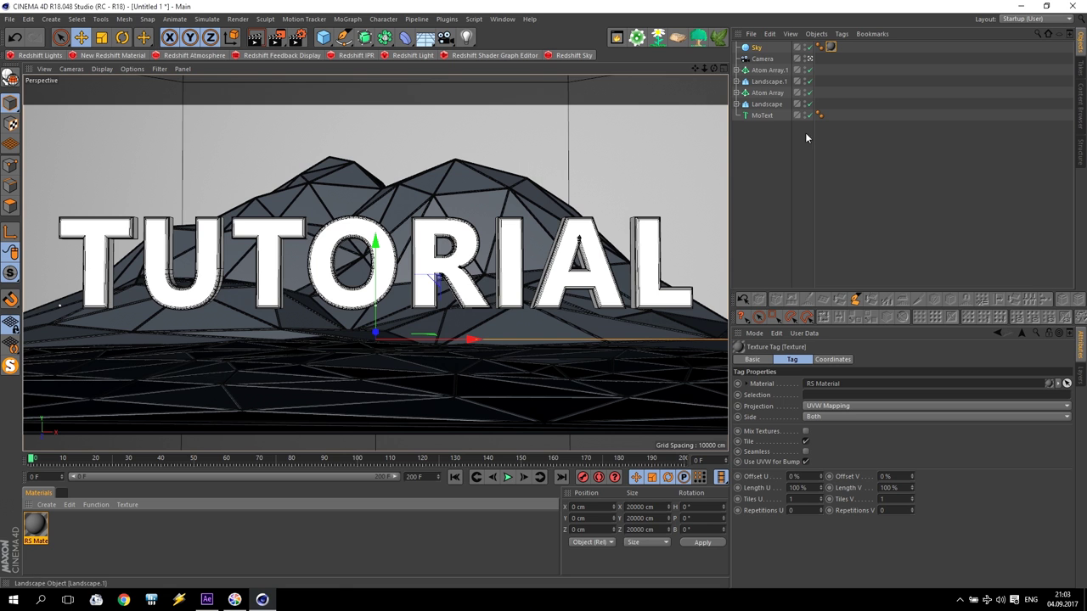
click(347, 58)
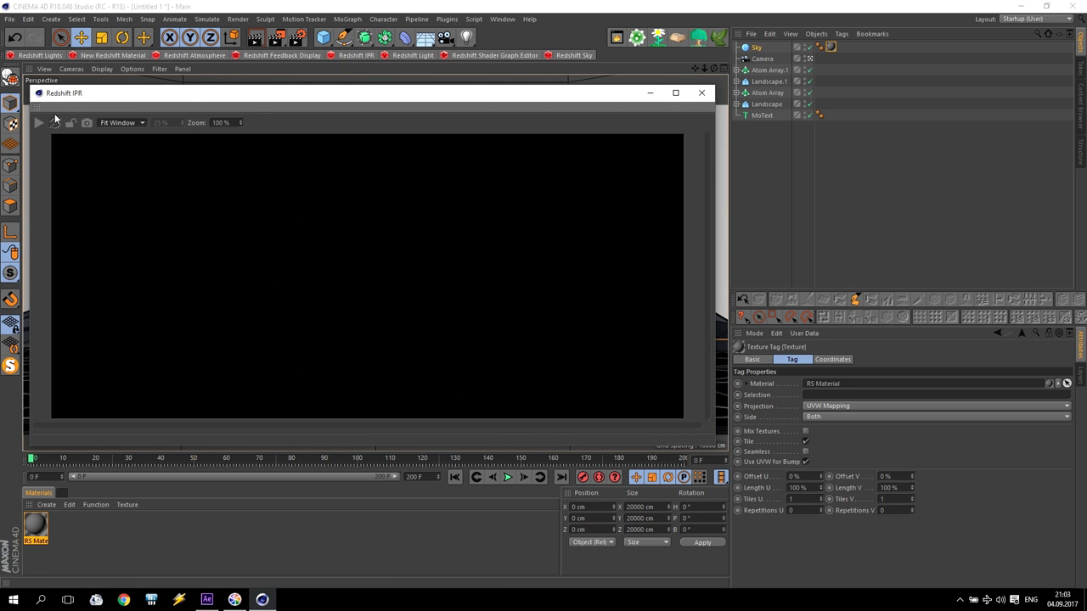
click(37, 126)
drag(81, 95, 75, 80)
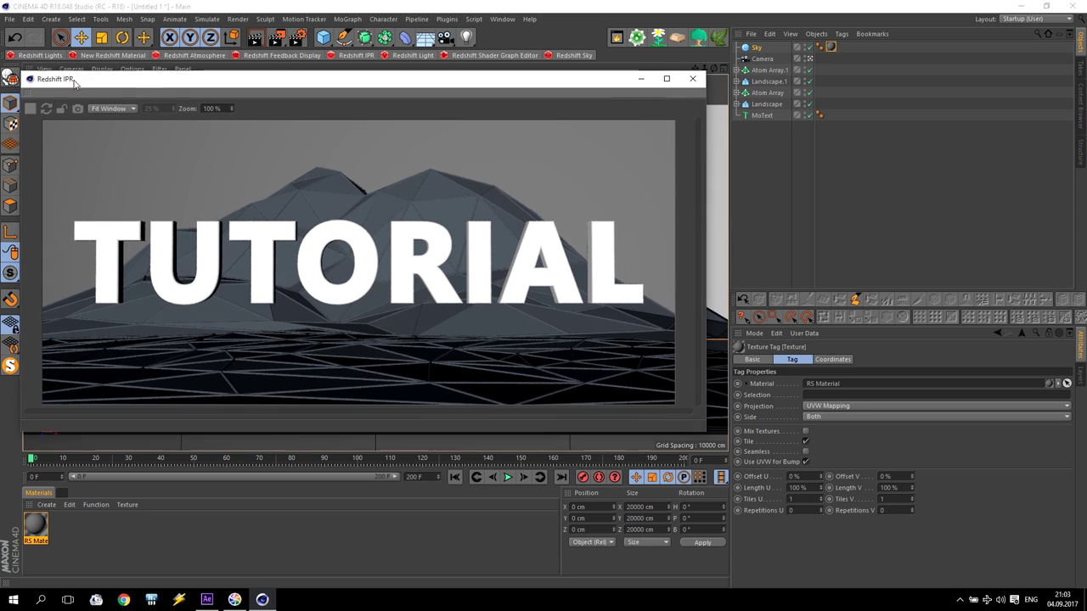
drag(707, 429, 713, 447)
Open the shader graph of the RS Material and enlarge its window so part of the IPR preview stays visible.
click(36, 527)
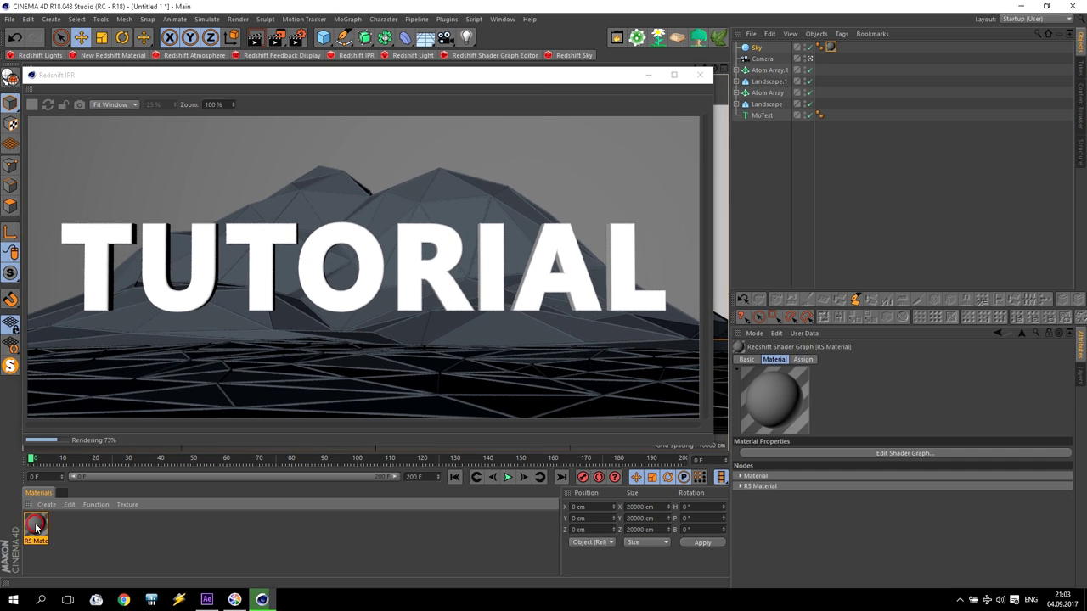
double_click(36, 527)
click(376, 133)
drag(364, 44, 970, 264)
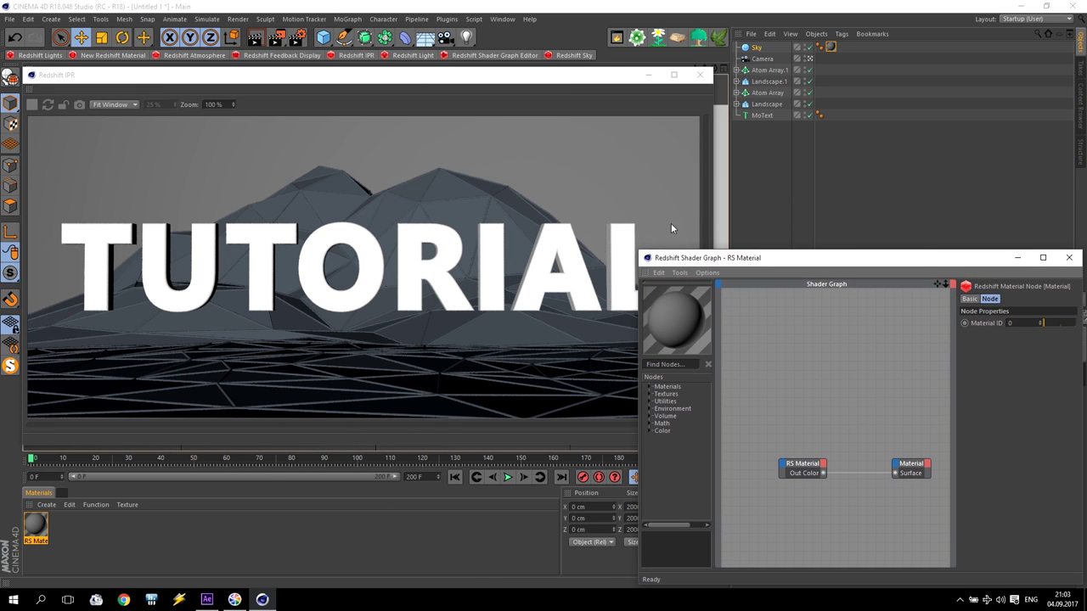
drag(639, 252, 362, 239)
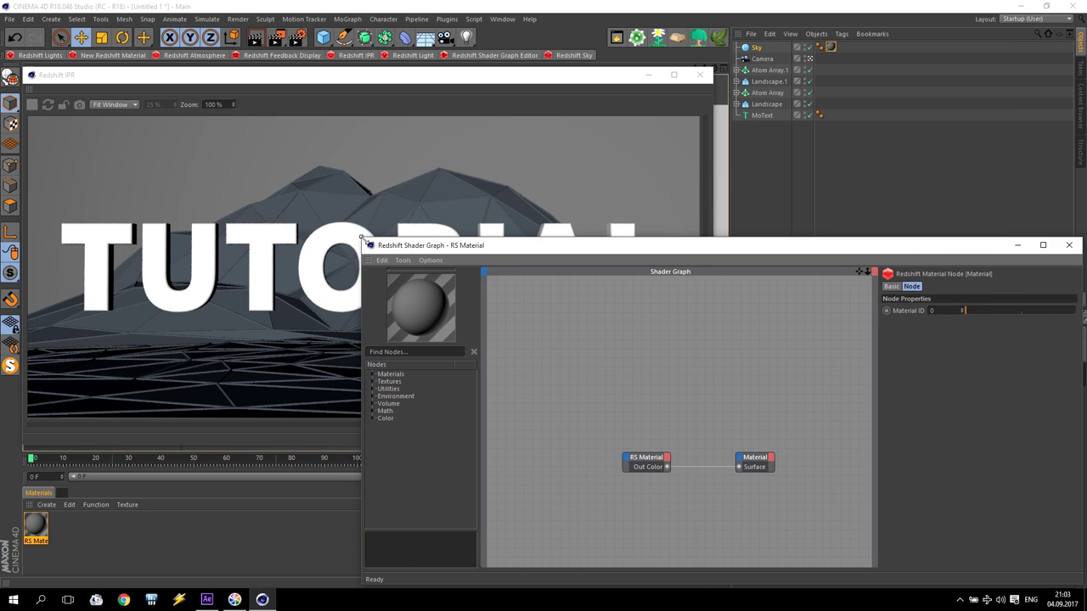
Disconnect the RS Material node from the Material output and move the two nodes apart.
drag(756, 465, 831, 466)
drag(744, 469, 744, 469)
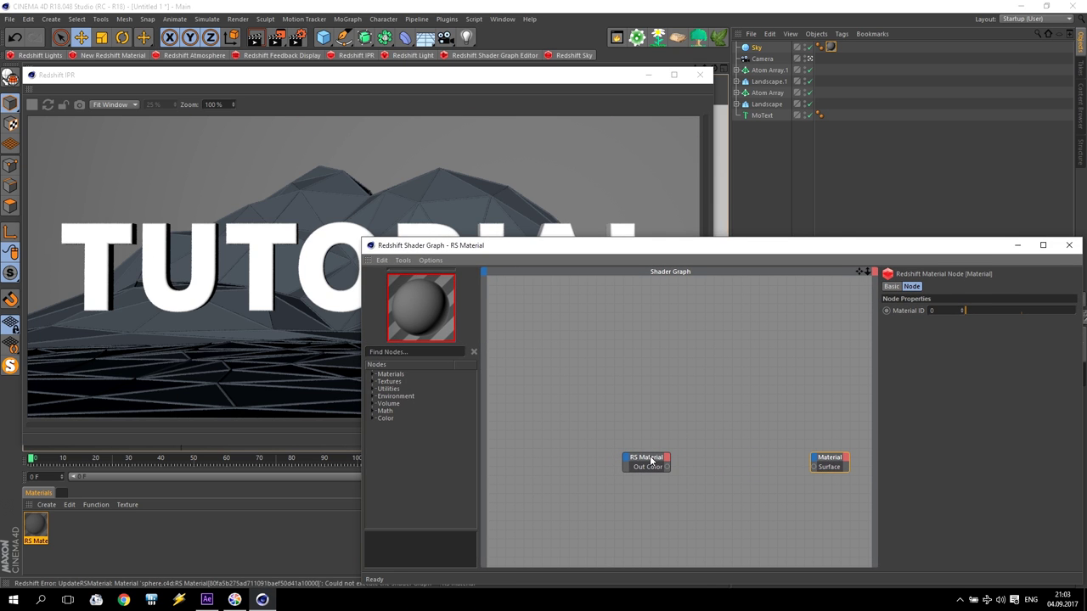
drag(646, 458, 619, 379)
Add a Material Blender node beside the Material output and delete the RS Material node.
click(373, 374)
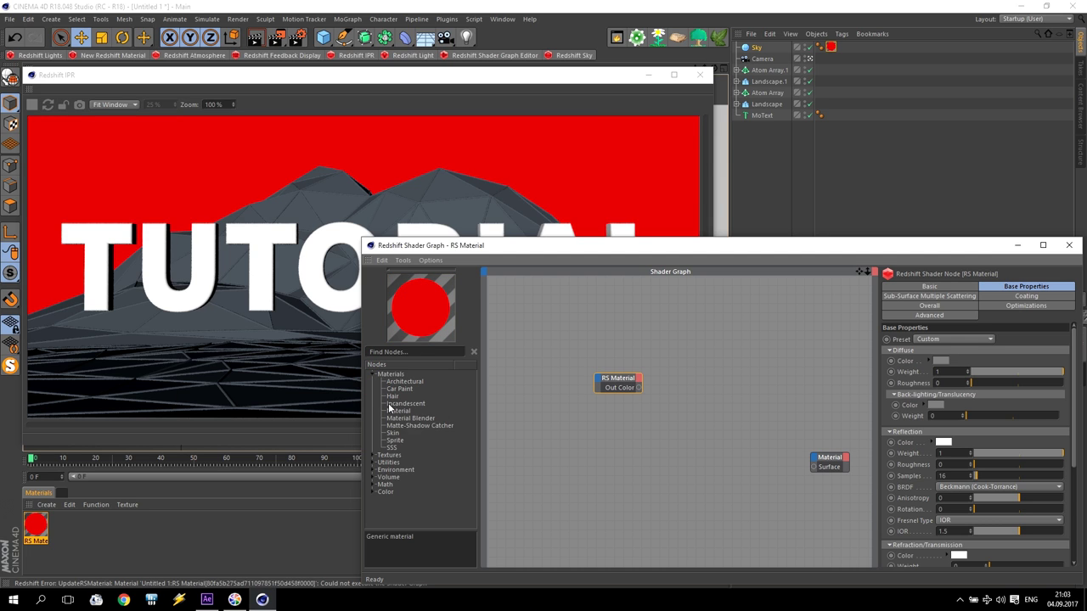
drag(404, 418, 795, 557)
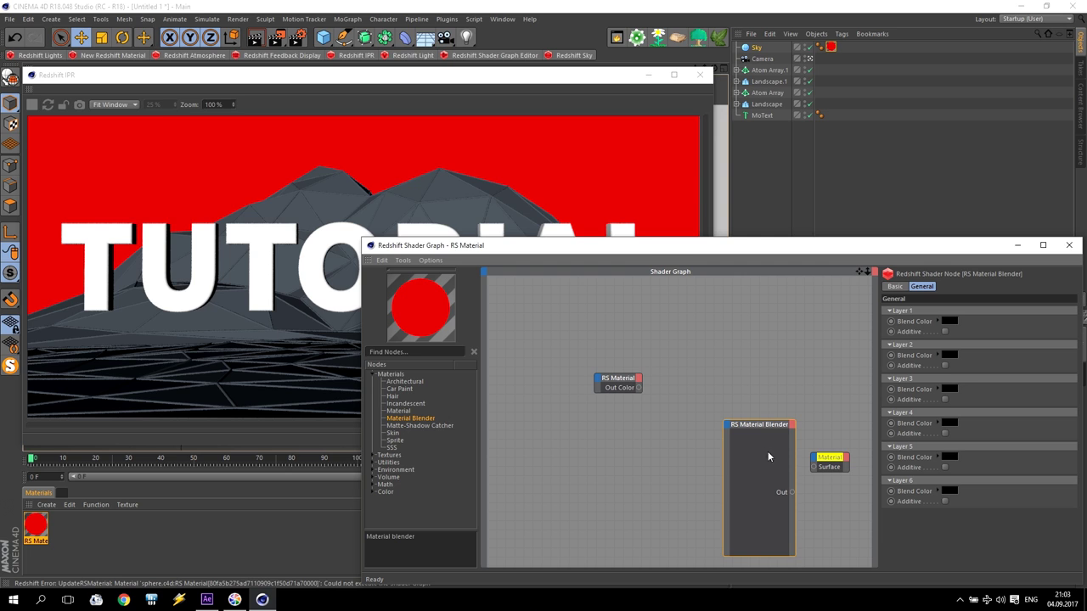
drag(764, 431, 765, 406)
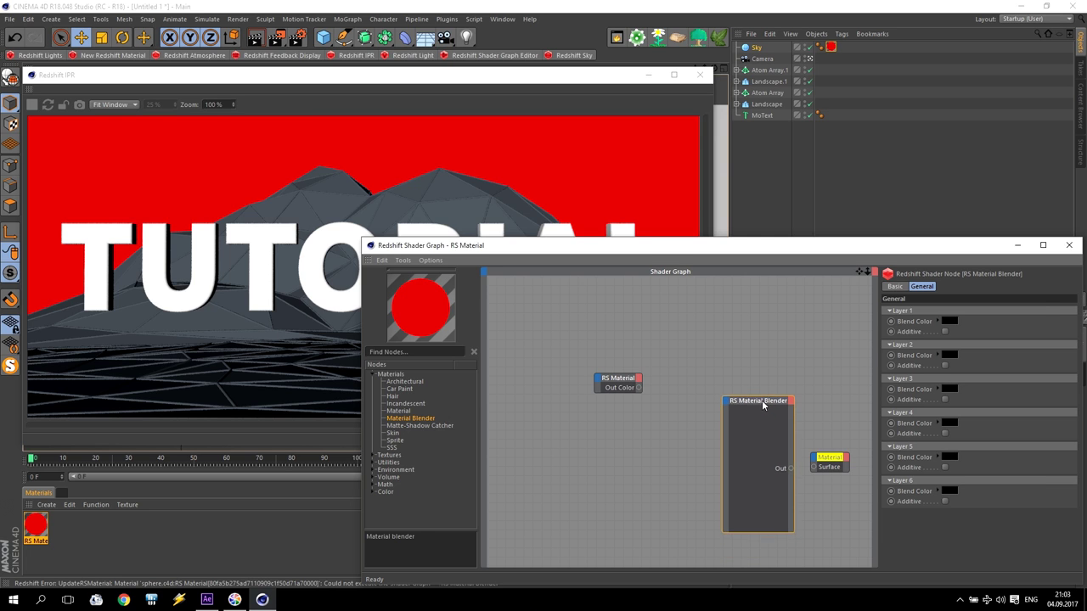
click(616, 382)
key(Delete)
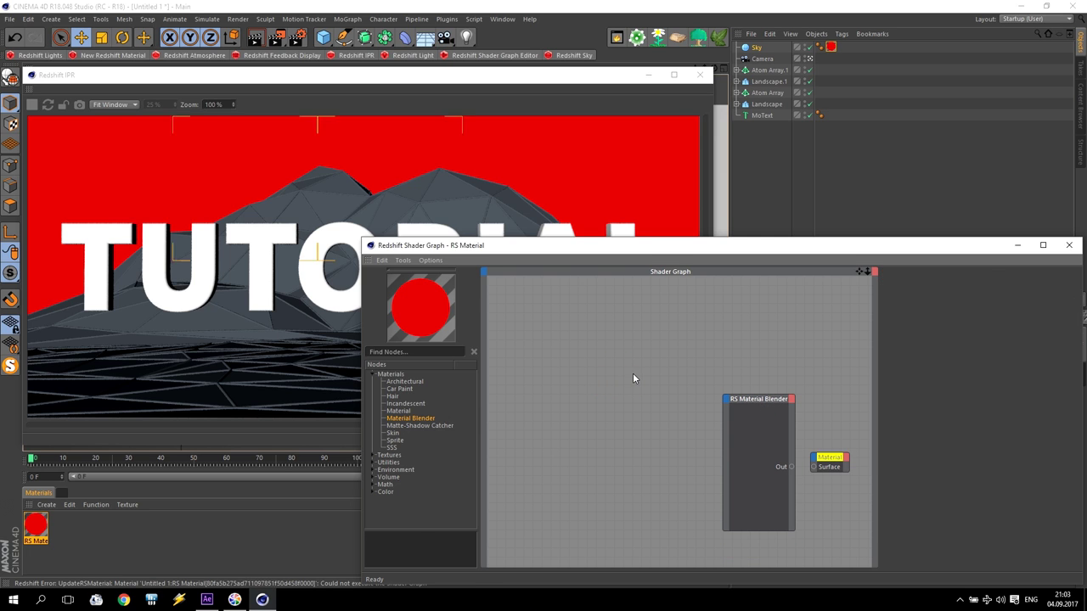
Feed a new Incandescent node into the blender's Base Color and connect the blender's Out to the Material's Surface.
click(409, 404)
drag(409, 405, 732, 406)
mouse_move(732, 406)
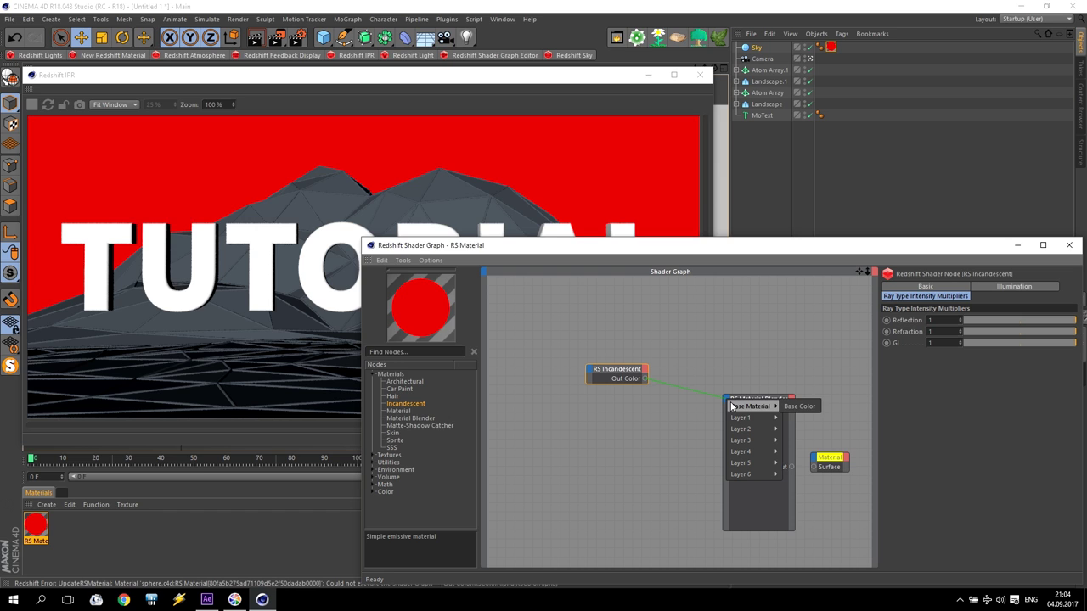
click(790, 406)
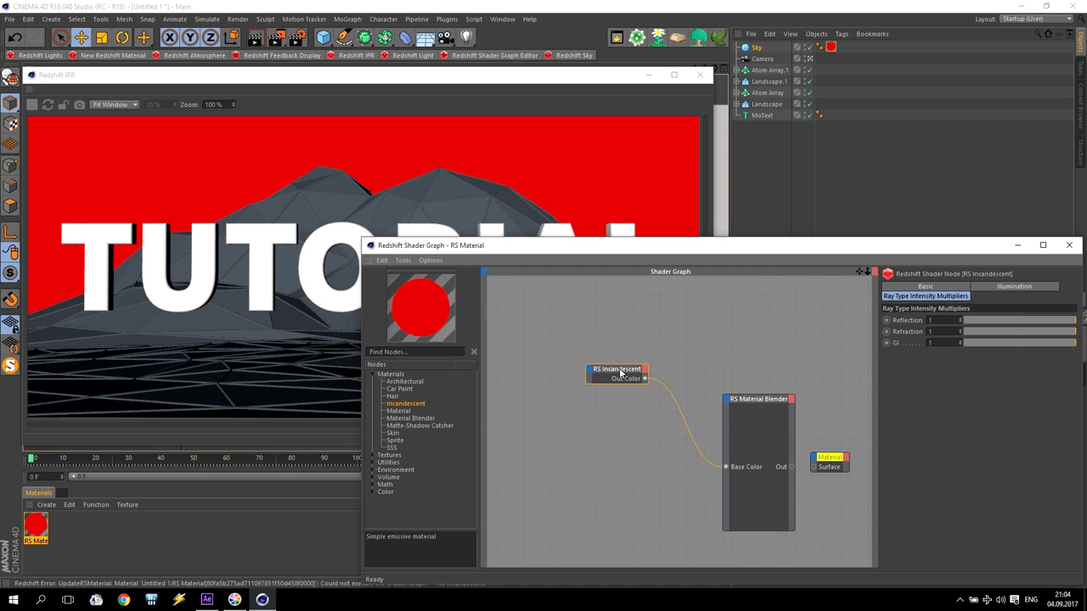
drag(790, 467, 813, 467)
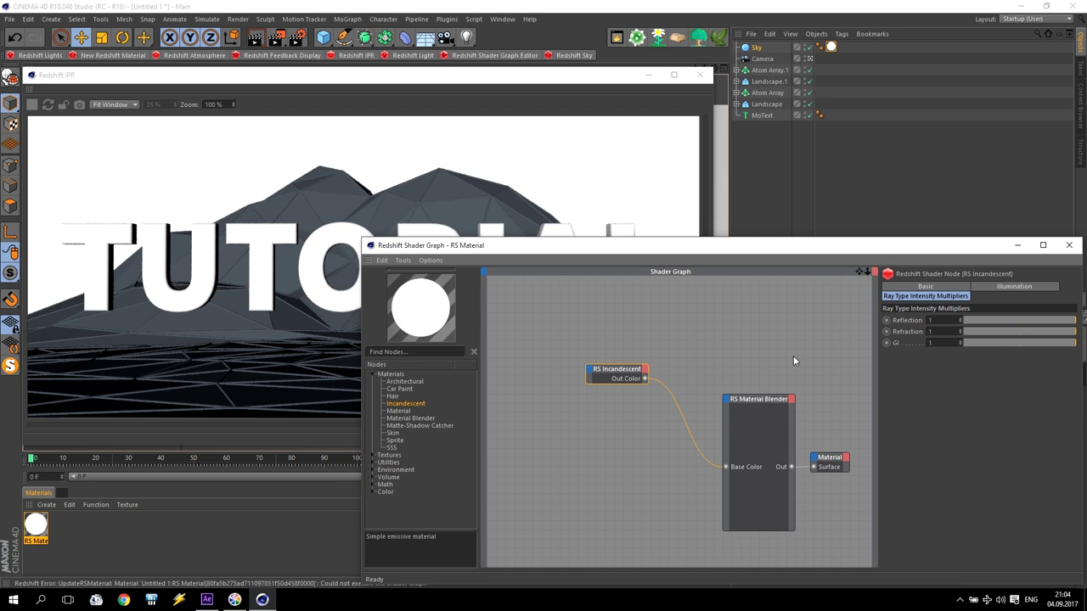
Set the RS Incandescent node's illumination color to a dark blue with hue 244°, saturation 100% and value 13%.
click(1022, 287)
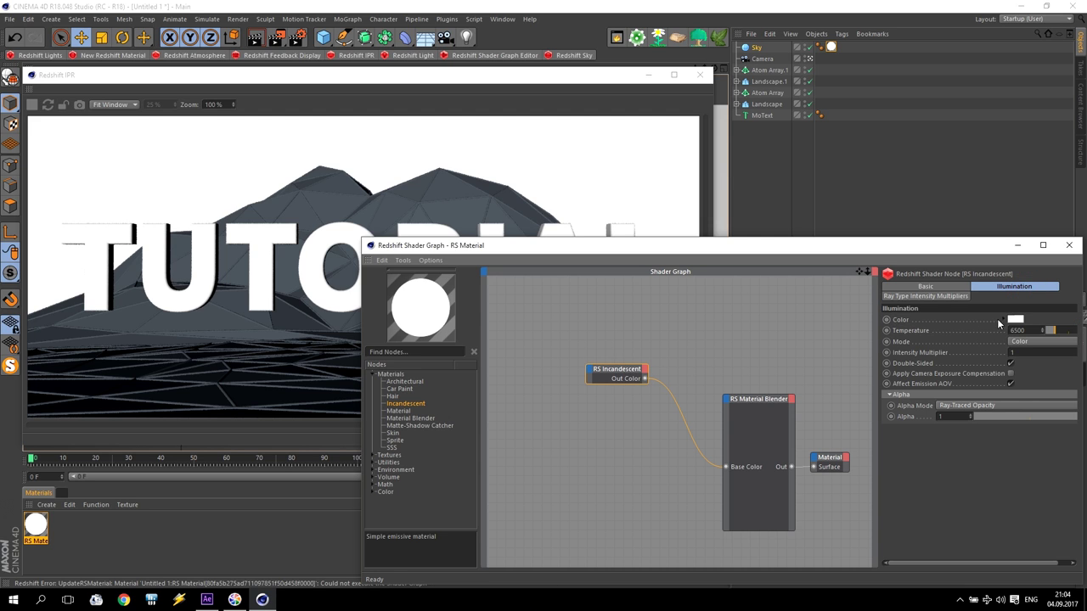
click(1017, 320)
click(1038, 319)
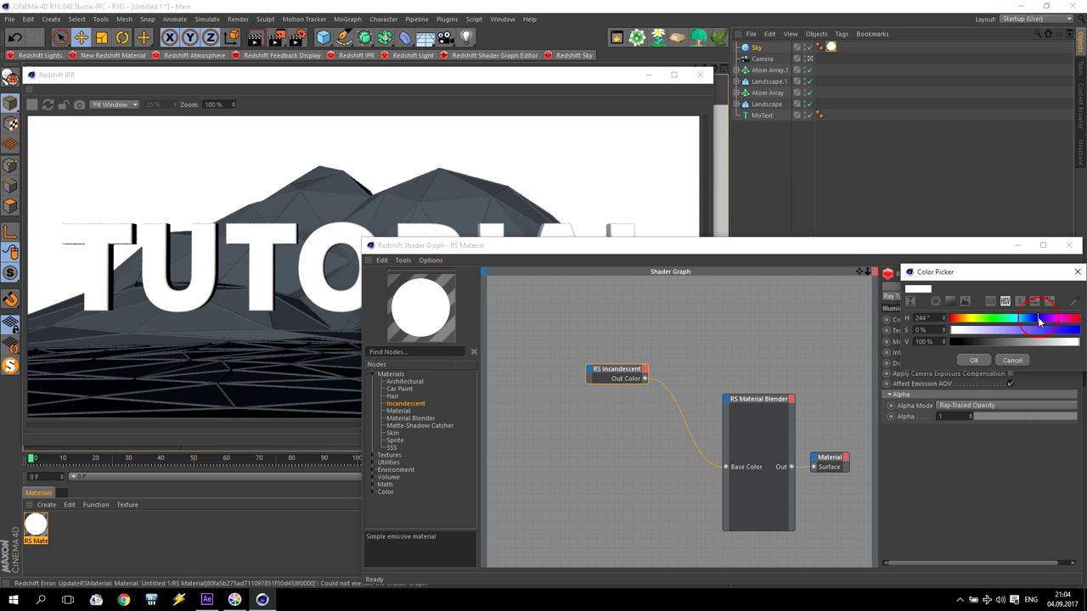
click(1036, 332)
click(993, 340)
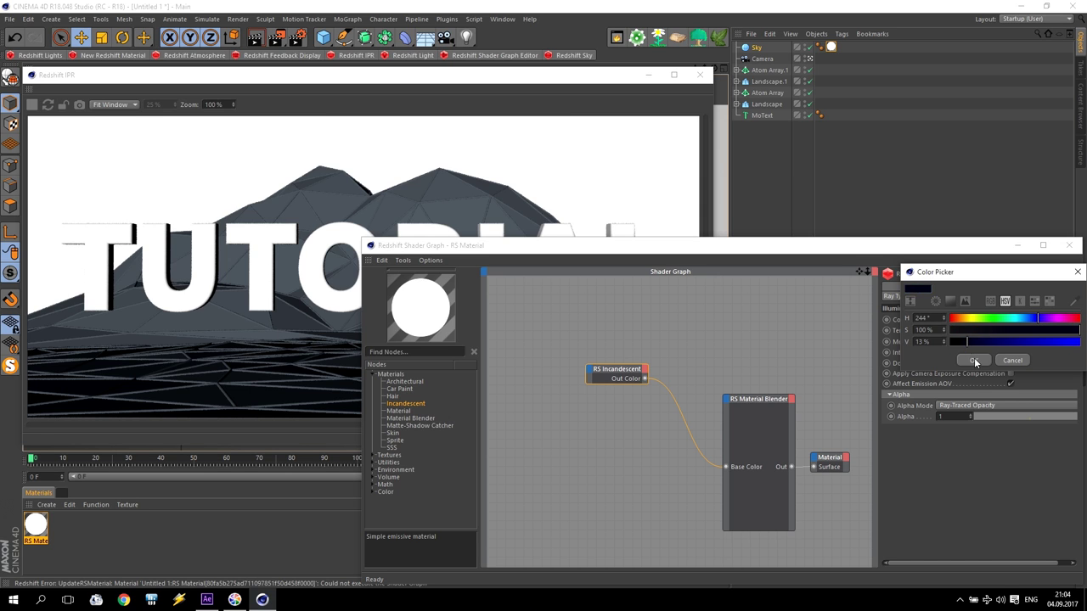
click(975, 360)
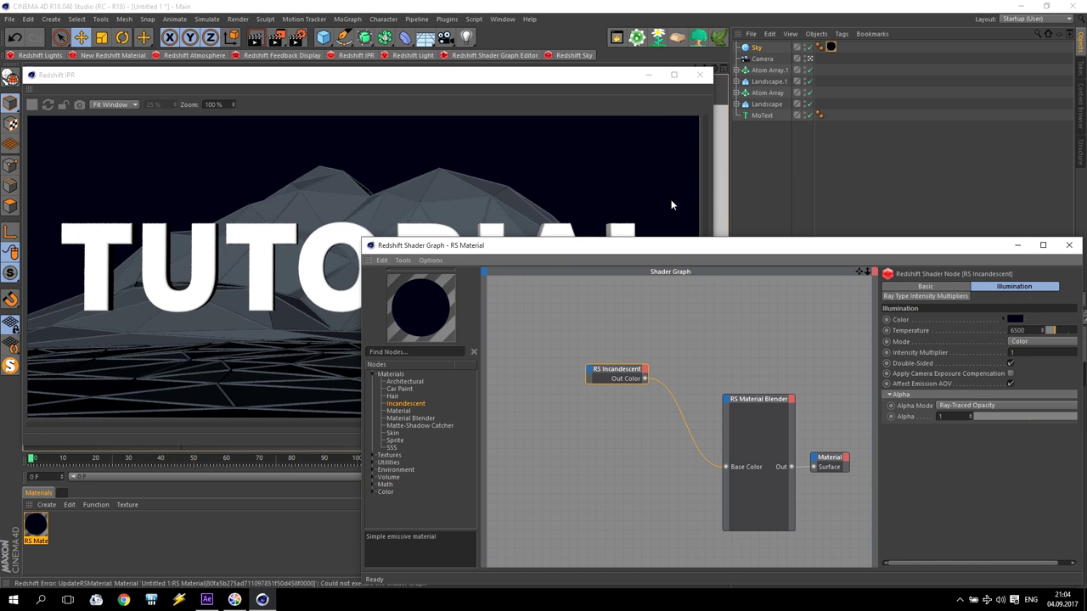
Add a second Incandescent node with a faint tint of hue 180° and connect it to the blender's Layer Color 1.
drag(623, 376, 601, 364)
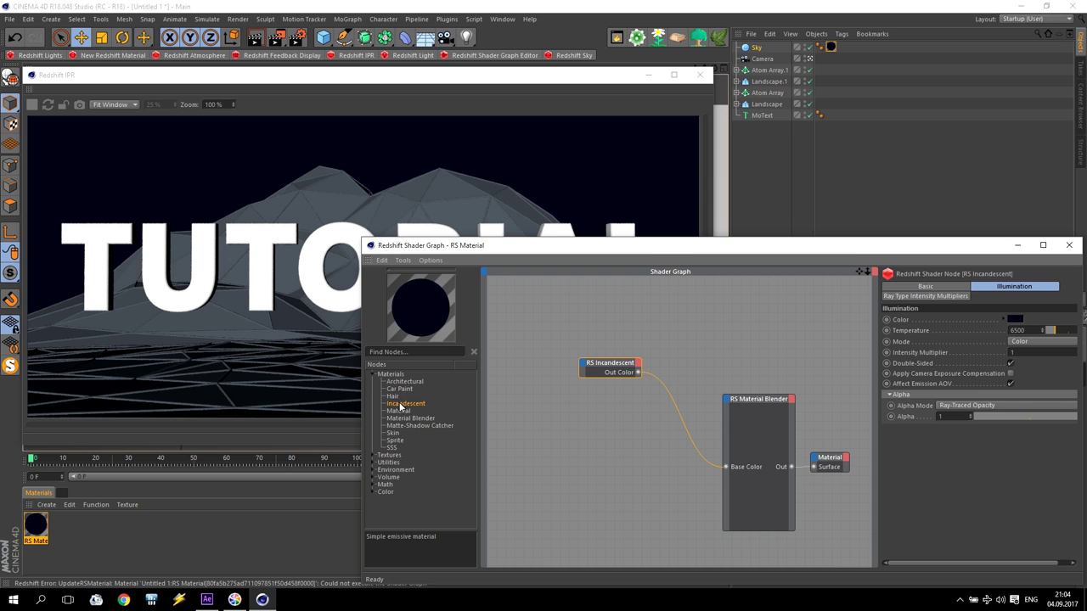
drag(393, 408, 610, 399)
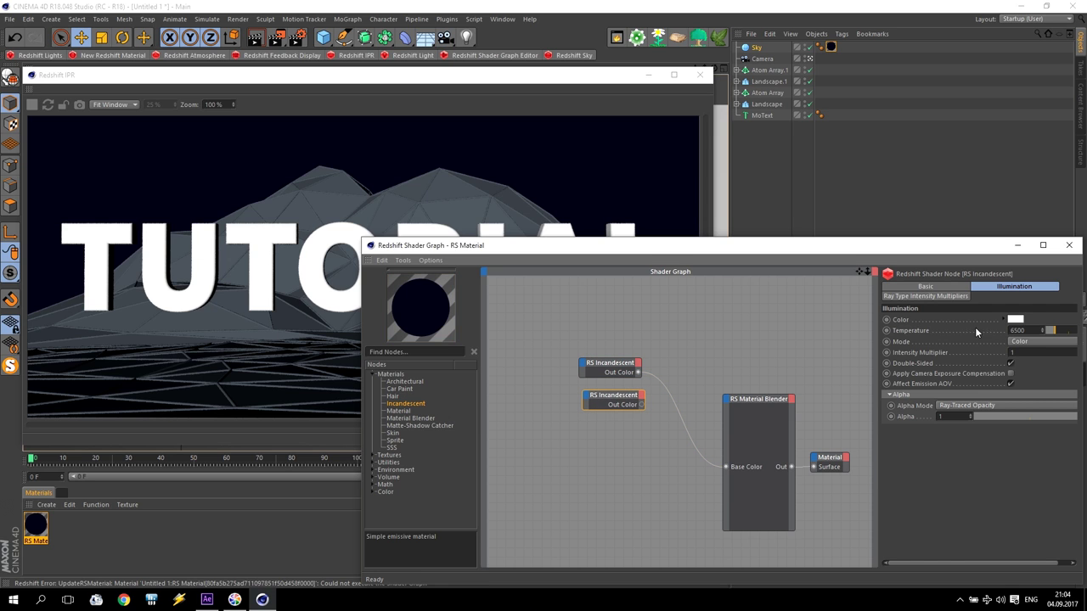
click(1016, 320)
click(1016, 317)
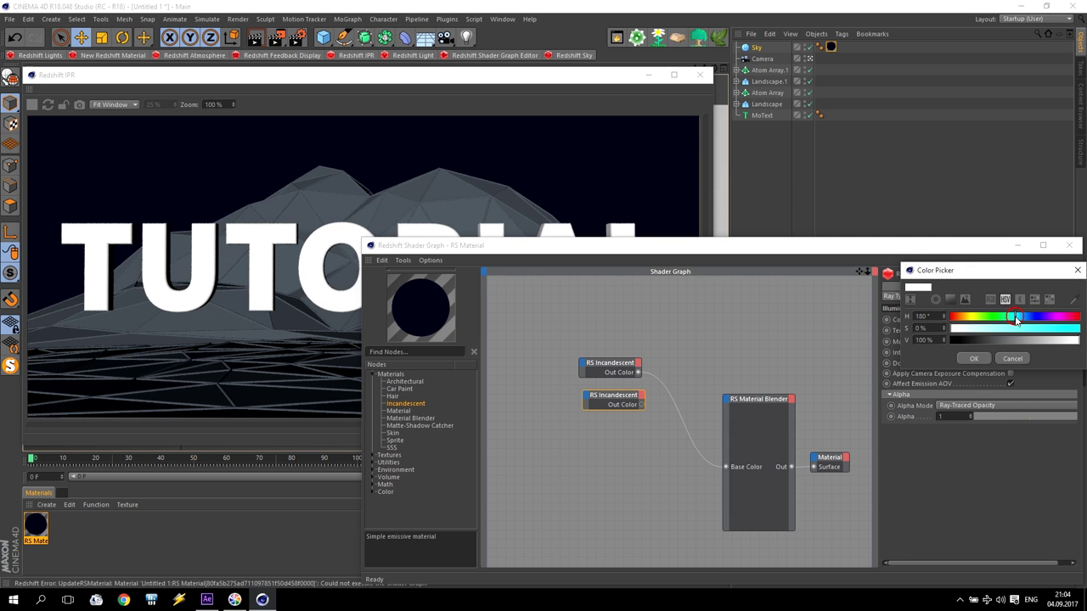
click(959, 330)
click(973, 359)
drag(605, 400, 815, 422)
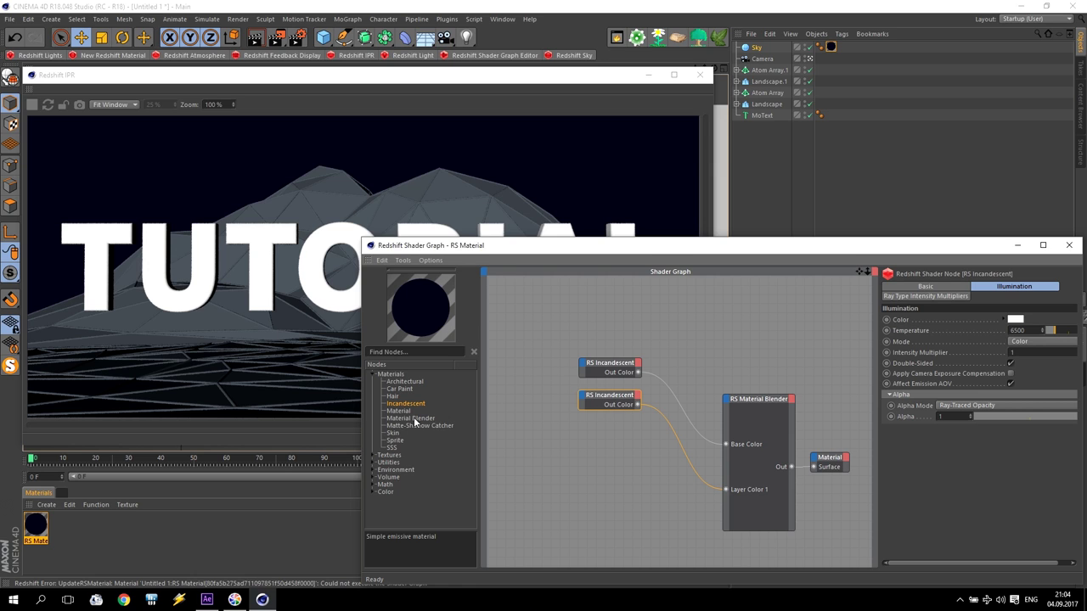
Add a Noise texture node and a Color Correct node side by side below the two Incandescent nodes.
click(372, 375)
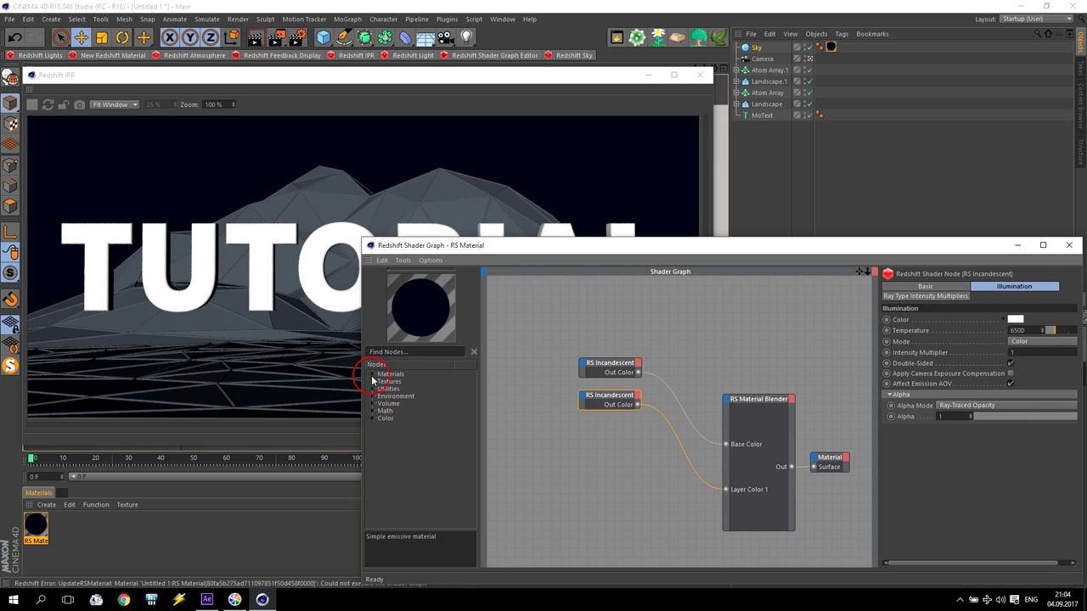
click(371, 382)
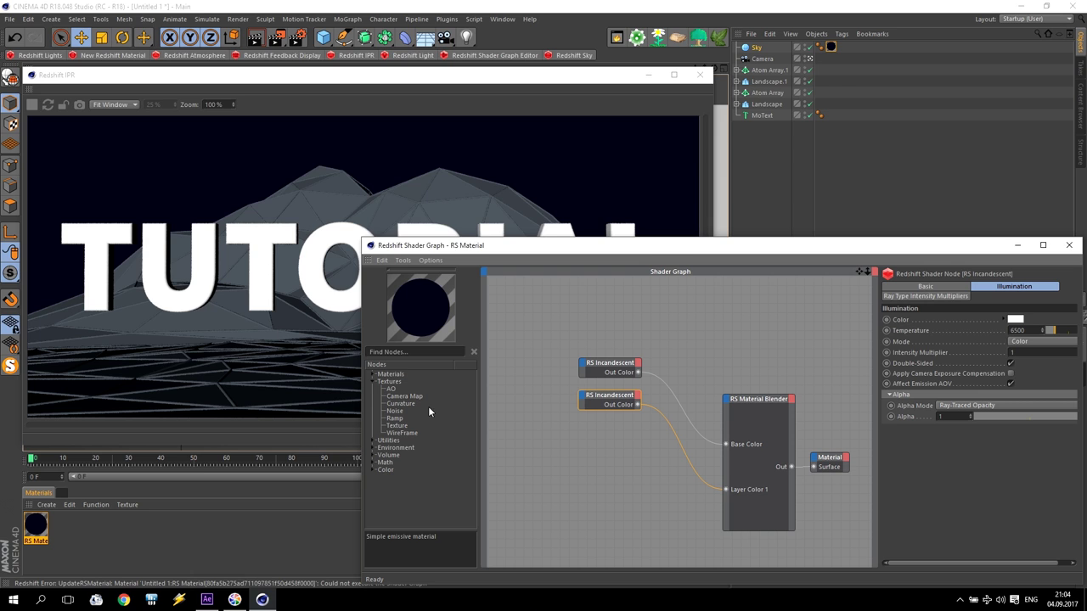
drag(395, 412, 496, 429)
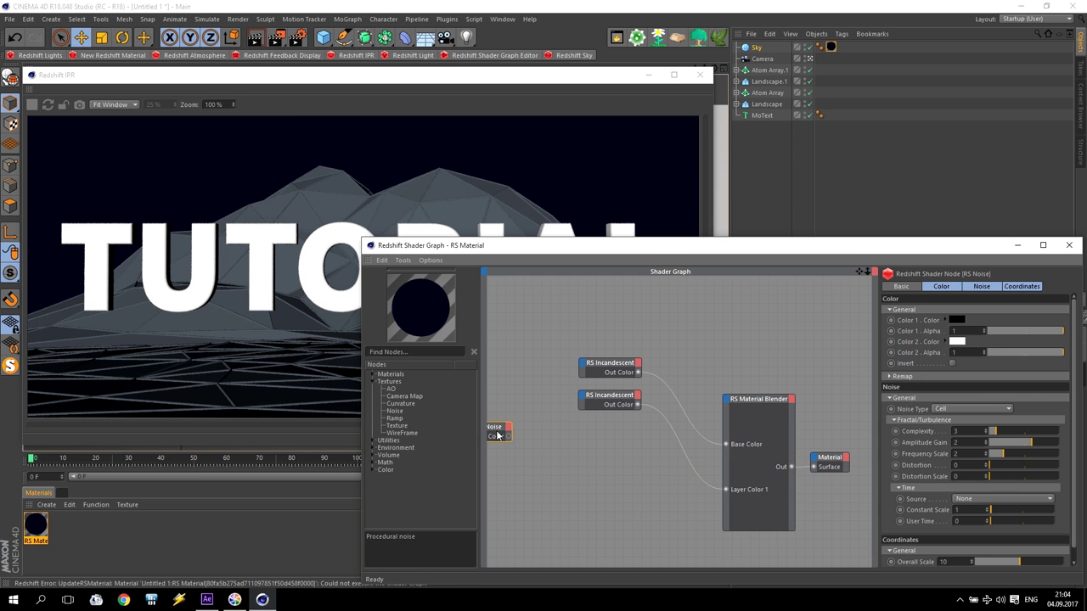
click(373, 470)
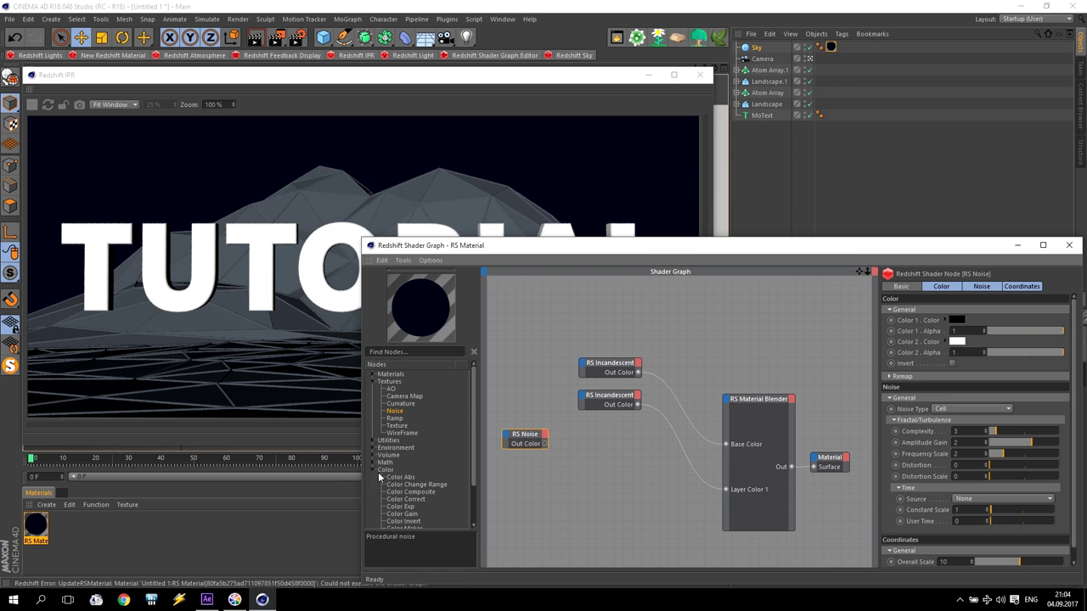
drag(414, 501, 598, 438)
click(595, 438)
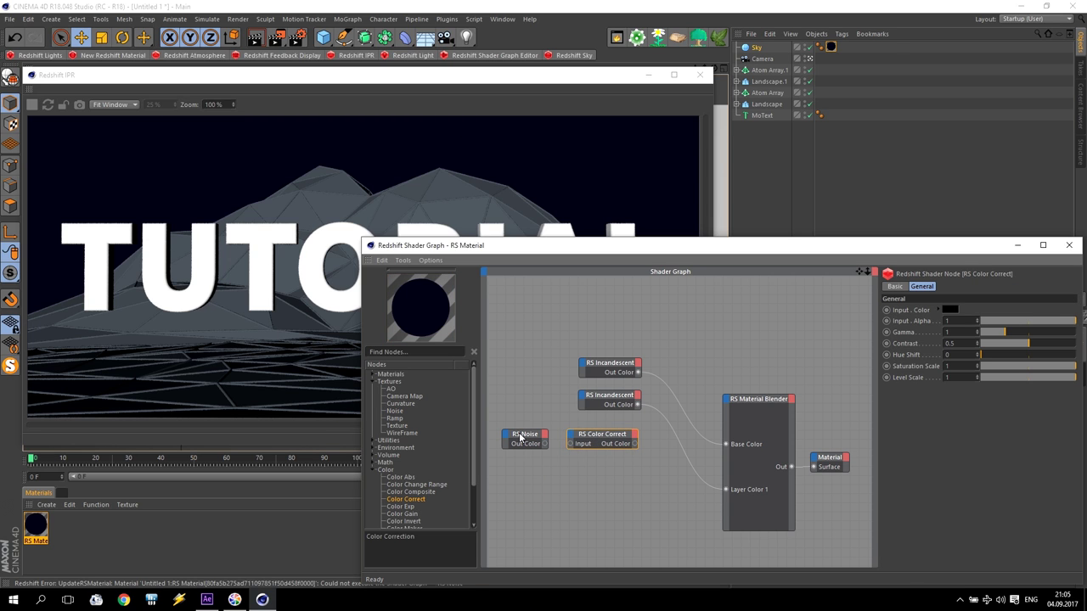
Route the Noise through Color Correct directly into the Material's Surface and raise the Color Correct contrast to 1.
click(520, 439)
click(602, 438)
drag(545, 444, 813, 467)
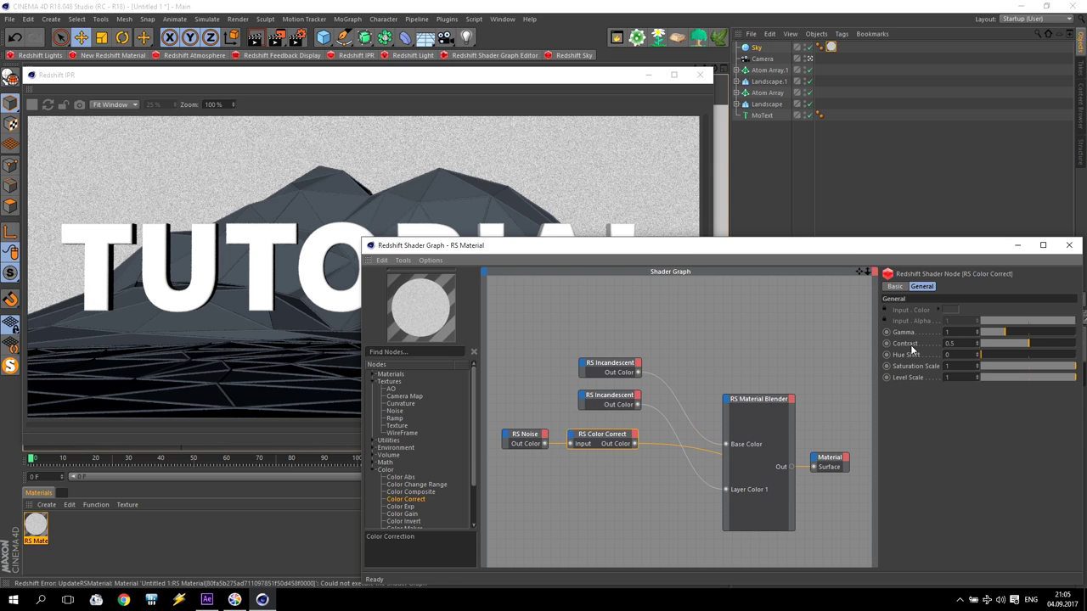
drag(1030, 342, 1081, 343)
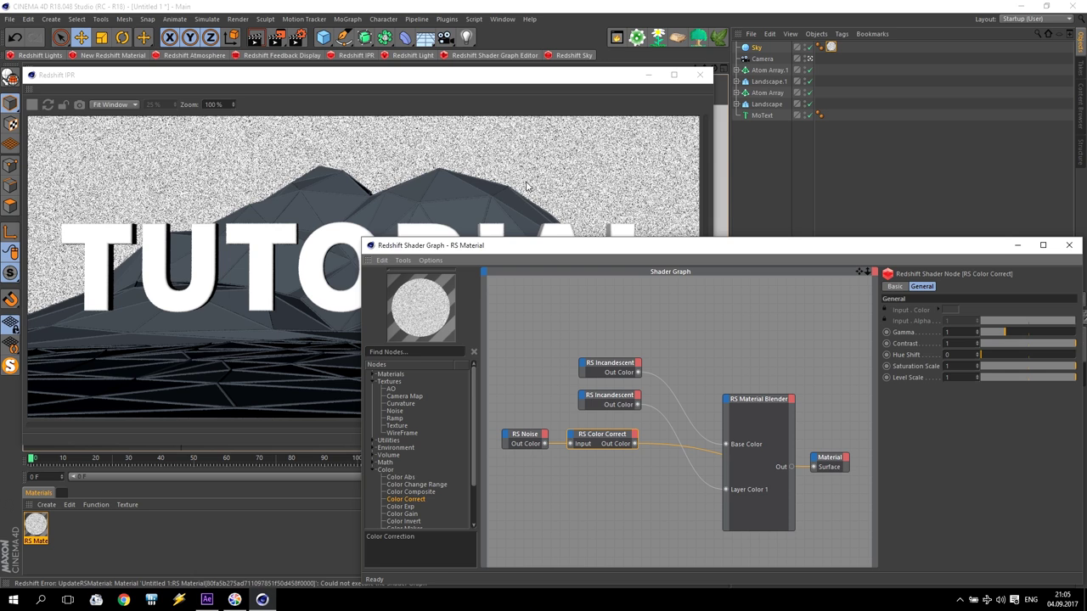
Reduce the RS Noise node's Overall Scale first to 0.1 and finally to 0.01.
click(526, 434)
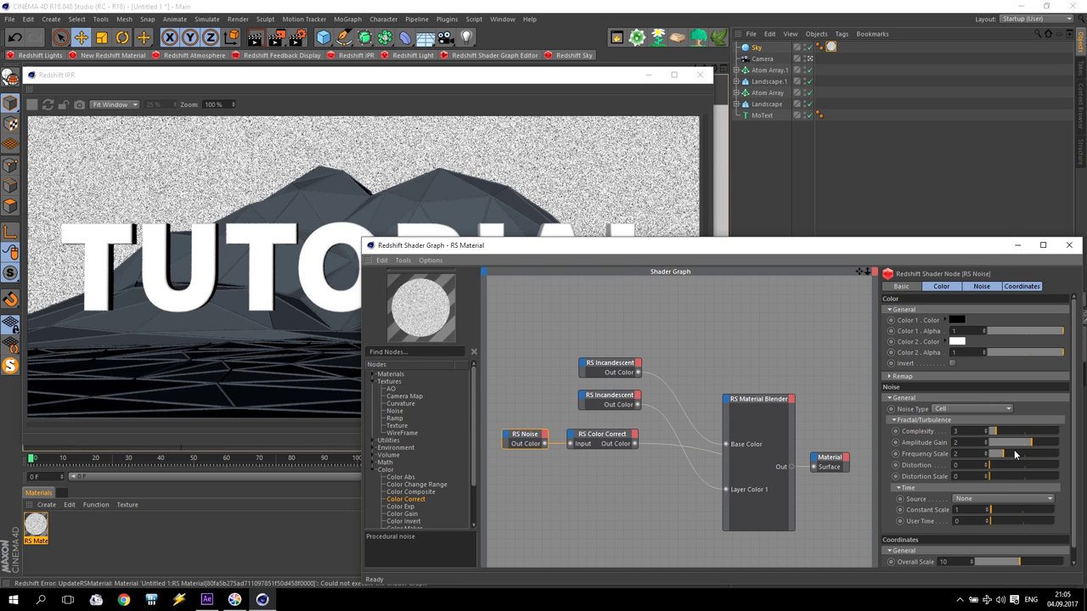
click(942, 287)
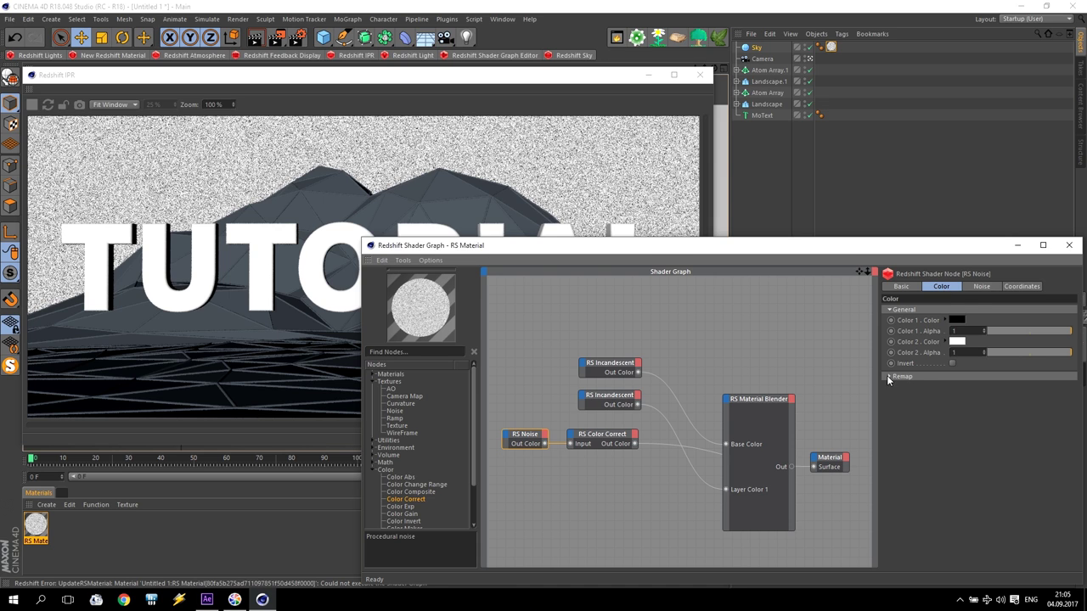
click(889, 376)
click(981, 286)
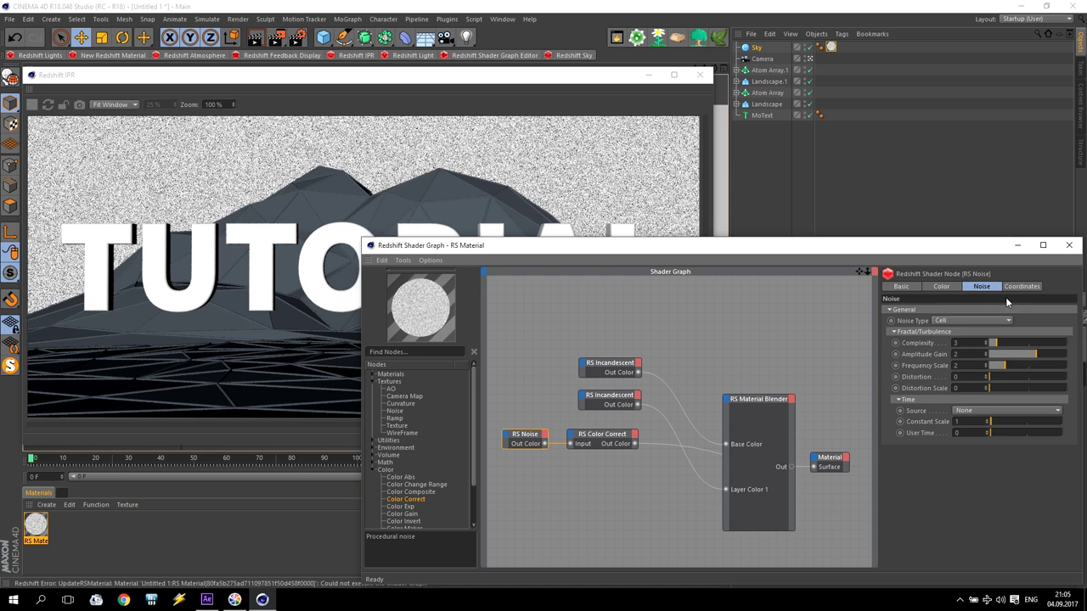
click(1021, 287)
click(982, 286)
click(1015, 287)
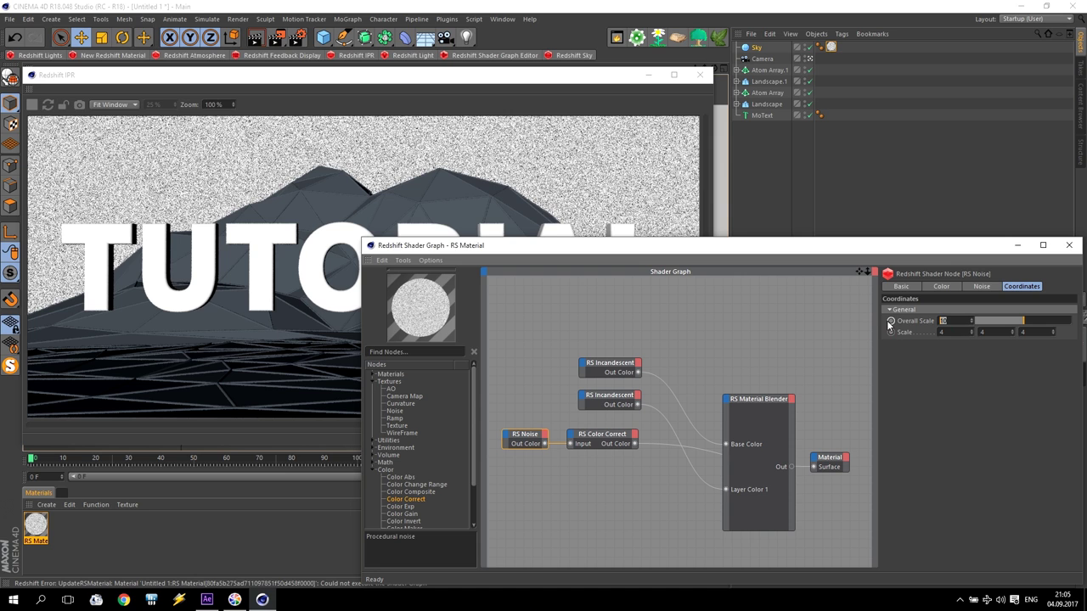
key(Return)
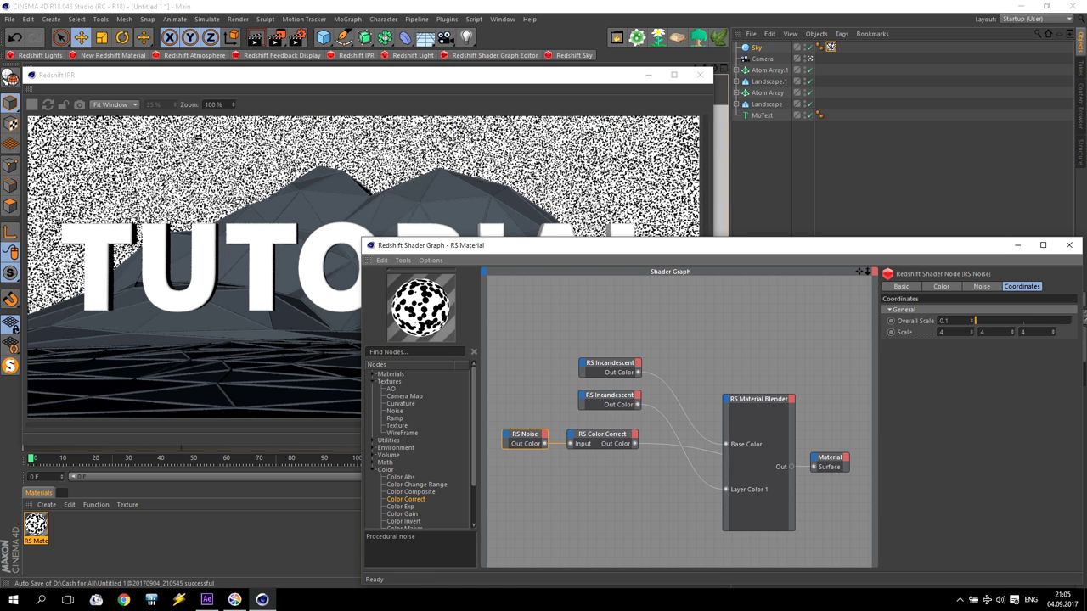
click(943, 320)
text(0.01)
key(Return)
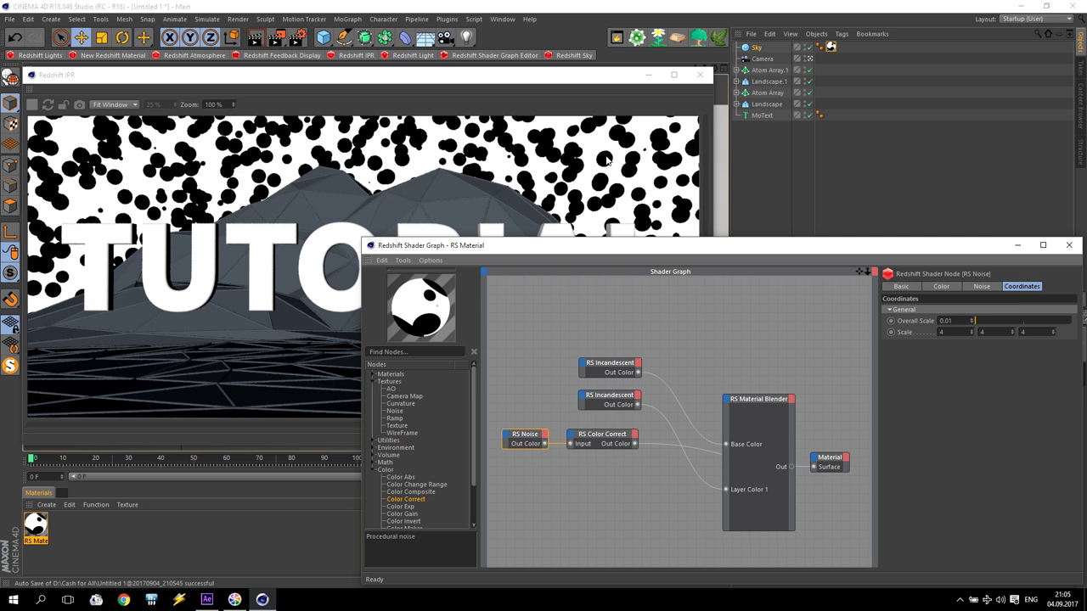
Enable Invert in the RS Noise node's color settings.
click(941, 286)
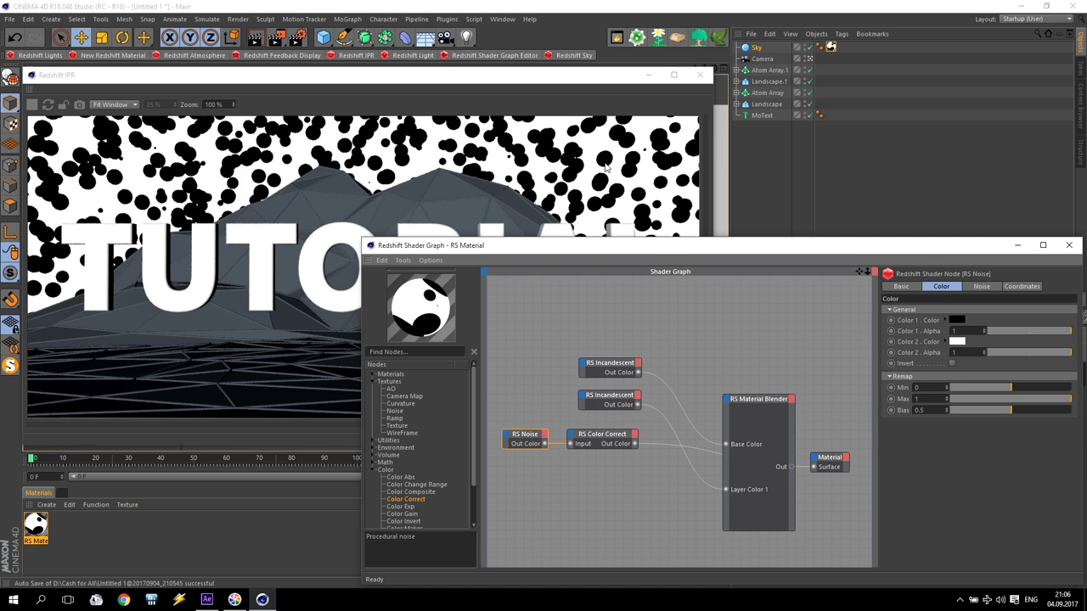
click(625, 389)
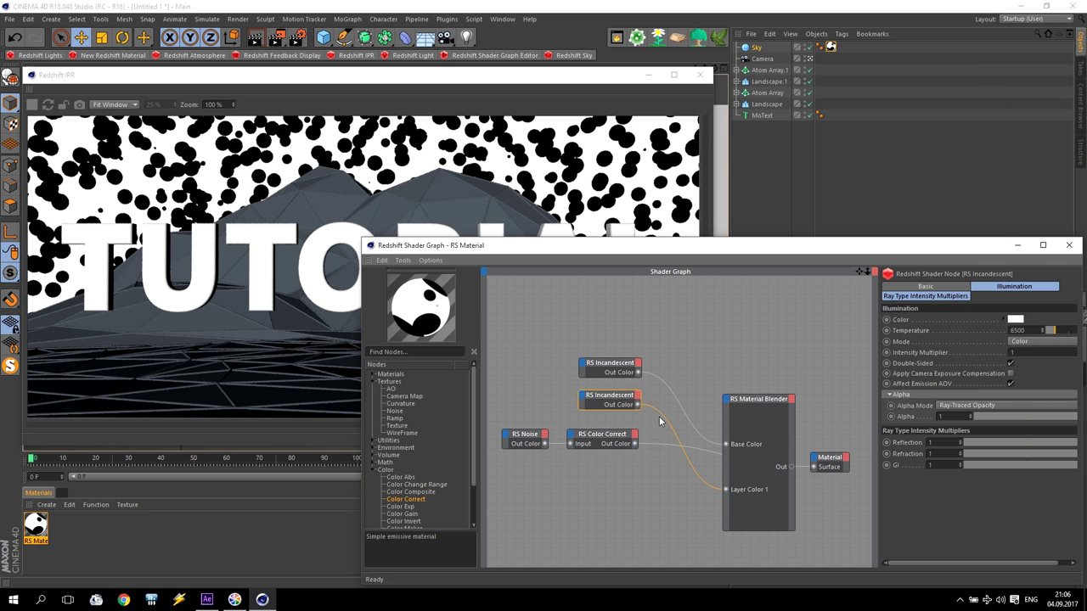
click(604, 437)
click(524, 437)
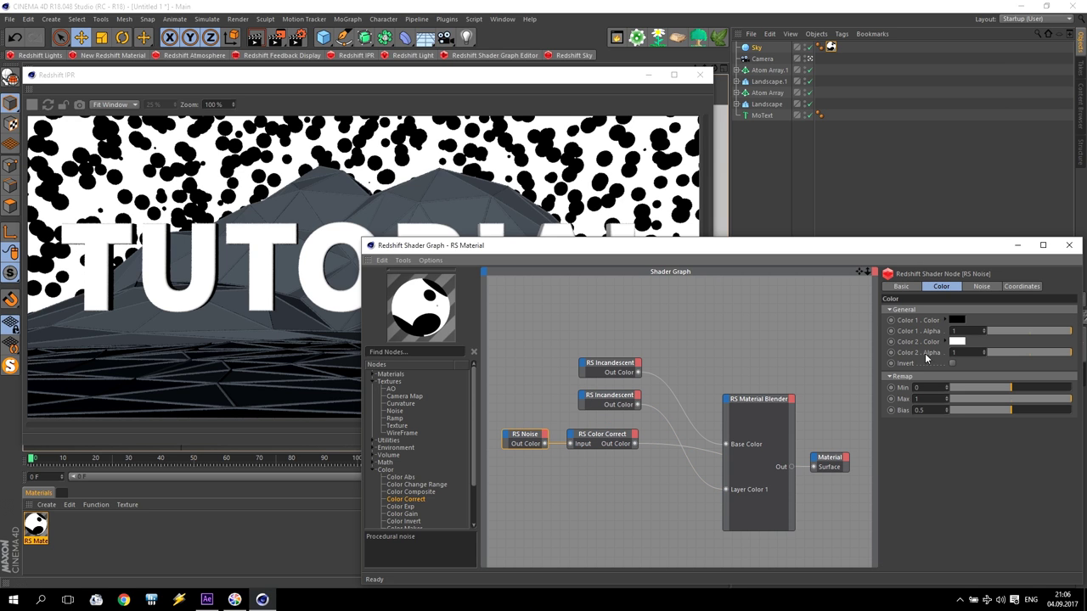
click(953, 363)
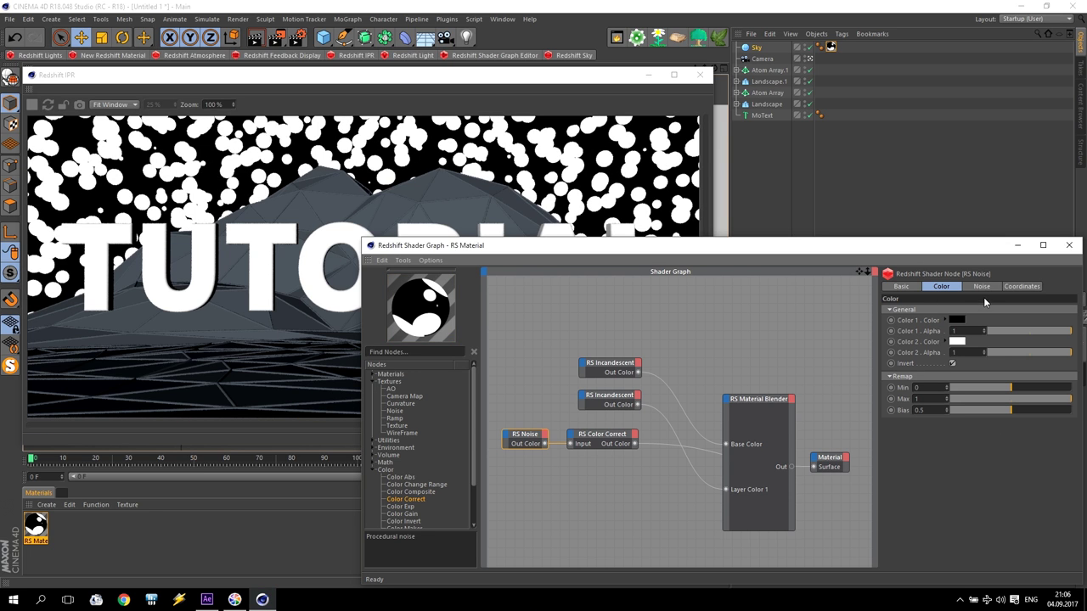
Set the Remap Bias of the RS Noise node to 0.9.
drag(989, 414, 1055, 413)
double_click(924, 411)
text(0.9)
key(Return)
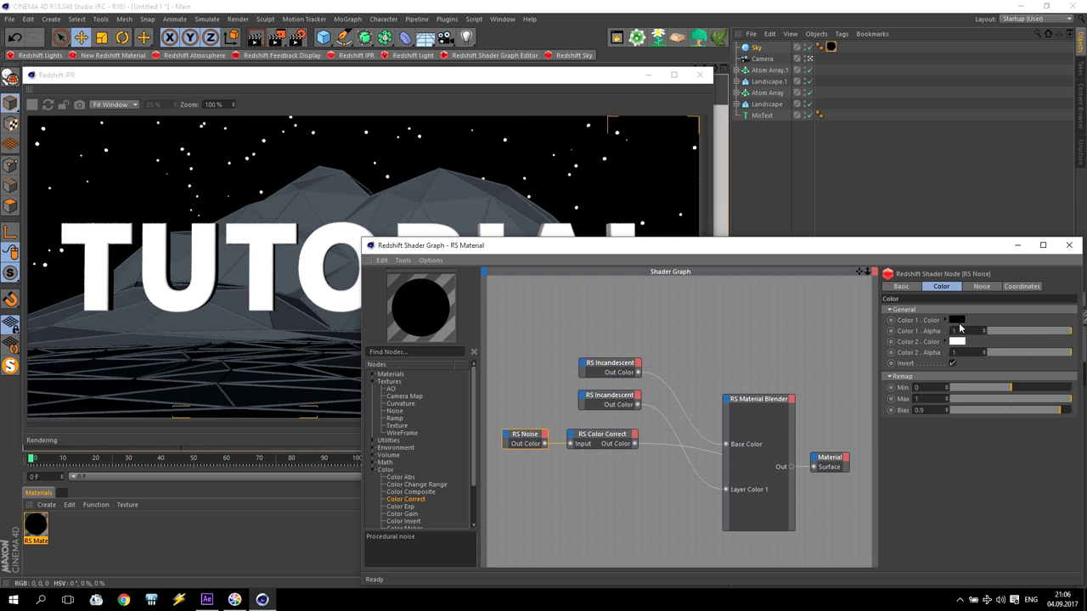
Raise the RS Noise coordinate Scale to 10 on all three axes and adjust the values further, up to 15.
click(985, 287)
click(1012, 288)
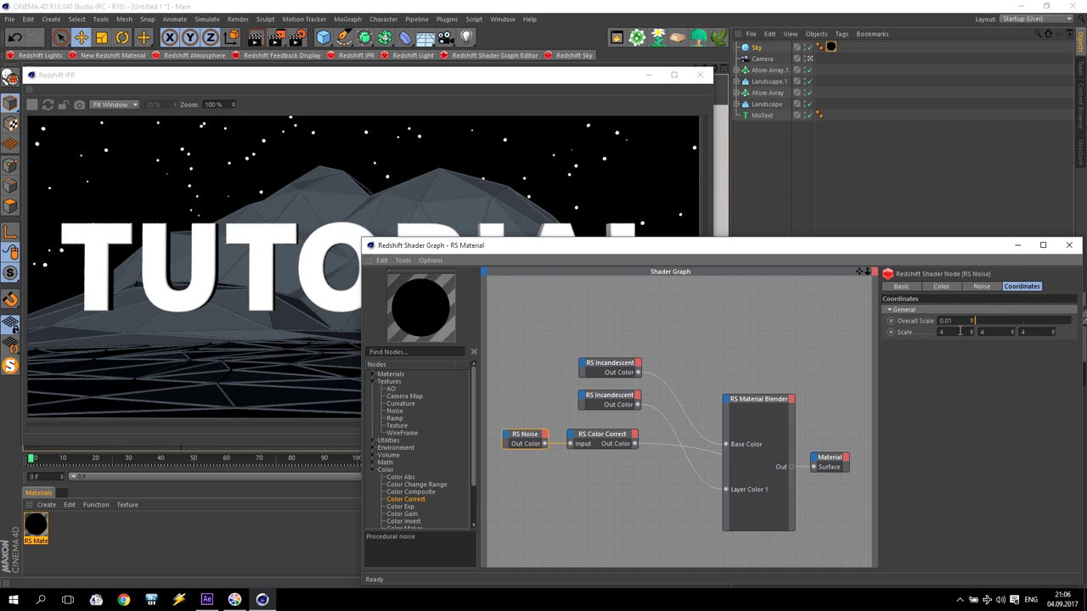
text(10)
key(Tab)
text(10)
key(Tab)
text(10)
click(892, 326)
text(5)
key(Tab)
text(15)
key(Tab)
Try a Remap Bias of 0.8 on the RS Noise node.
click(939, 287)
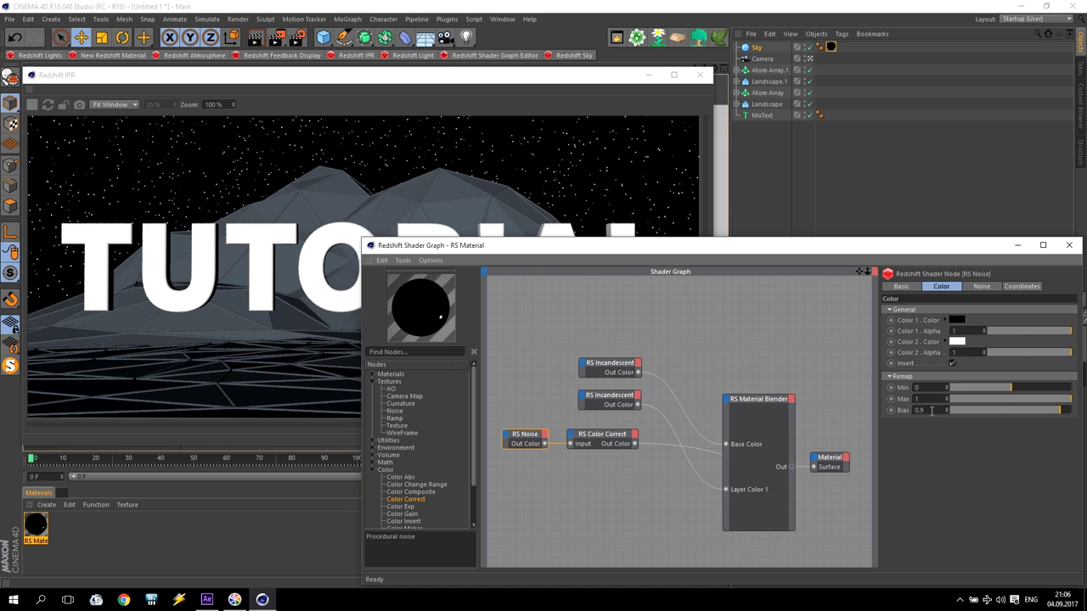
key(Return)
double_click(923, 410)
text(0.9)
key(Return)
text(8)
key(Return)
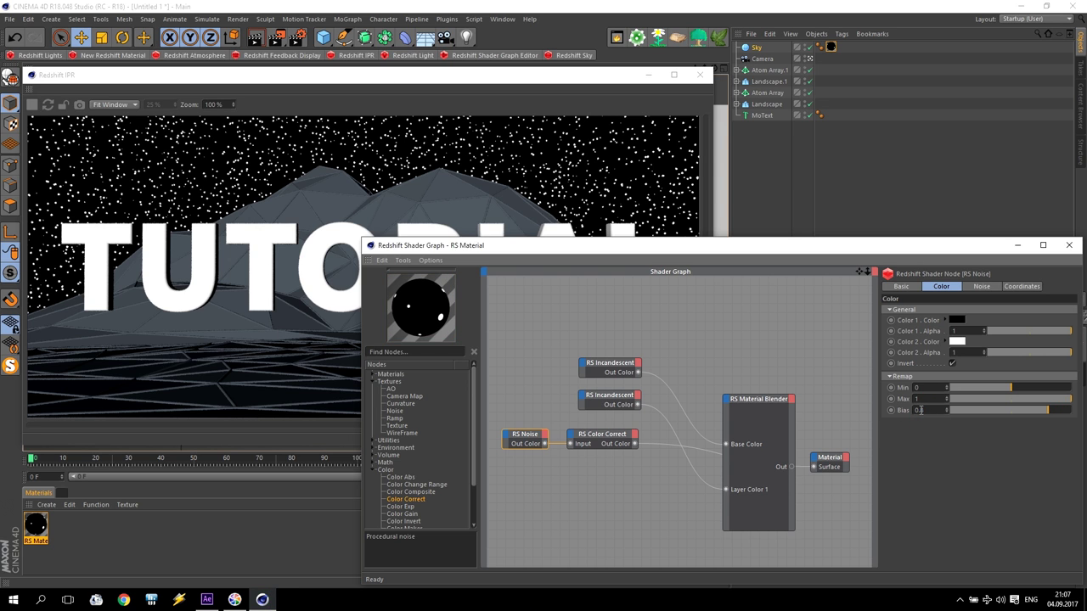
Set the RS Noise node's Remap Bias to 0.92.
double_click(920, 410)
text(0.9)
key(Return)
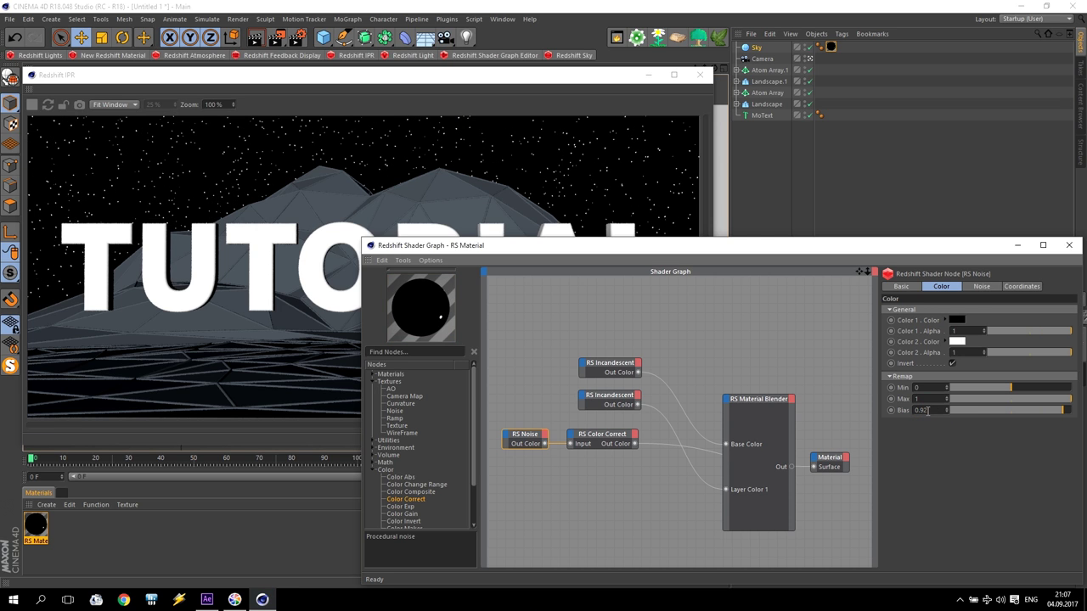
text(2)
key(Return)
Connect the Color Correct output to the blender's Blend Color 1 and the blender's Out to the Material's Surface.
click(609, 436)
drag(497, 419, 809, 426)
drag(792, 469, 814, 472)
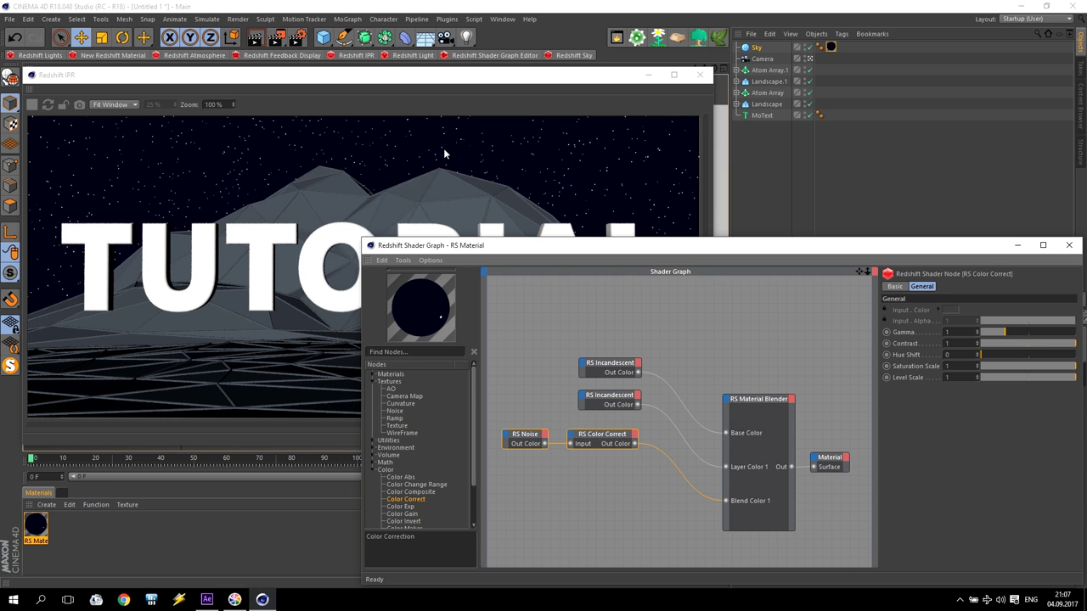
Move the second Incandescent node closer to the noise nodes and duplicate it with the Noise and Color Correct pair below the originals.
click(613, 396)
click(612, 369)
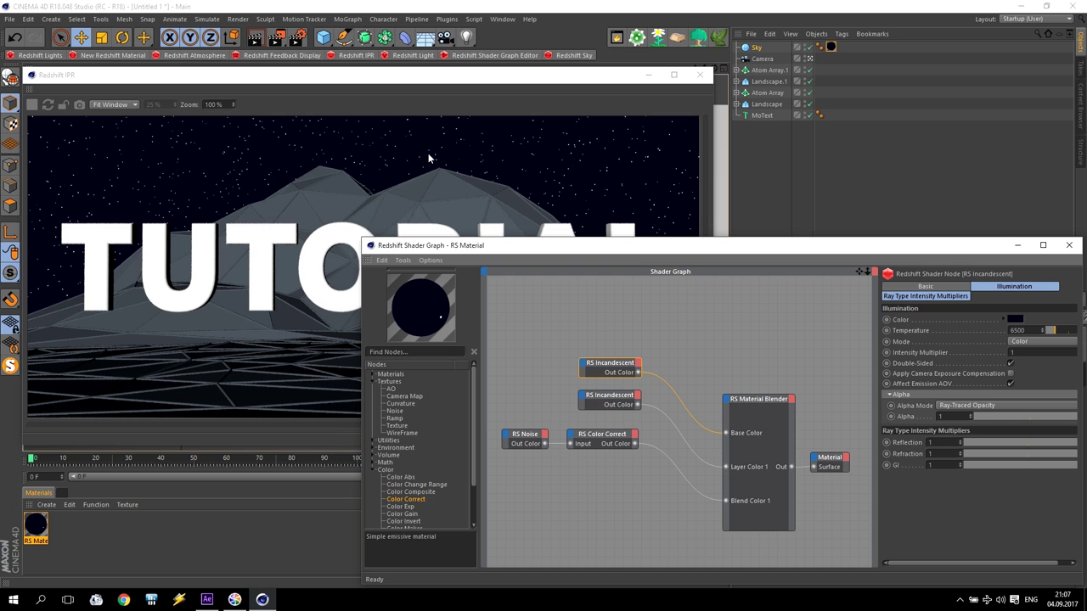
drag(607, 403, 601, 412)
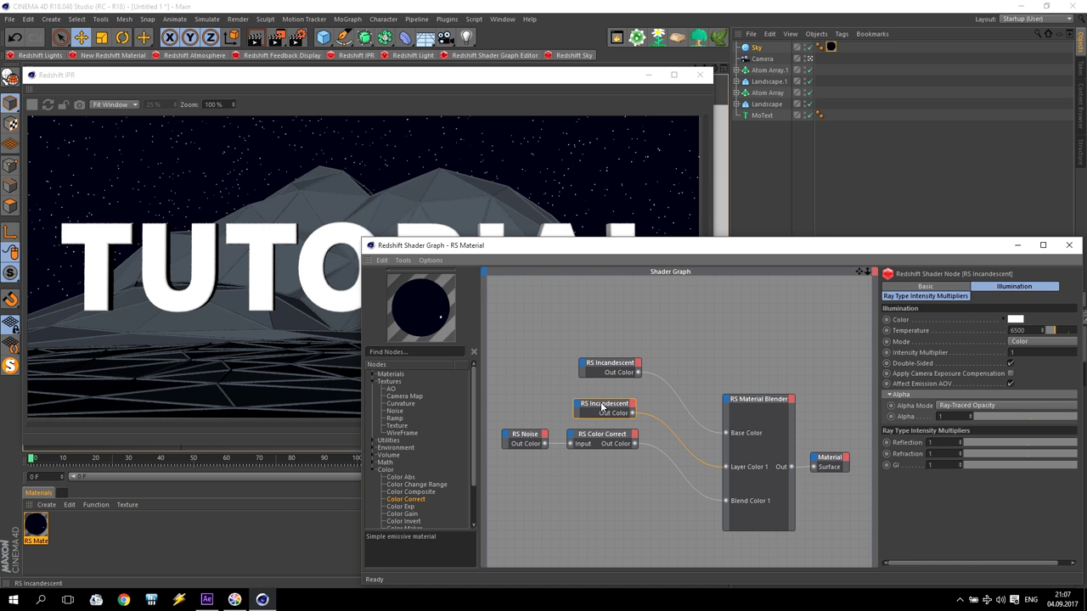
drag(510, 392, 637, 464)
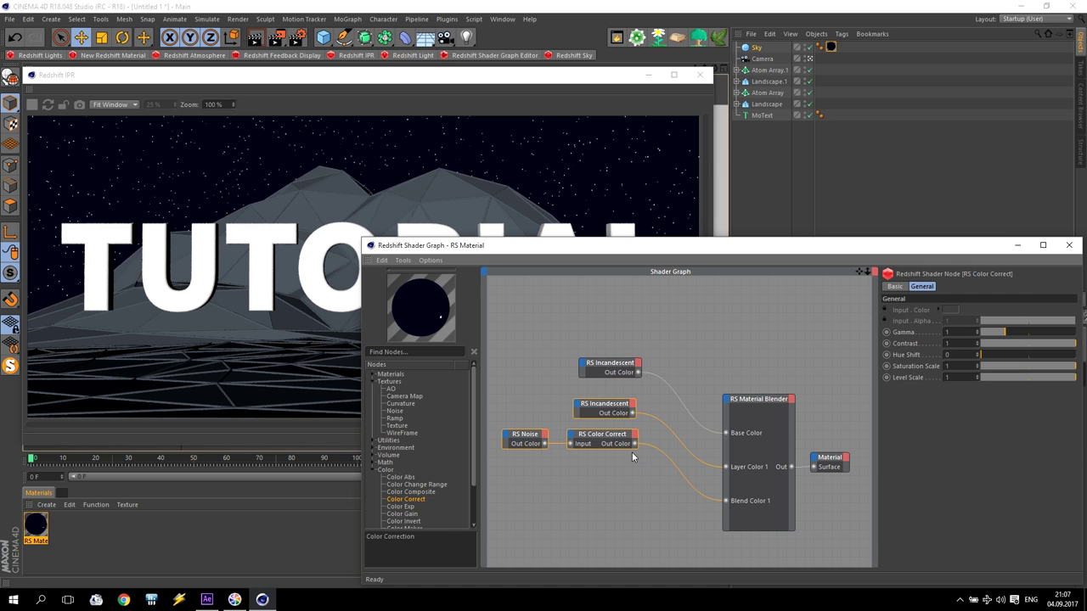
drag(606, 411, 607, 467)
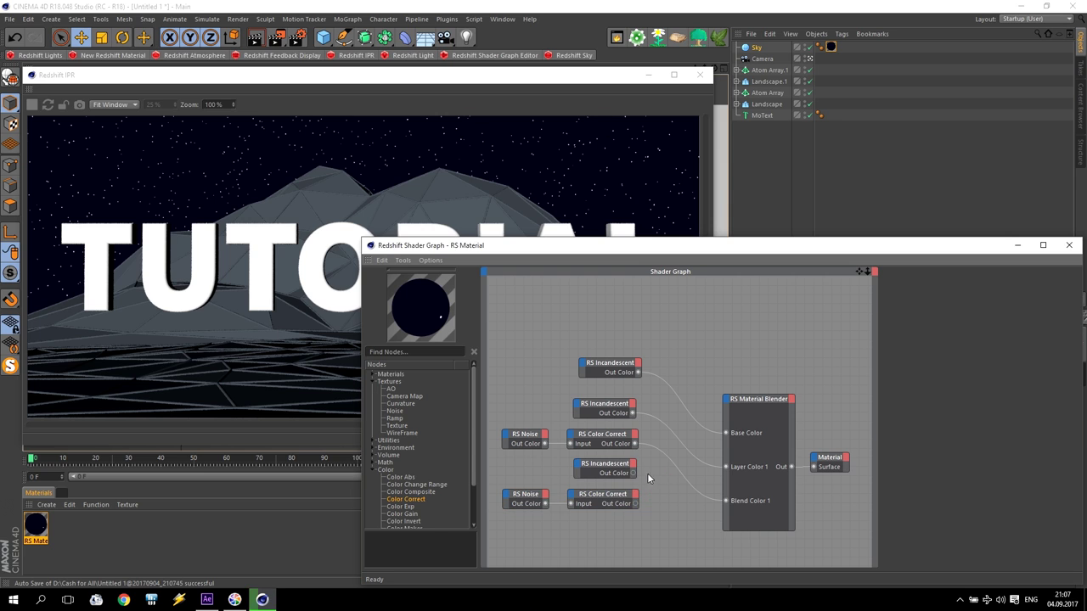
Connect the third Incandescent, kept white, to the blender's Layer Color 2 and the lower Color Correct output directly to the Material's Surface.
click(607, 468)
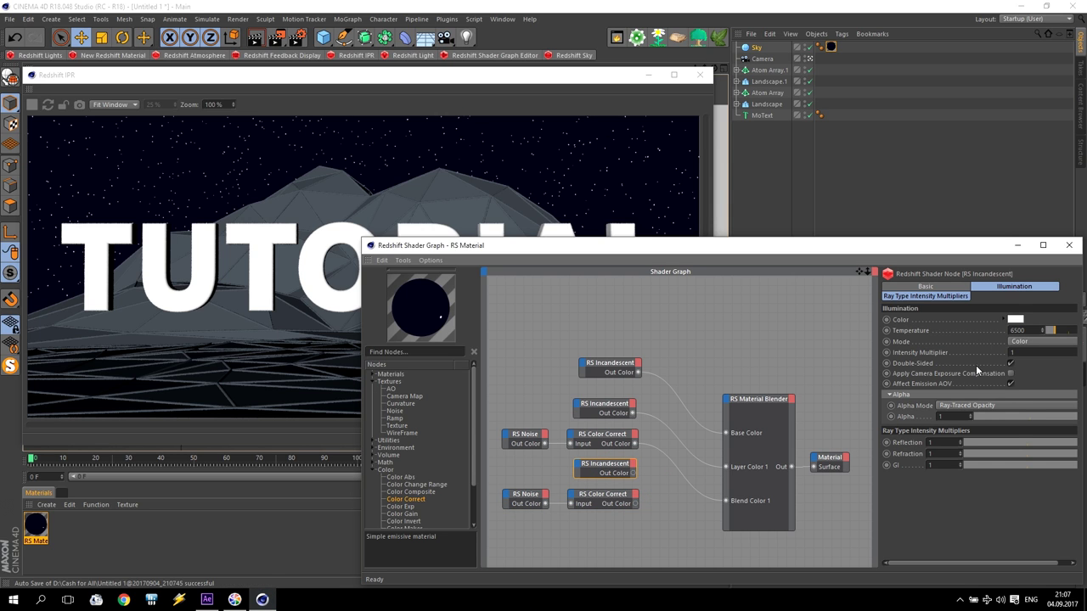
click(1016, 321)
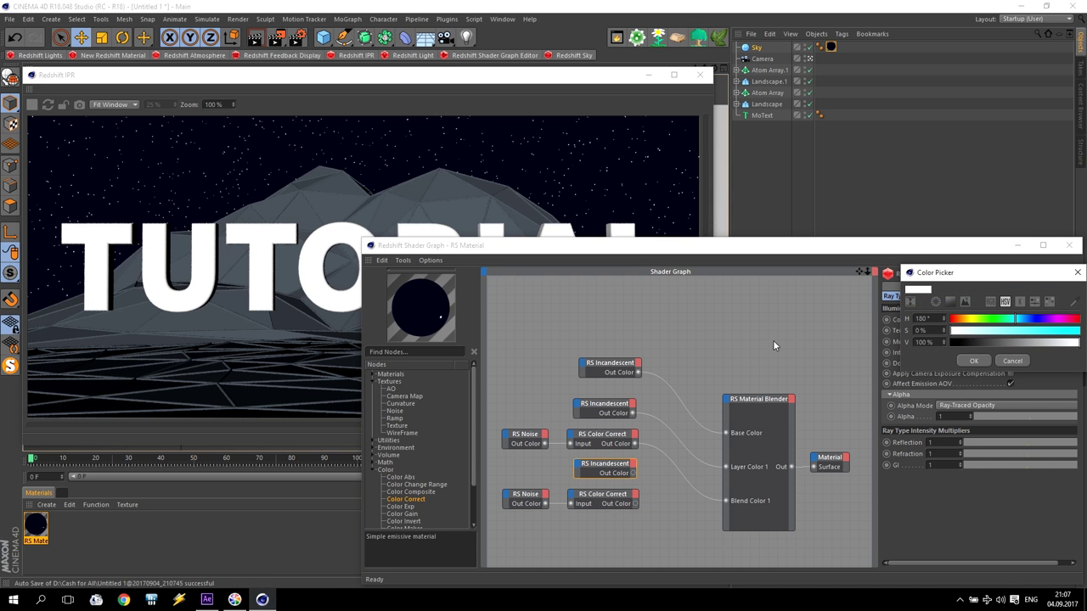
click(970, 361)
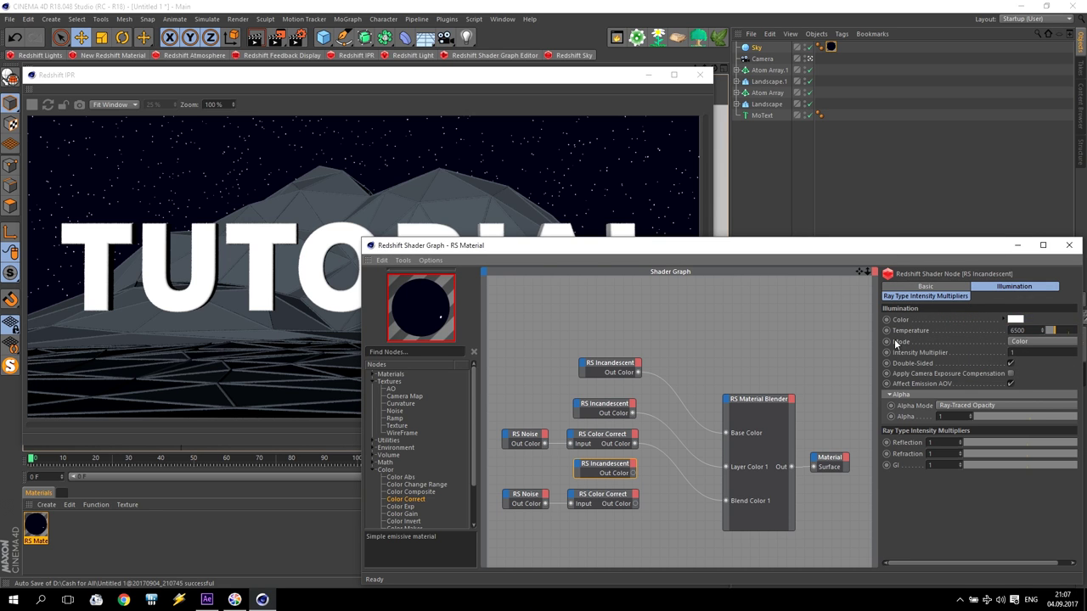
drag(634, 473, 730, 400)
mouse_move(745, 429)
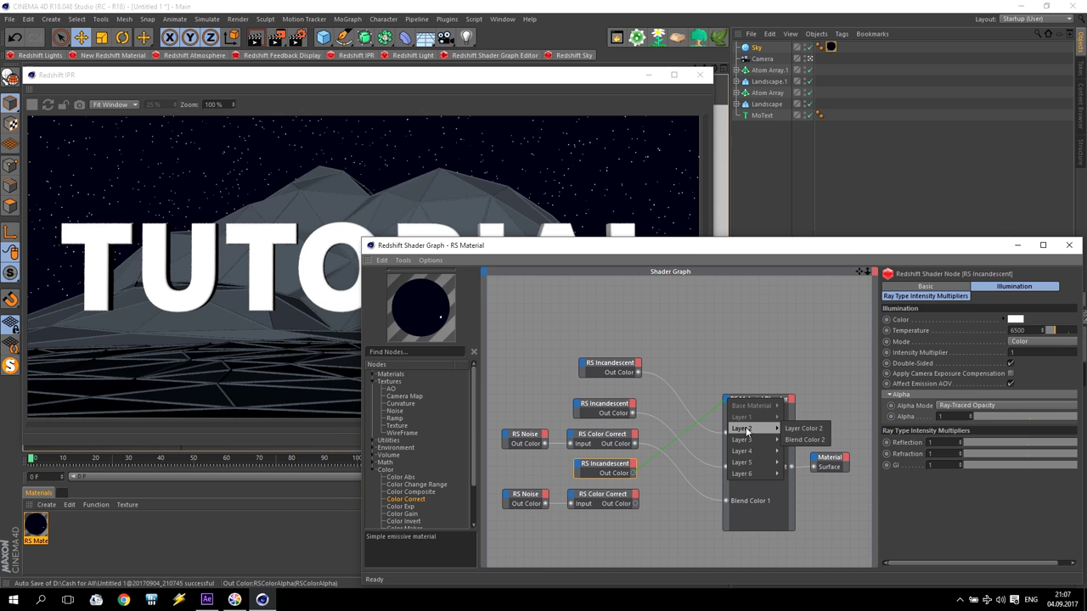
click(803, 429)
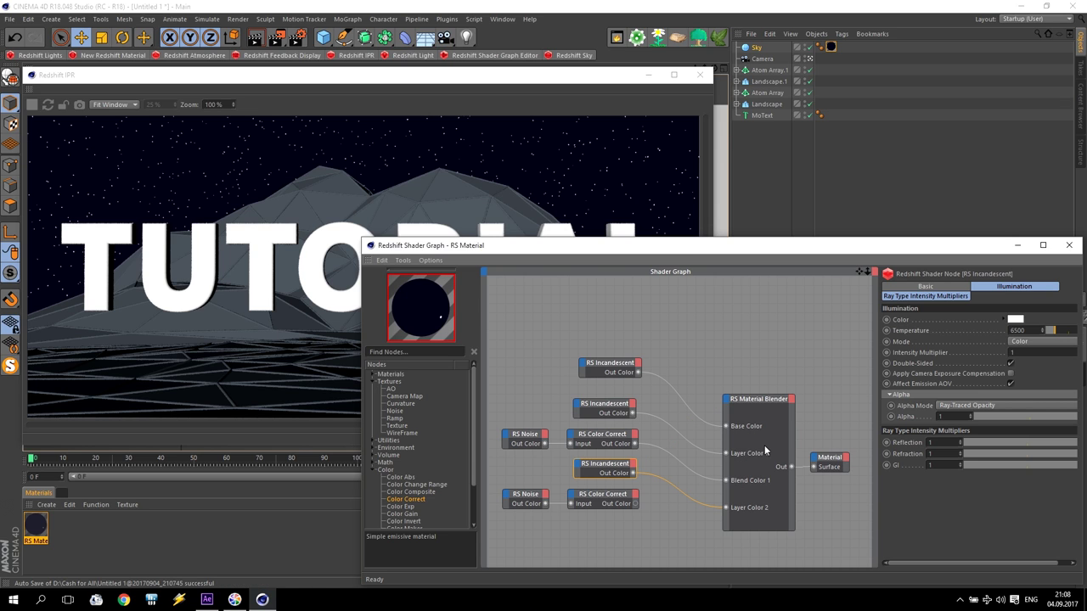
drag(653, 507, 820, 466)
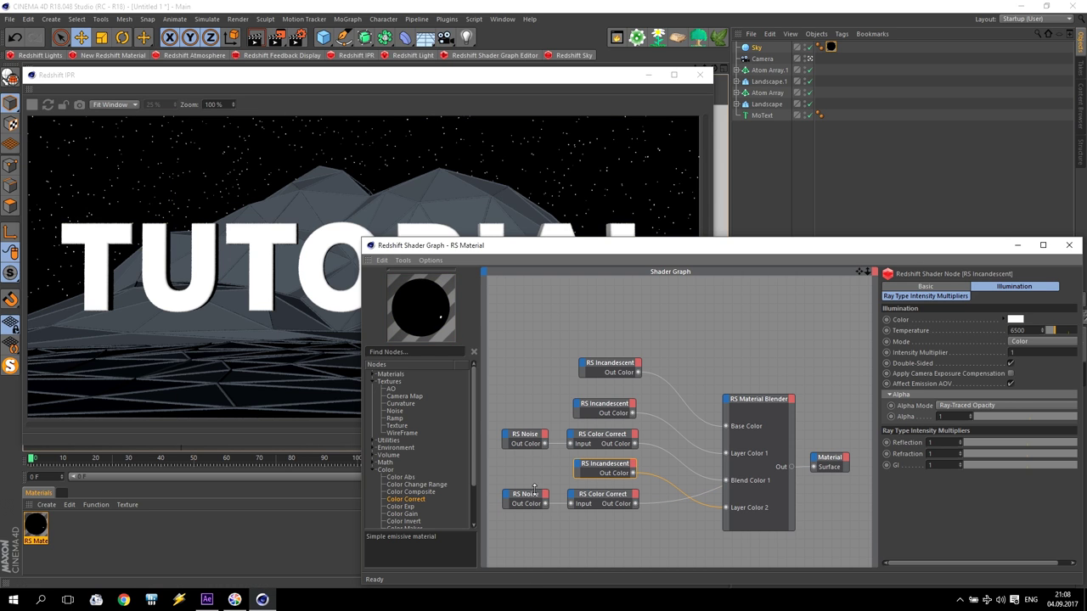
drag(544, 504, 569, 505)
Set the lower RS Noise node to Turbulence with a Remap Bias of 0.502 and Invert disabled.
click(528, 496)
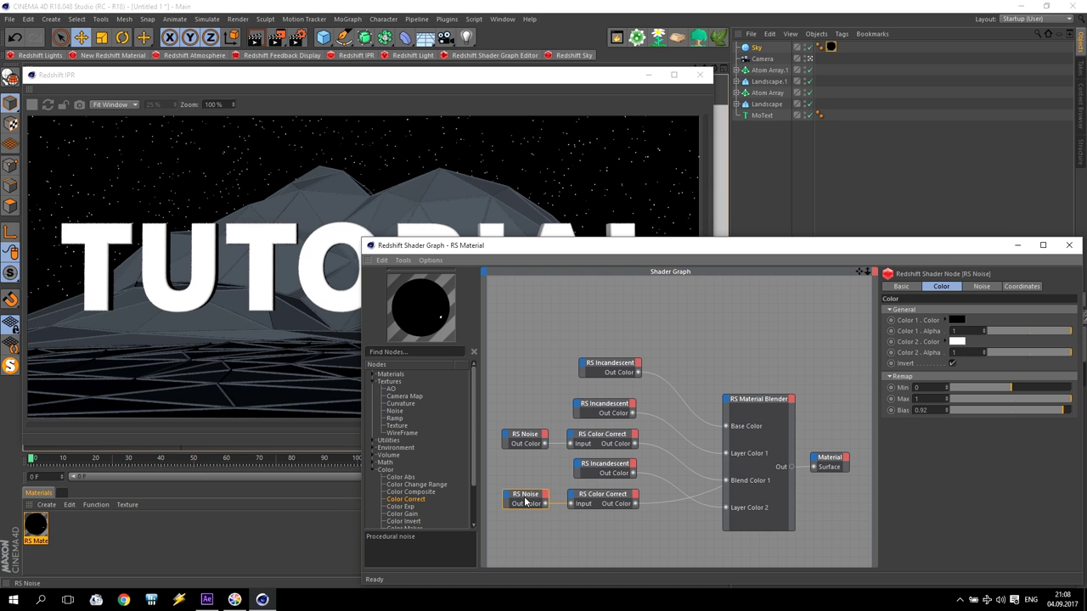
click(1011, 410)
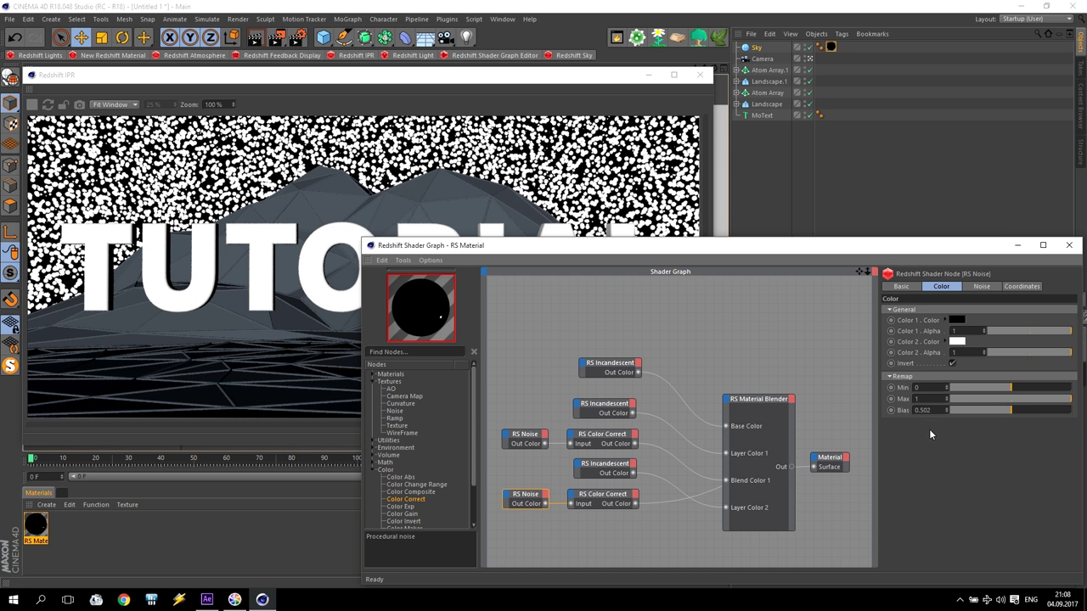
click(982, 287)
click(955, 321)
click(952, 343)
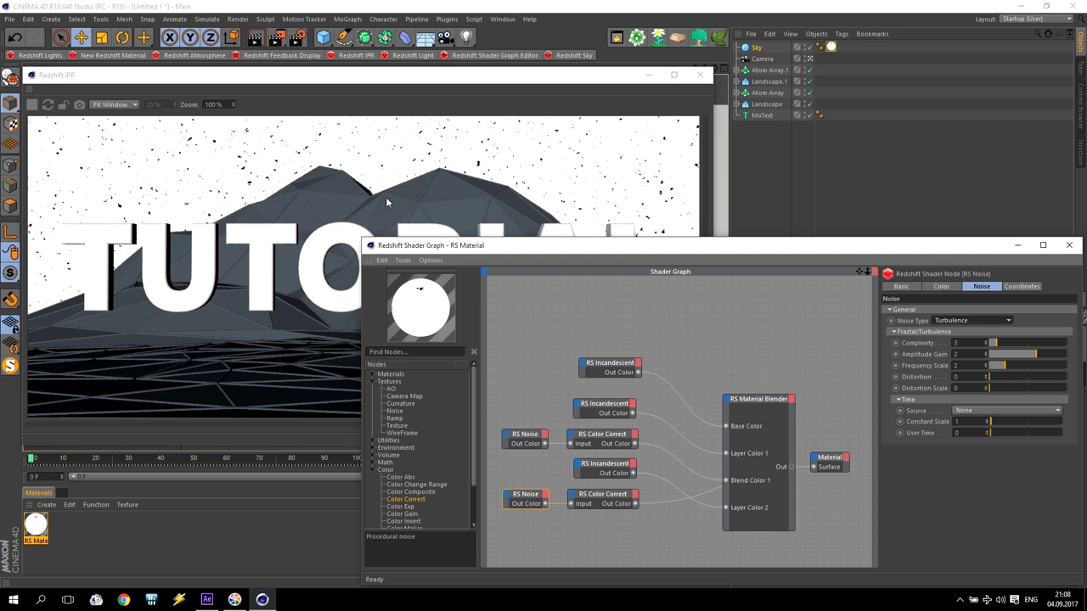
click(942, 286)
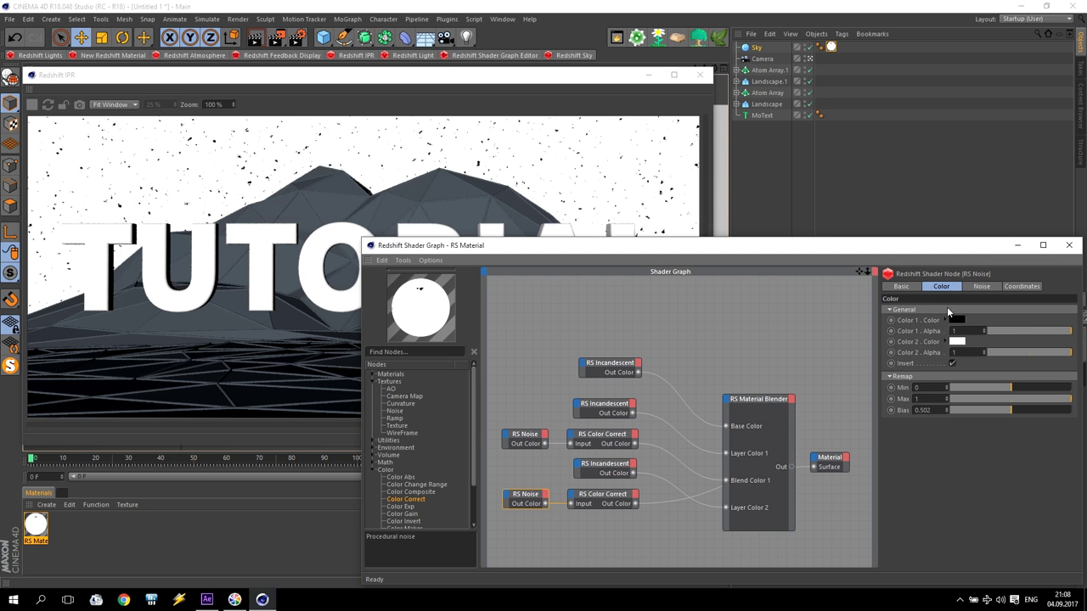
click(952, 364)
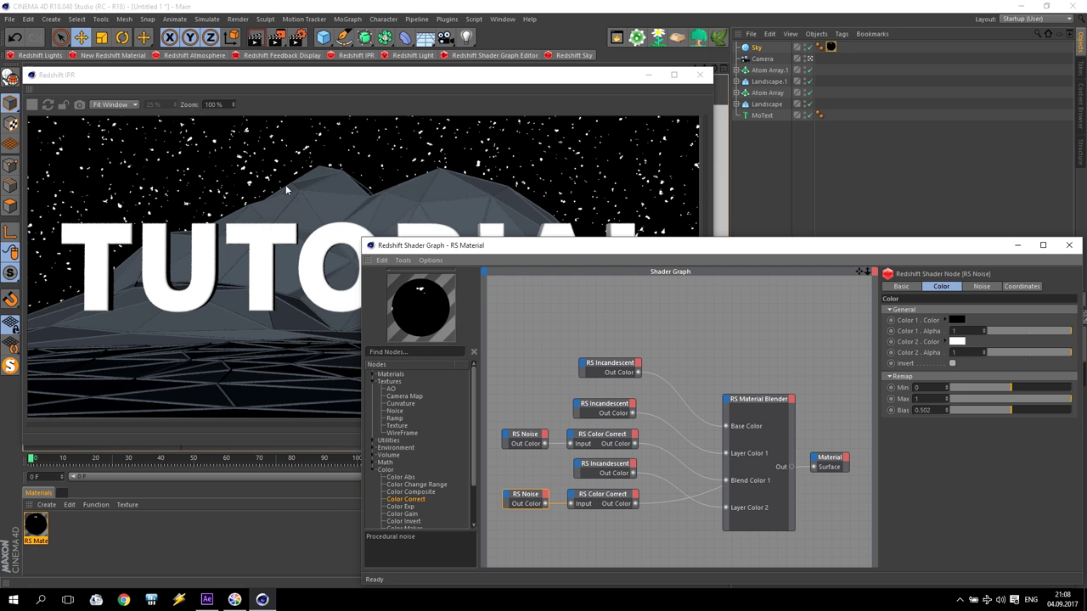
Set the lower RS Noise node's coordinate Scale to 1, 5, 1.
click(990, 288)
click(1016, 287)
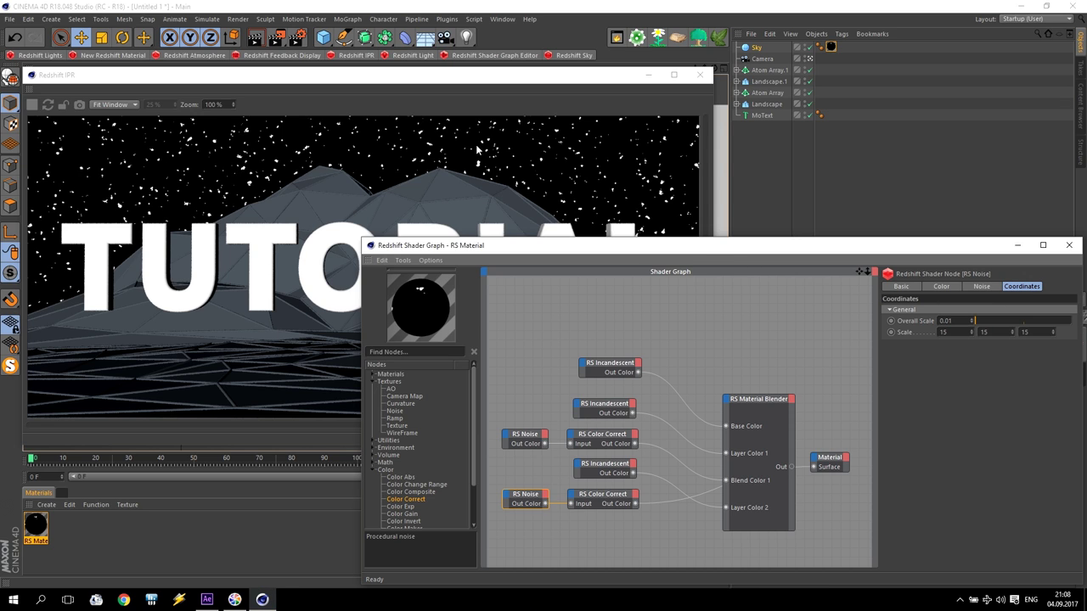
click(862, 333)
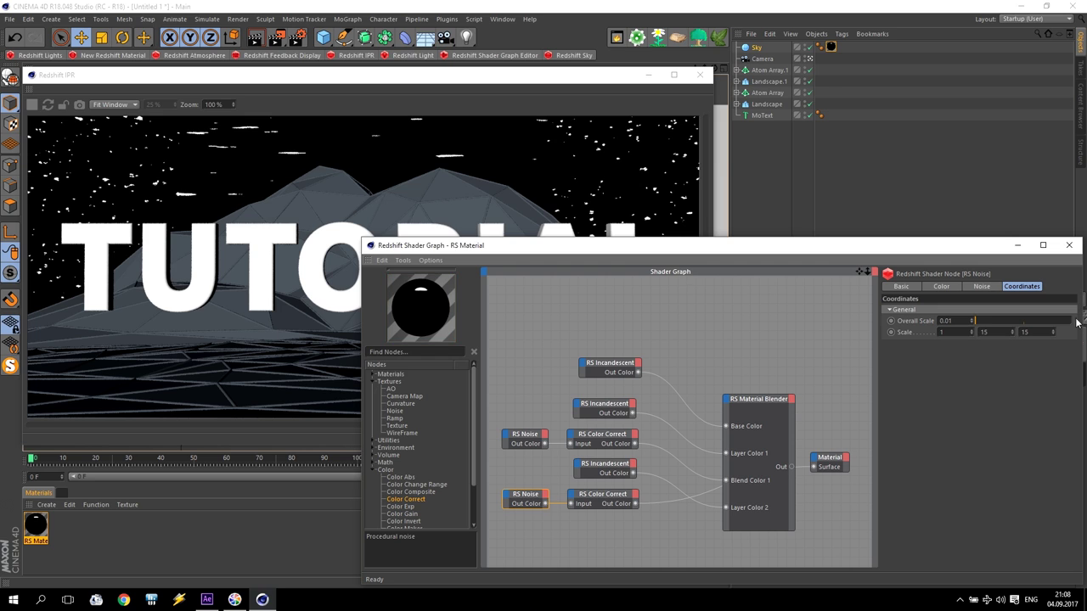
double_click(1034, 332)
text(1)
key(Return)
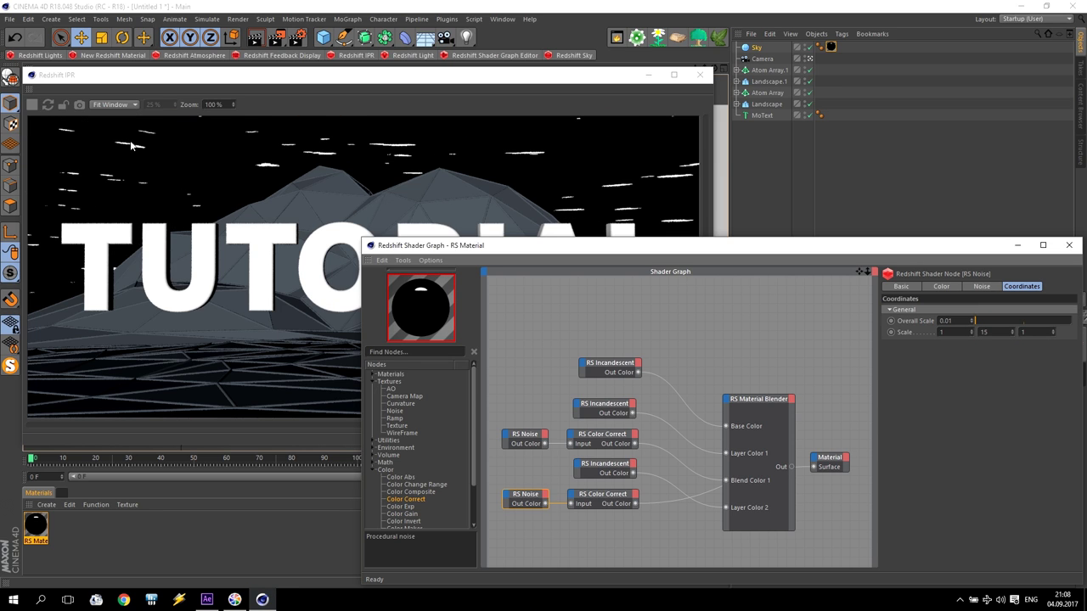
double_click(983, 332)
text(5)
key(Return)
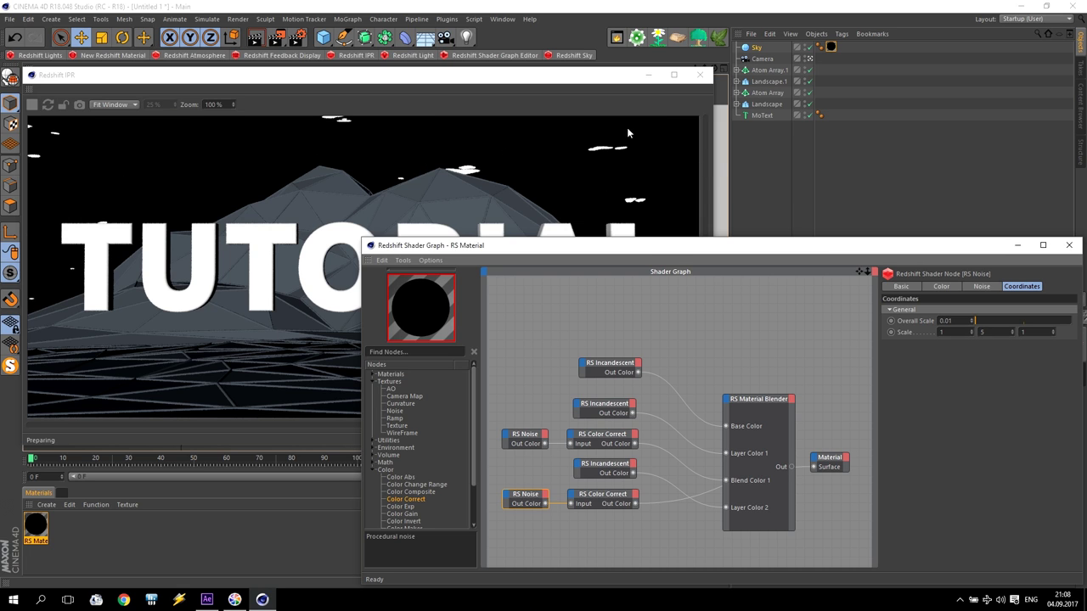
Try an Overall Scale of 0.1 on the lower RS Noise node and restore it to 0.01.
text(0.1)
key(Return)
click(968, 320)
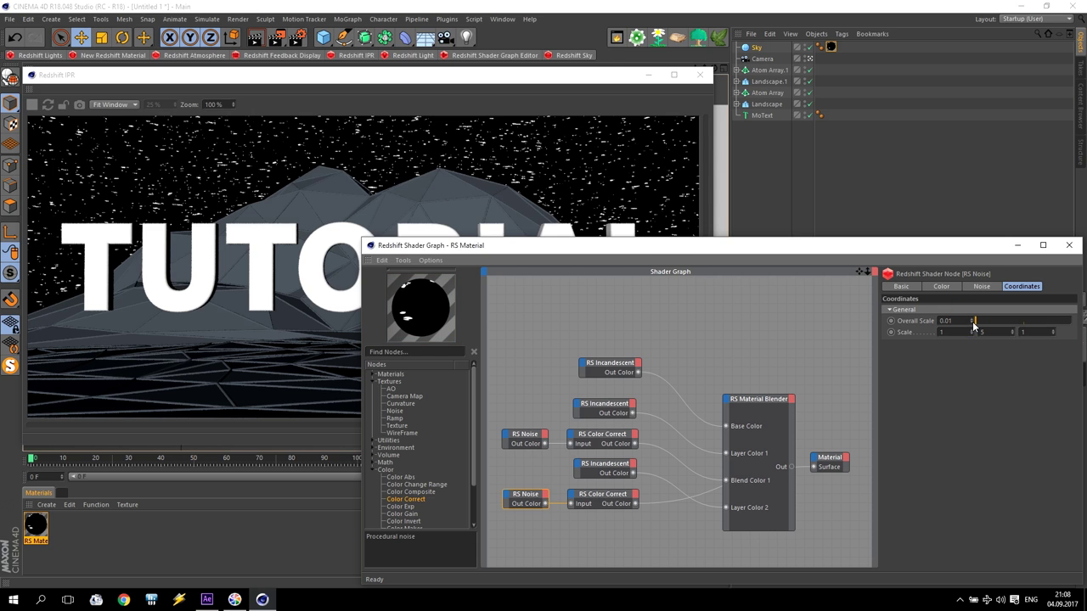
key(Return)
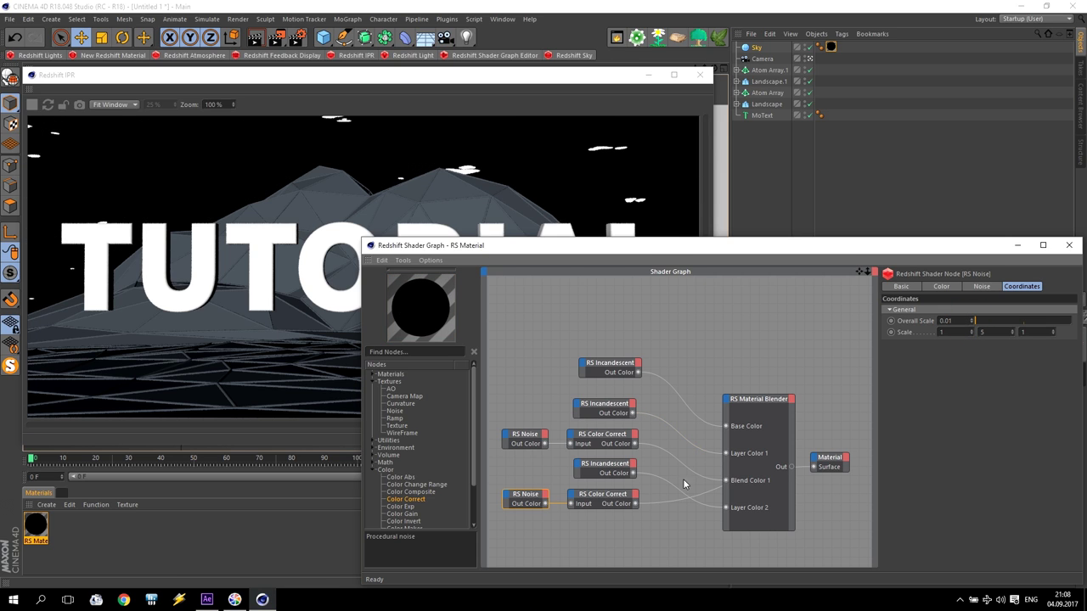
Try Contrast values of 0.891 and 0.95 on the lower Color Correct node.
click(586, 496)
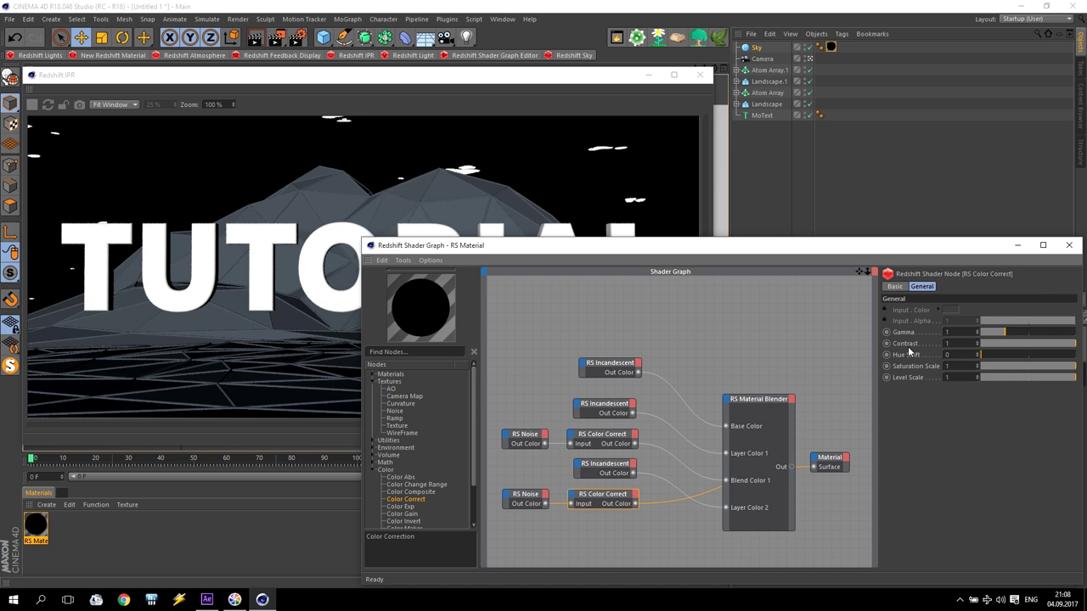
drag(1073, 344, 1068, 345)
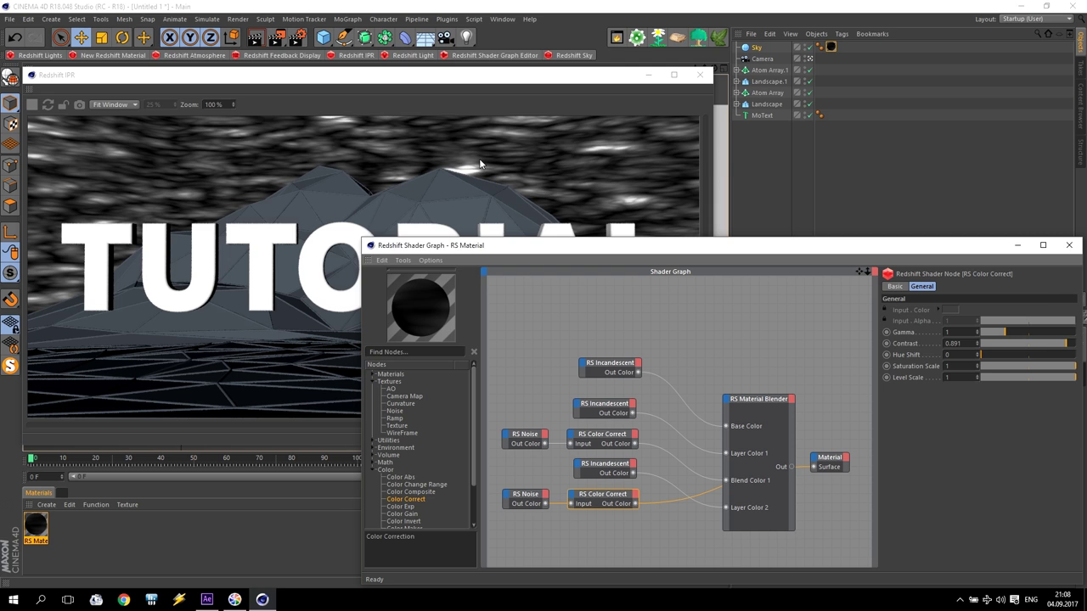
double_click(972, 344)
text(9)
key(Return)
key(Return)
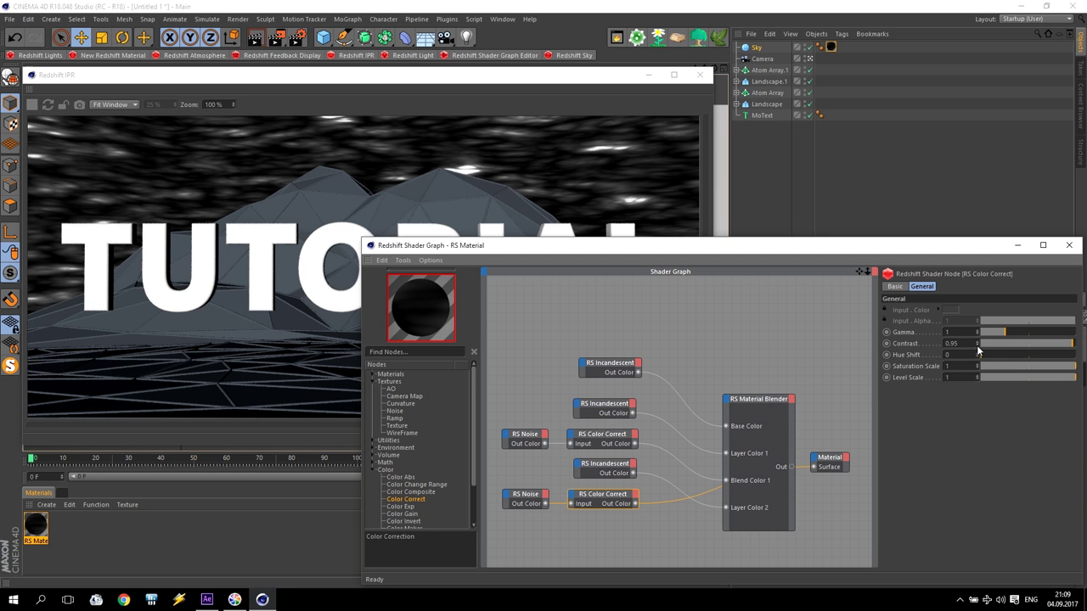
Try a Contrast of 0.5 on the lower Color Correct node and settle on 0.8.
double_click(973, 345)
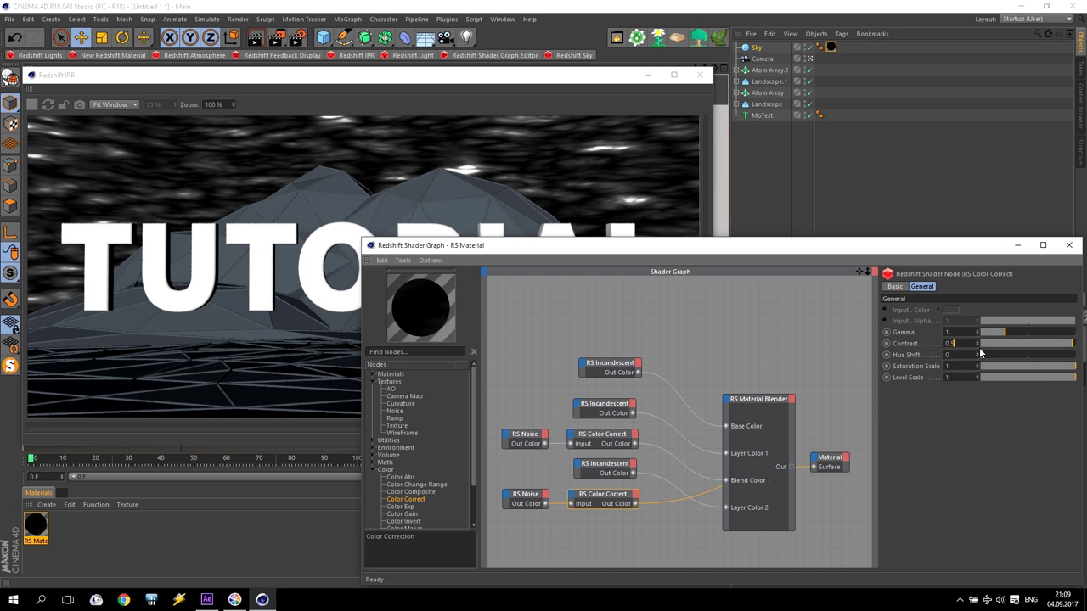
text(5)
key(Return)
double_click(973, 346)
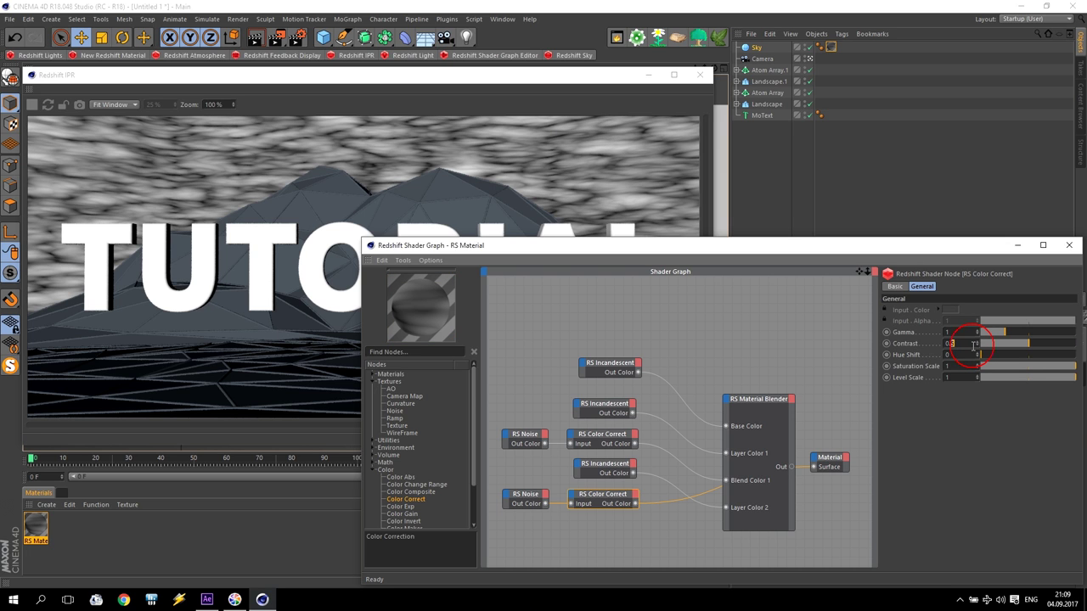
key(Return)
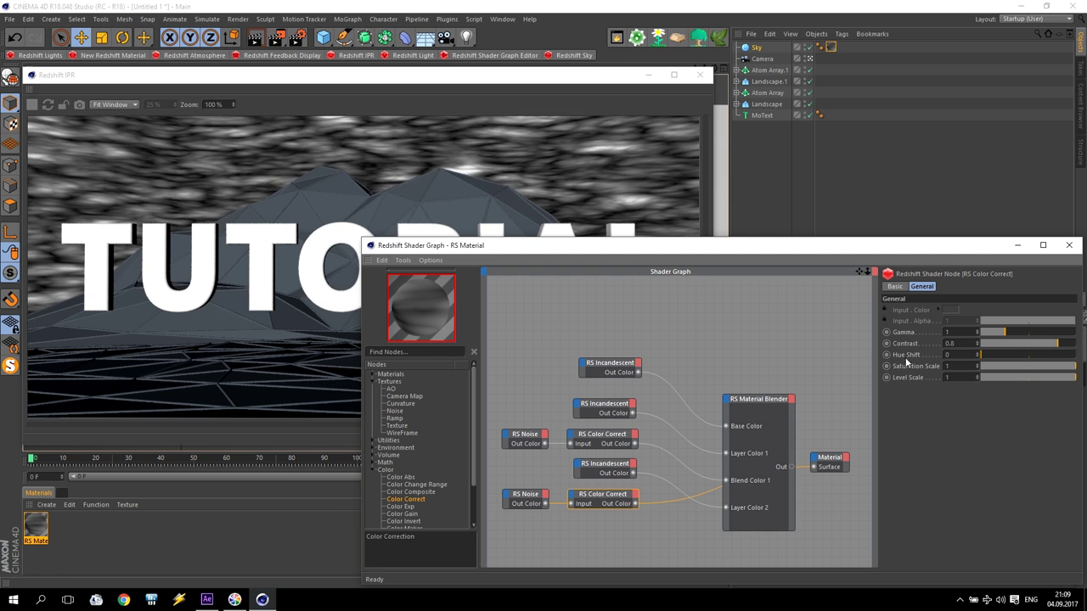
Set the lower RS Noise node's Remap Bias to 0.06.
click(518, 496)
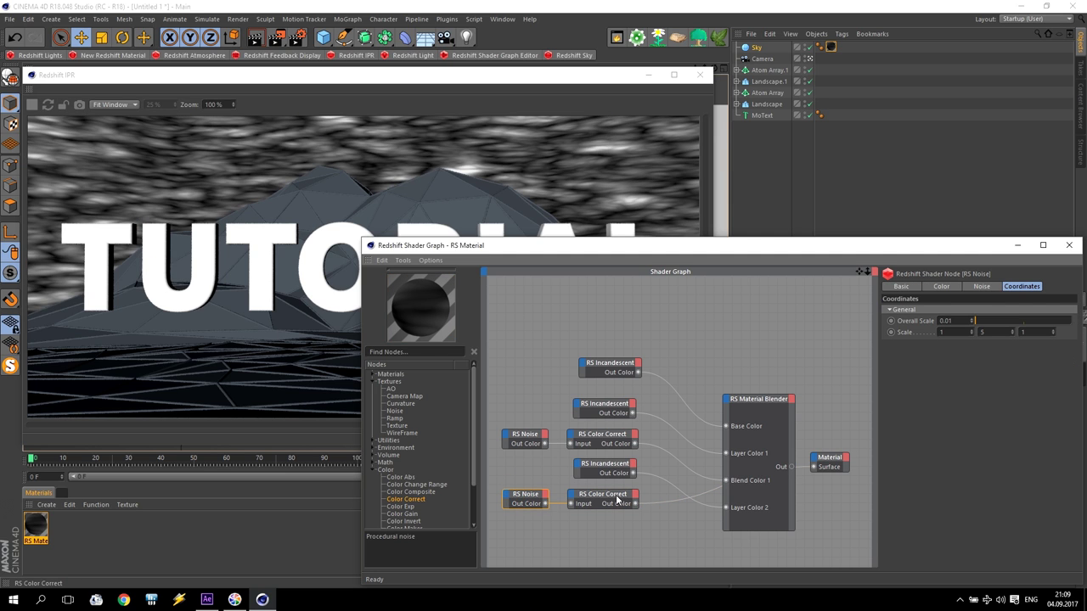
click(605, 499)
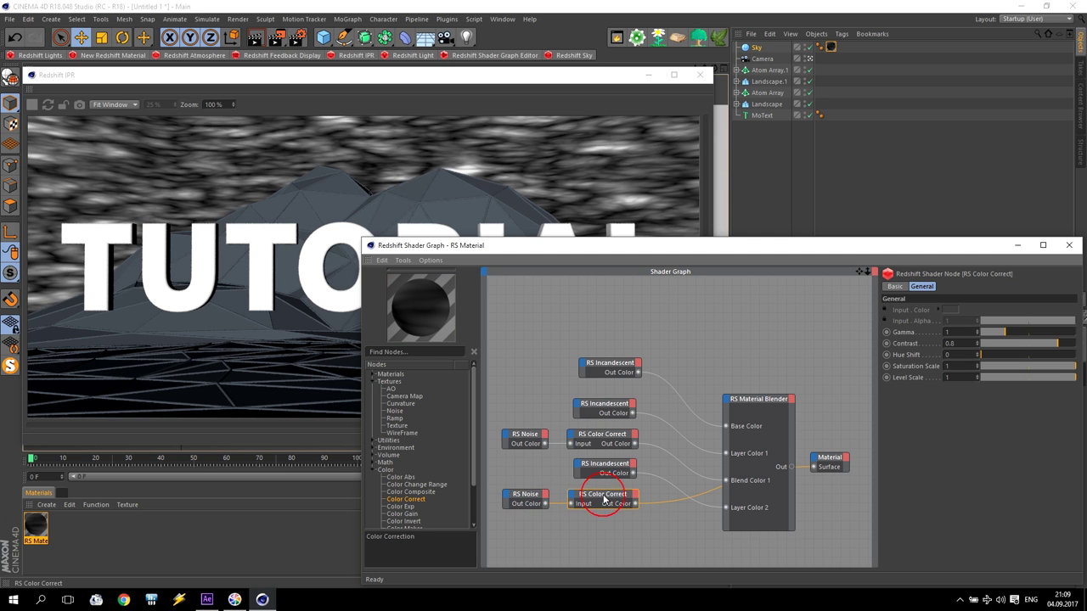
click(531, 500)
click(938, 288)
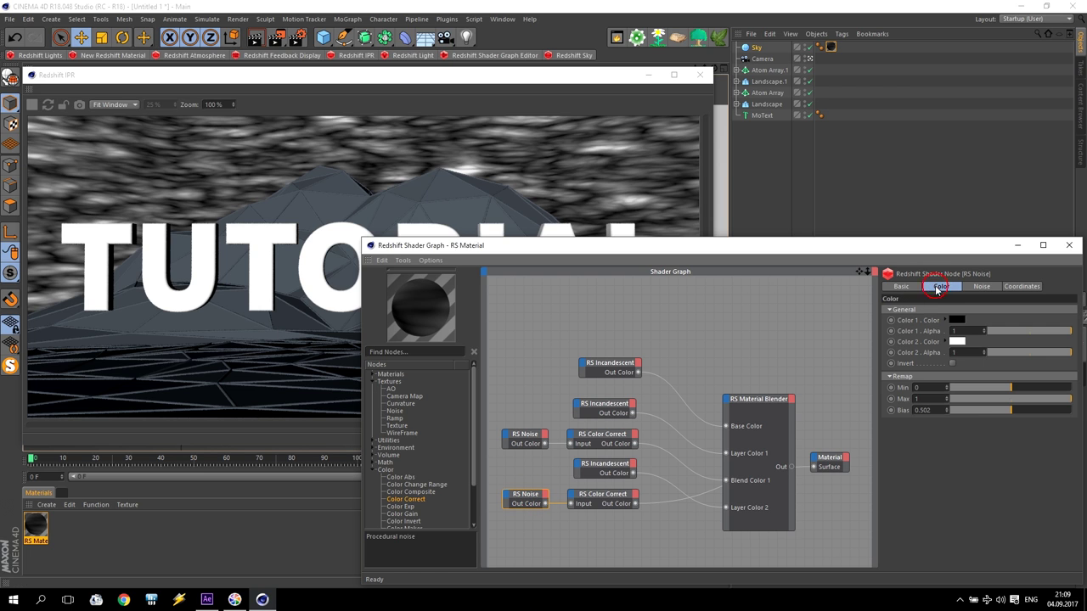
drag(1003, 413, 924, 410)
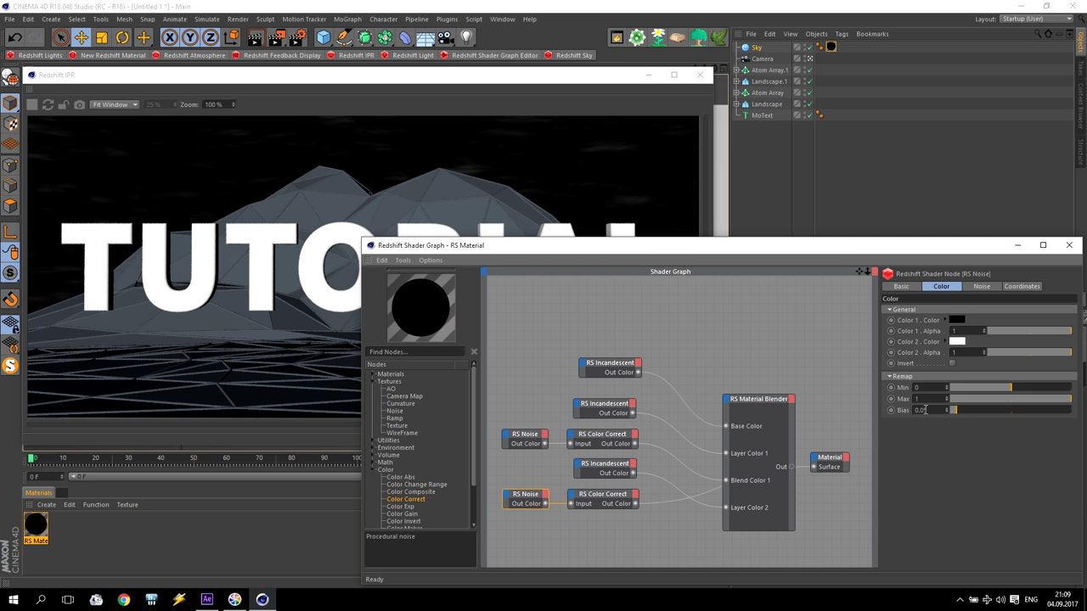
click(924, 411)
text(6)
key(Return)
Connect the lower Color Correct to Blend Color 2 and the blender's Out to Surface, and close the shader graph and IPR windows.
drag(635, 506, 815, 468)
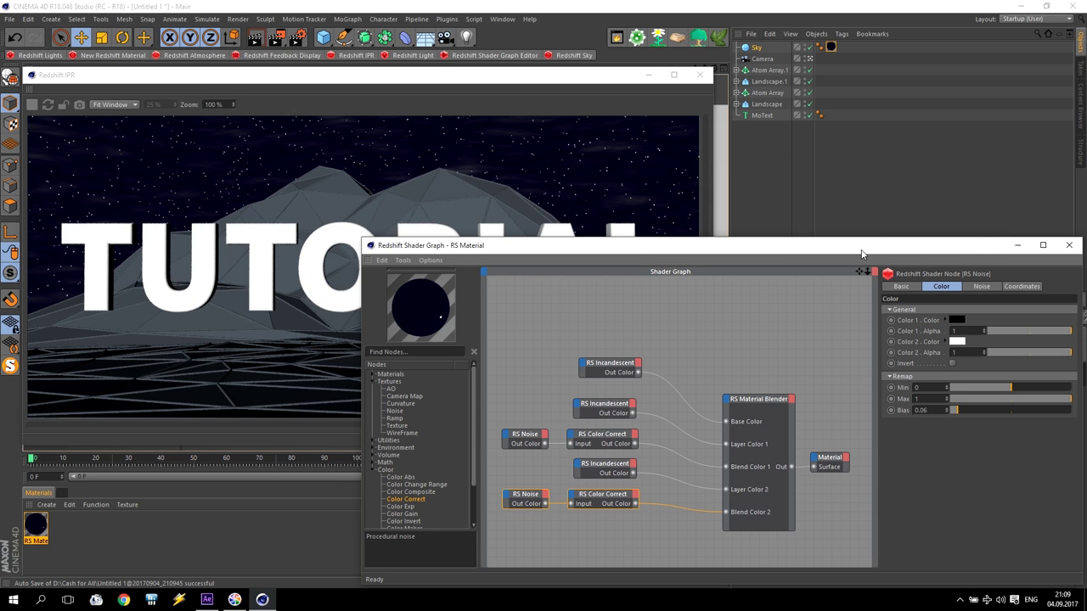
drag(855, 245, 676, 212)
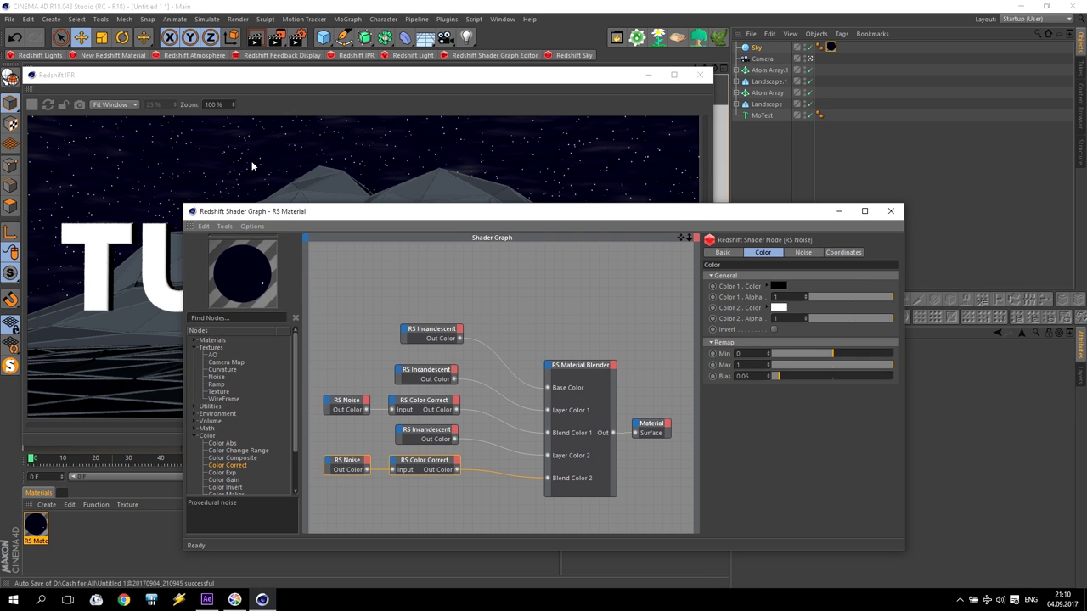
click(891, 210)
click(700, 75)
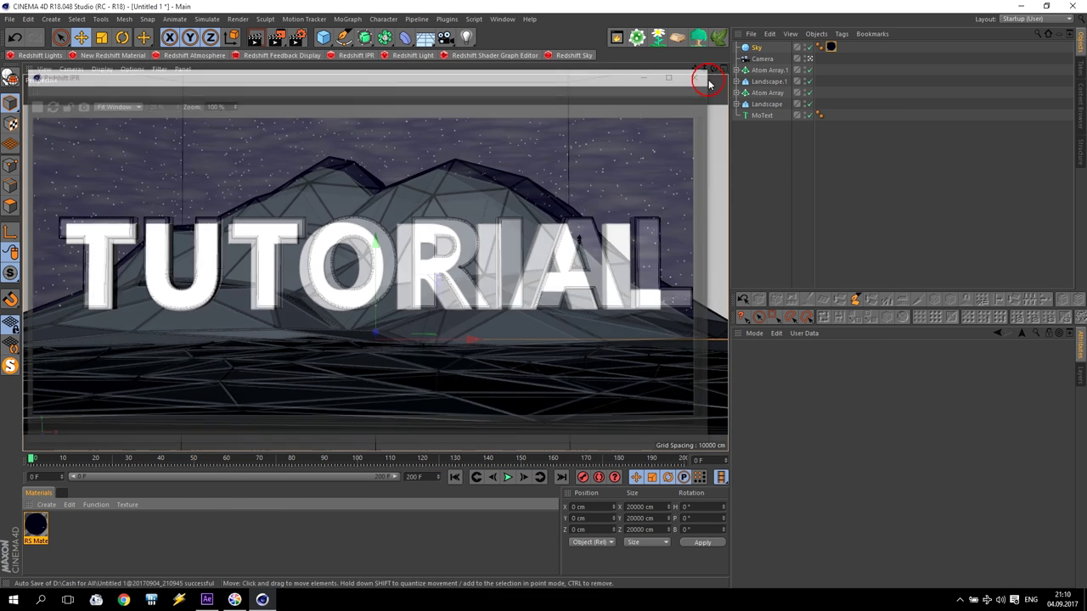
Duplicate the Sky sphere and rename the copy Clouds.
click(755, 49)
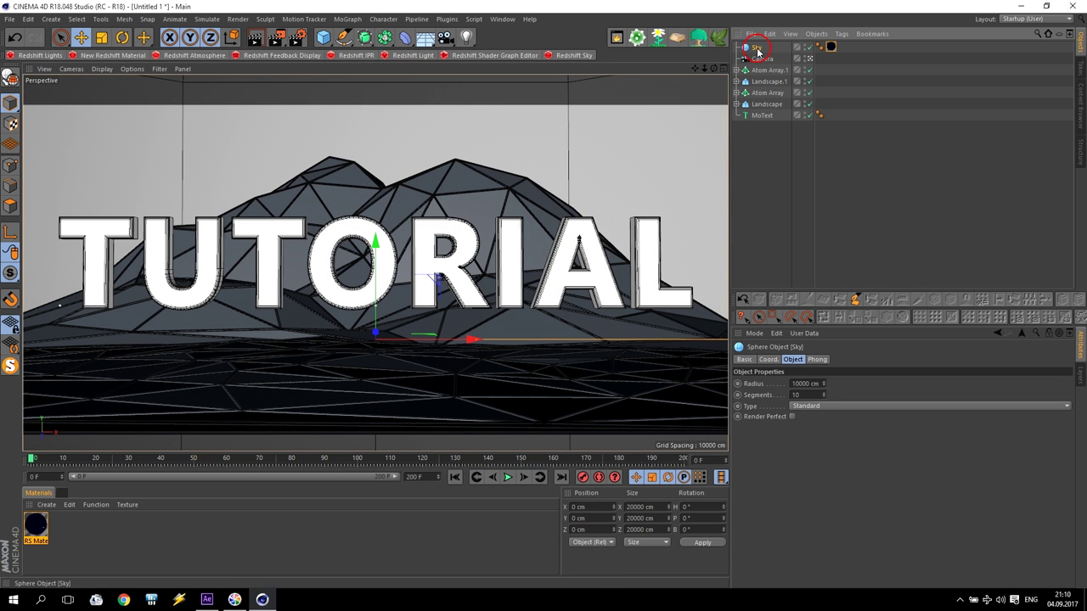
key(ctrl+c)
key(ctrl+v)
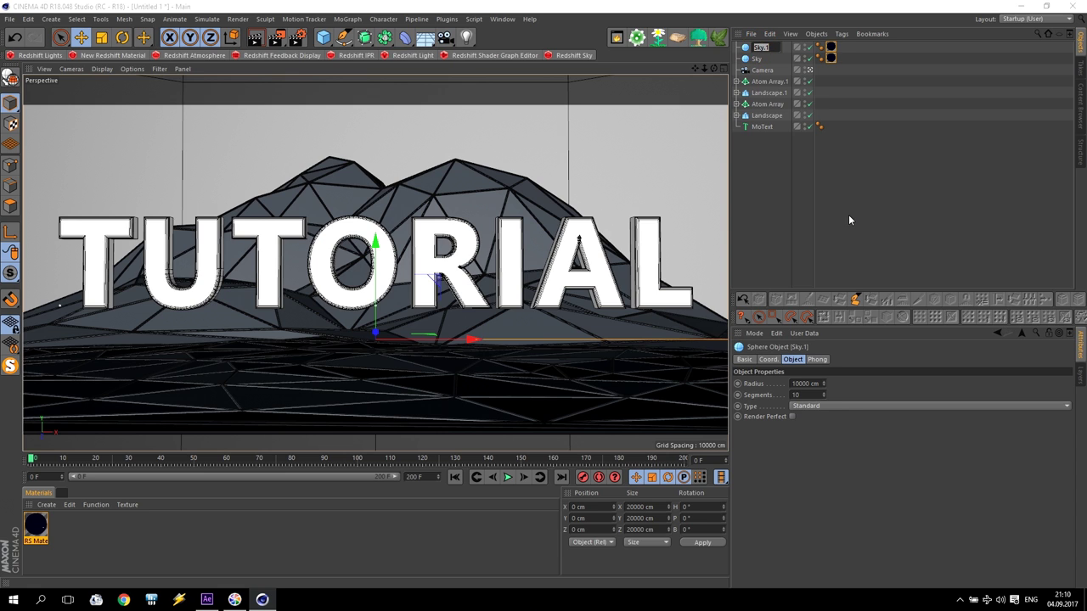
text(clouds)
key(Return)
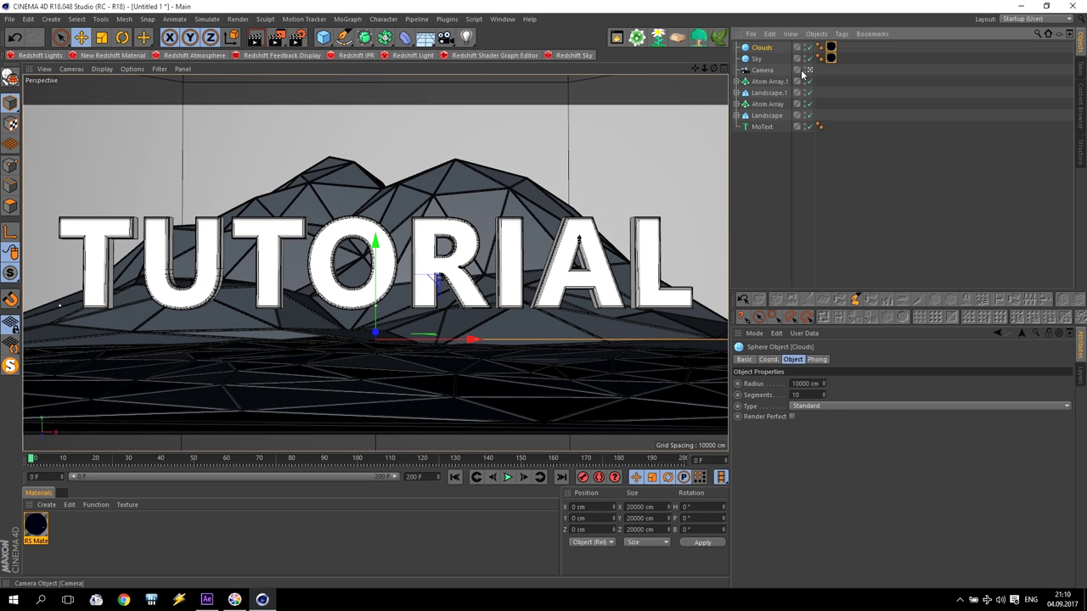
Duplicate the RS Material, assign the copy to the Clouds sphere and show that sphere's object properties.
ctrl+drag(41, 529, 64, 529)
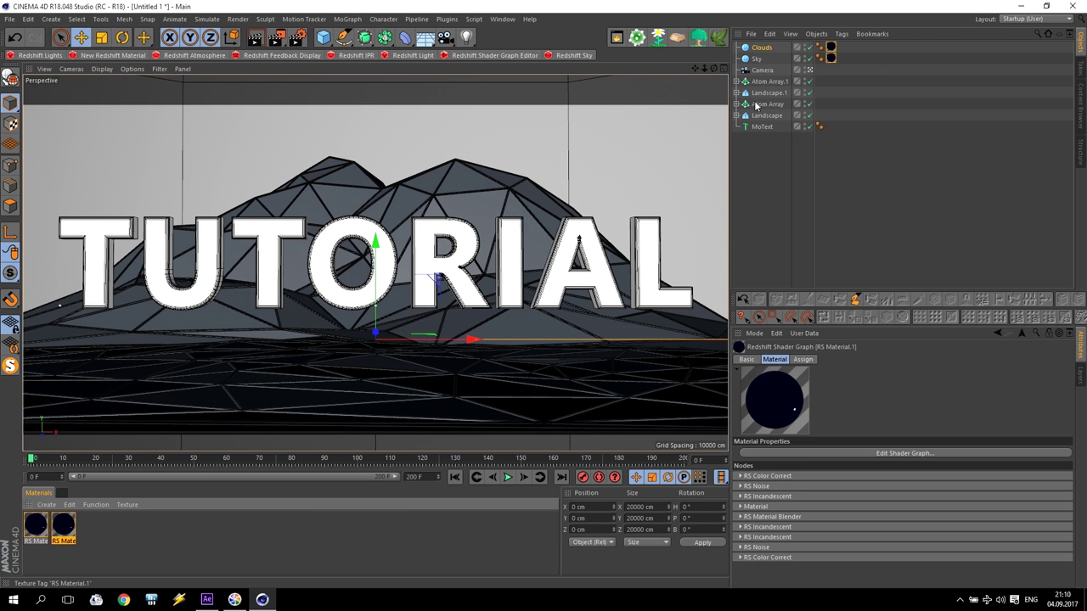
click(762, 49)
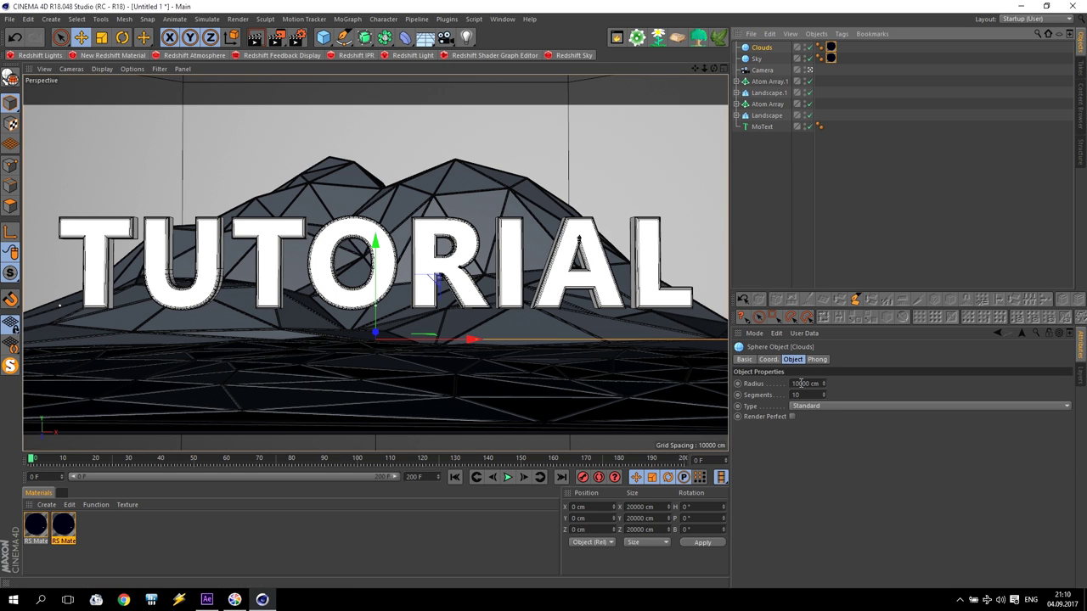
Set the Clouds sphere's radius to 9000 cm.
drag(801, 384, 778, 386)
text(9)
key(Return)
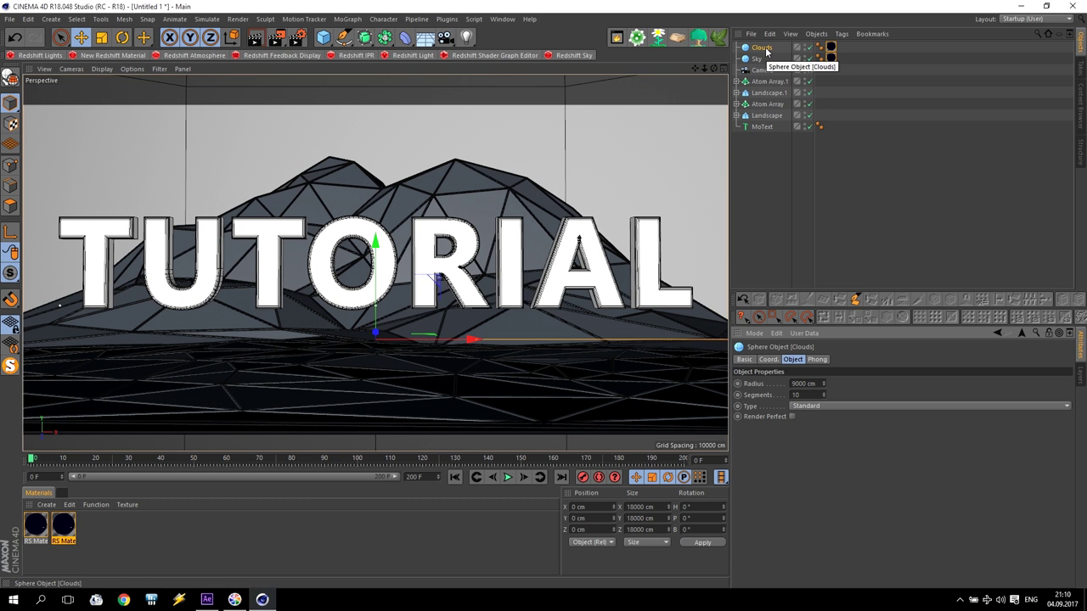
Open the shader graph of the copied RS Material used on the Clouds sphere and place its window clear of the viewport's upper area.
double_click(66, 528)
drag(456, 78, 961, 196)
click(910, 236)
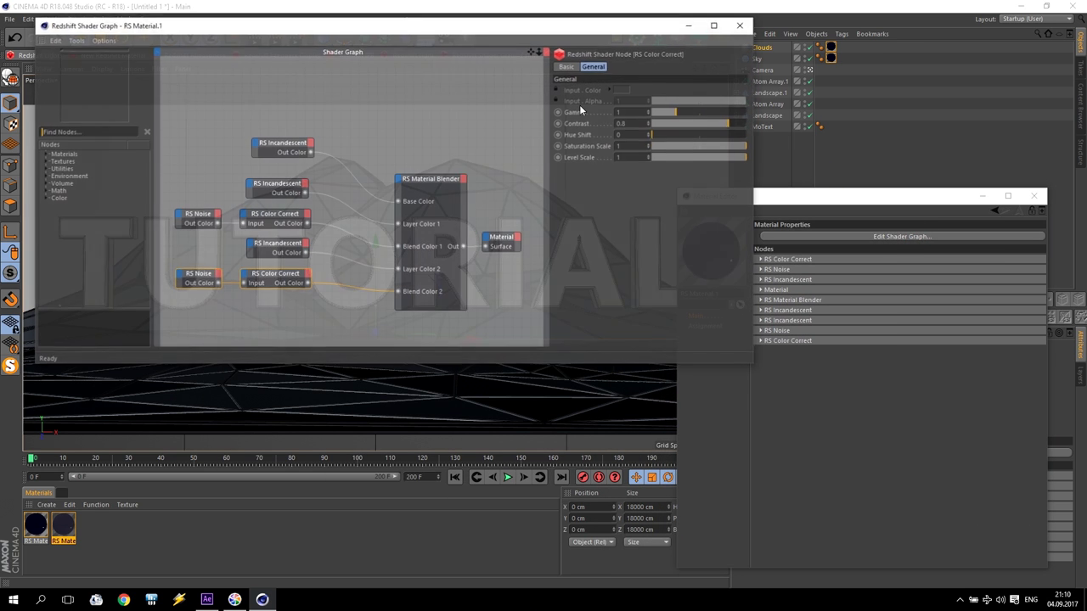
drag(395, 25, 722, 235)
Start a Redshift IPR preview beside the shader graph and hide the Sky sphere from rendering.
click(336, 55)
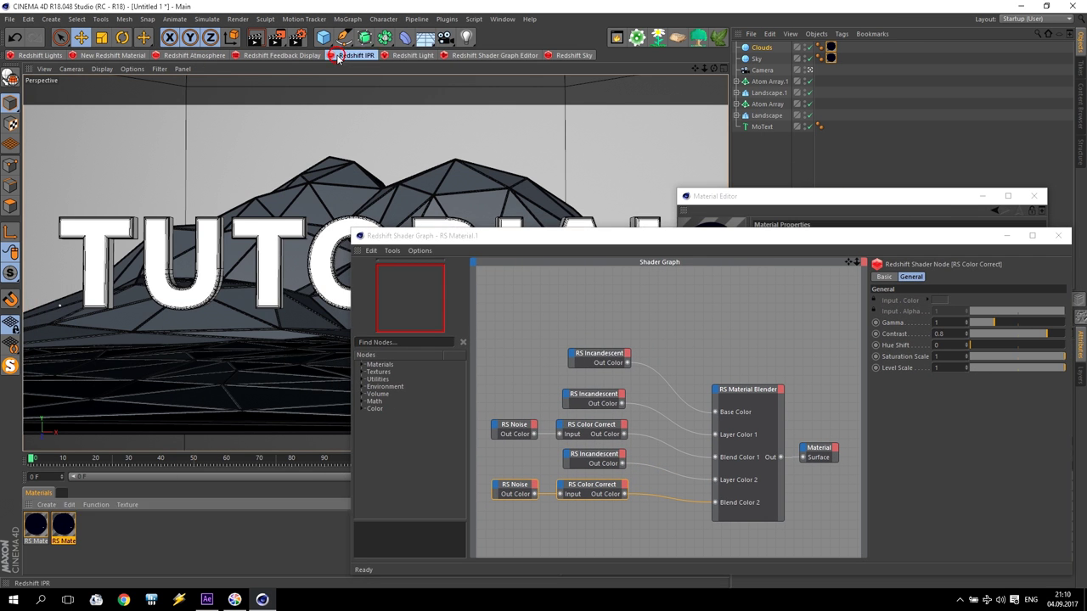
click(38, 106)
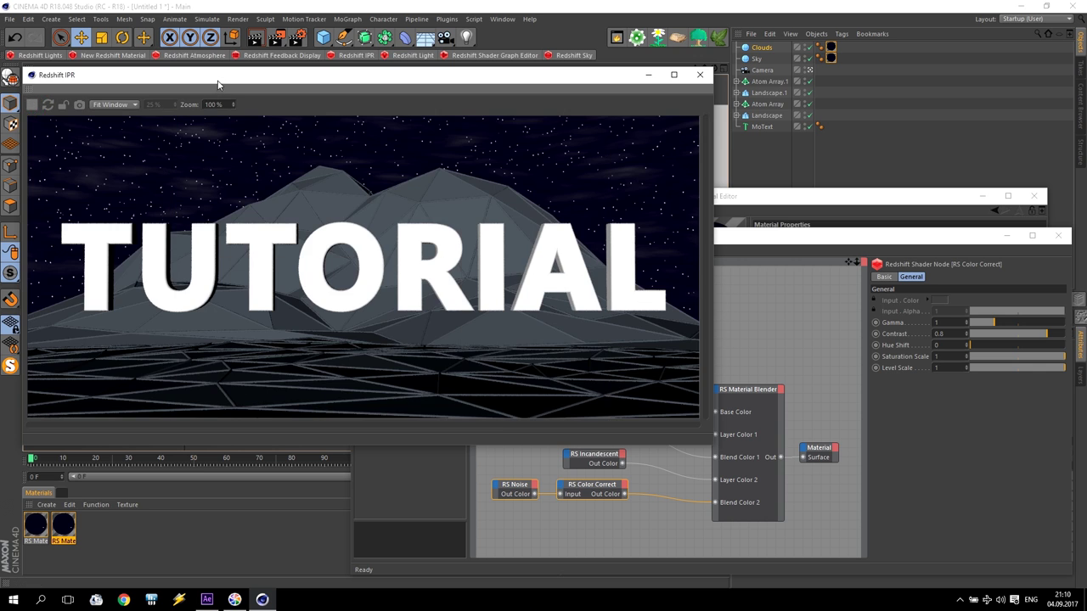
drag(383, 81, 370, 75)
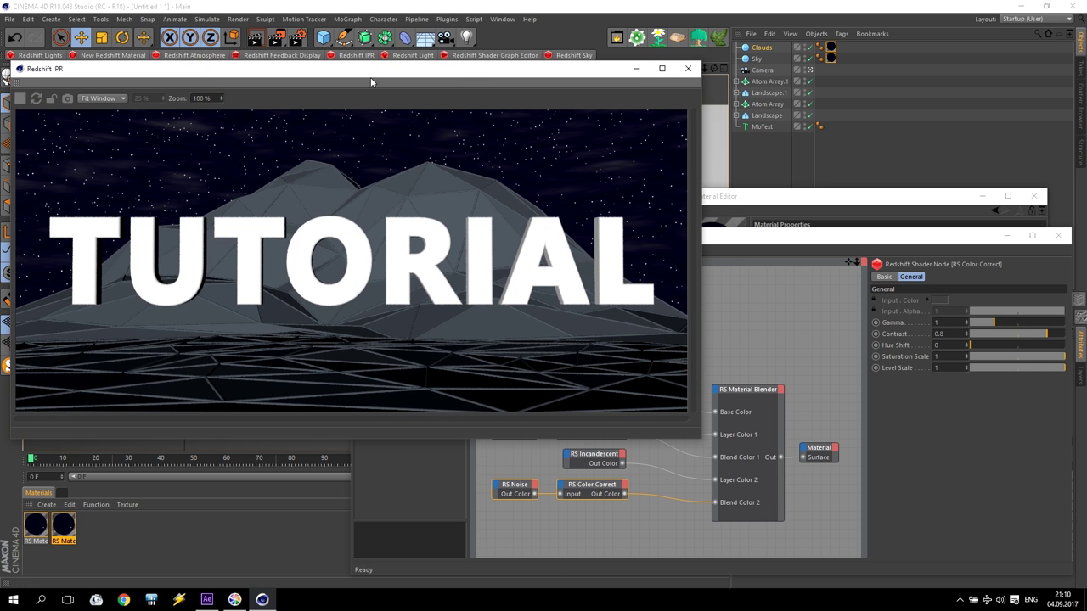
click(806, 67)
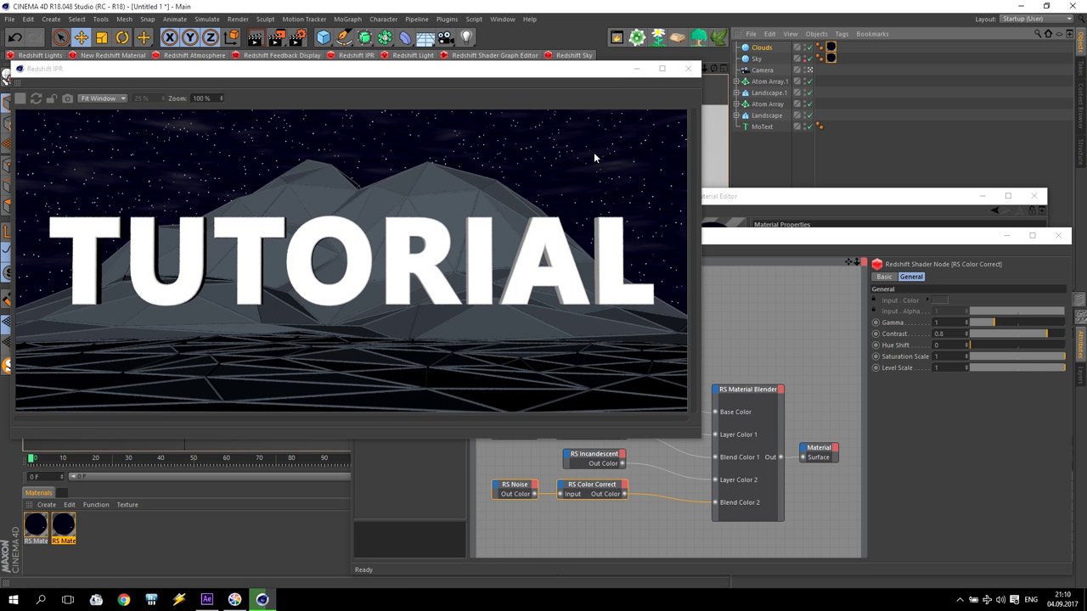
Delete the Incandescent, Noise and Color Correct nodes feeding Layer 1, and the Incandescent node feeding Base Color.
click(745, 243)
drag(746, 242, 751, 252)
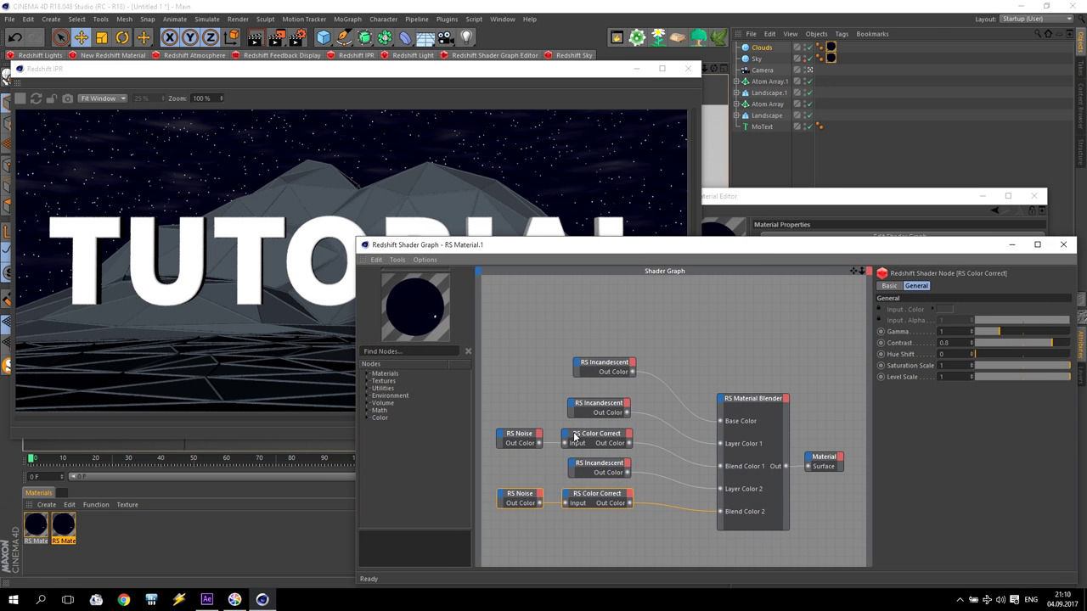
drag(512, 399, 619, 445)
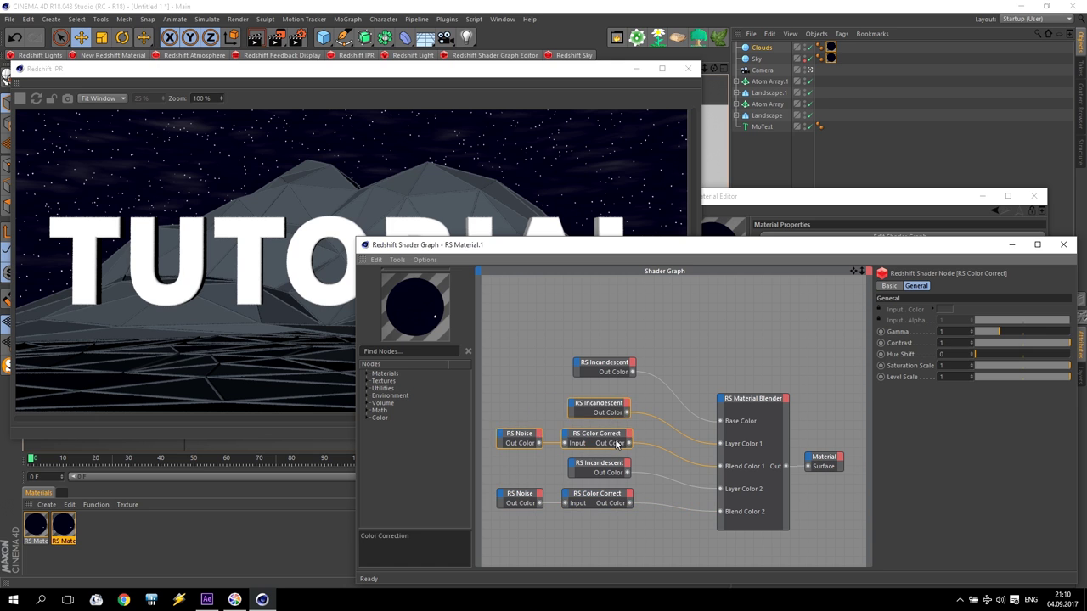
key(Delete)
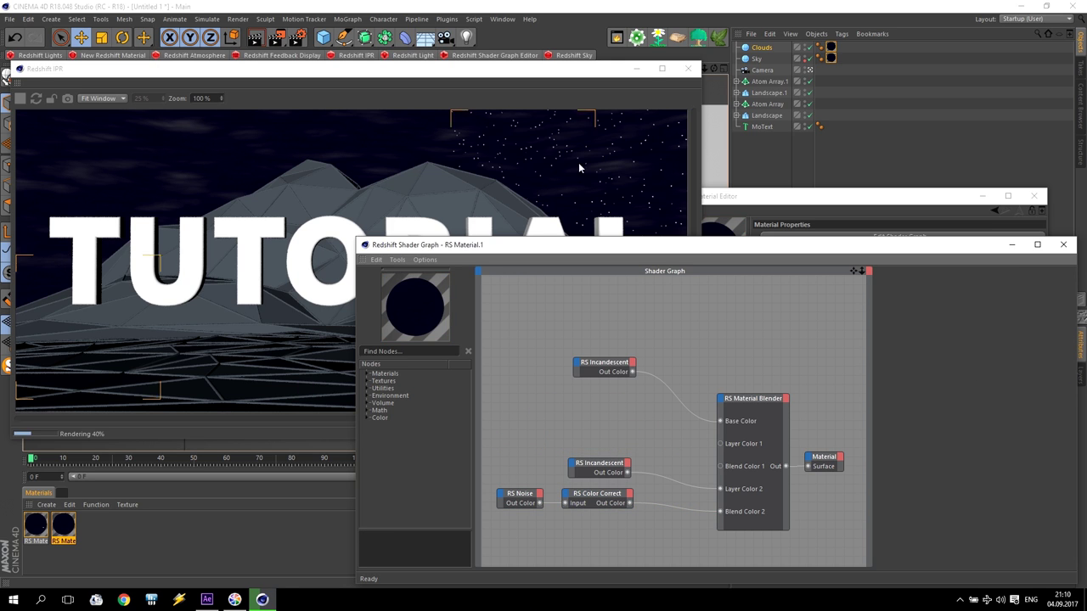
drag(608, 367, 600, 395)
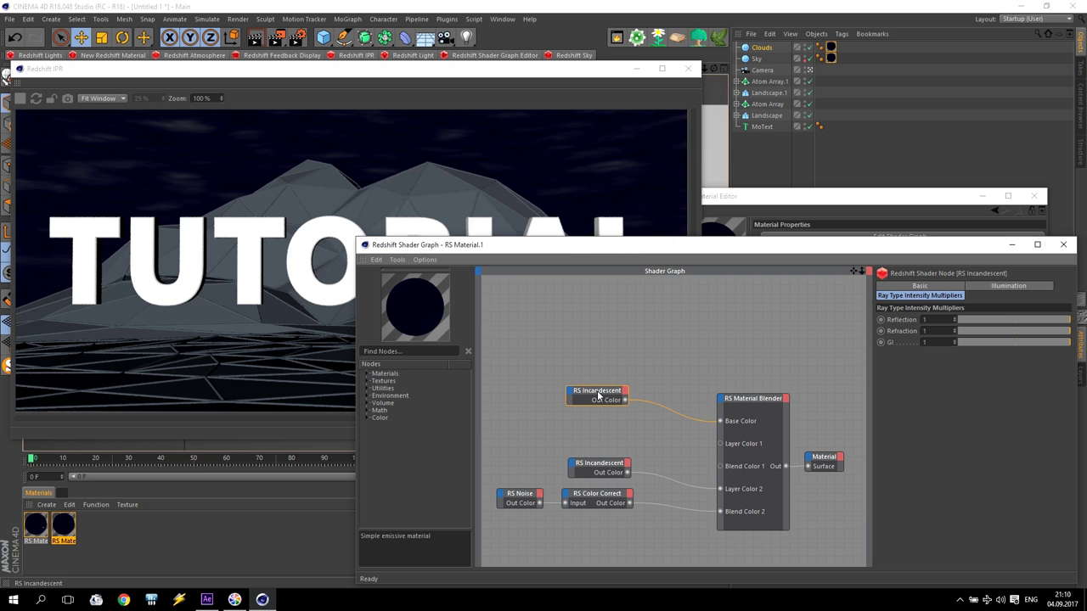
key(Delete)
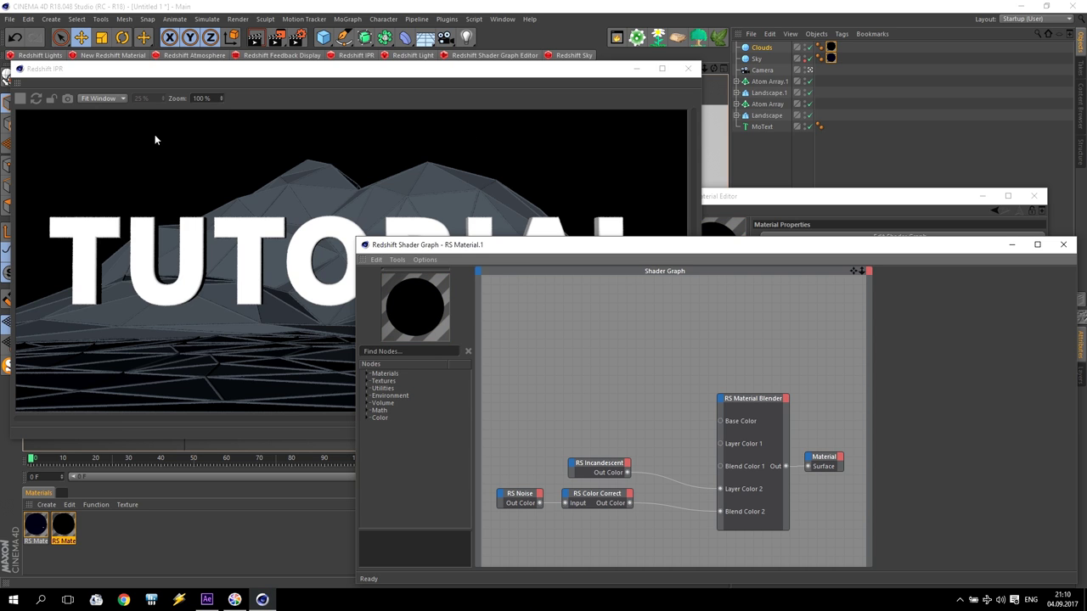
Add an RS Material node to the graph and set its Diffuse Weight and Reflection Weight to 0.
click(367, 375)
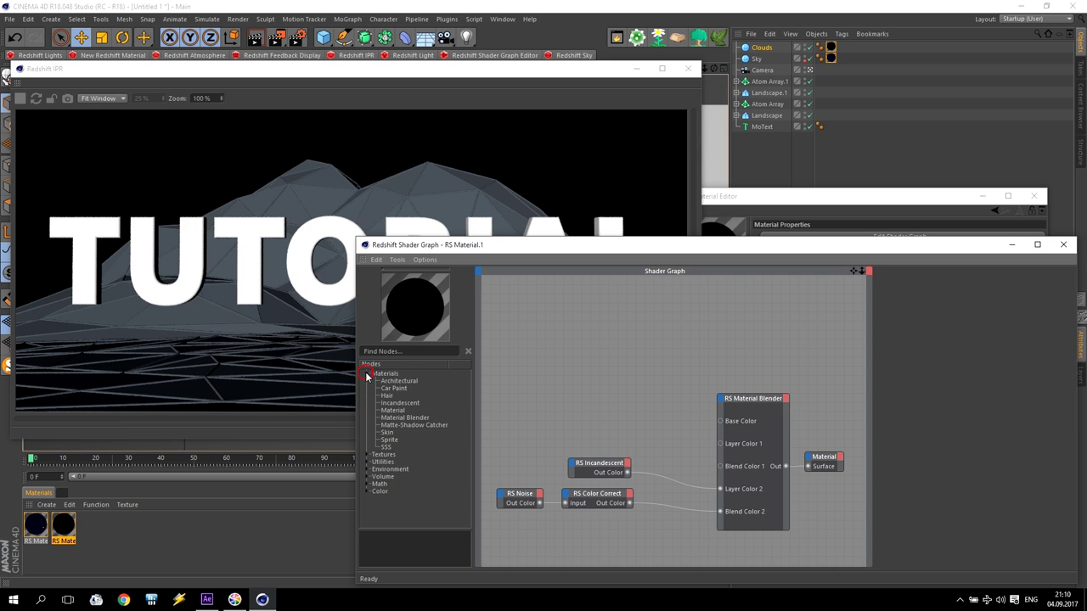
click(394, 411)
drag(394, 411, 604, 355)
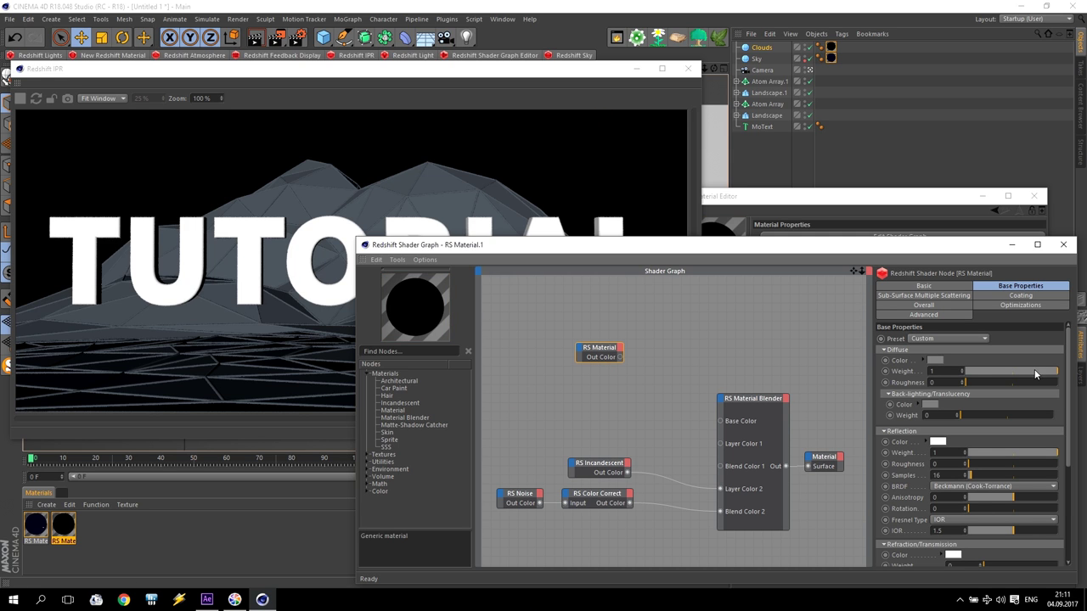
drag(1037, 372, 926, 373)
drag(1022, 456, 960, 456)
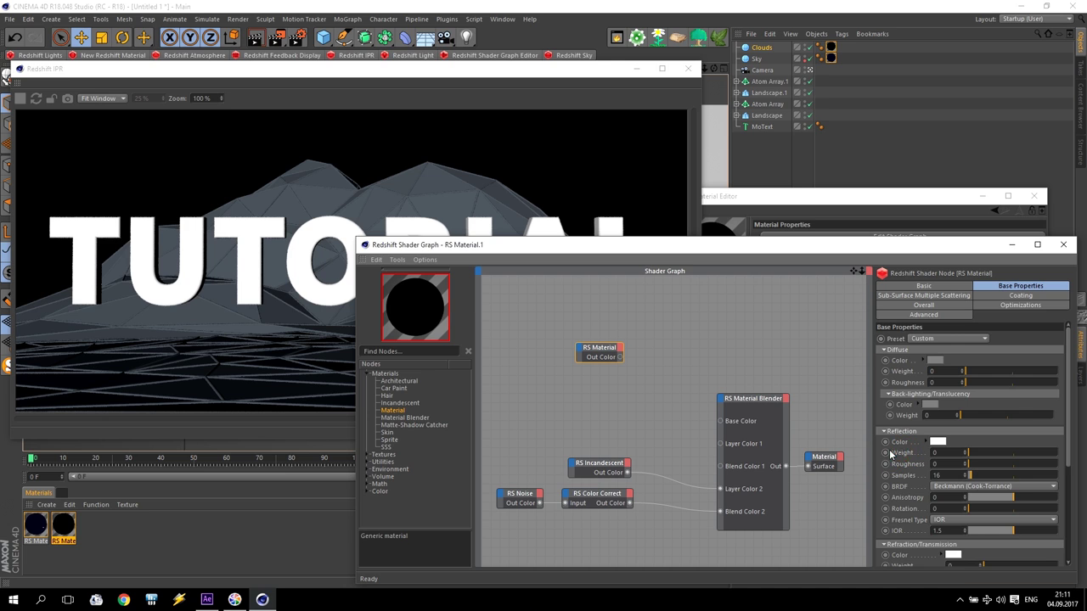
Set the RS Material node's Refraction/Transmission Weight to 1 and its reflection IOR to 1.
scroll(1068, 373, down, 3)
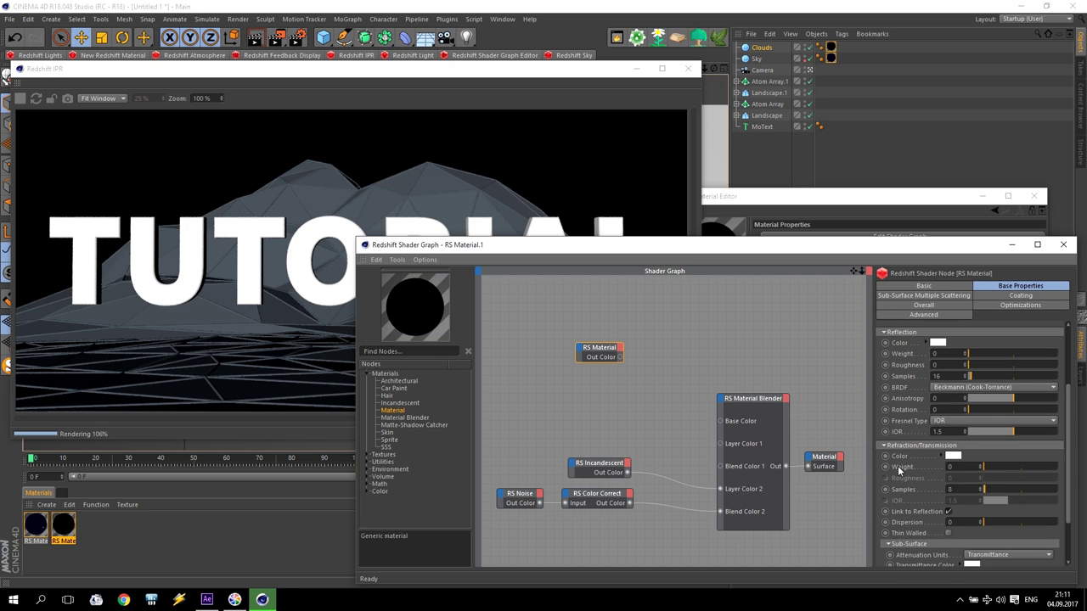
double_click(955, 467)
text(1)
key(Return)
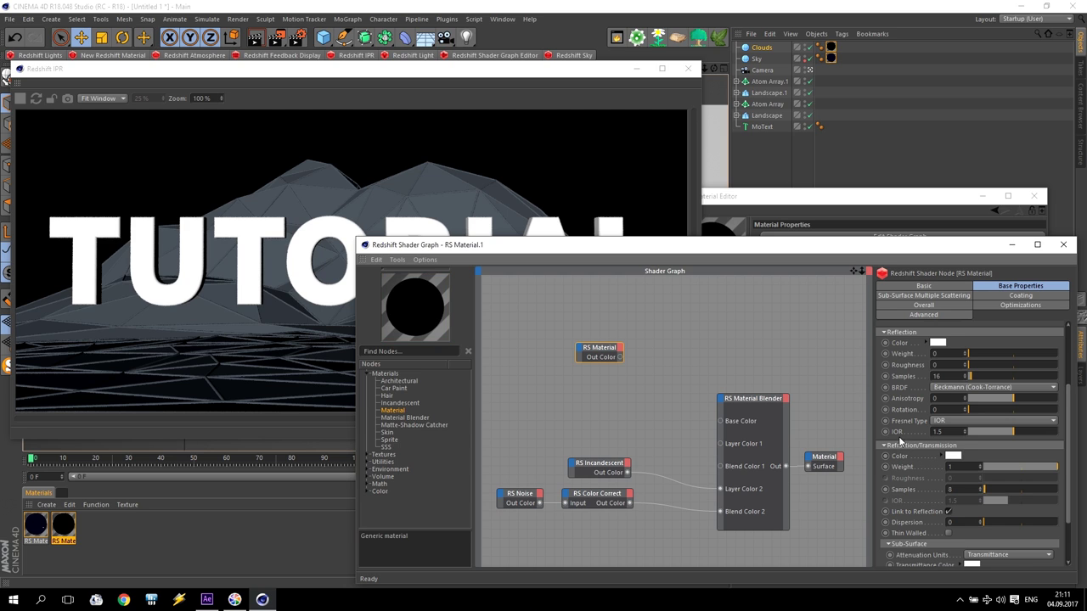
double_click(929, 433)
key(Return)
Connect the RS Material's Out Color to the blender's Base Color and move the RS Material Blender node closer to it.
drag(599, 349, 738, 409)
click(651, 381)
drag(606, 365, 719, 420)
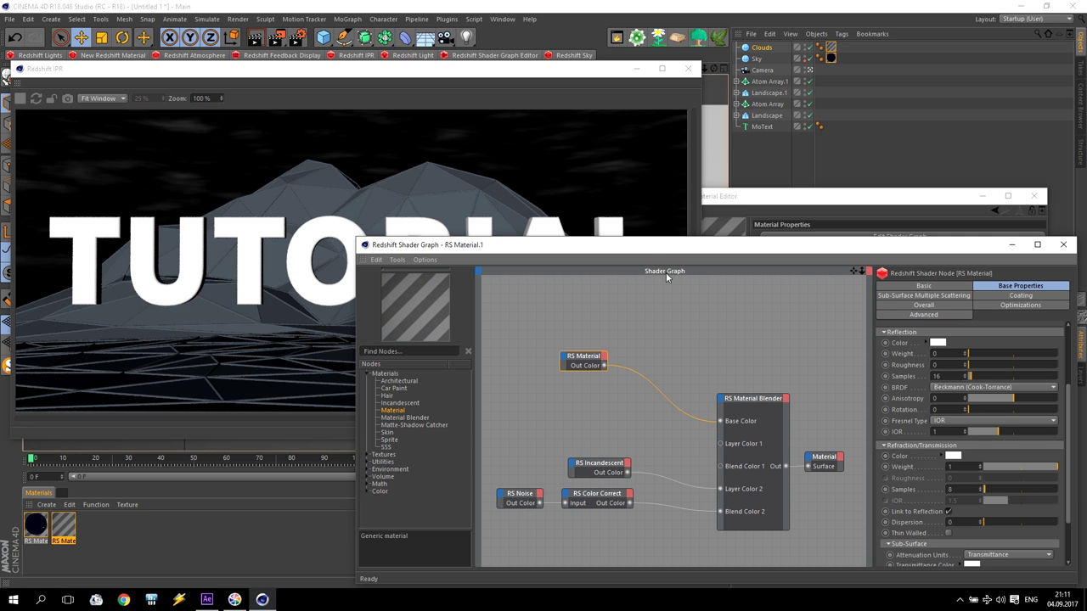
click(739, 400)
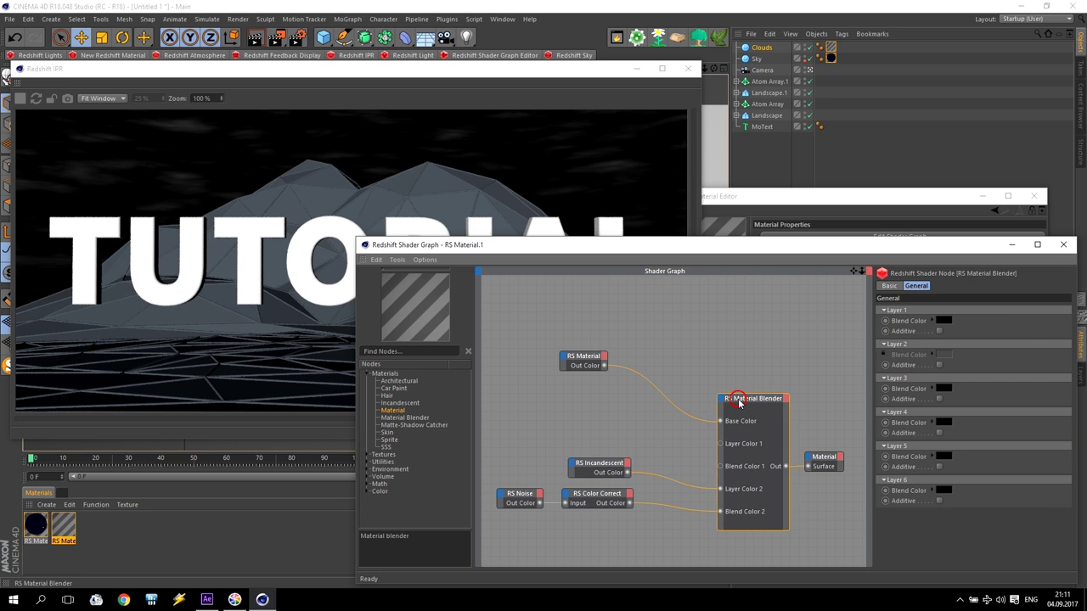
drag(739, 403, 713, 378)
Set the cloud RS Noise node's Overall Scale to 0.005 and its second Scale value to 7.
click(526, 490)
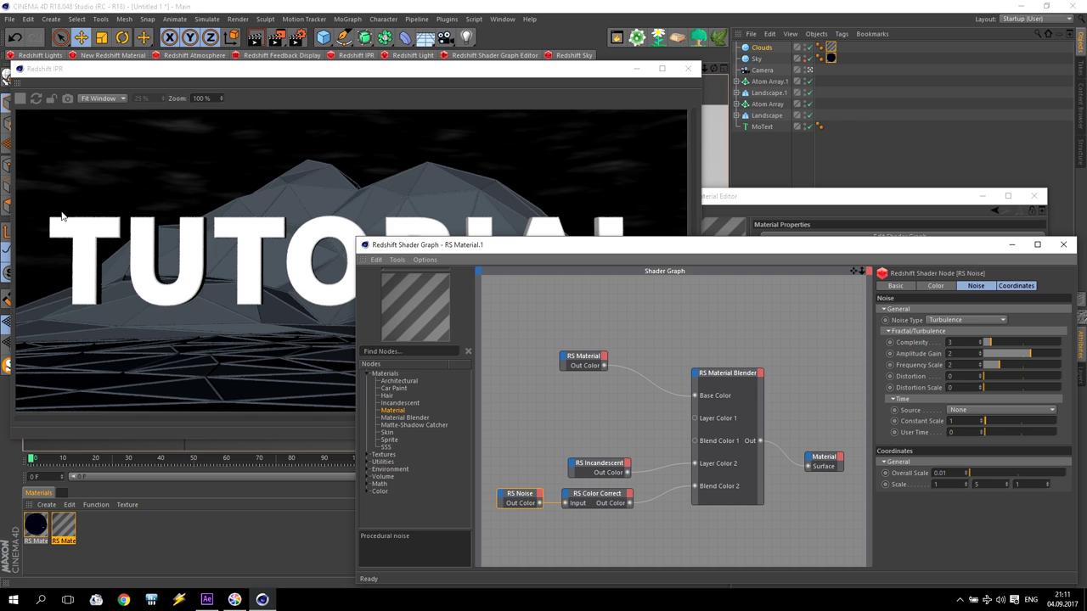
click(592, 496)
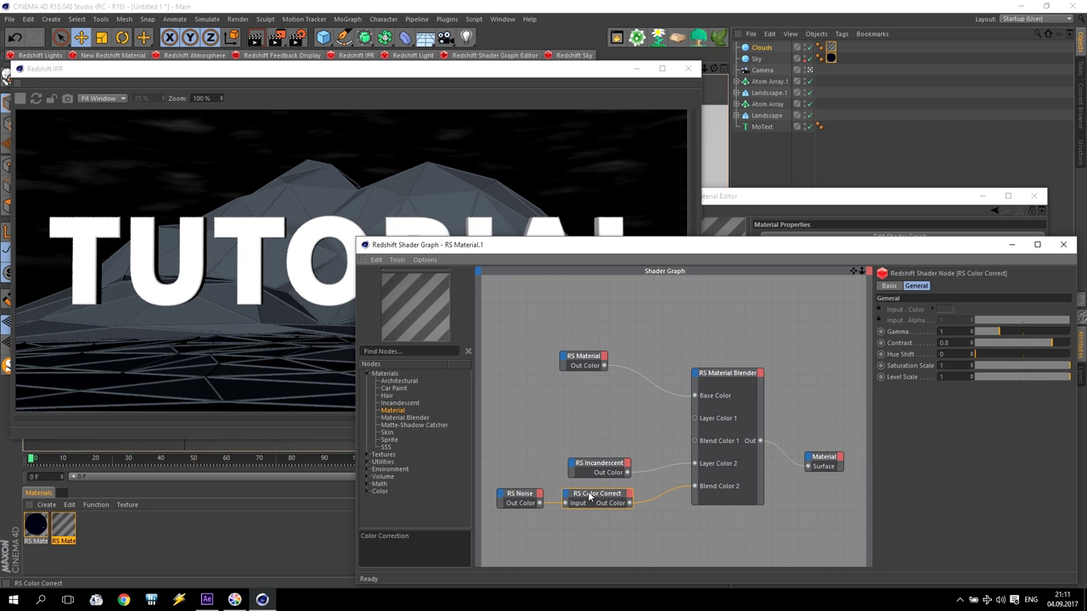
click(513, 497)
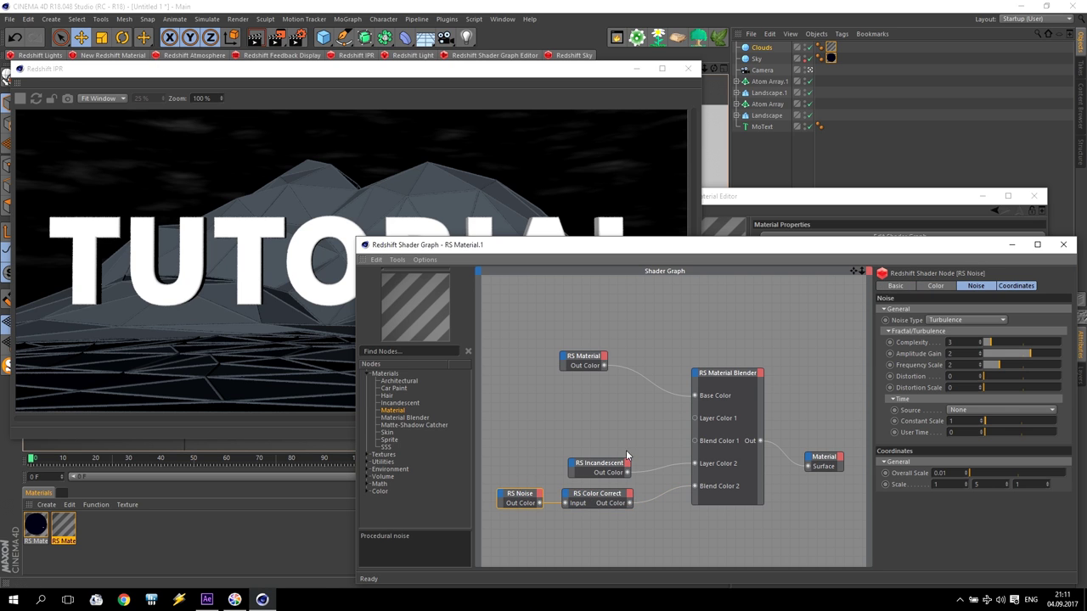
click(1012, 286)
click(944, 320)
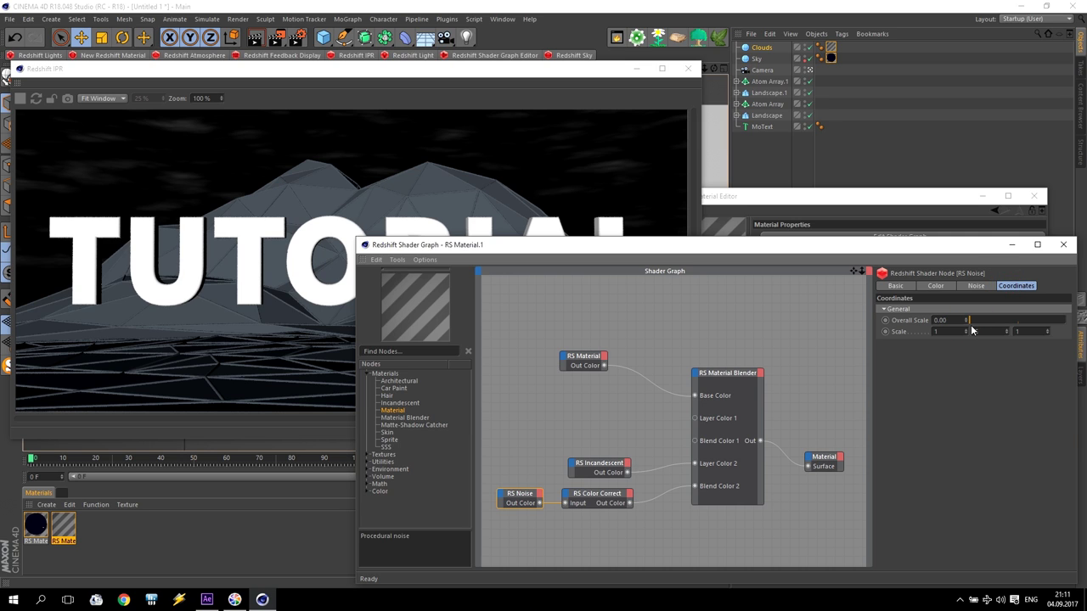
key(Return)
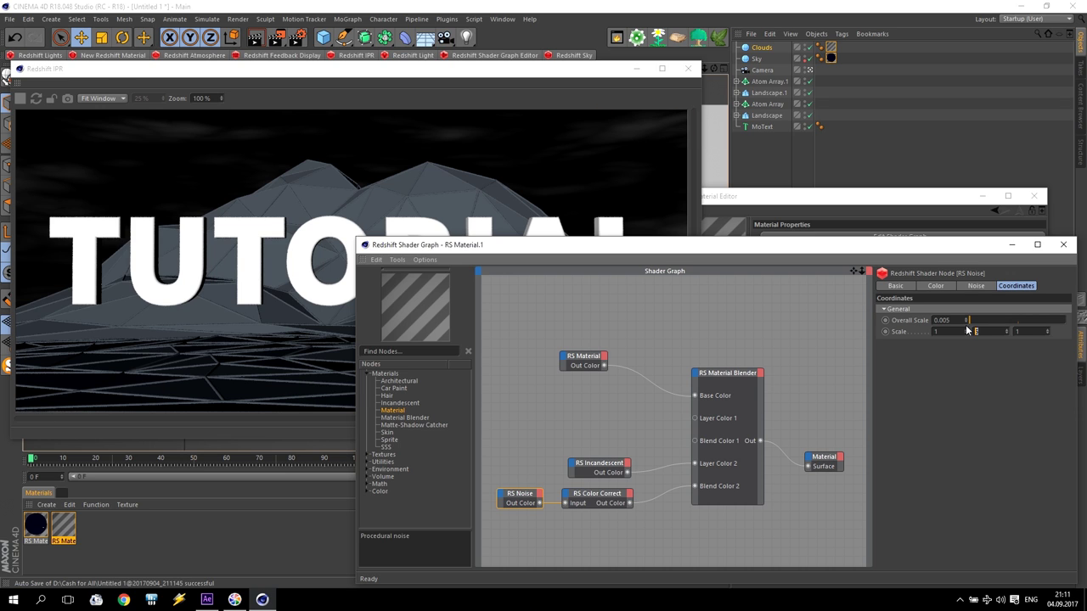
text(7)
key(Return)
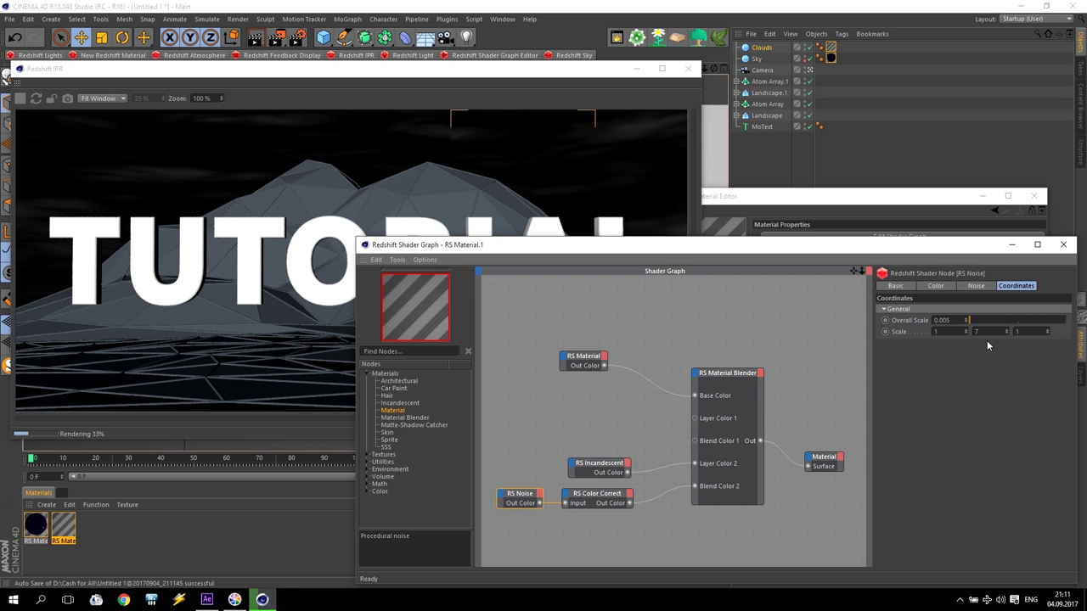
Make the Sky sphere visible in renders again and close the shader graph and Material Editor windows.
click(942, 287)
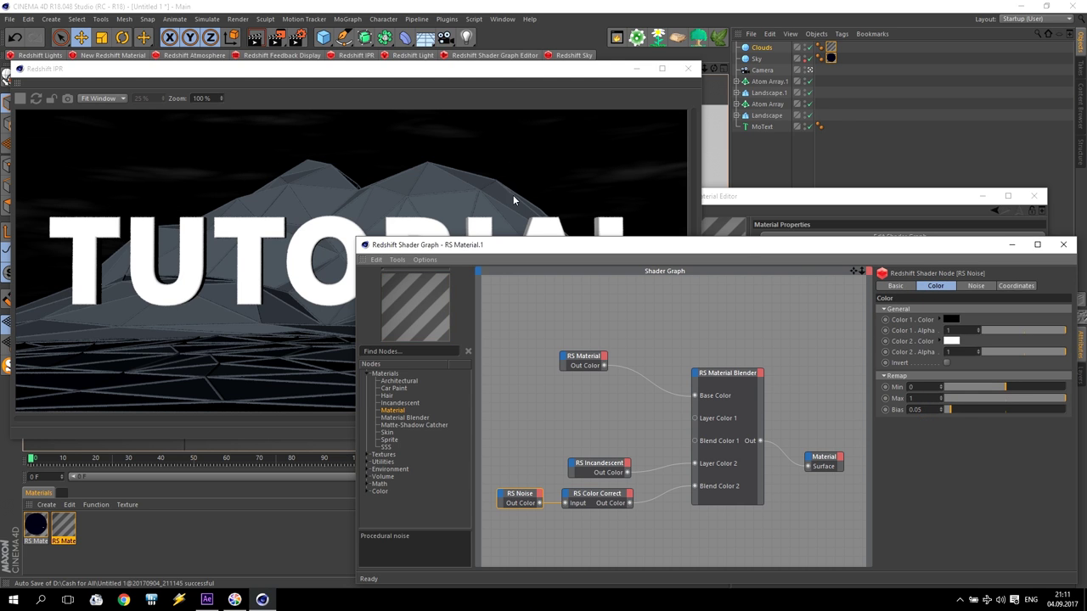
click(1063, 245)
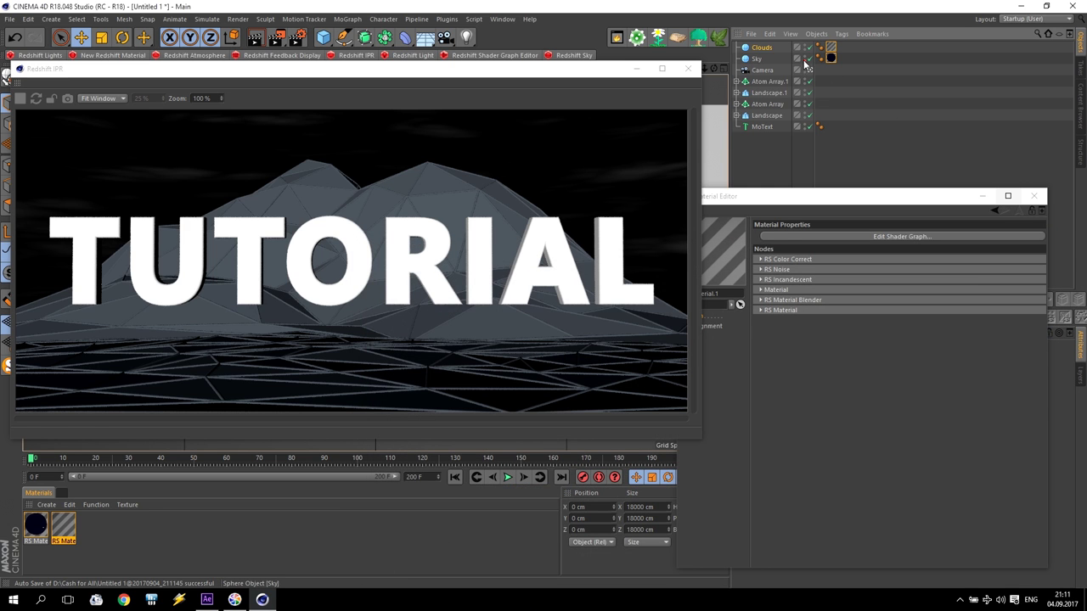
click(758, 59)
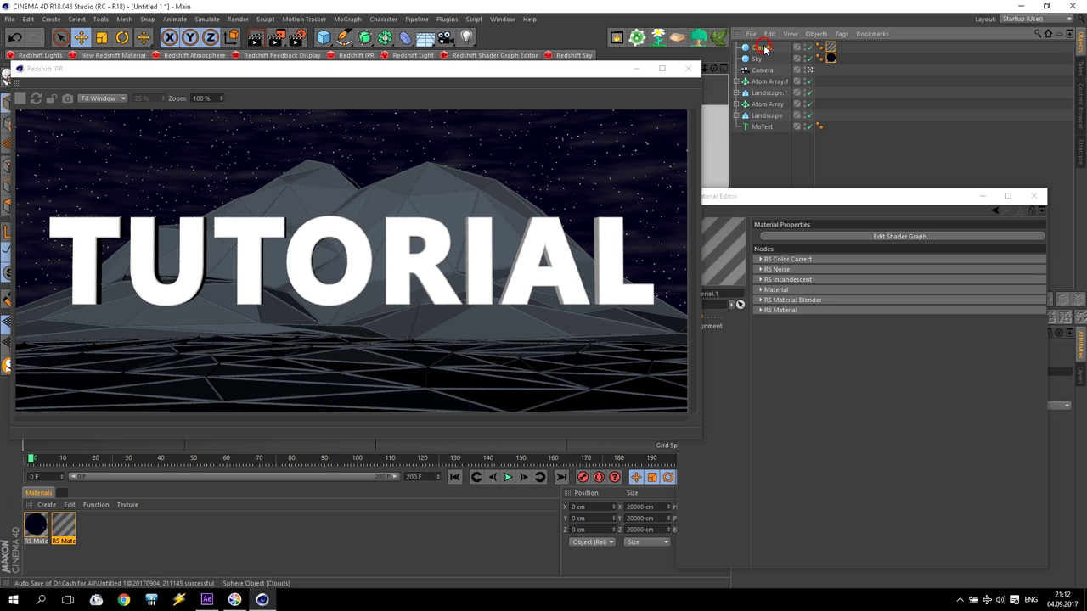
click(764, 49)
click(1034, 195)
Keep the Clouds sphere selected and close the Redshift IPR window.
drag(587, 68, 682, 78)
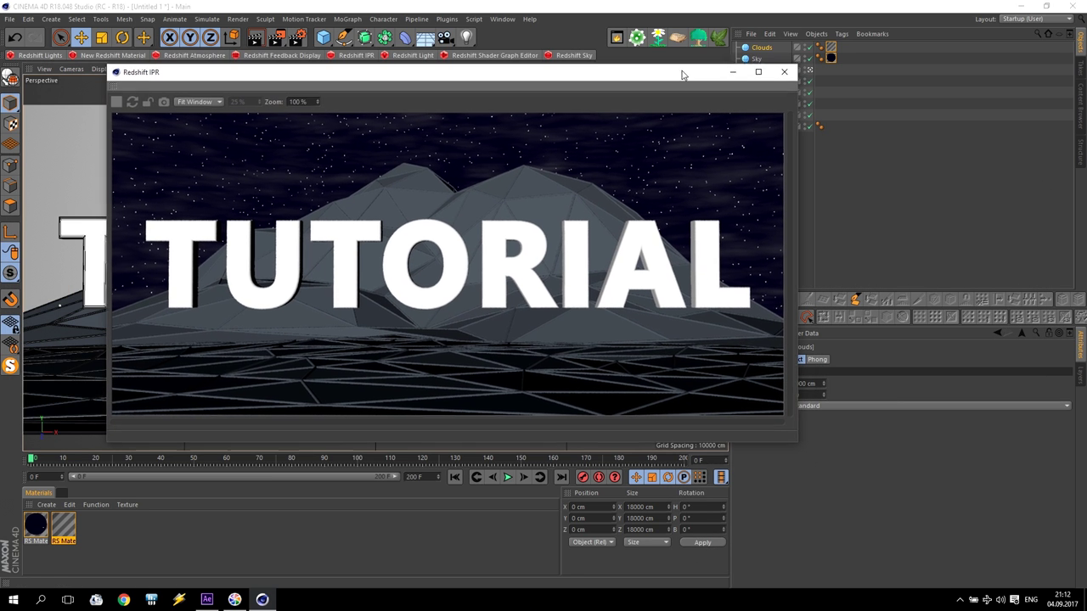
click(766, 49)
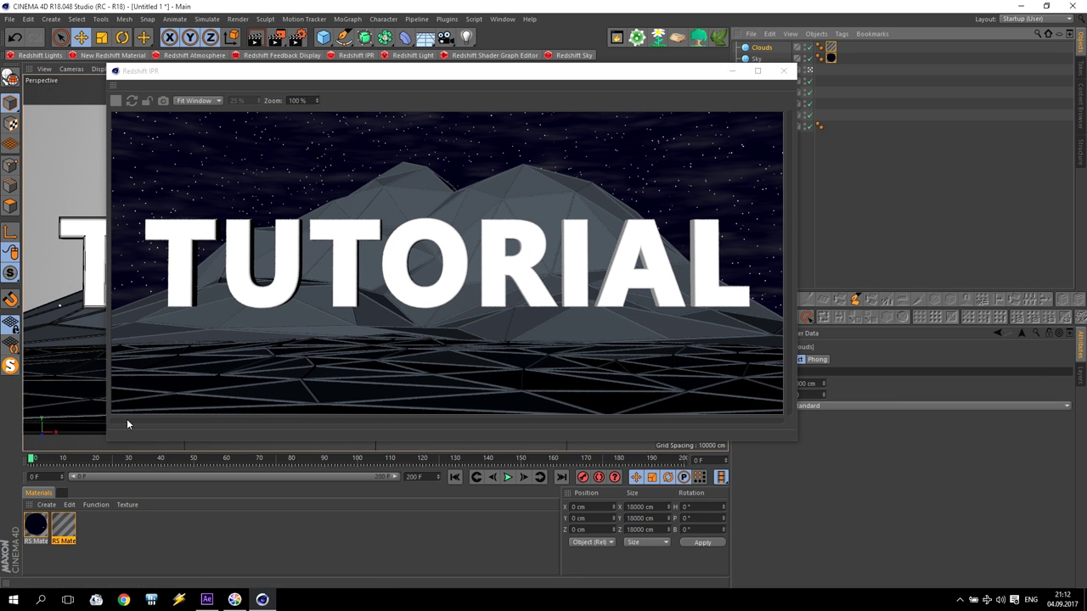
click(784, 71)
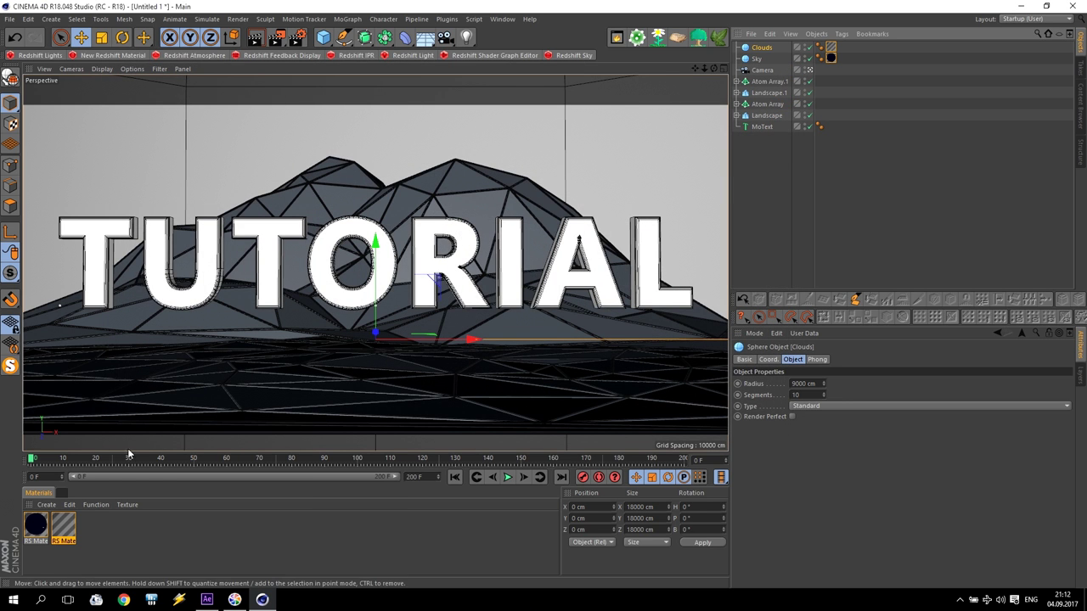
Keyframe the Clouds sphere's heading rotation (R.H) at 0° on frame 0 and at 20° on frame 200.
click(770, 360)
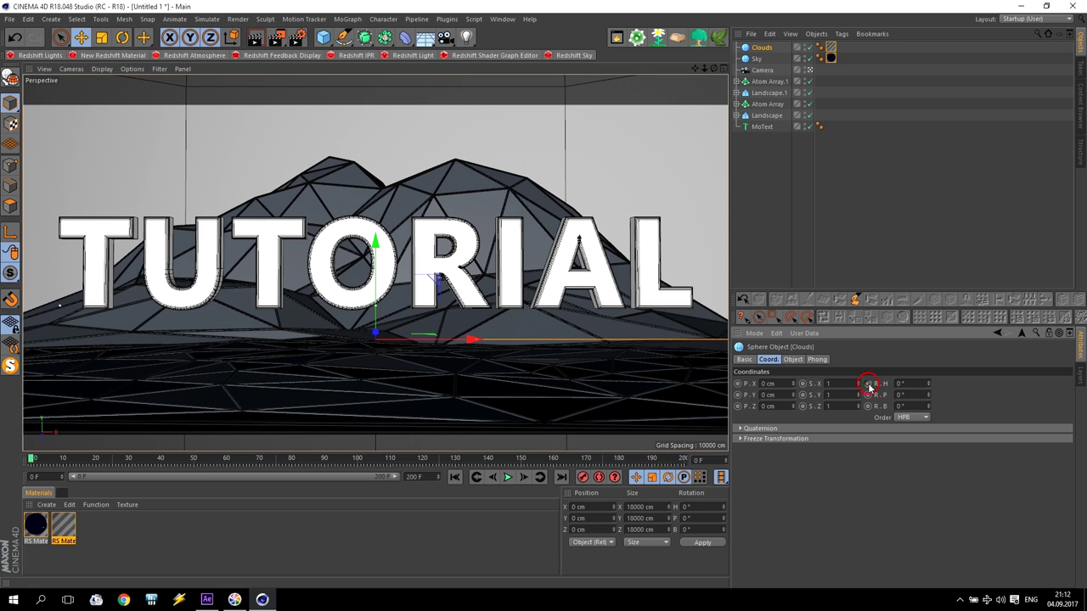
drag(295, 459, 685, 459)
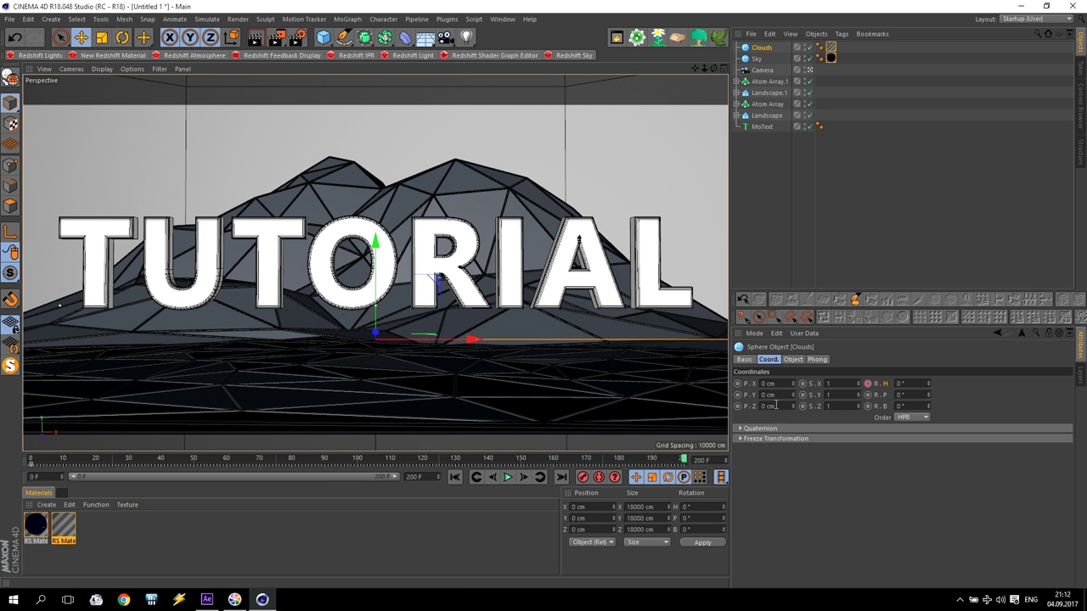
drag(396, 344, 428, 351)
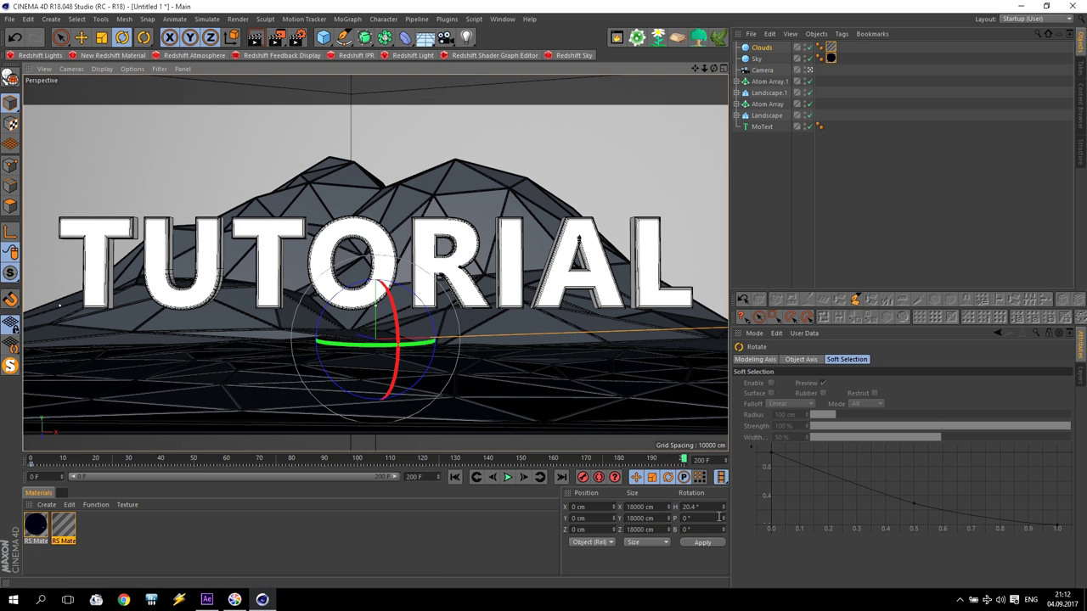
click(581, 481)
click(761, 47)
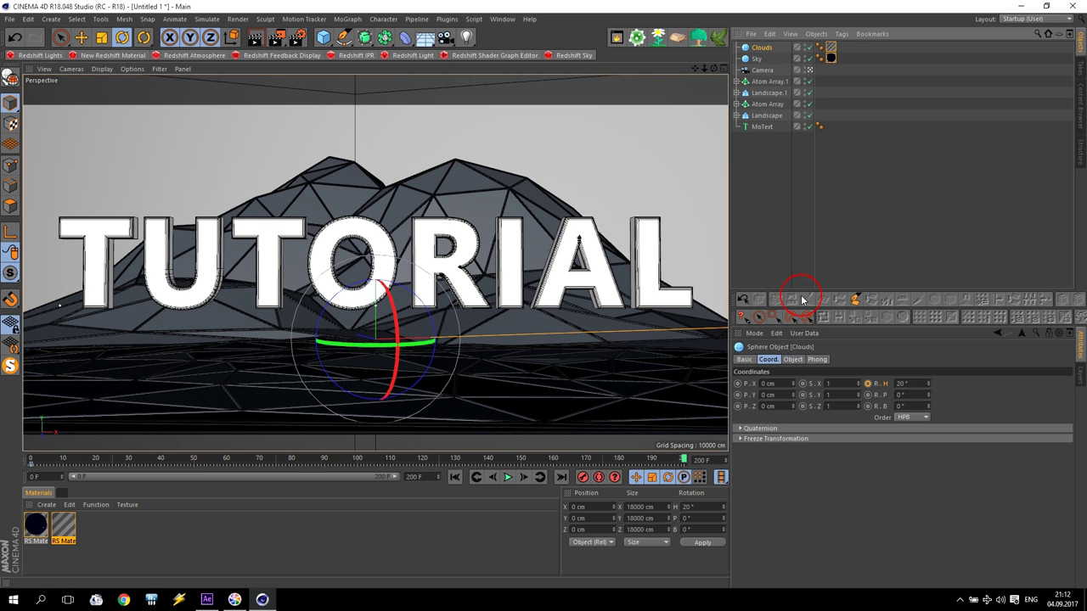
click(869, 384)
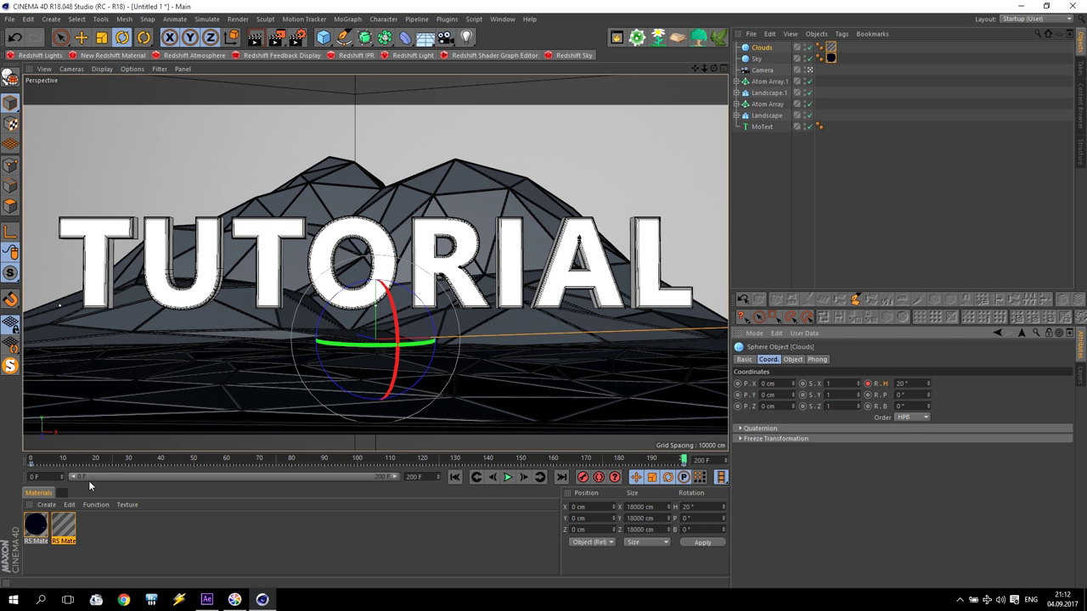
Set the interpolation of the Clouds sphere's rotation keyframes at frames 0 and 200 to Linear.
click(29, 465)
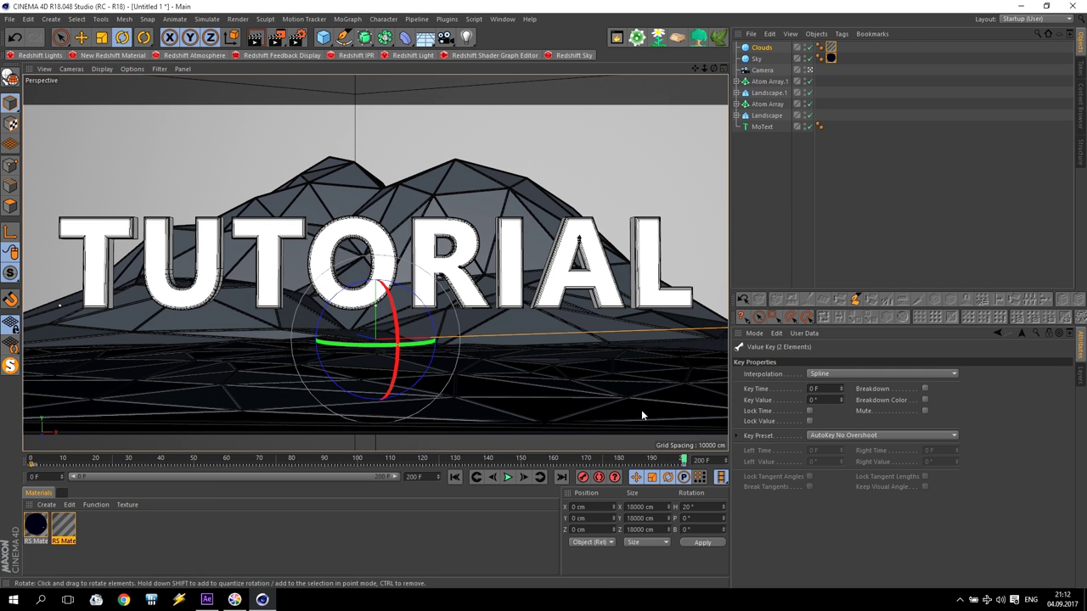
click(820, 373)
click(820, 396)
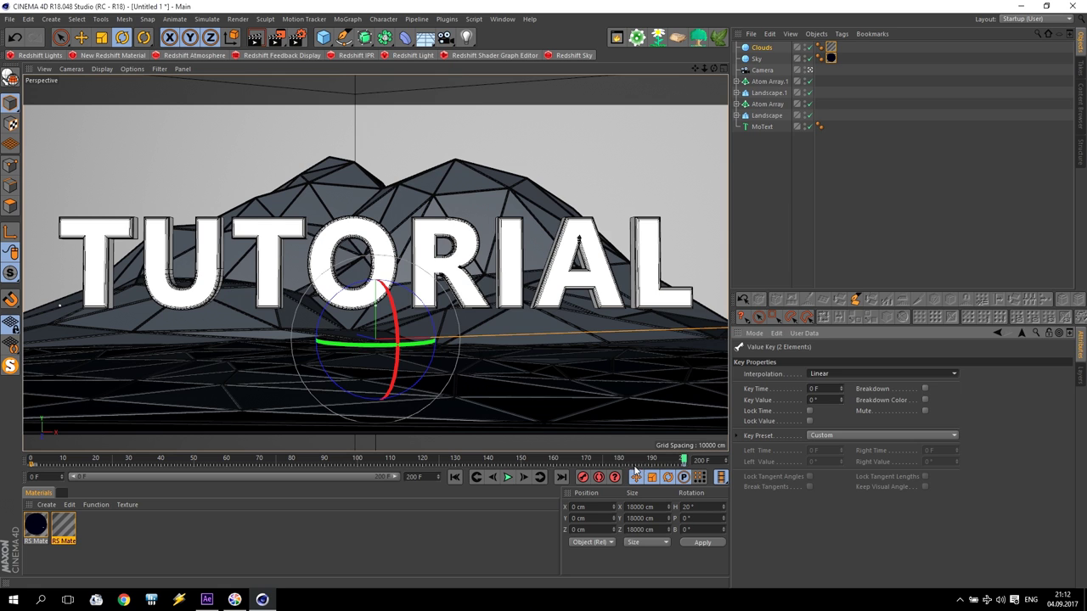
click(629, 465)
click(684, 466)
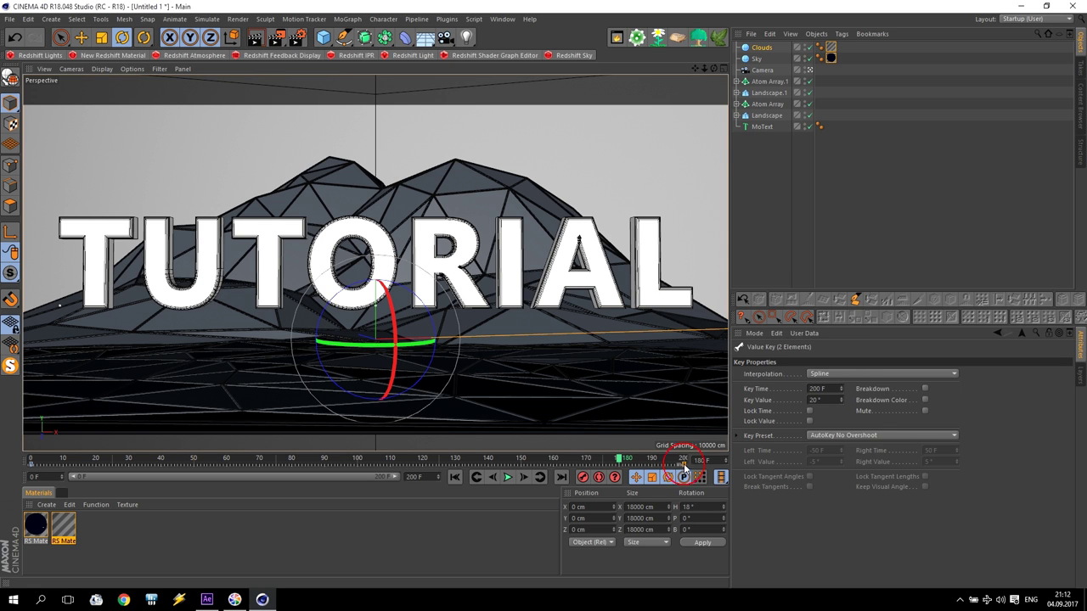
click(856, 374)
click(844, 397)
Play the animation from the first frame to check the cloud rotation, stop it and return to frame 0.
click(454, 477)
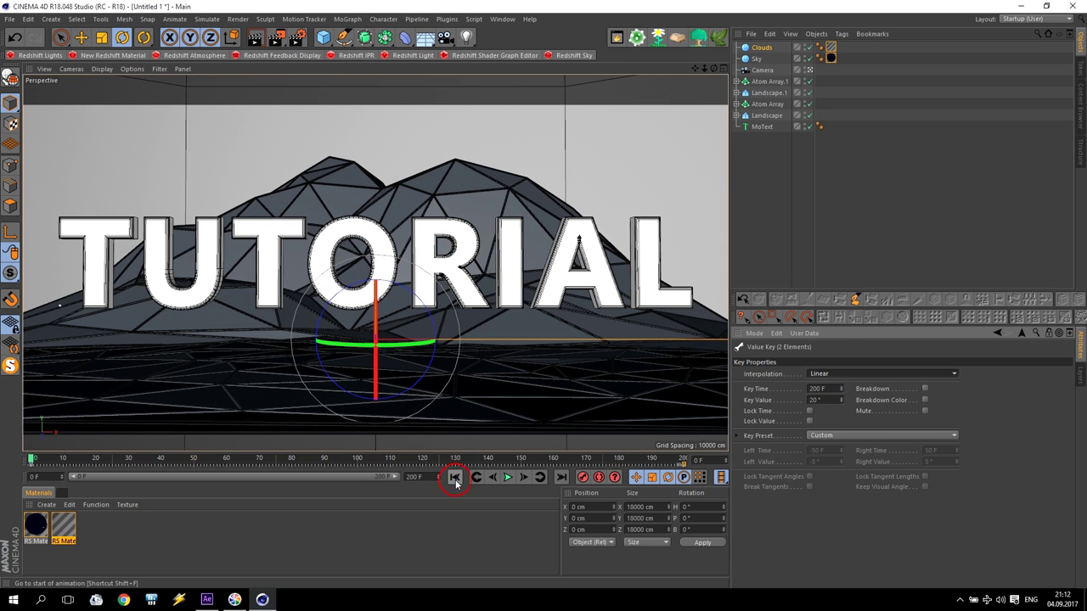
click(507, 479)
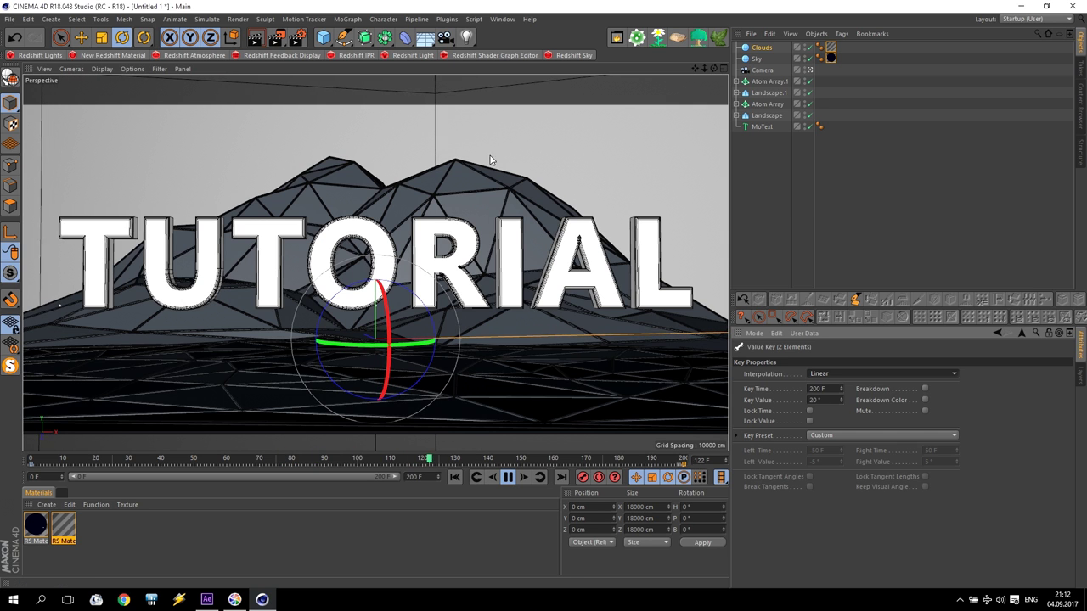
click(508, 478)
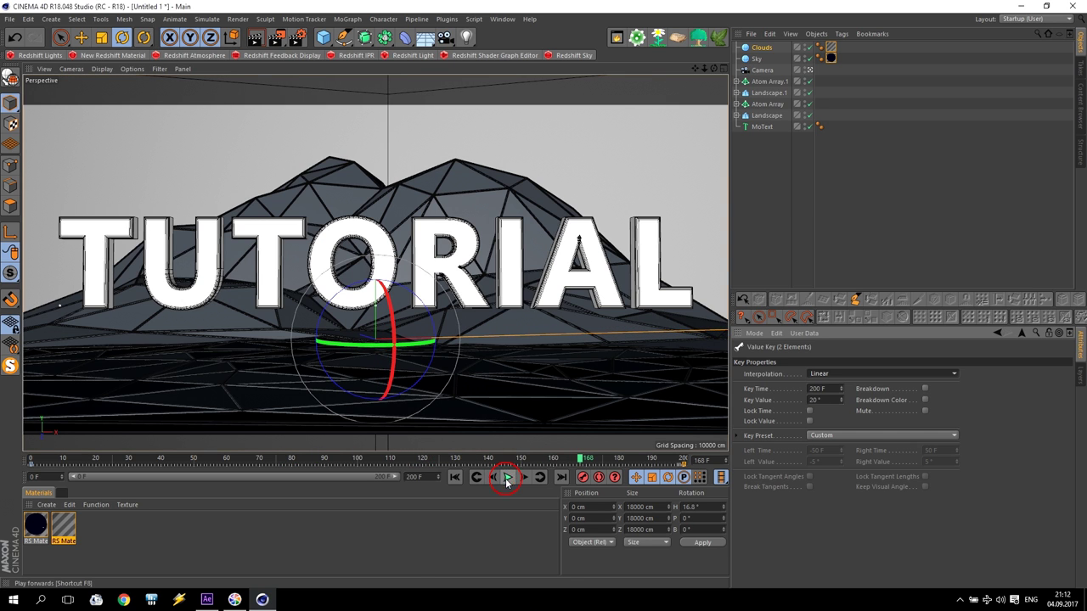
click(456, 479)
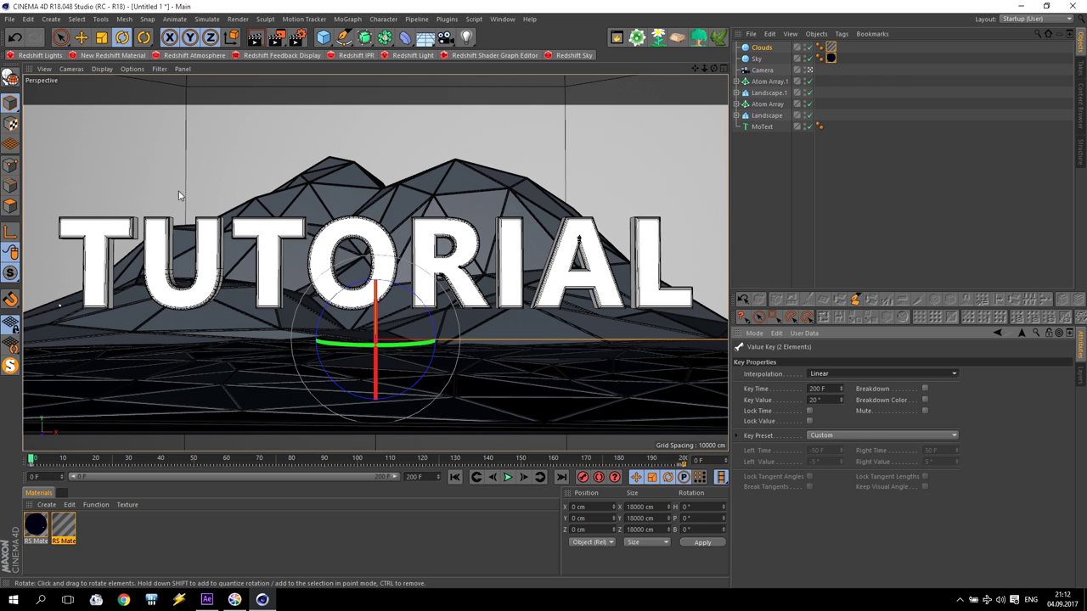
Add a Voronoi Fracture object and make the MoText its child.
click(761, 127)
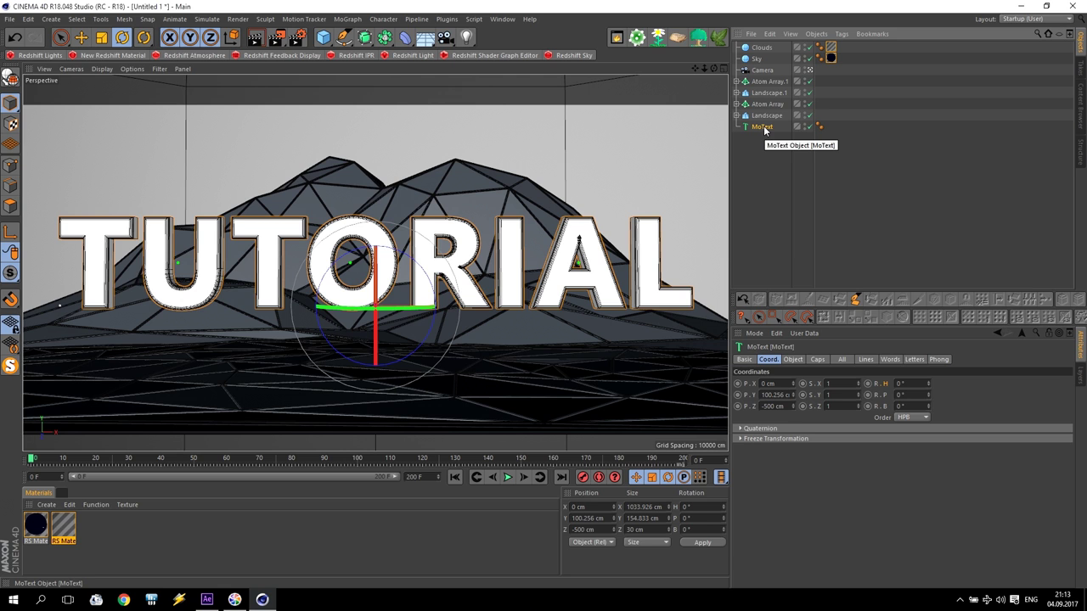
click(348, 19)
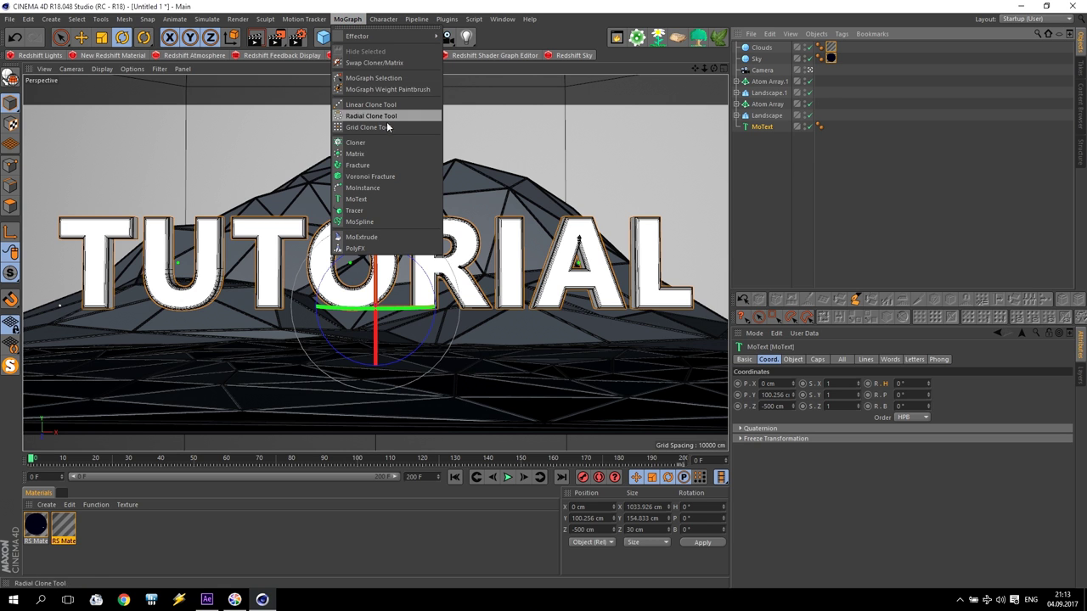
click(392, 176)
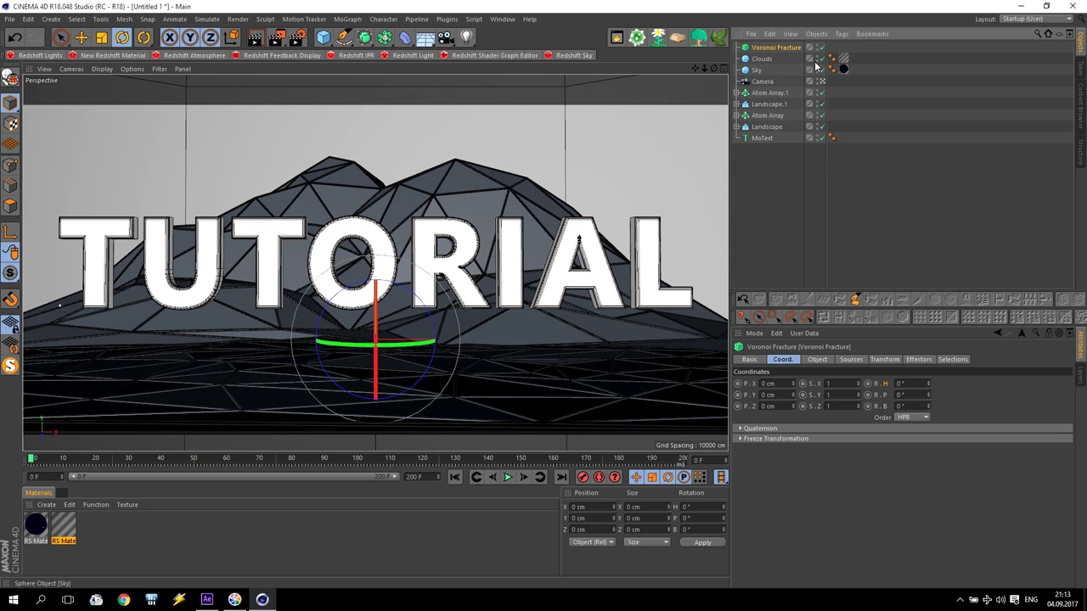
drag(771, 140, 772, 51)
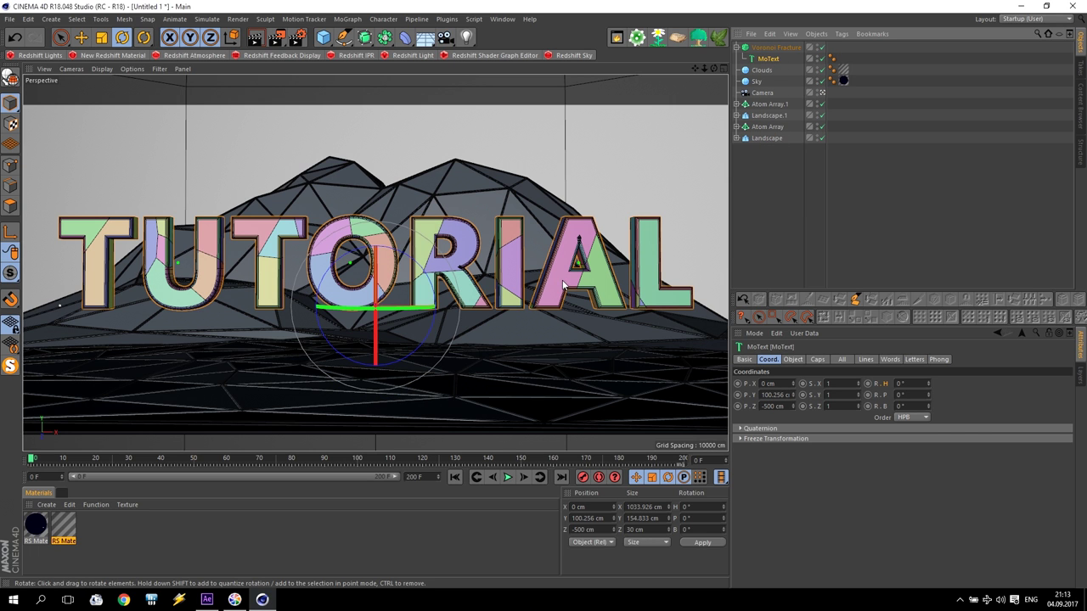
Try the Optimize and Close Holes option on the Voronoi Fracture object.
click(764, 48)
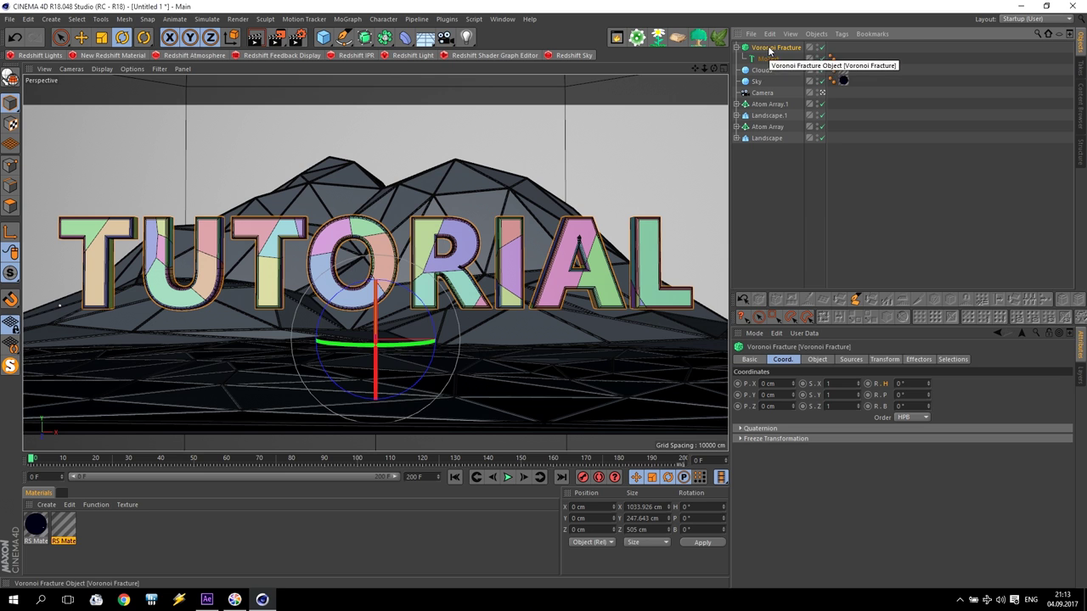
click(819, 361)
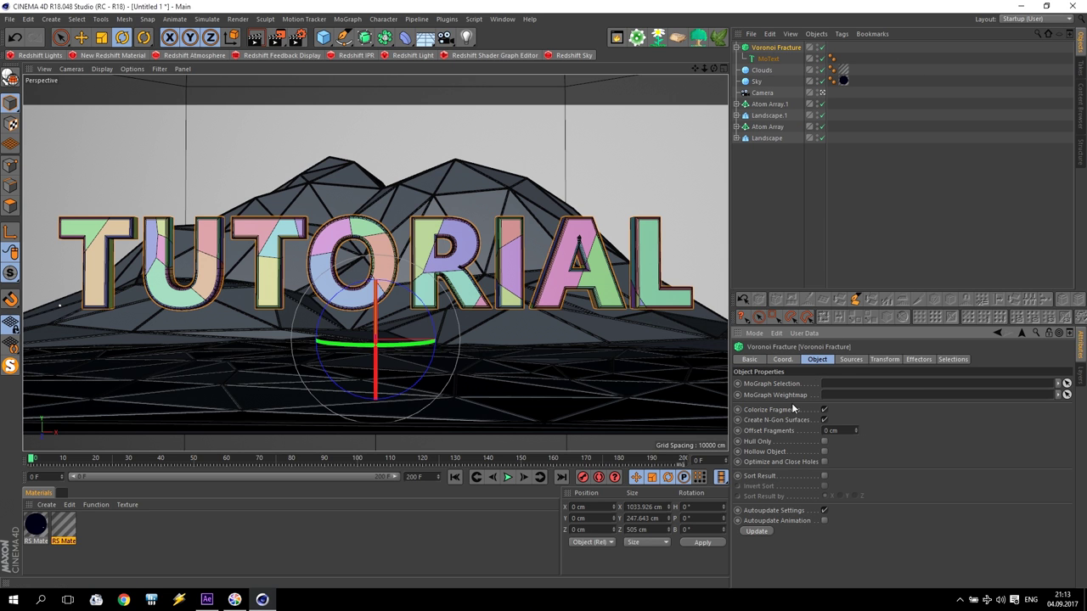
click(825, 462)
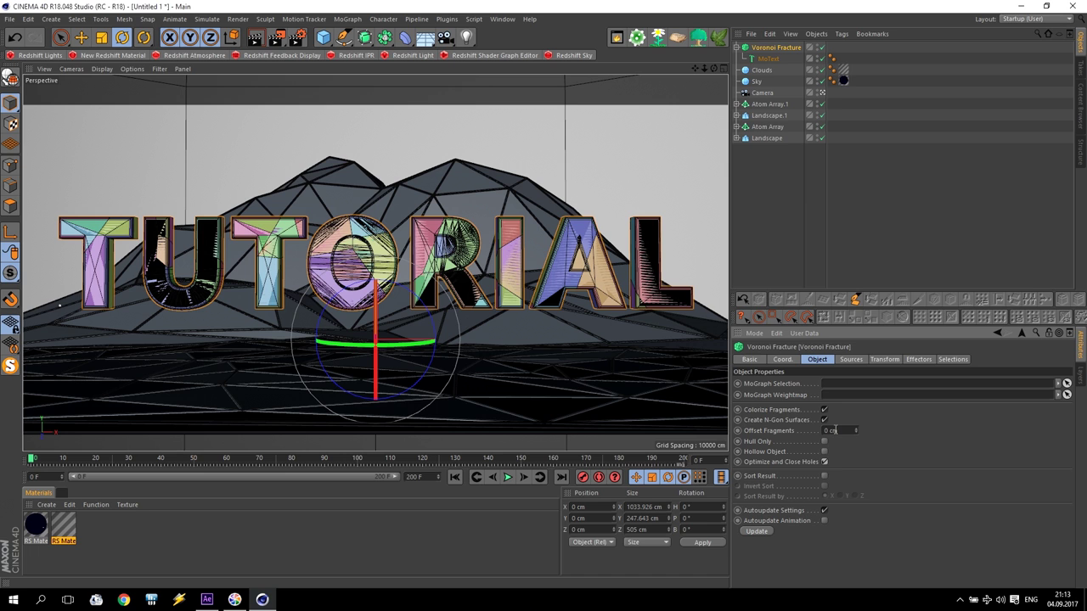
click(825, 462)
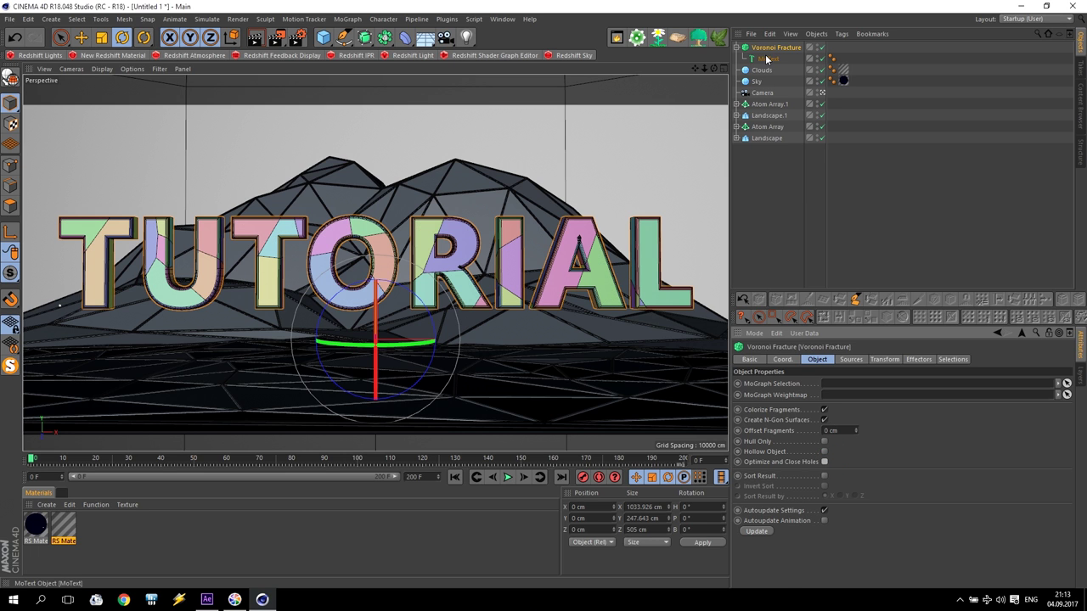
Take MoText out of the Voronoi Fracture and replace it with a copy made by Current State to Object.
drag(775, 47, 769, 43)
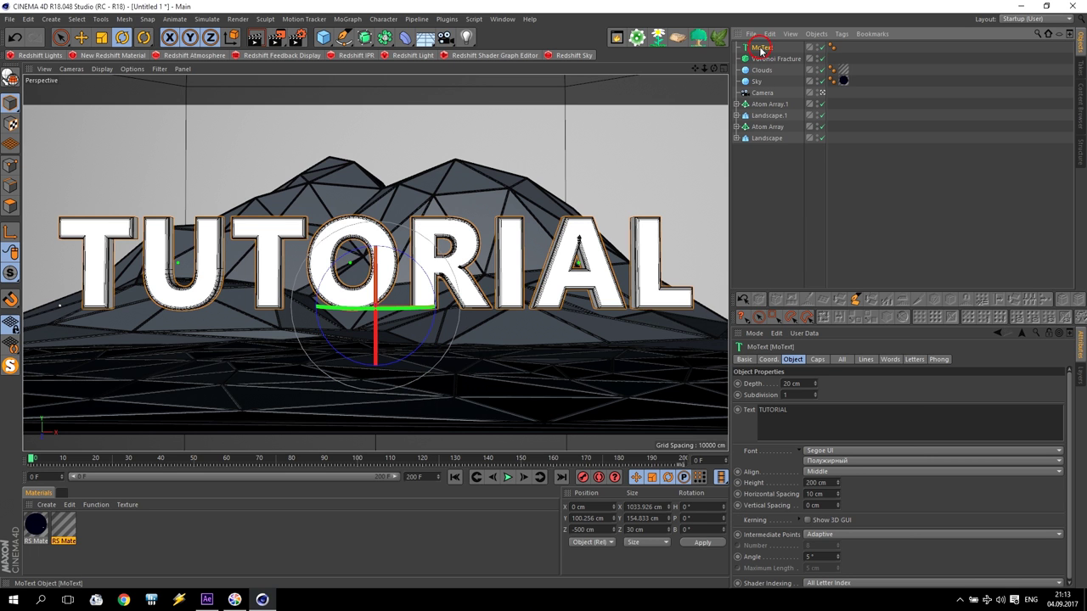
right_click(761, 50)
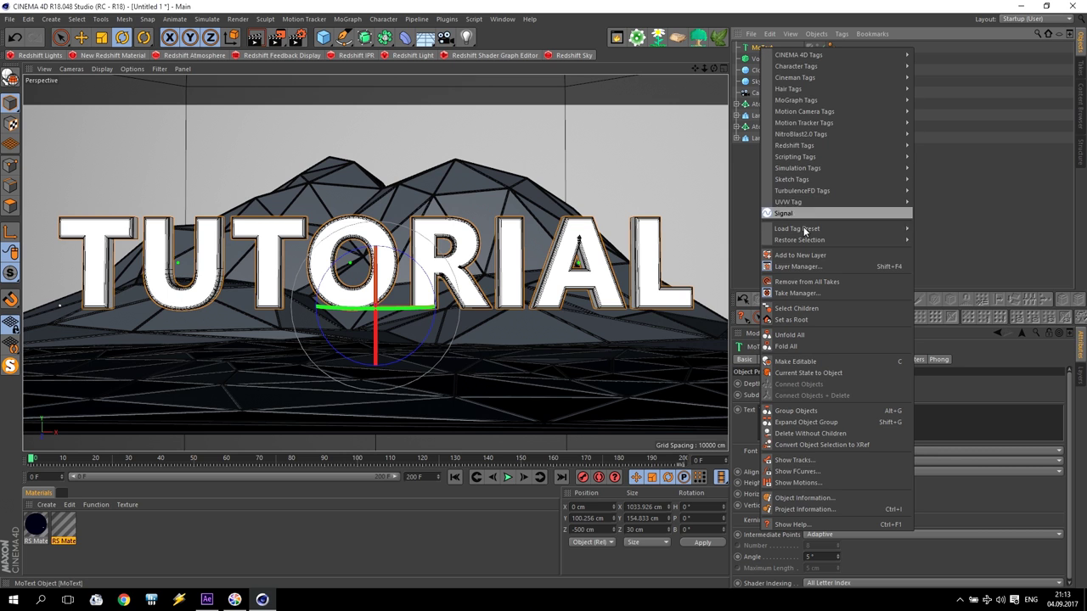
click(843, 372)
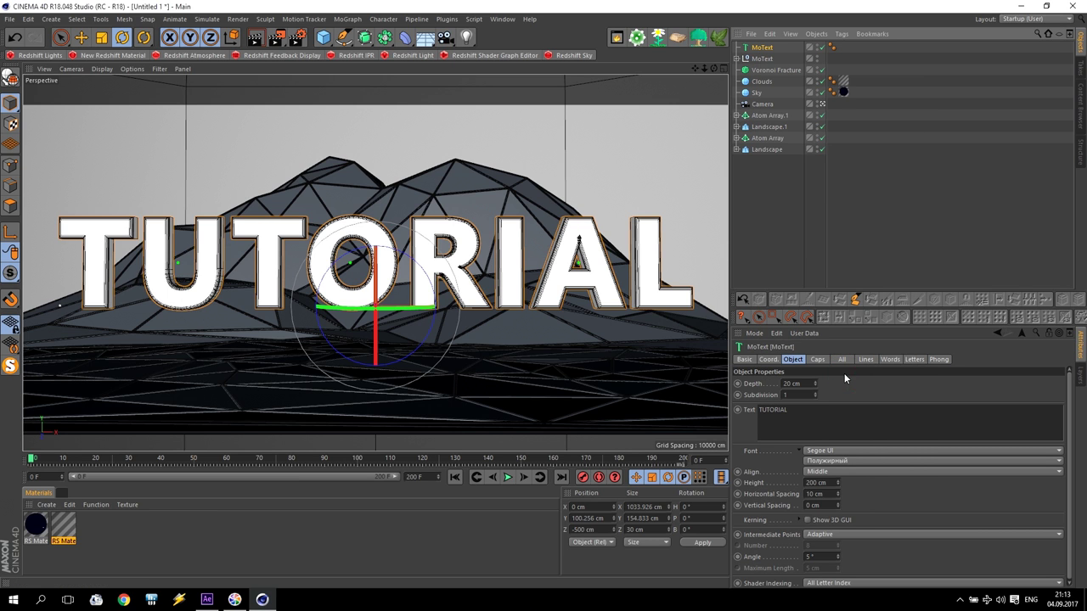
click(761, 50)
key(Delete)
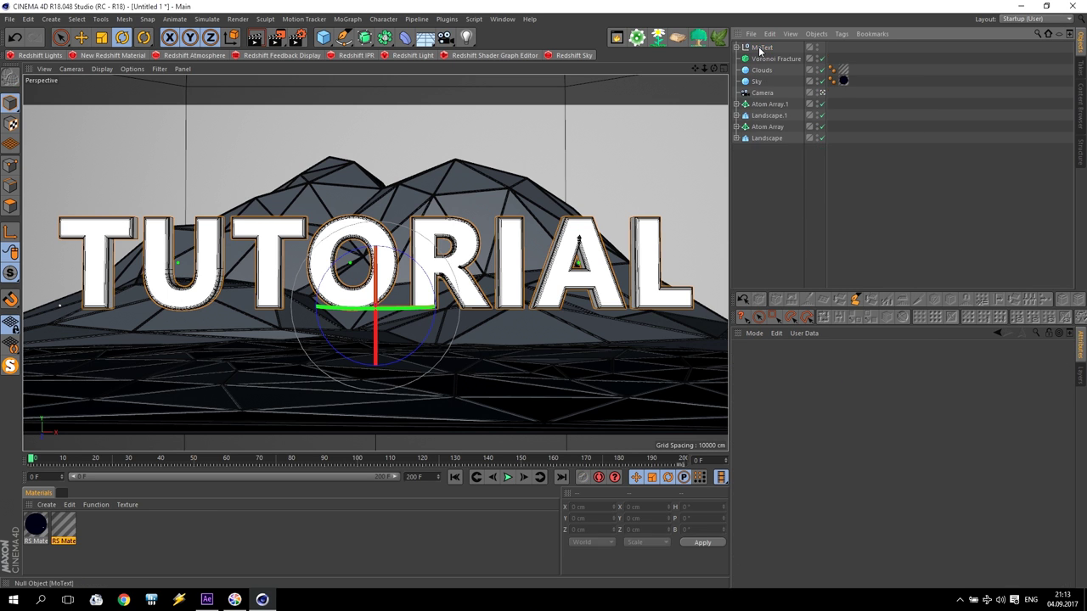
Select the converted MoText null with all its children and merge them into one mesh with Connect Objects + Delete.
click(736, 46)
click(743, 57)
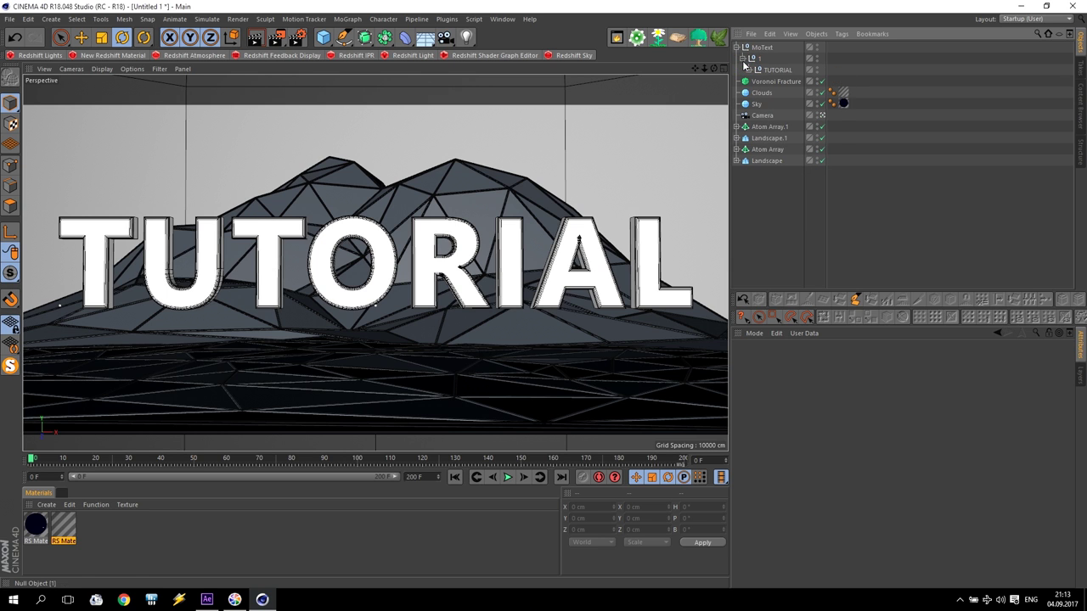
click(749, 70)
click(755, 80)
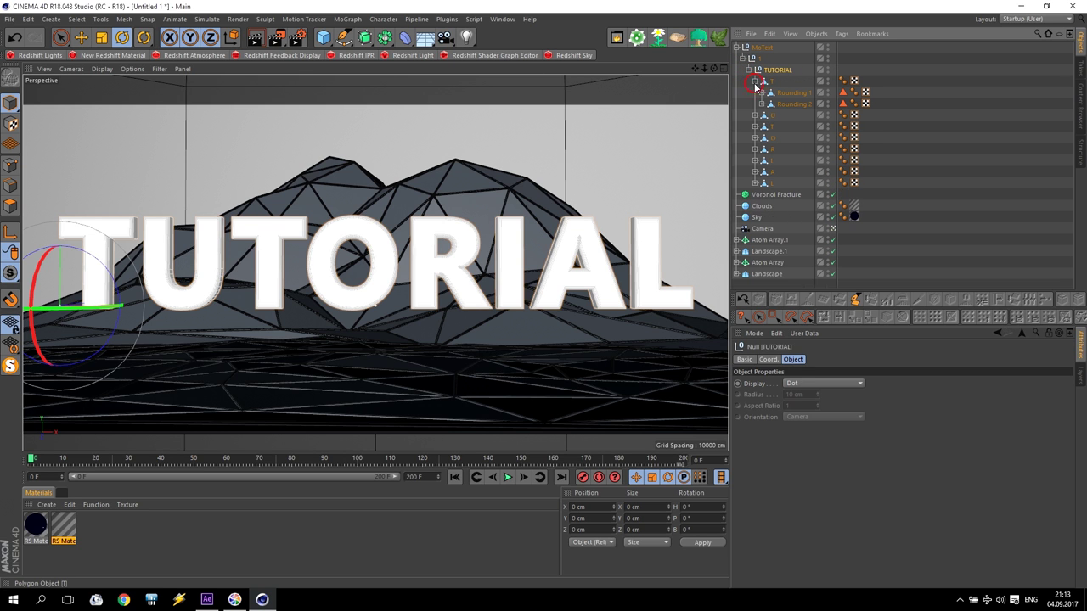
click(755, 115)
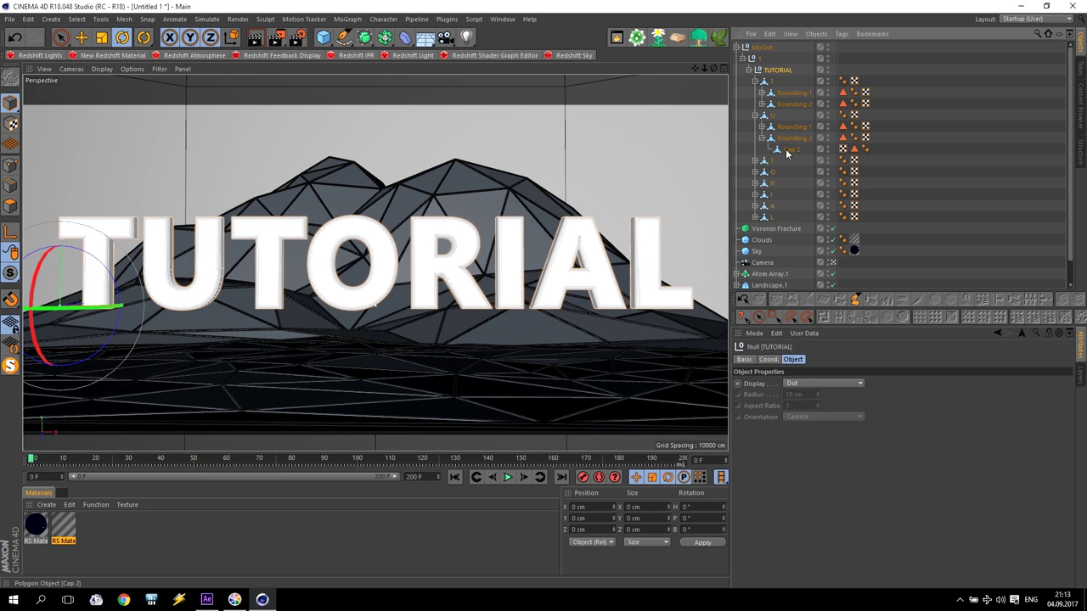
click(791, 138)
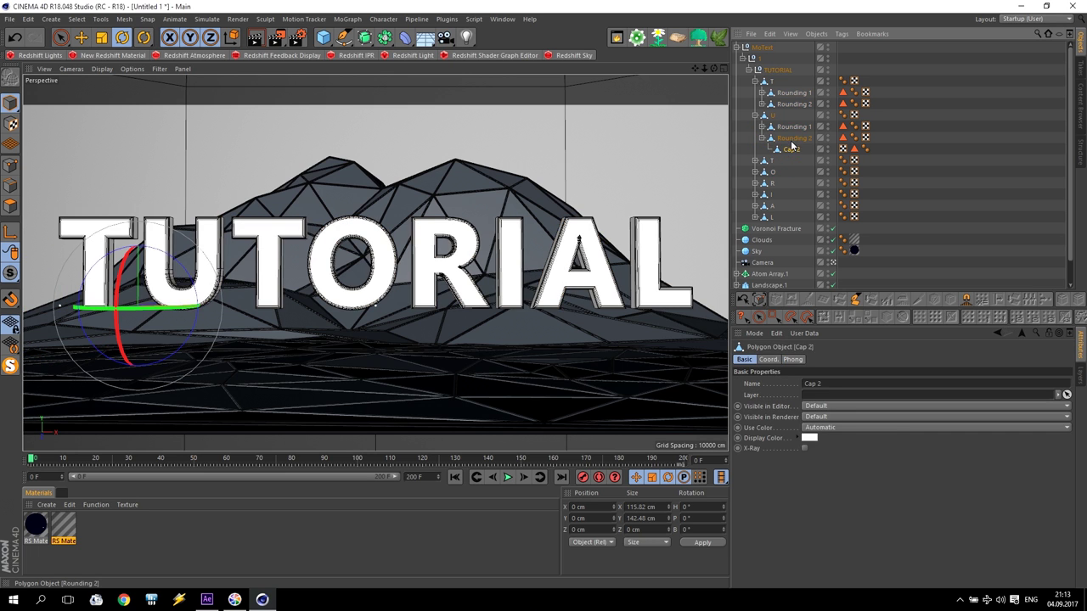
click(762, 48)
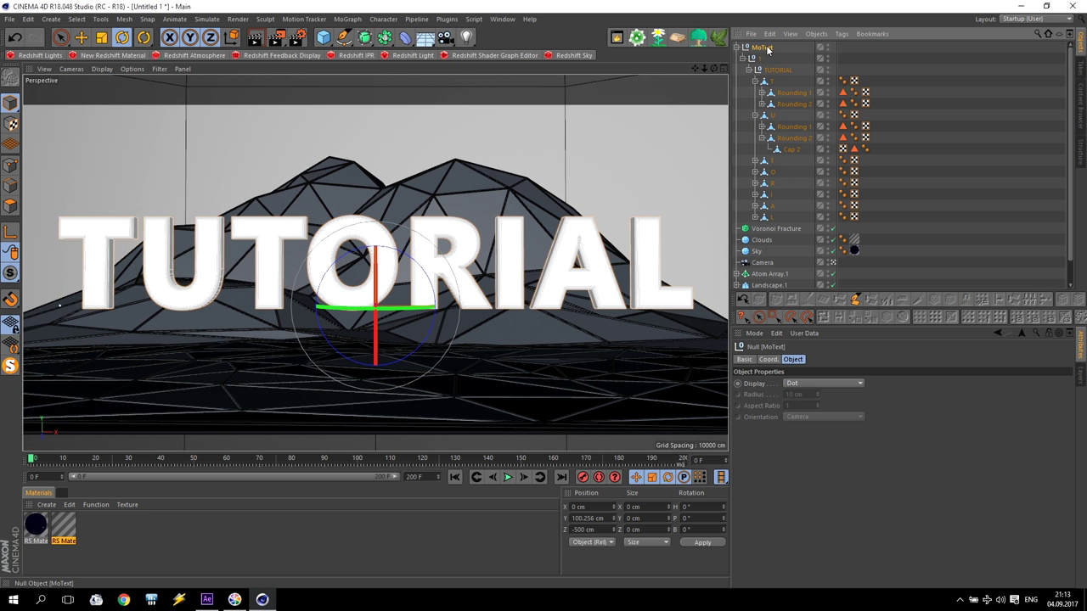
right_click(768, 50)
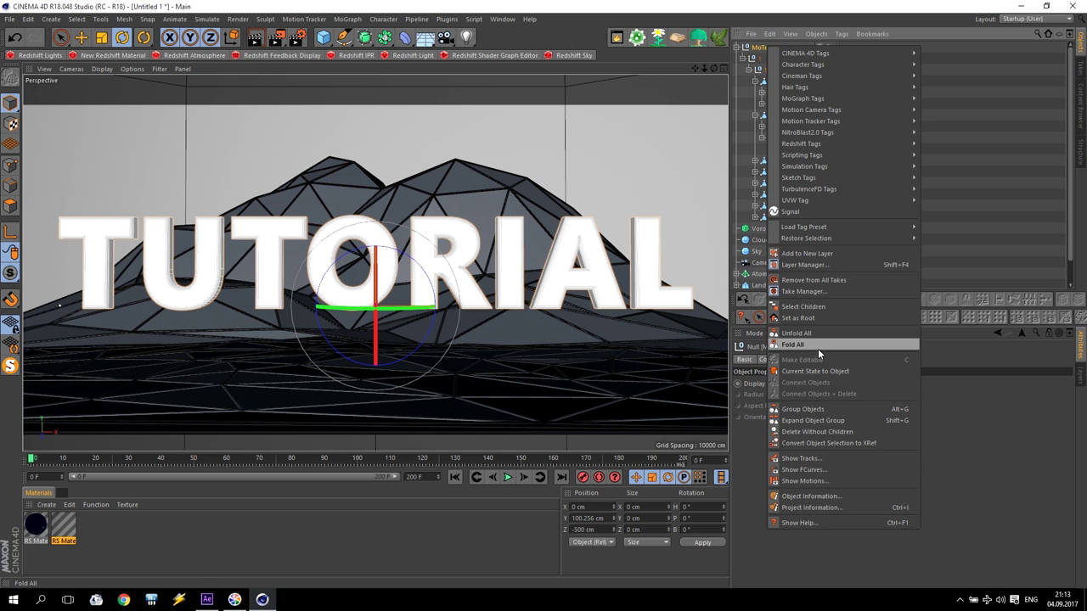
click(805, 306)
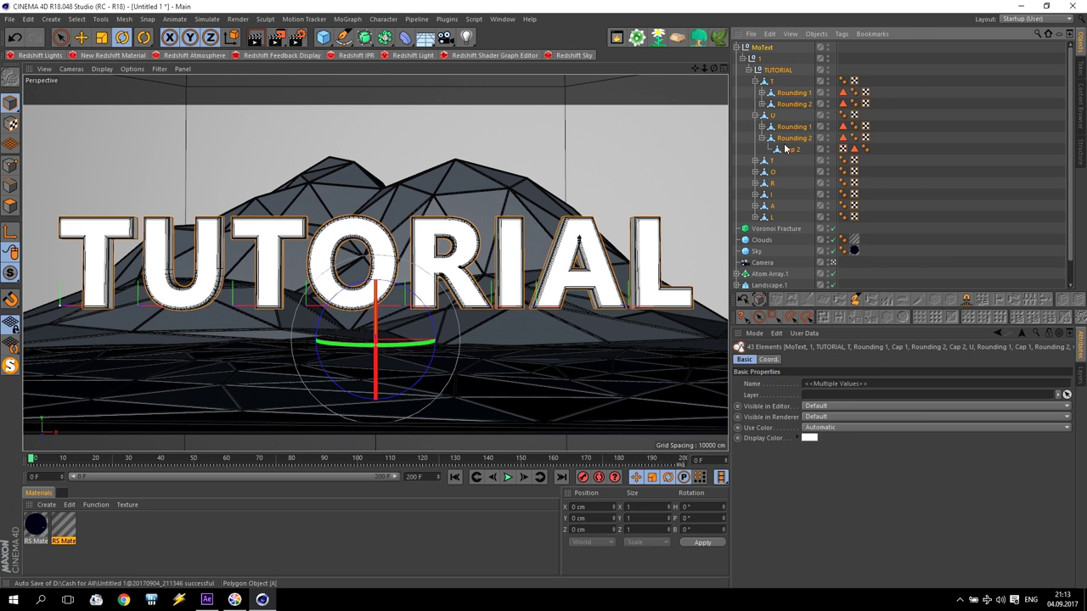
right_click(762, 47)
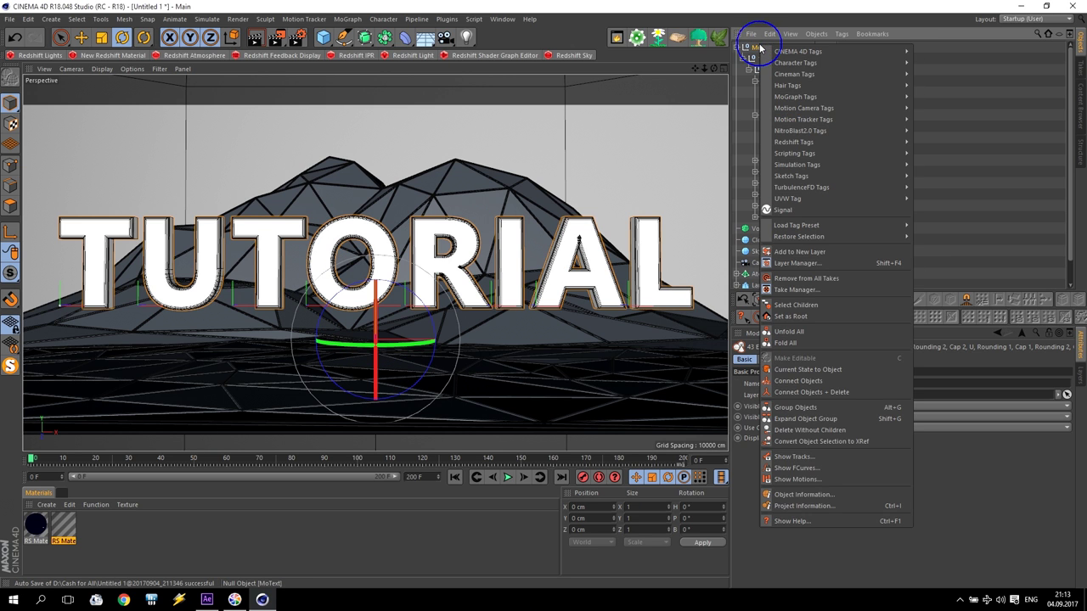
click(833, 391)
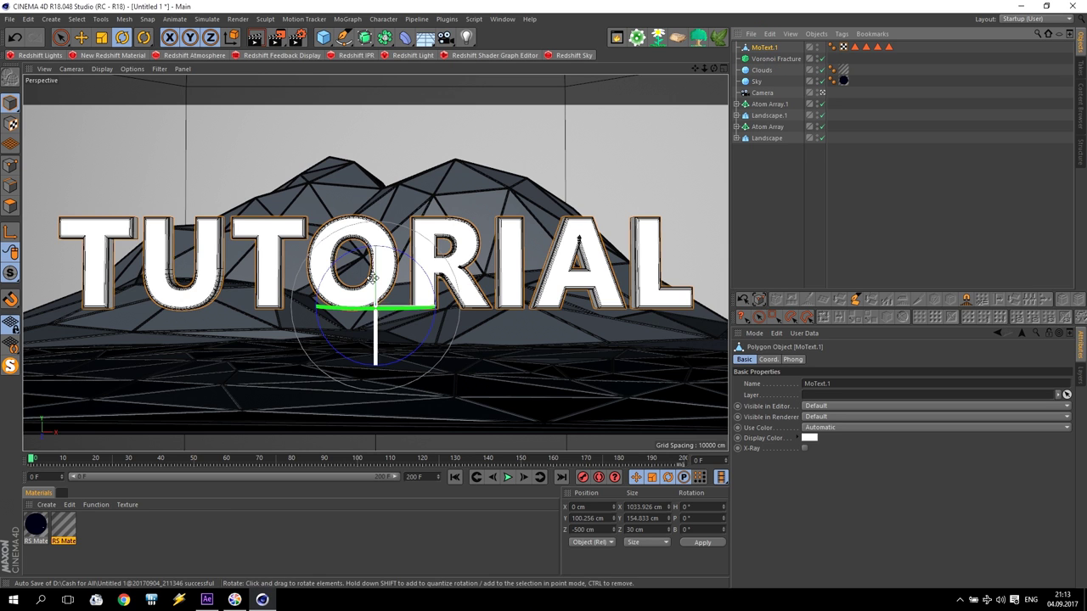
Delete the four polygon selection tags (R1, C1, R2, C2) from the merged text object.
click(855, 46)
shift+click(888, 47)
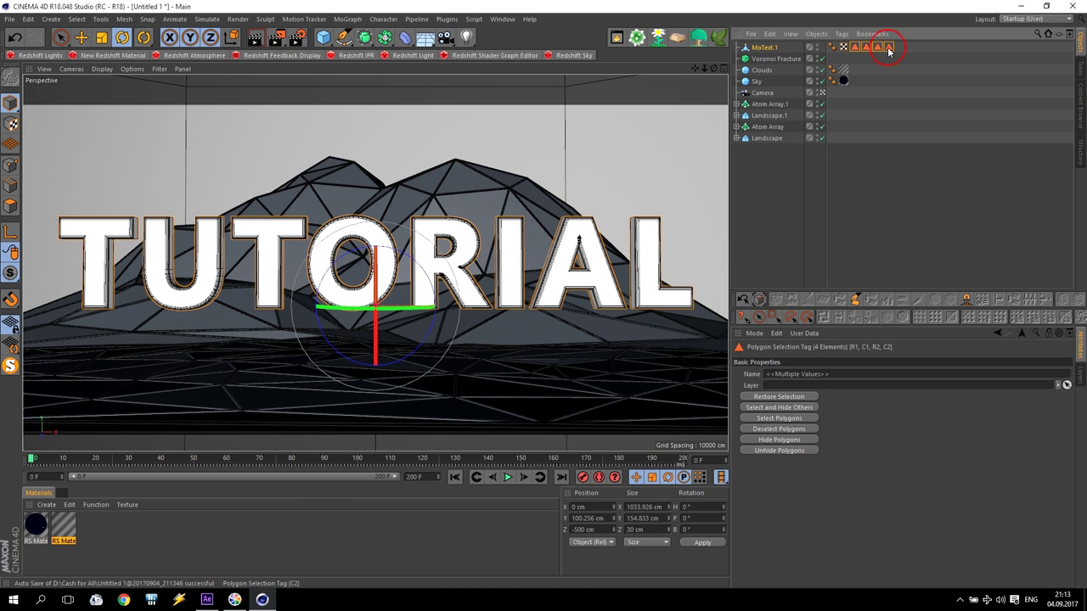
key(Delete)
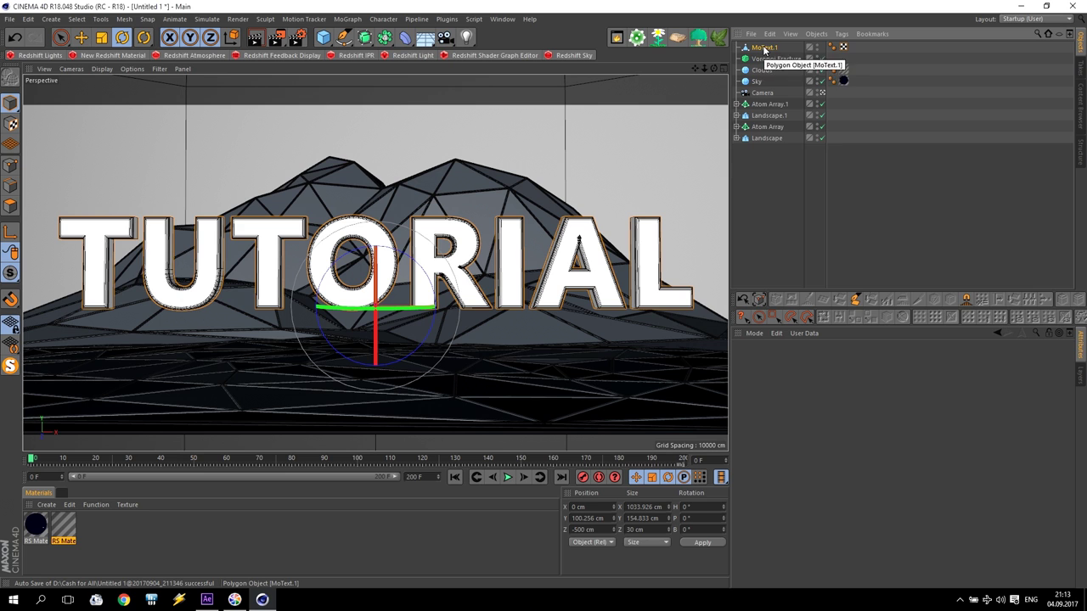
Make MoText.1 a child of the Voronoi Fracture and enable Optimize and Close Holes on the fracture.
mouse_move(764, 48)
mouse_down()
mouse_move(770, 65)
mouse_move(765, 58)
mouse_up()
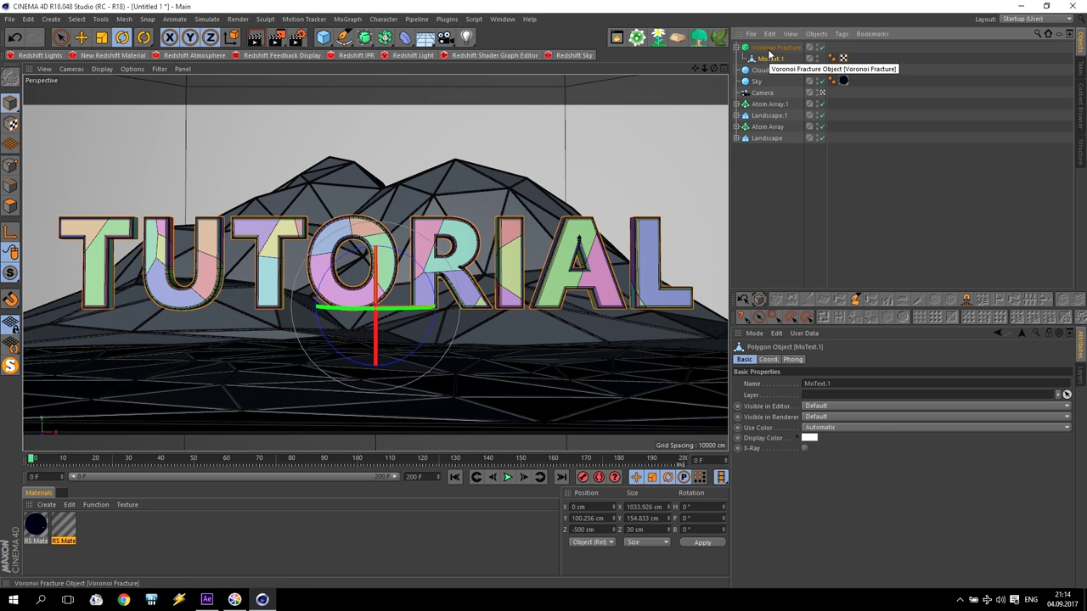
click(773, 47)
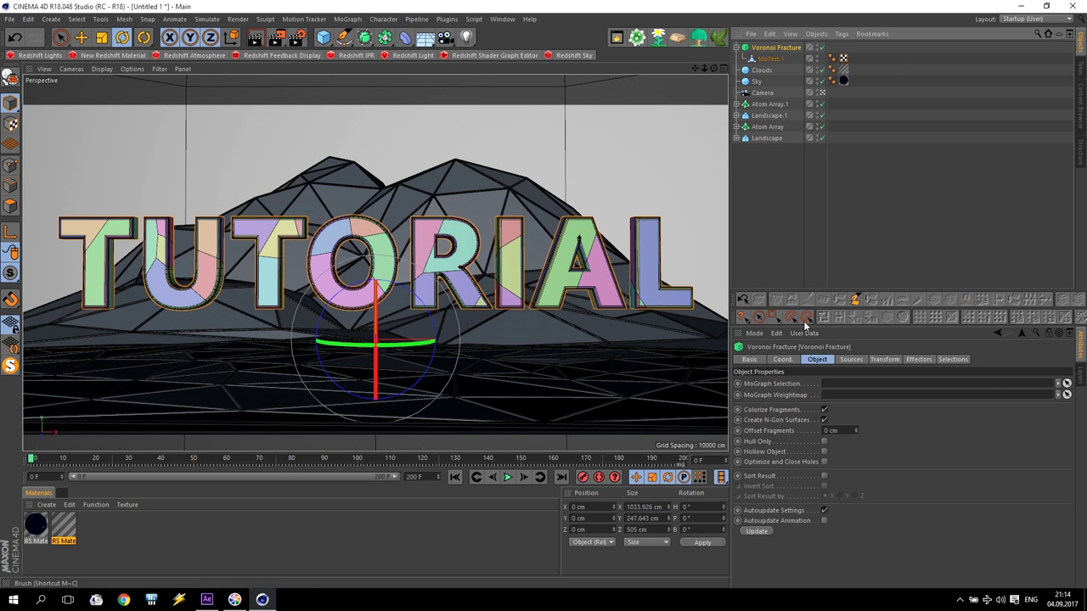
click(824, 462)
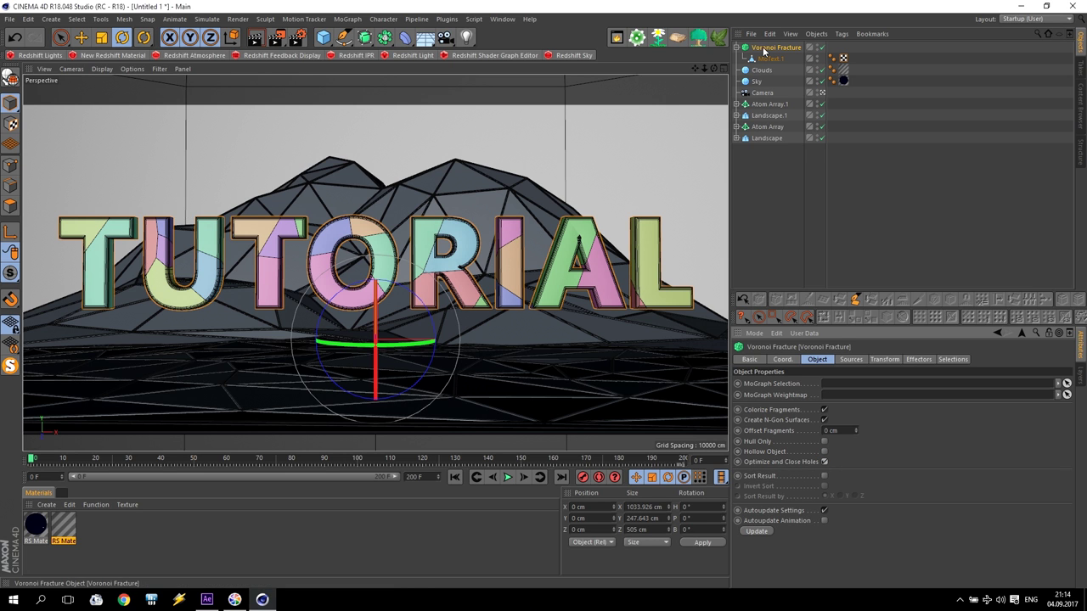
Set the Point Amount of the Voronoi Fracture's Point Generator - Distribution source to 200.
click(849, 361)
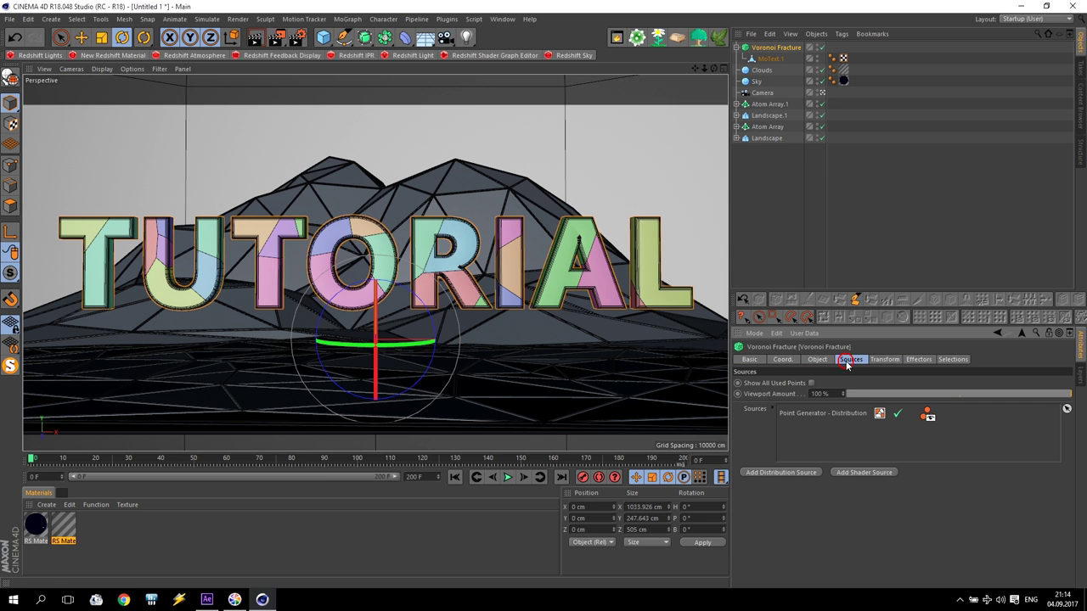
click(808, 416)
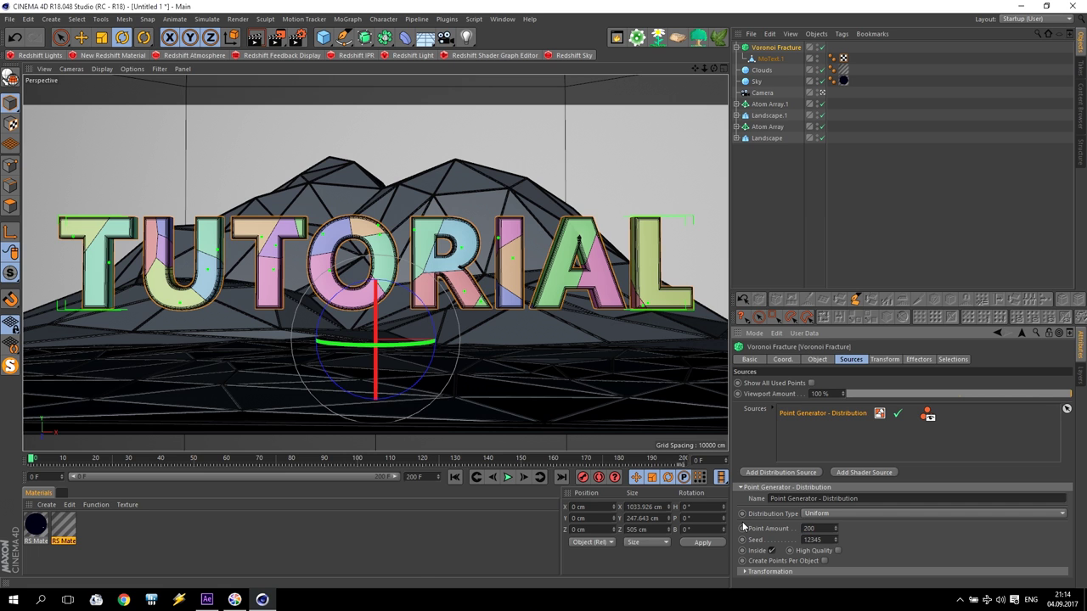
click(601, 153)
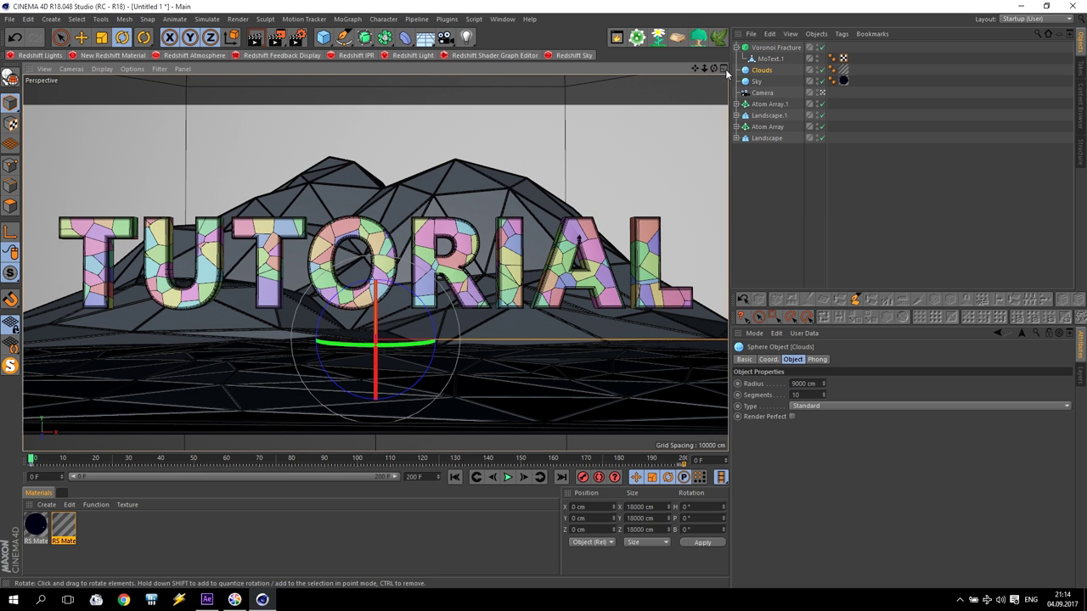
Set the Voronoi Fracture's Offset Fragments to 2 cm and deselect the object.
click(764, 47)
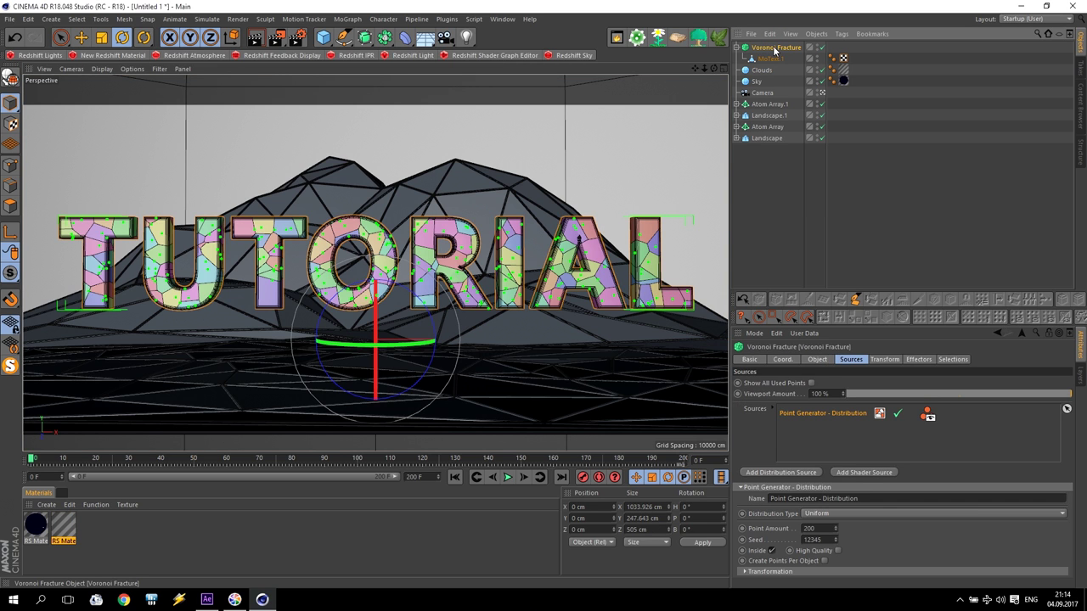
click(816, 360)
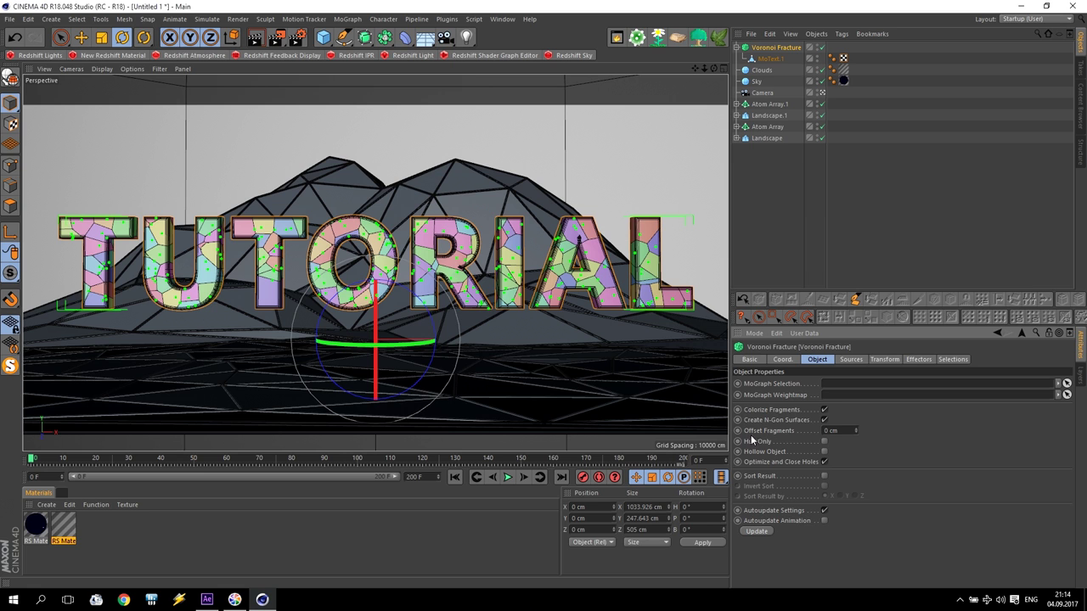
drag(855, 431, 856, 422)
click(855, 431)
drag(857, 431, 854, 431)
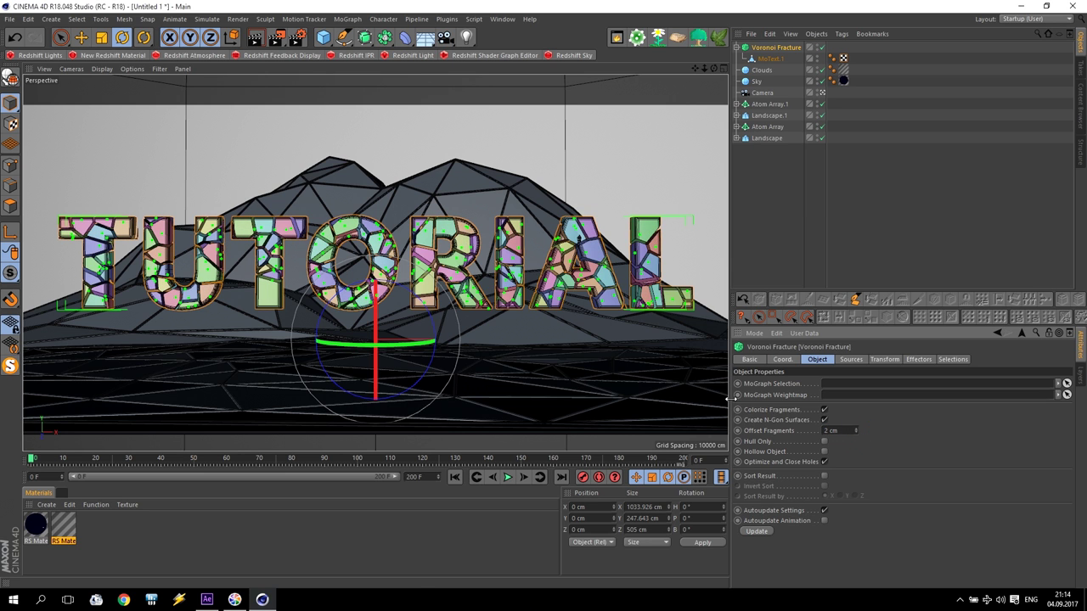
click(583, 152)
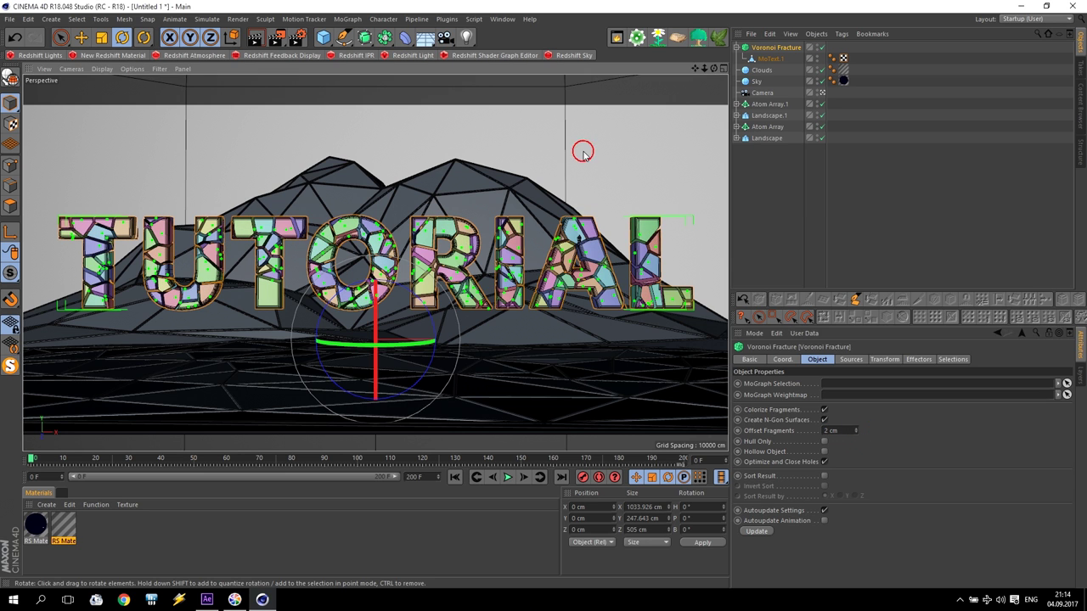
Render the scene to the Picture Viewer, examine the fractured text at full window size and close the viewer.
click(277, 40)
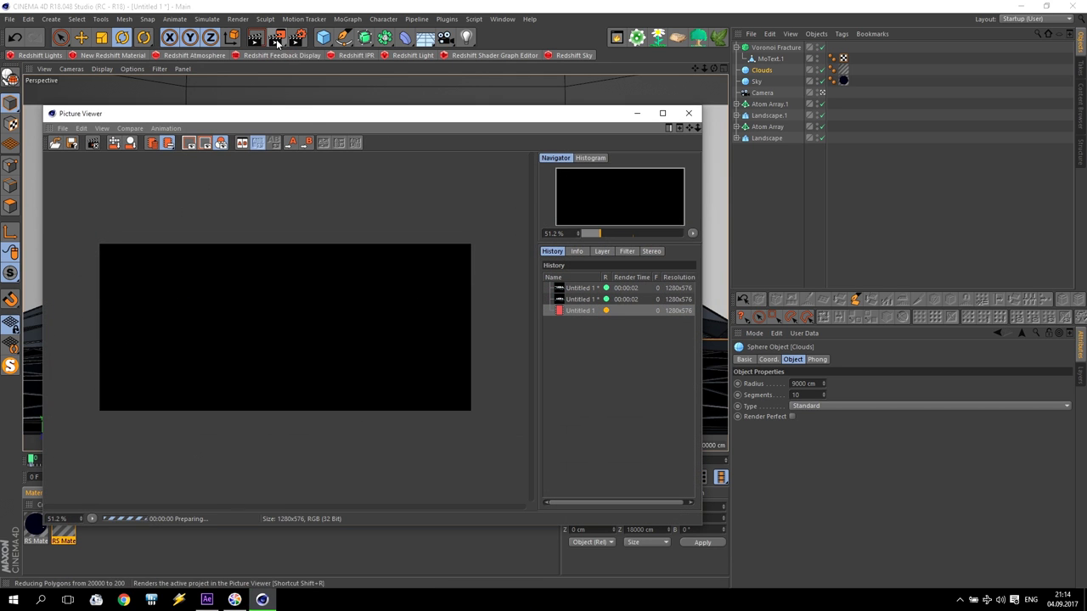
click(662, 113)
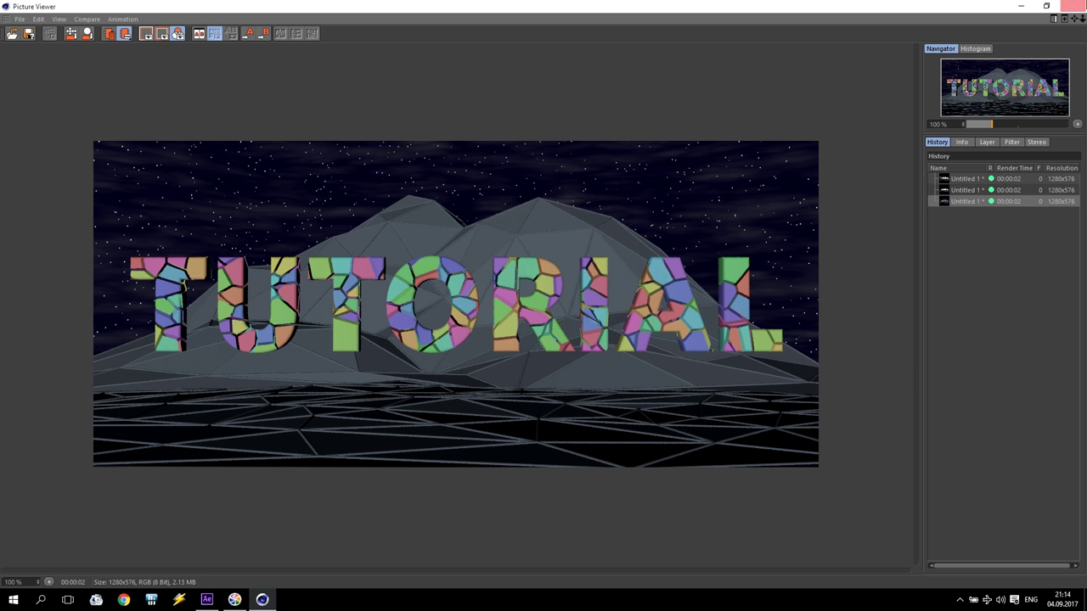
click(1072, 6)
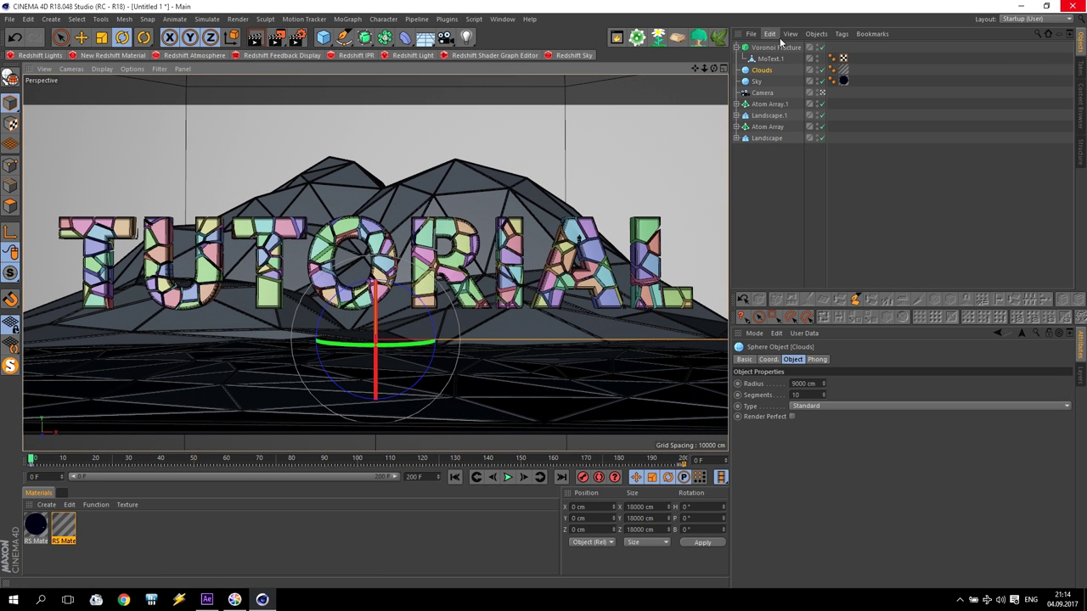
Add a Plain effector to the Voronoi Fracture.
click(774, 48)
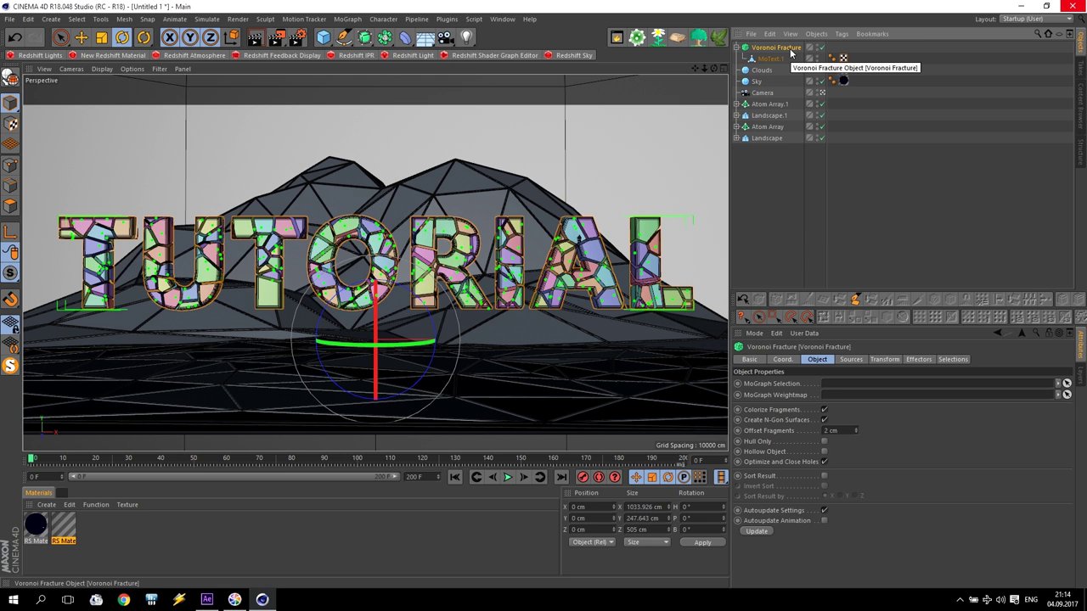
click(340, 20)
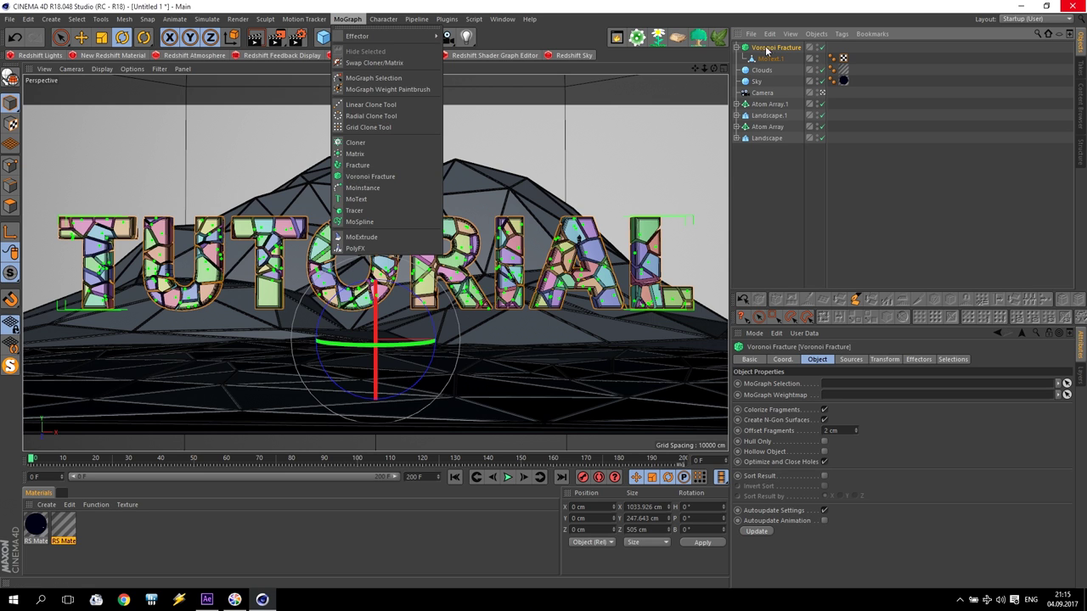
click(347, 19)
click(347, 19)
mouse_move(346, 37)
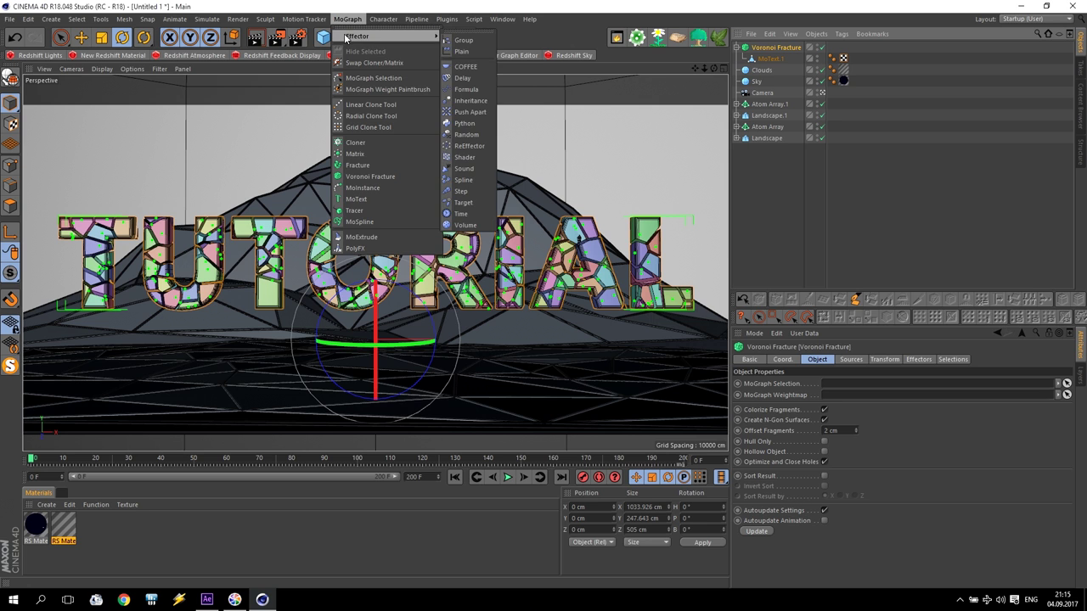
click(461, 50)
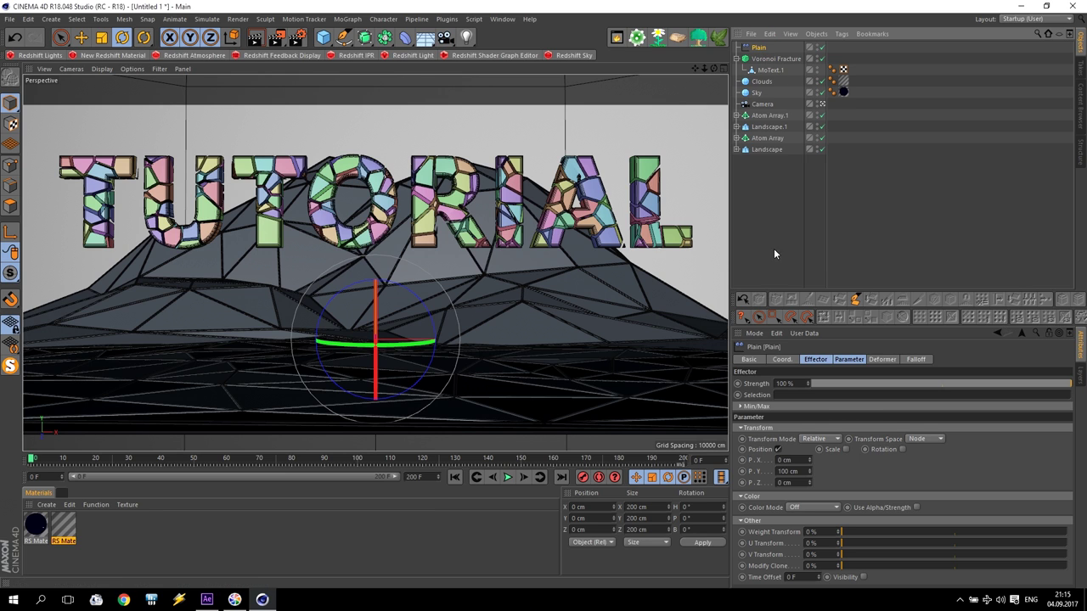
Set the Plain effector's Y position offset to 0 cm.
click(850, 360)
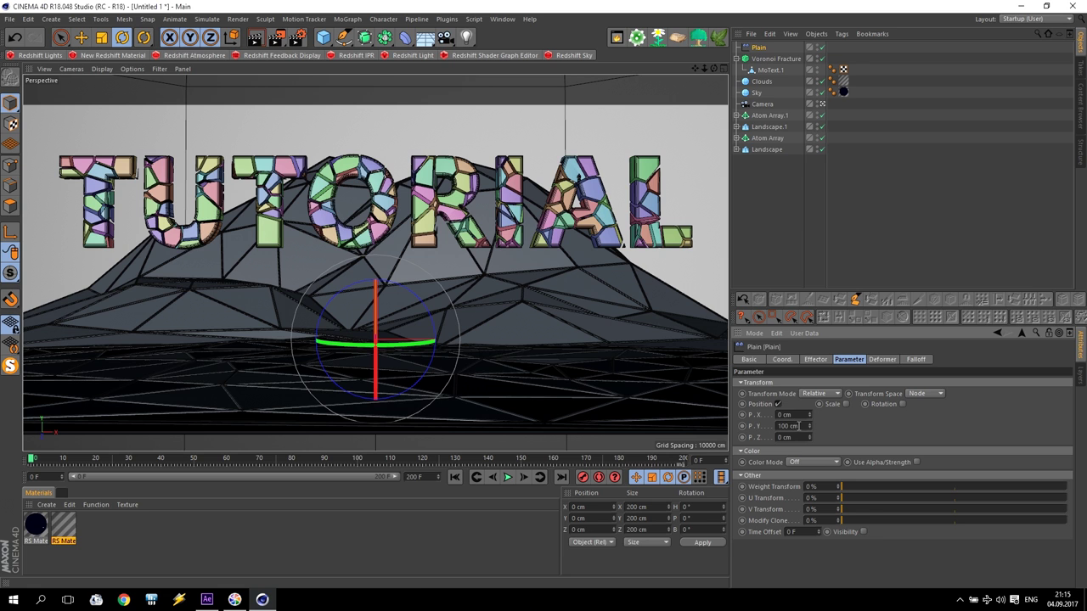
click(802, 427)
text(0)
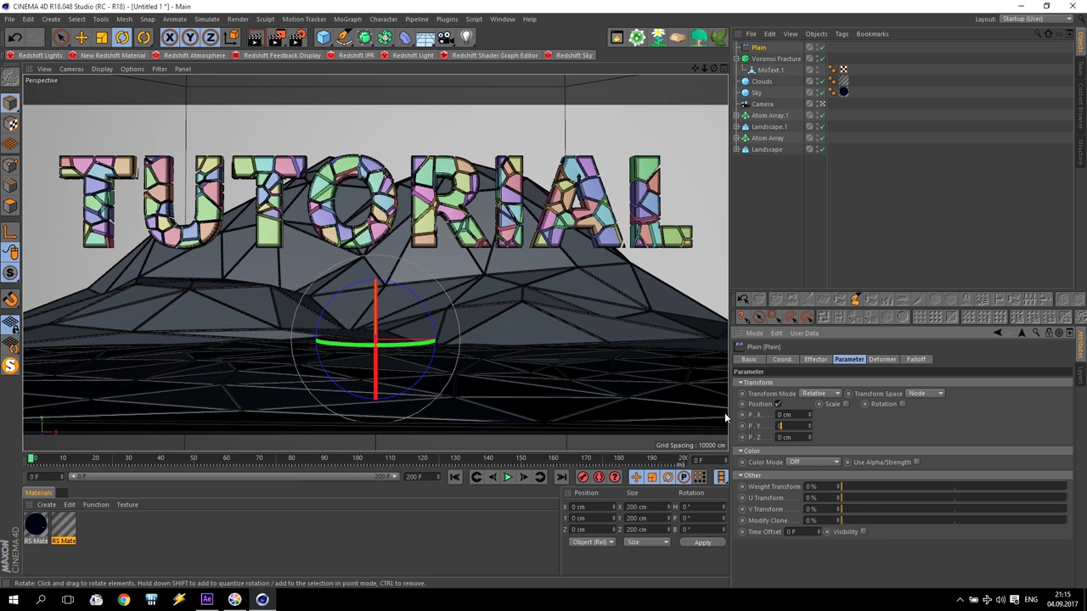
key(Return)
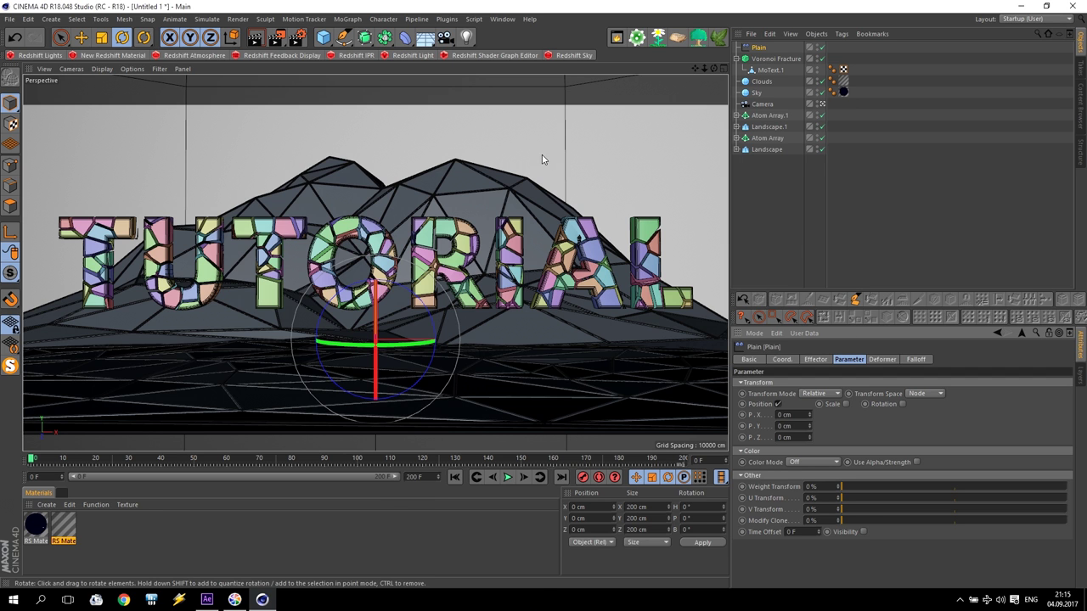
Move the Plain effector onto the text, to about 165 cm in Y and -486 cm in Z, using the orthographic views.
middle_click(481, 226)
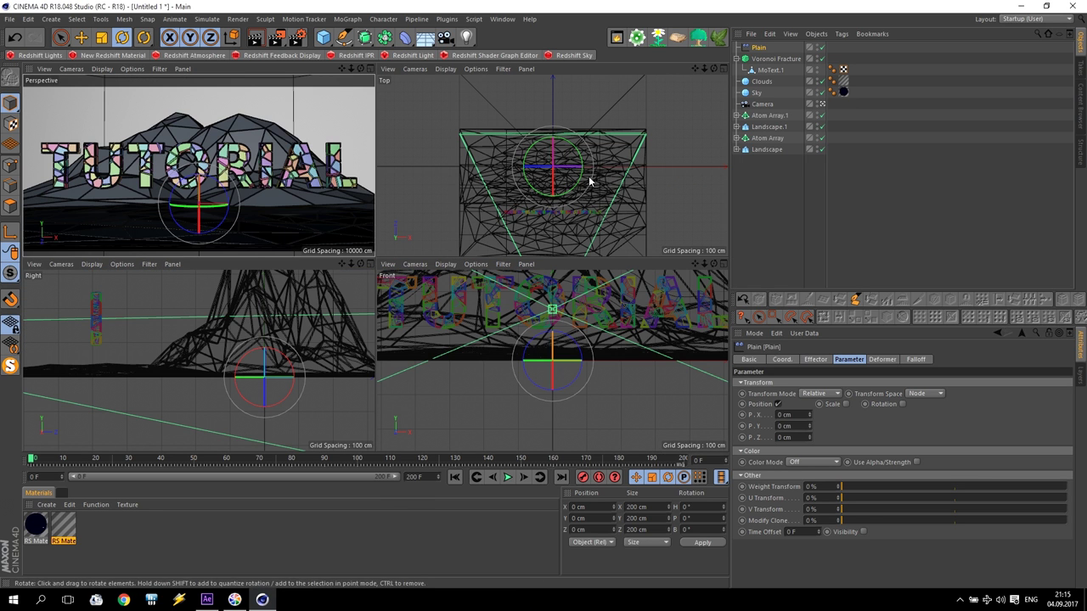
key(e)
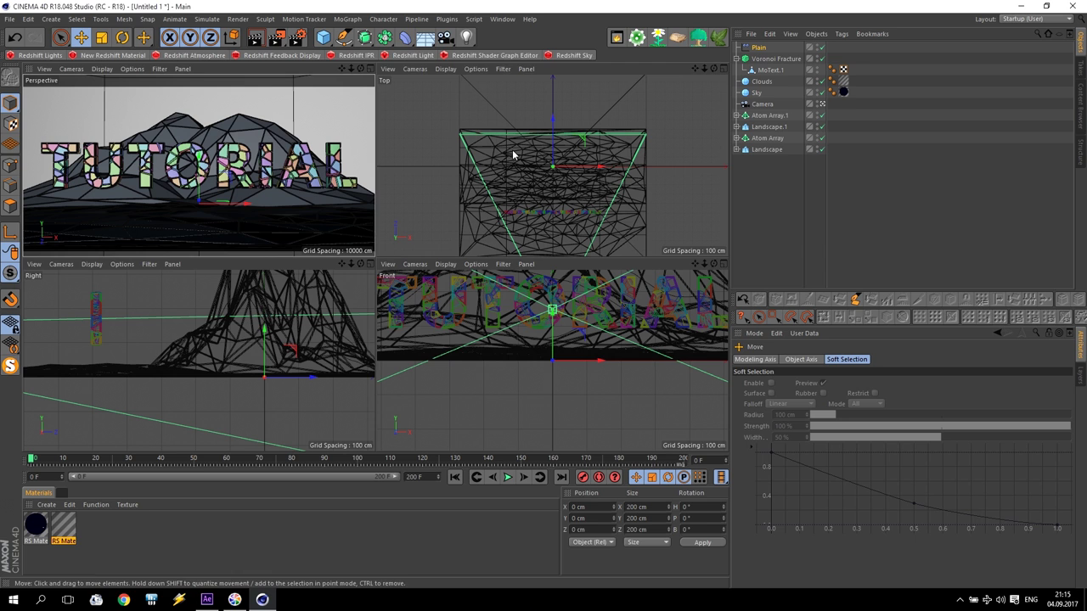
drag(553, 139, 548, 185)
drag(553, 342, 557, 281)
middle_click(212, 158)
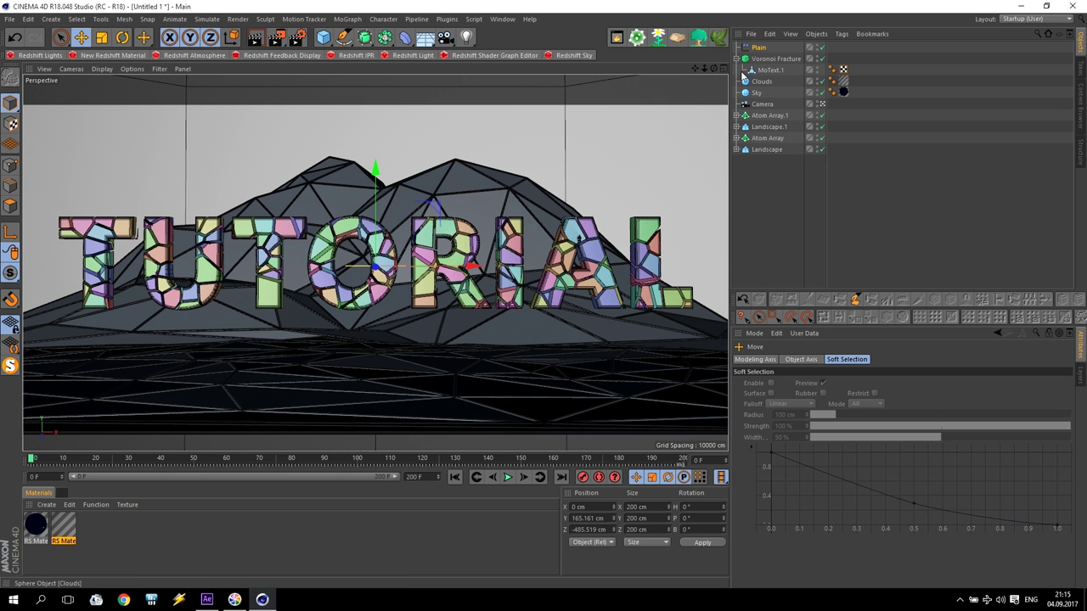
Give the Plain effector a Sphere falloff with a size of 200 cm on all three axes.
click(758, 48)
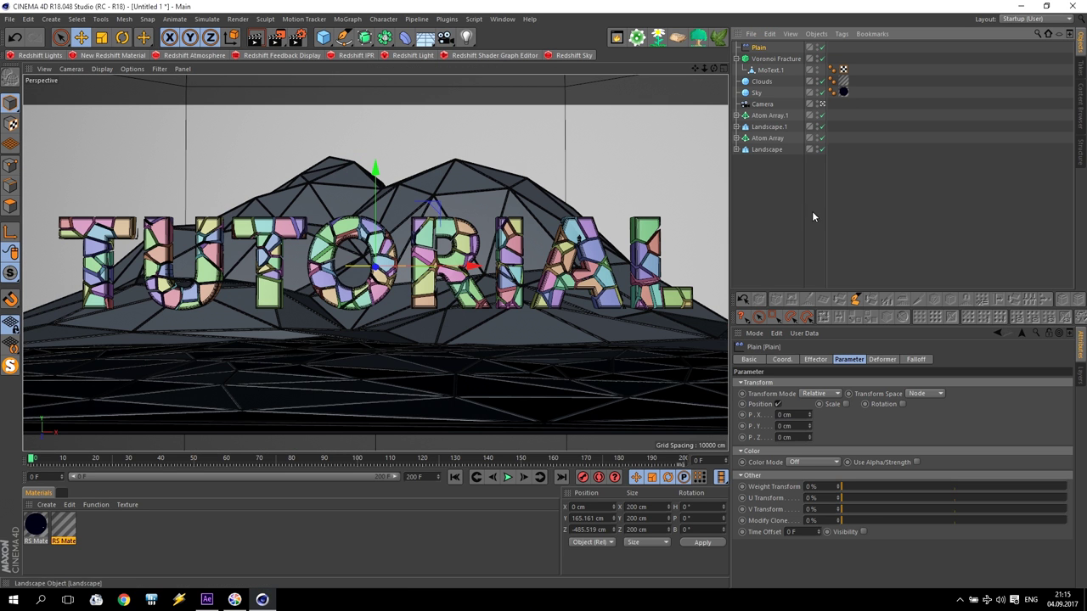
click(916, 360)
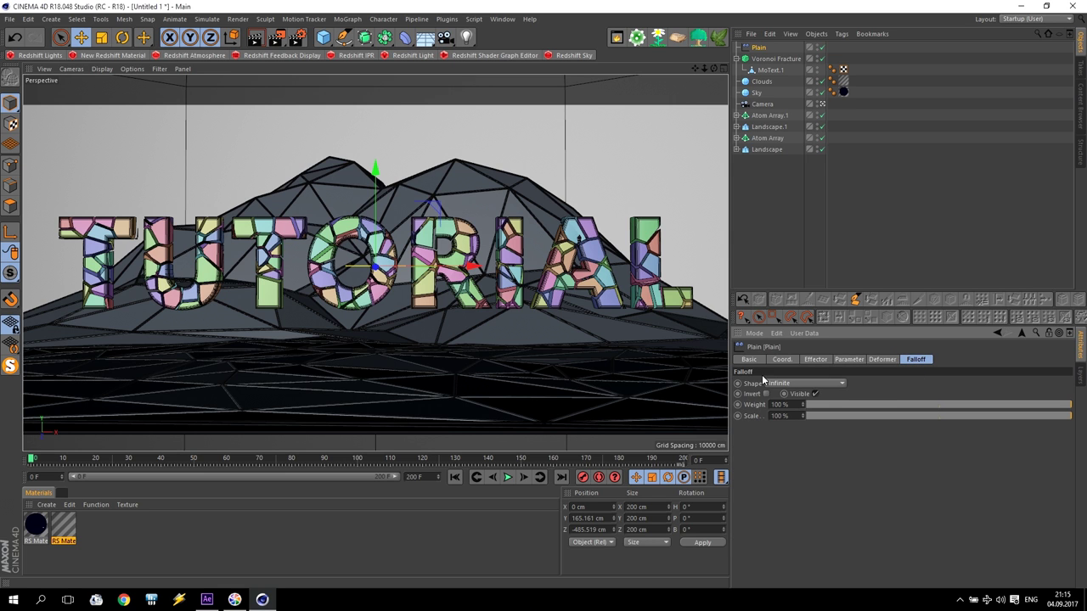
click(792, 384)
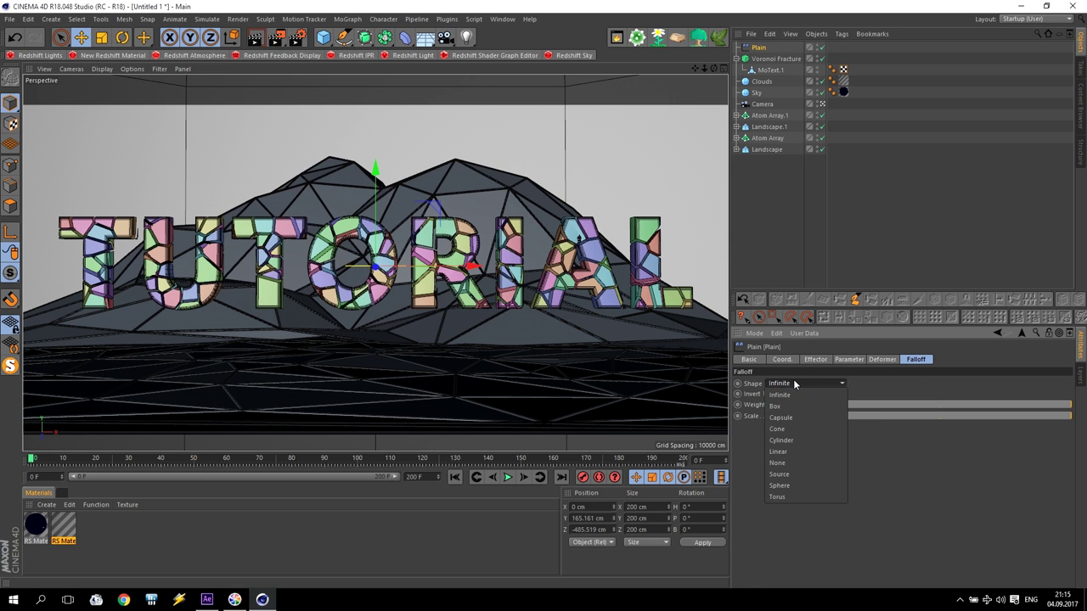
click(805, 485)
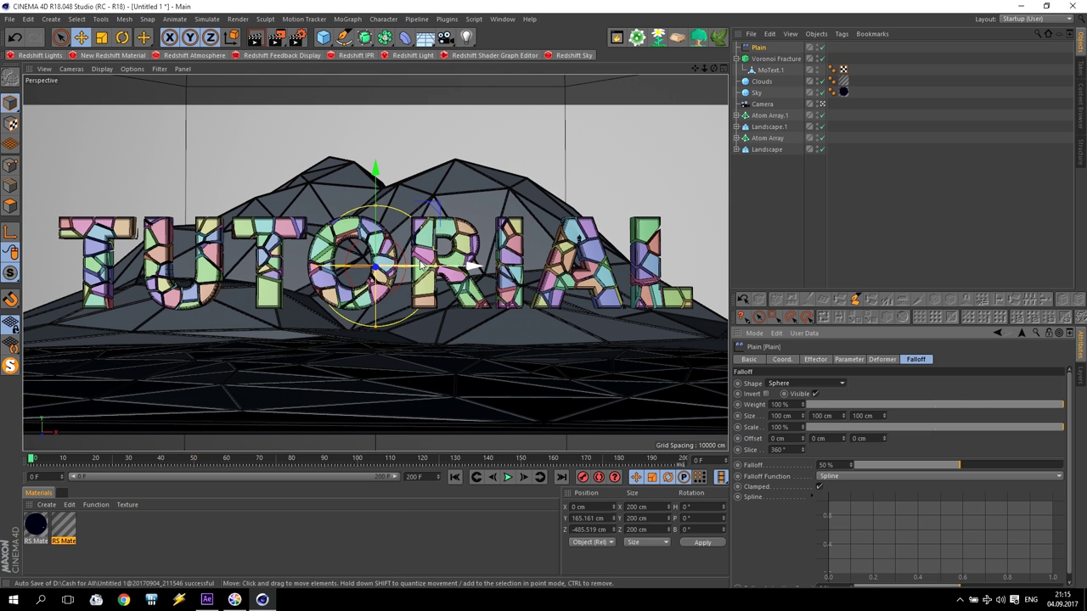
click(782, 416)
text(200)
click(839, 416)
text(20200)
key(Return)
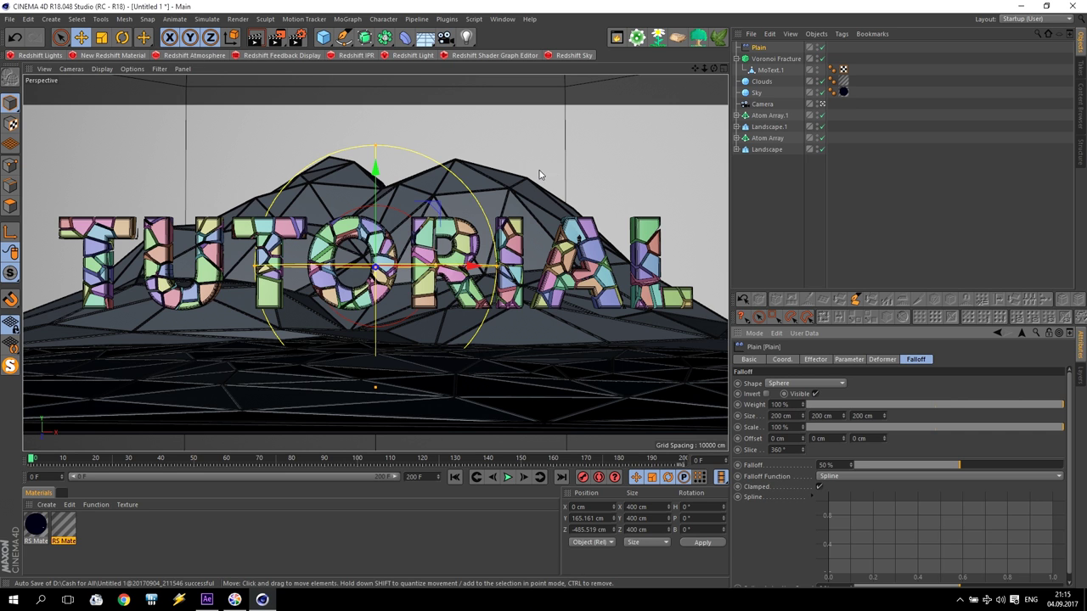
Enable Scale with Uniform Scale on the Plain effector and set the scale to -1.
click(850, 360)
click(846, 405)
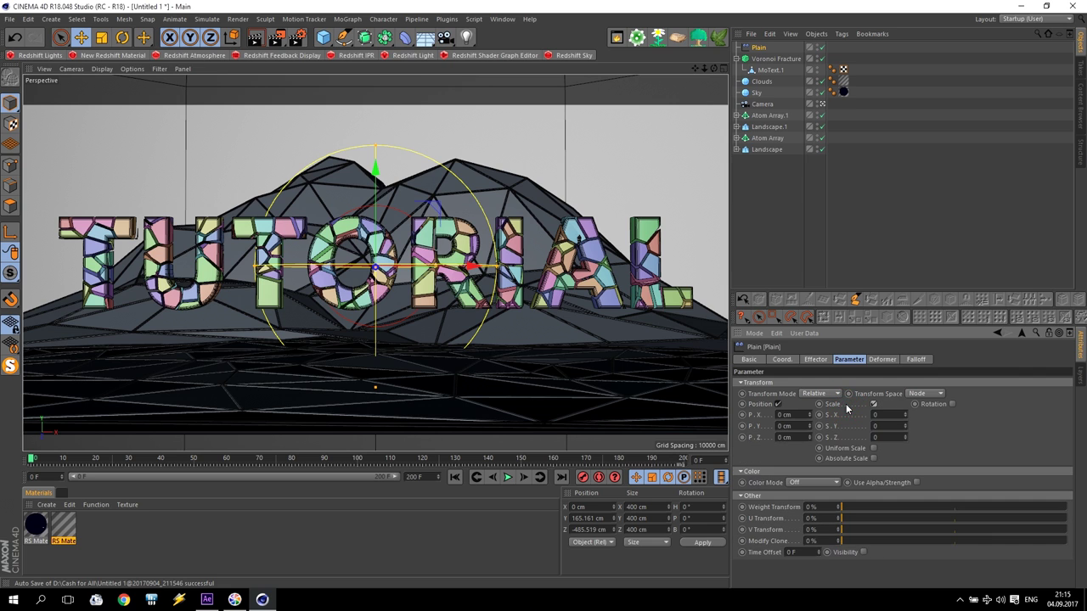
click(874, 449)
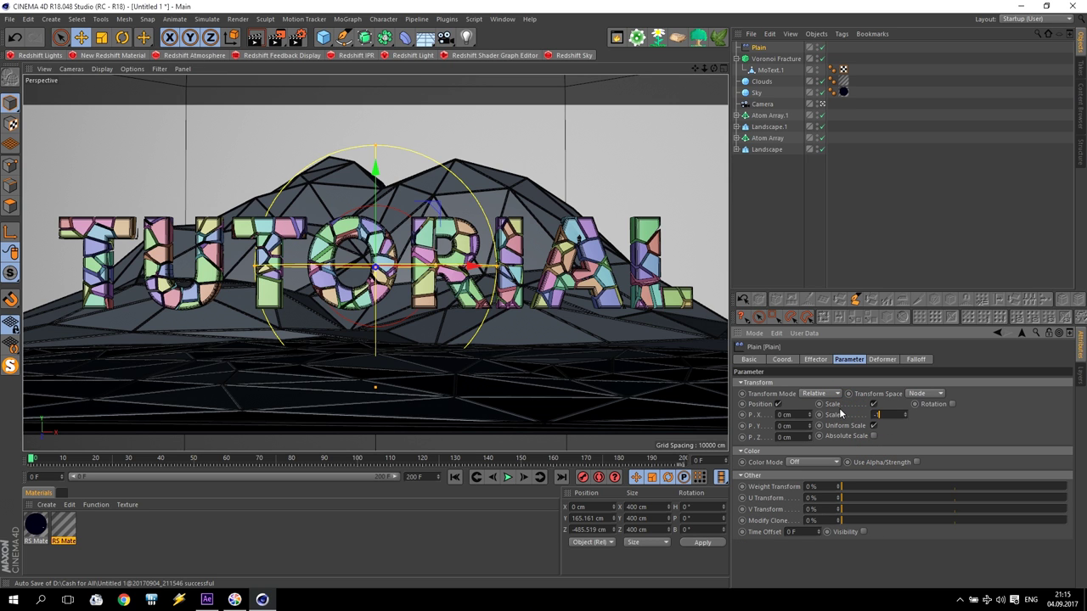
text(-1)
key(Return)
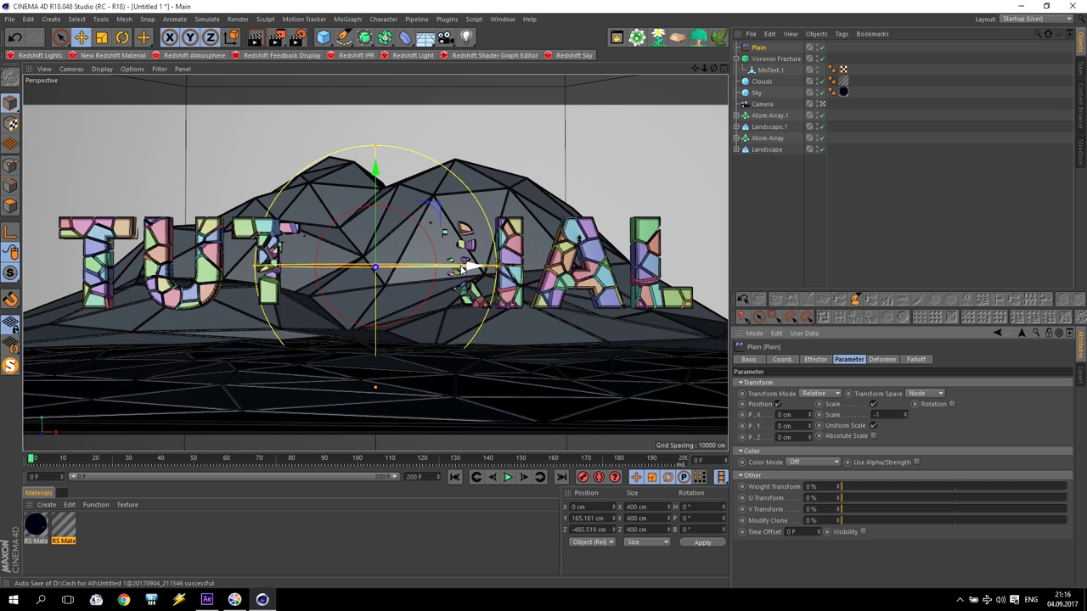
Invert the Plain effector's falloff and test its effect by sliding the effector along X, undoing each move.
drag(468, 268, 448, 280)
click(14, 38)
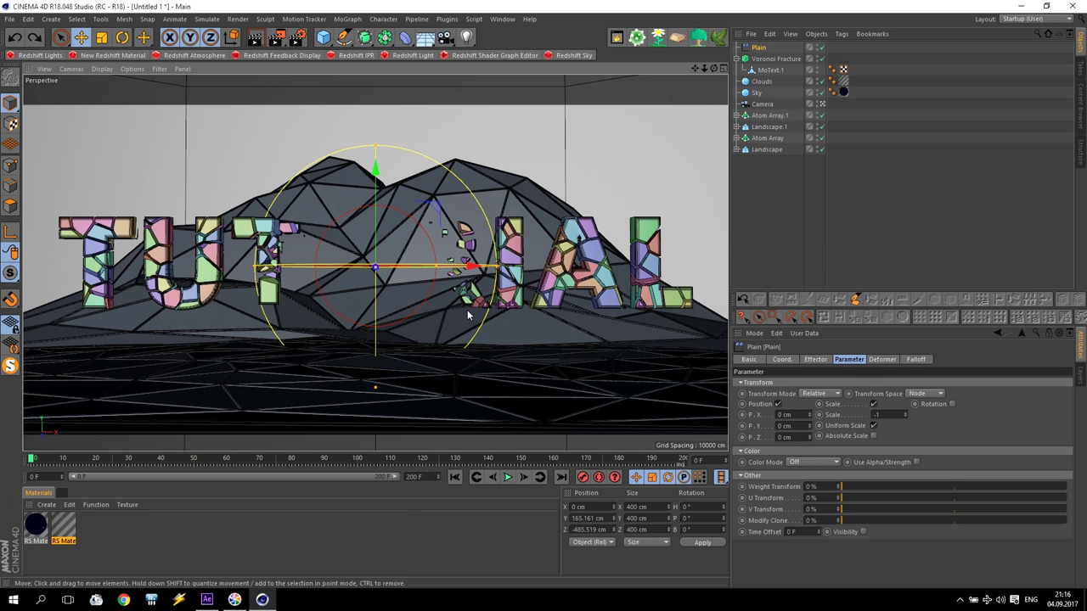
click(919, 361)
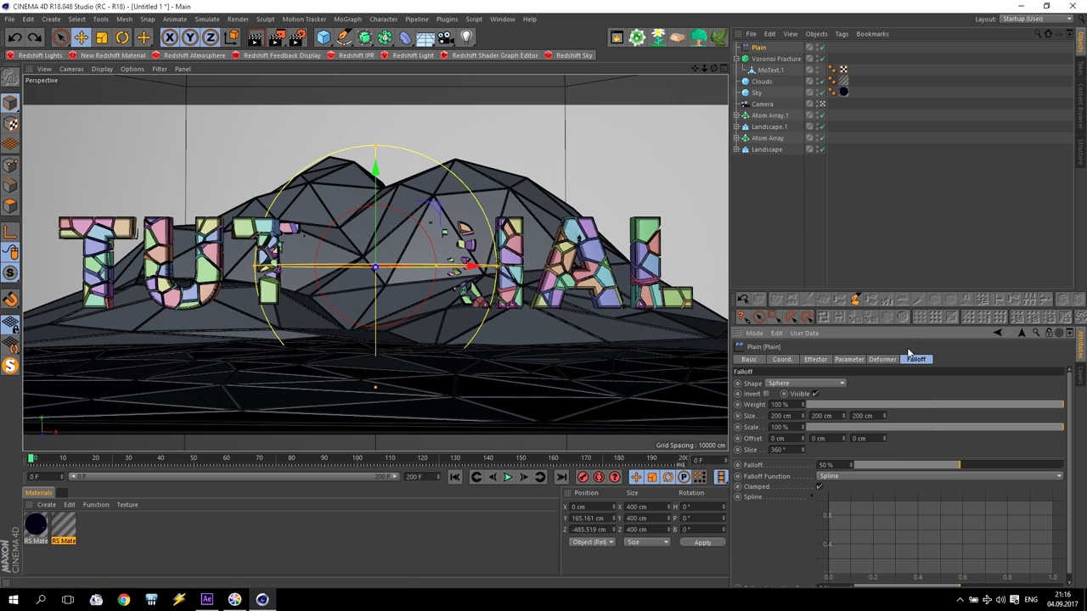
click(767, 395)
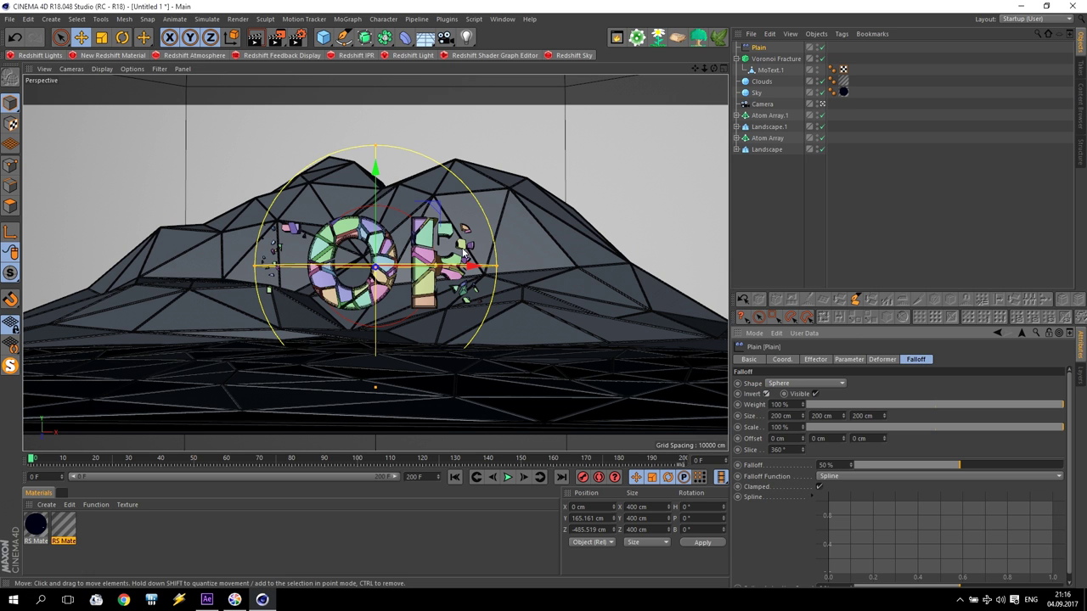
drag(478, 270, 501, 282)
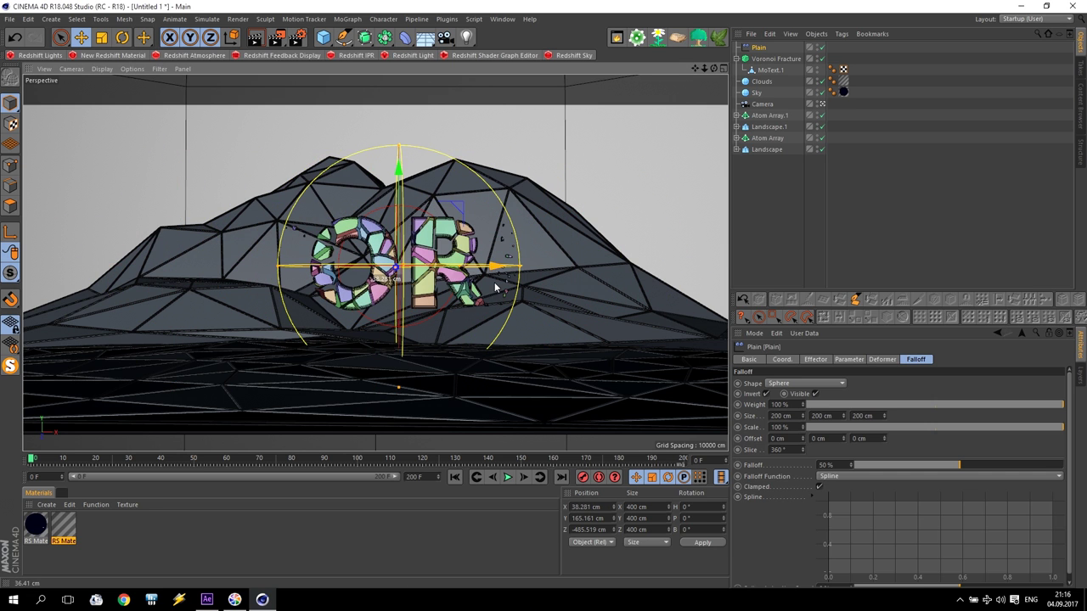
click(15, 37)
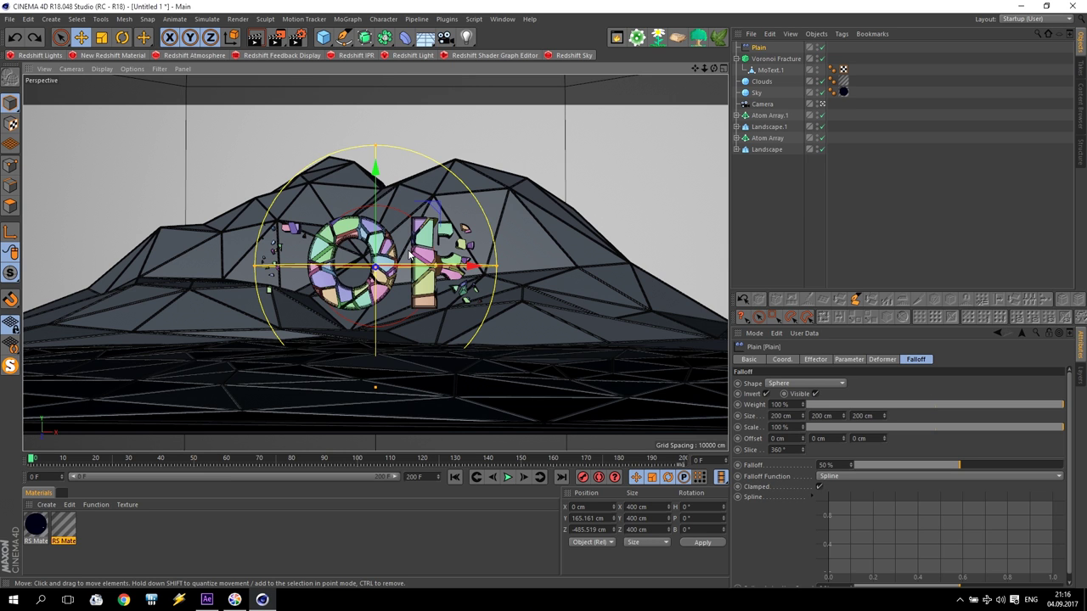
At frame 50, set the Plain effector's falloff size to 0 cm on all three axes and keyframe it.
drag(843, 417, 838, 416)
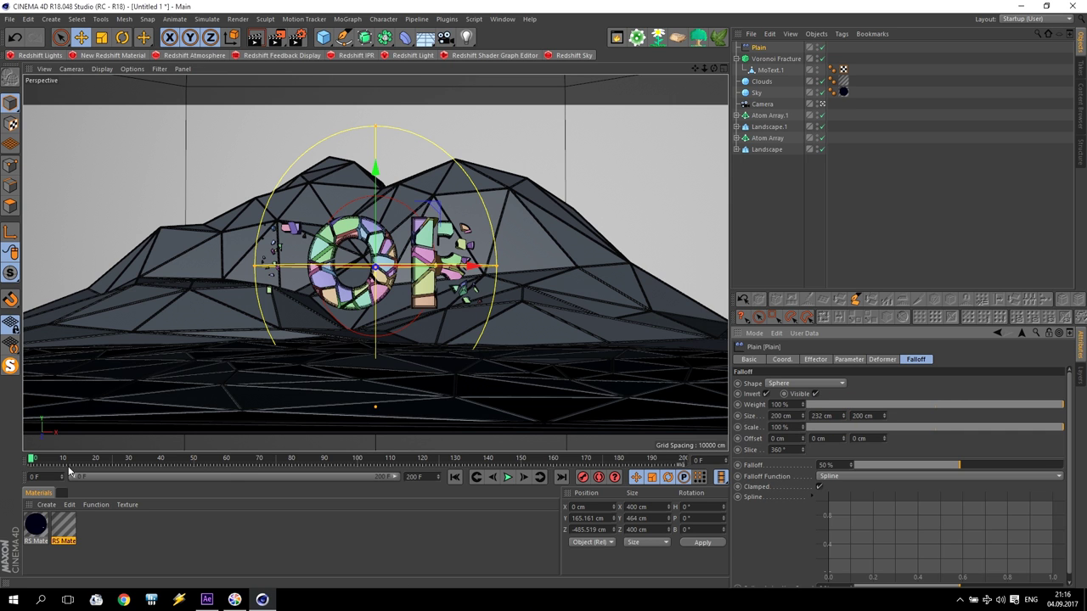
drag(31, 458, 195, 461)
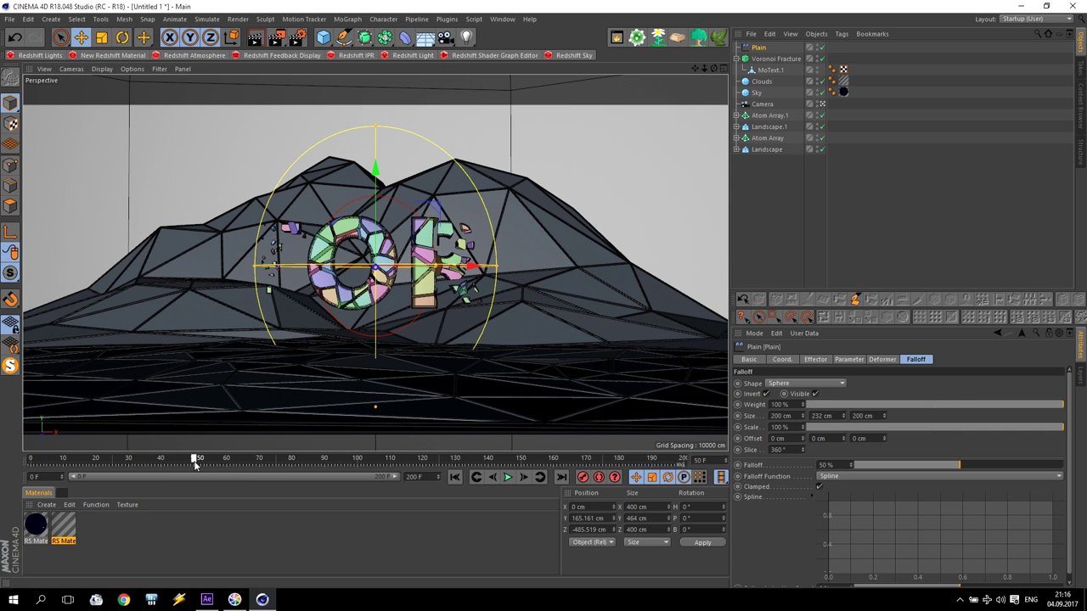
double_click(781, 416)
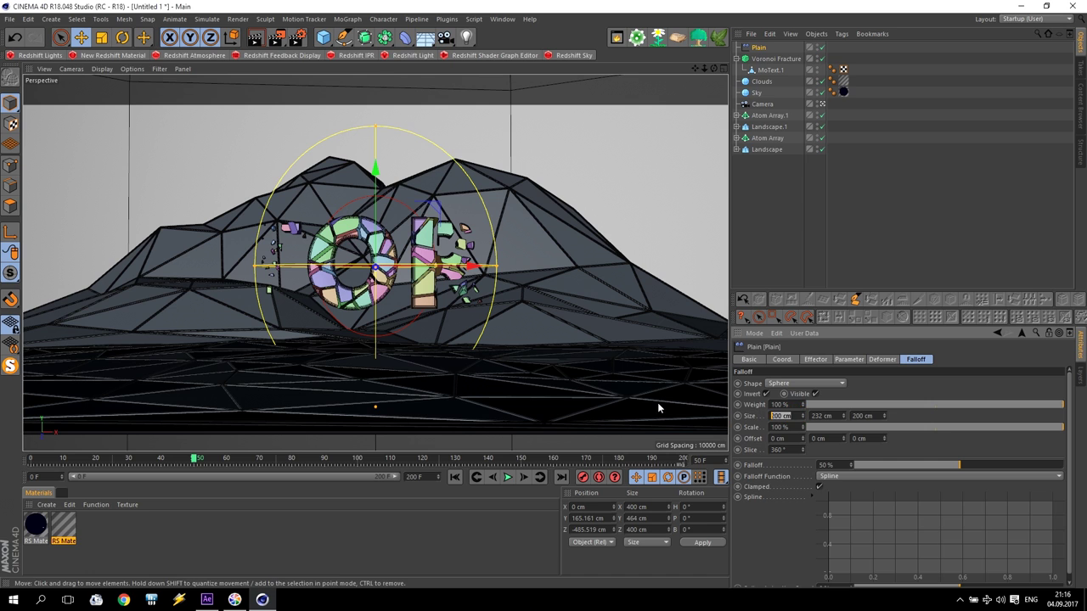
text(00)
key(Tab)
text(0)
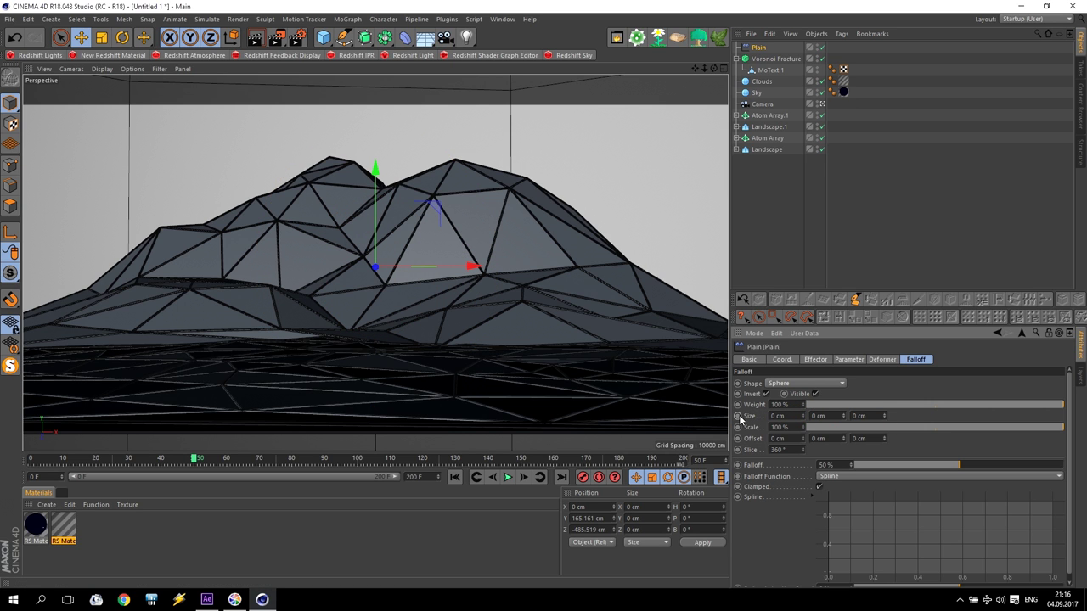
At frame 150, set the falloff size to about 1282 cm in X and 250 cm in Y and Z.
drag(230, 462, 522, 470)
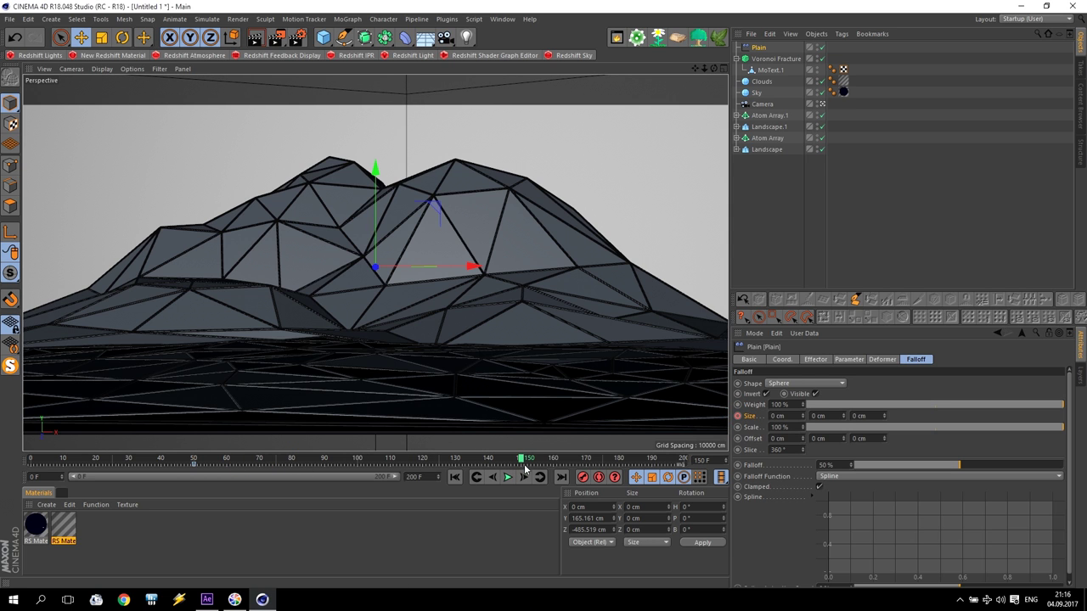
click(841, 415)
text(250)
key(Return)
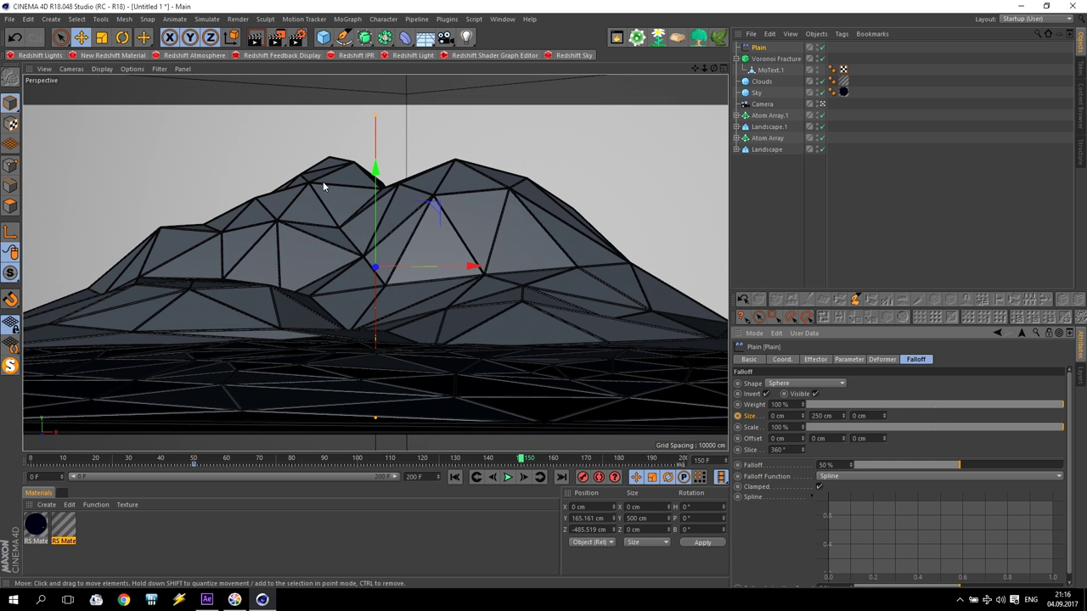
click(862, 415)
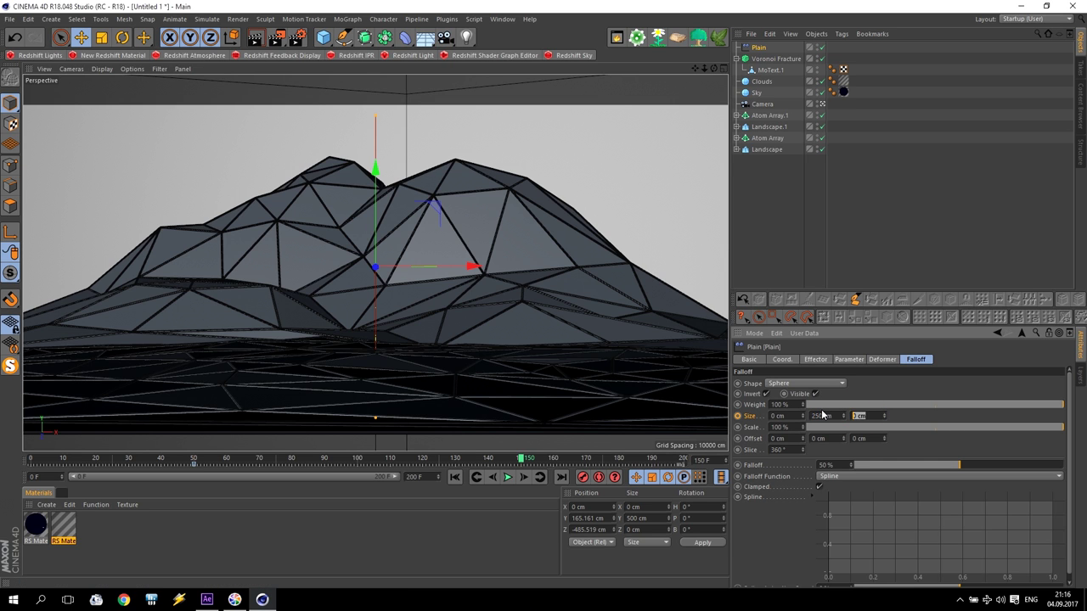
key(Return)
drag(803, 416, 803, 330)
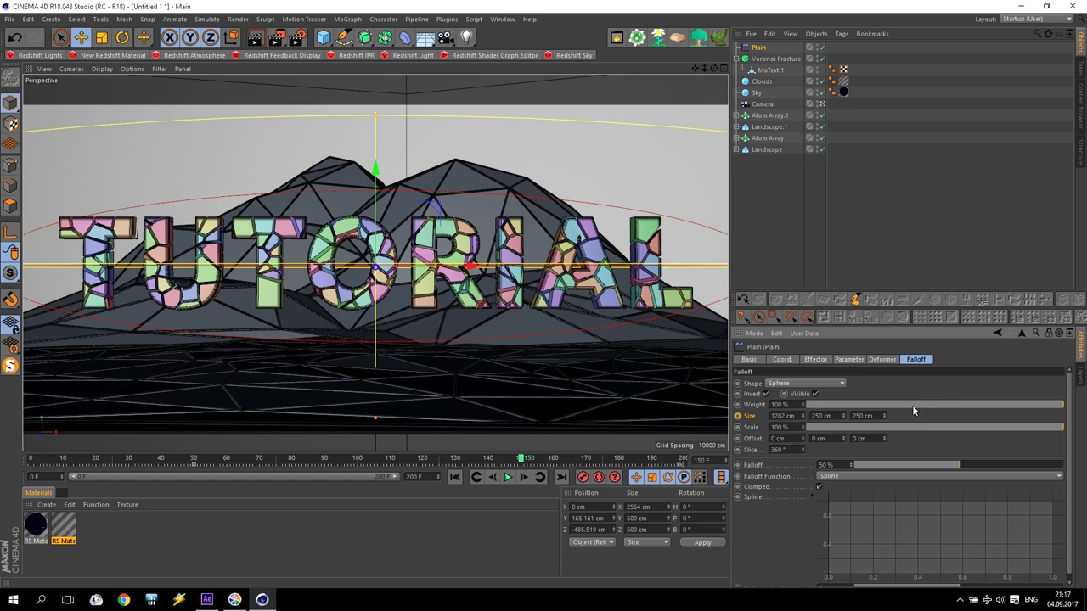
Set the falloff size to 1300 cm in X and 300 cm in Y and Z, keyframe it, and scrub back to frame 83.
drag(883, 416, 700, 417)
text(300)
key(Return)
drag(841, 416, 746, 405)
text(300)
key(Return)
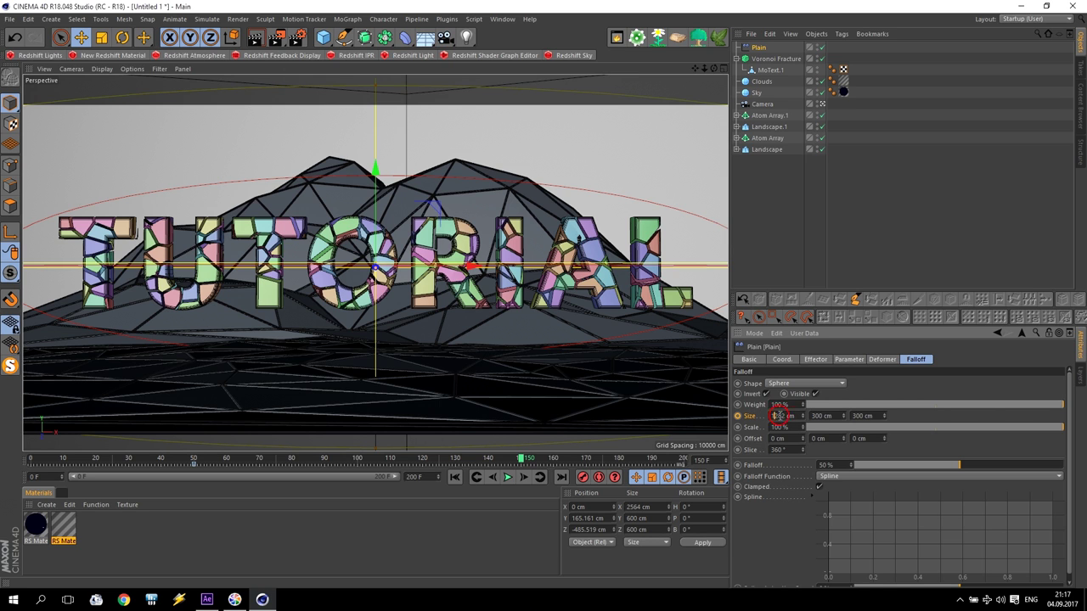
text(1300)
key(Return)
drag(522, 460, 302, 460)
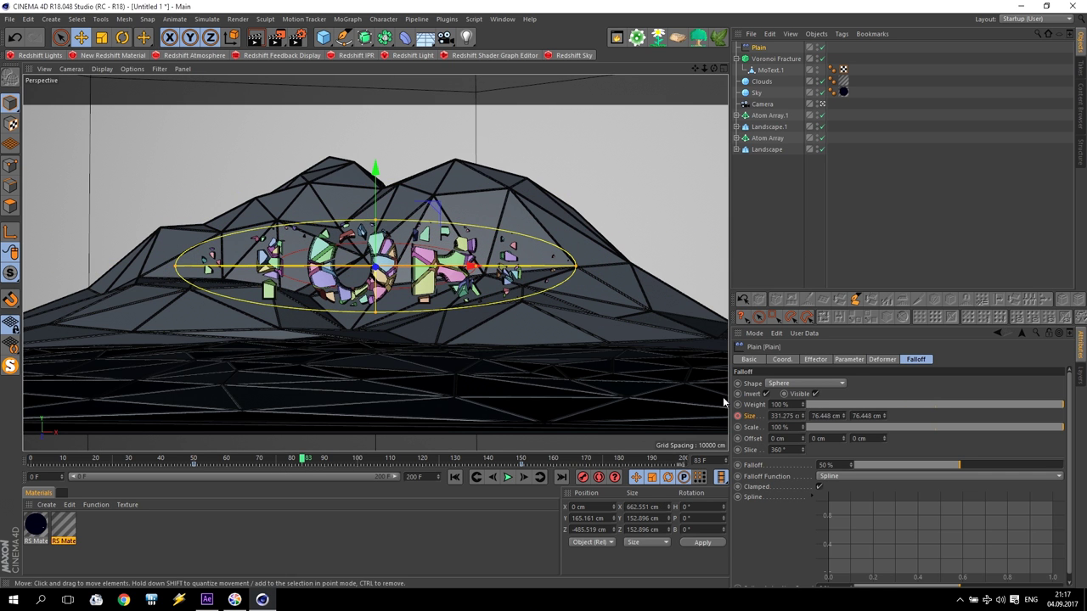
Enable rotation on the Plain effector, set H, P and B to 360°, and scrub ahead to frame 91.
click(849, 359)
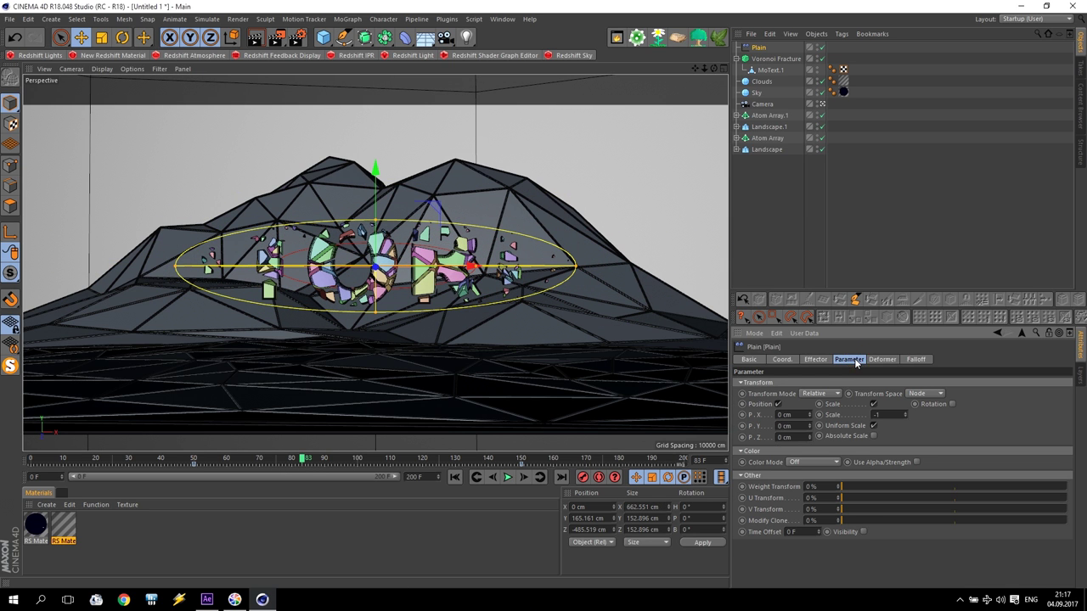
click(952, 404)
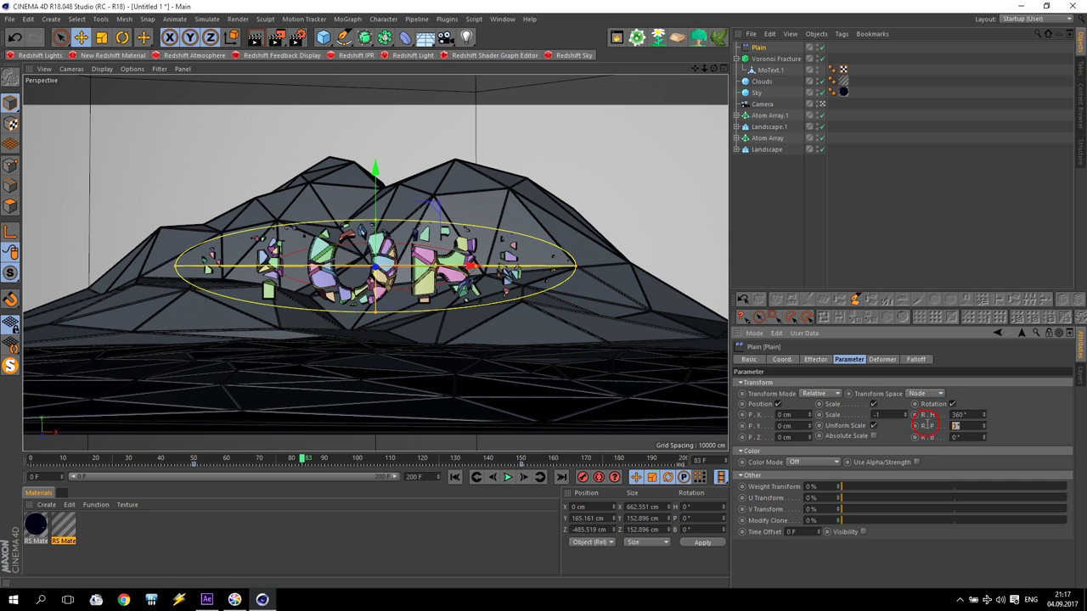
text(6)
key(Tab)
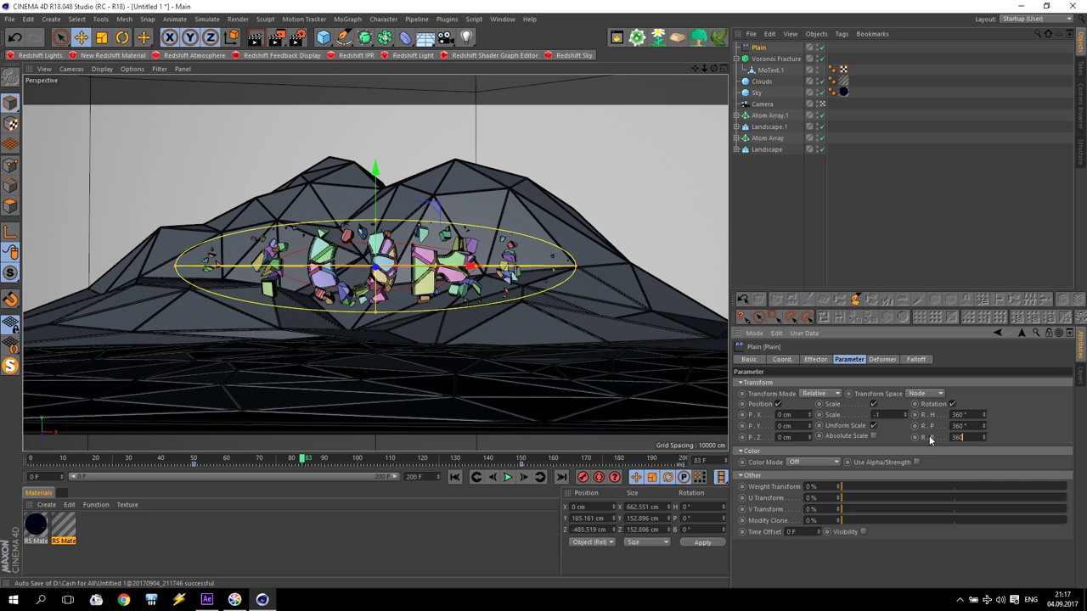
text(360)
key(Return)
drag(306, 459, 328, 459)
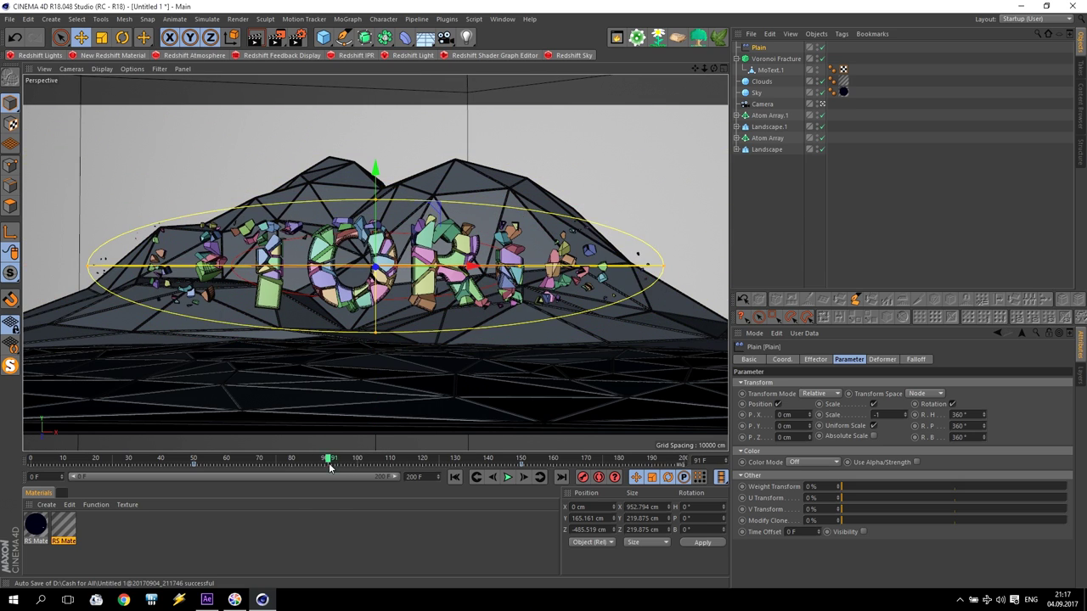
Try an X position offset of -1188 cm on the Plain effector, scrub to frame 108, and reset the offset to 0 cm.
drag(811, 416, 703, 415)
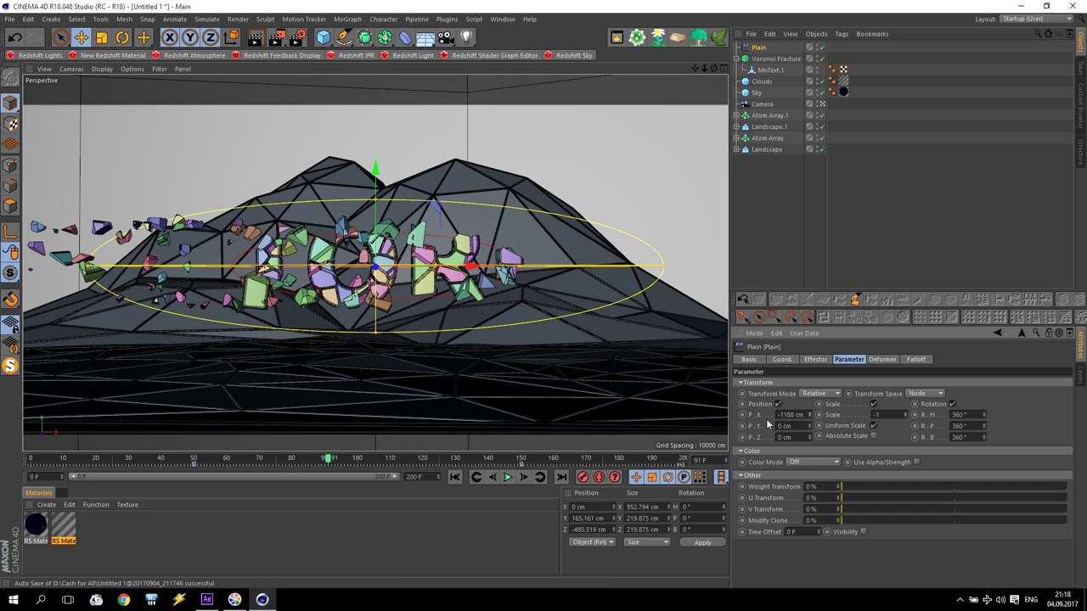
drag(327, 466, 385, 466)
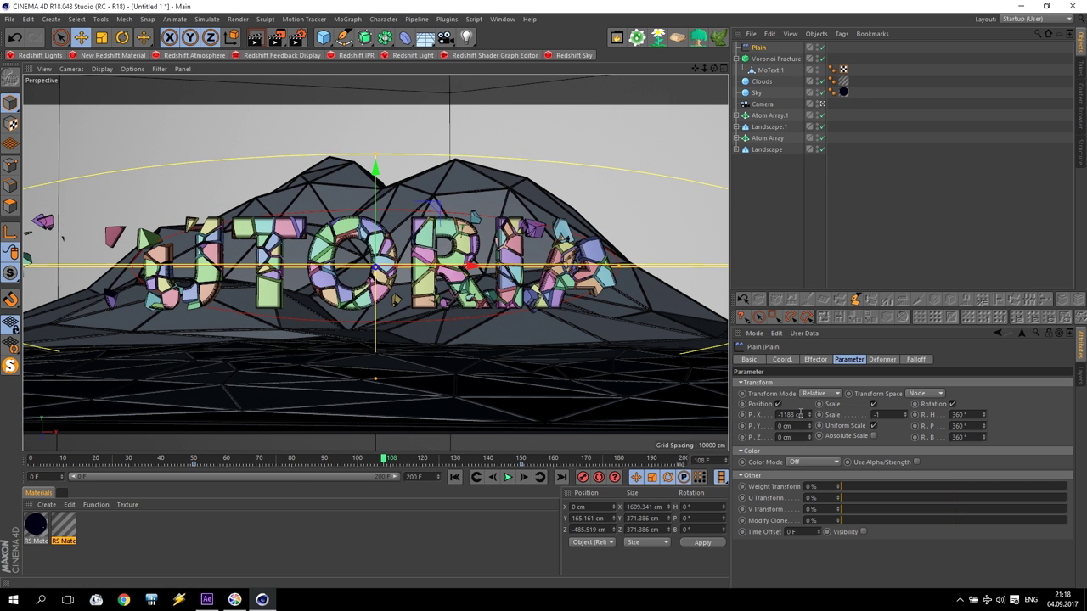
click(799, 415)
text(0)
key(Return)
Try a Y position offset of 1809 cm on the Plain effector, reset it, and try 856 cm in Z.
drag(809, 432, 629, 433)
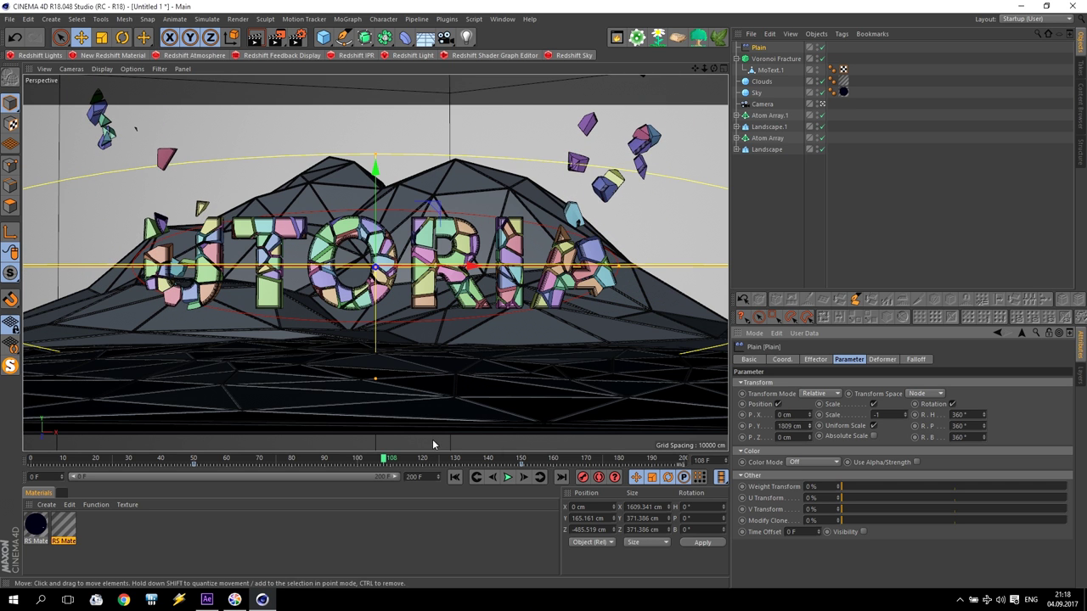
drag(383, 459, 439, 458)
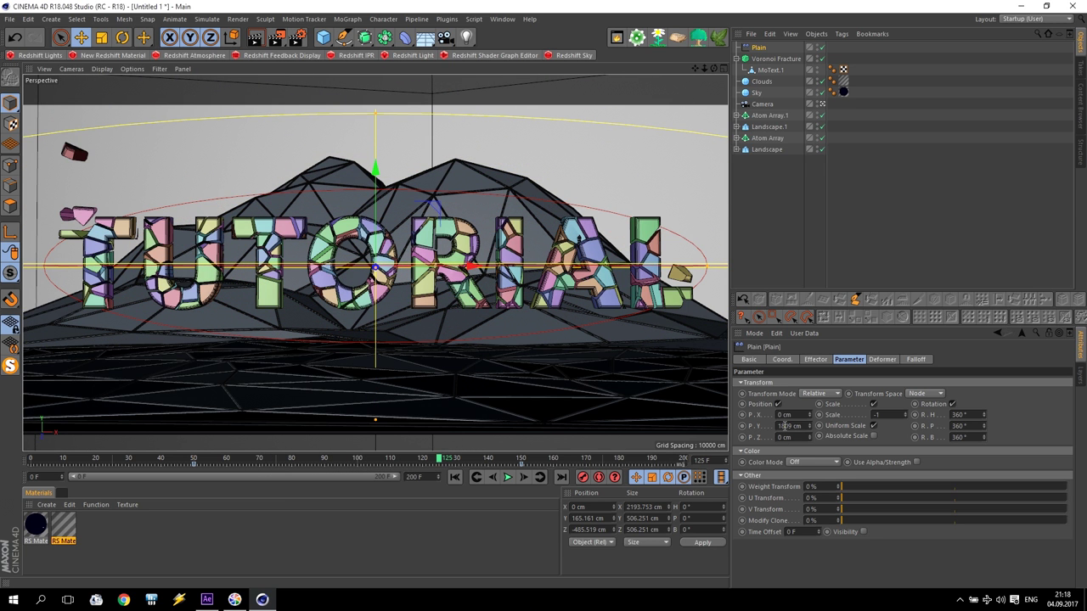
click(781, 425)
key(Return)
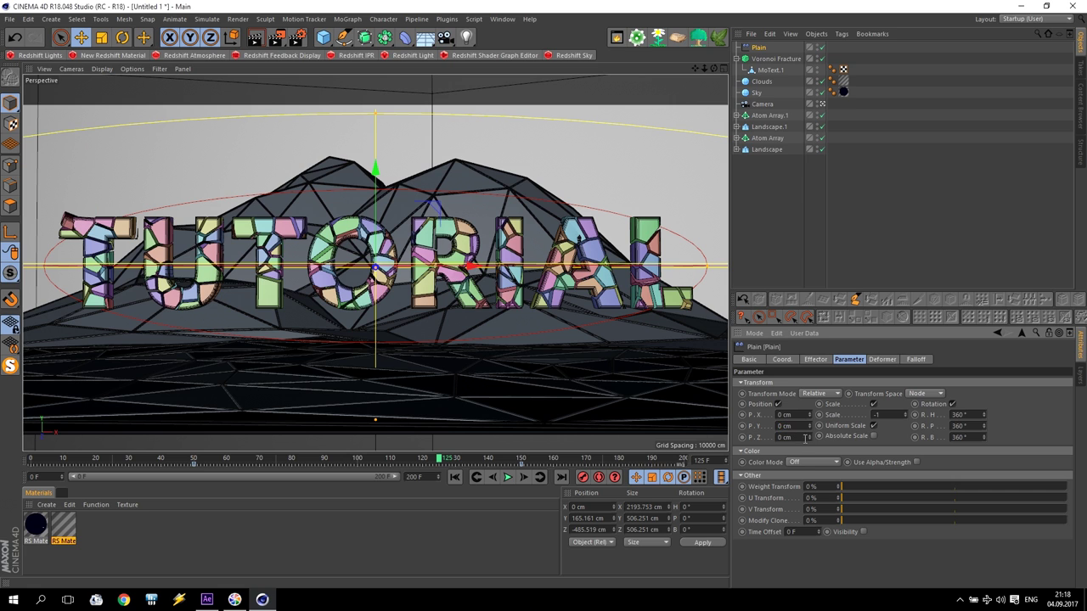
click(780, 437)
drag(808, 439, 490, 396)
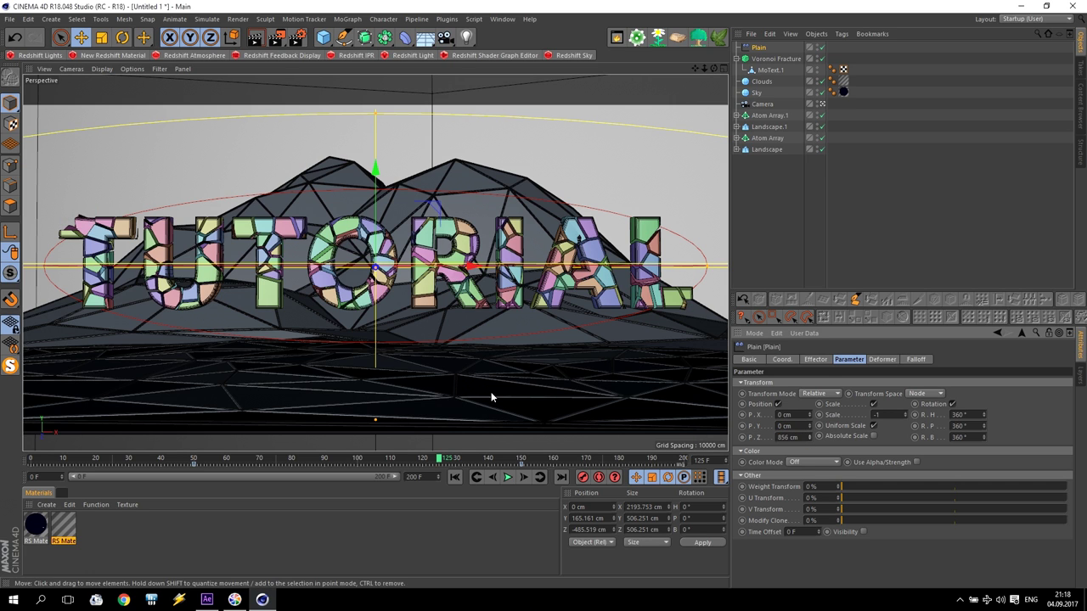
At frame 150, set the Plain effector's falloff size in X to 1250 cm and keyframe it.
mouse_move(150, 452)
mouse_down()
mouse_move(348, 424)
mouse_move(359, 456)
mouse_move(518, 459)
mouse_move(523, 469)
mouse_up()
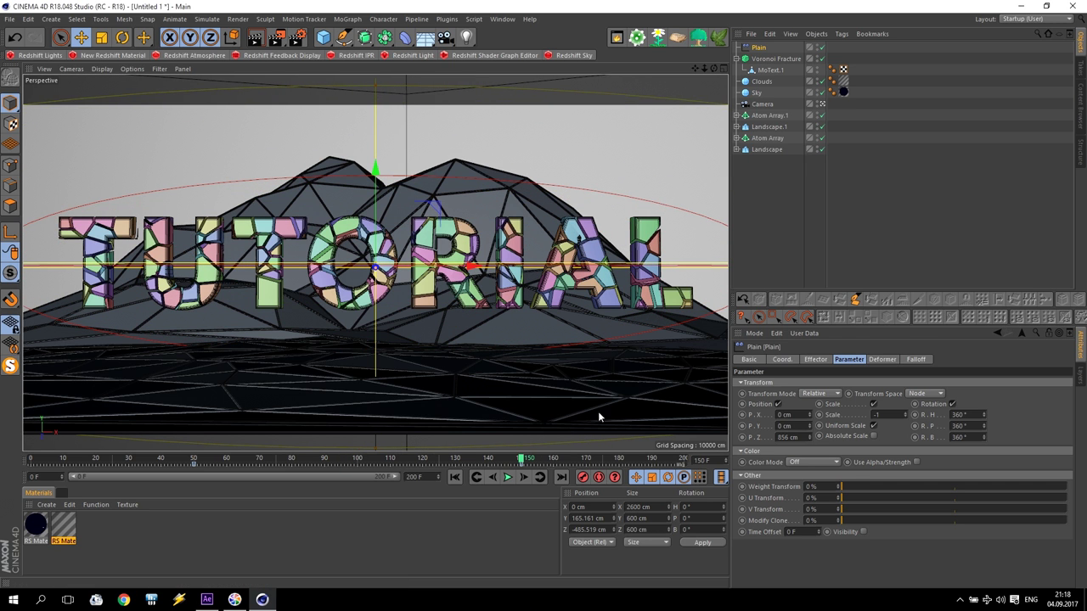
click(915, 360)
click(775, 416)
text(1250)
key(Return)
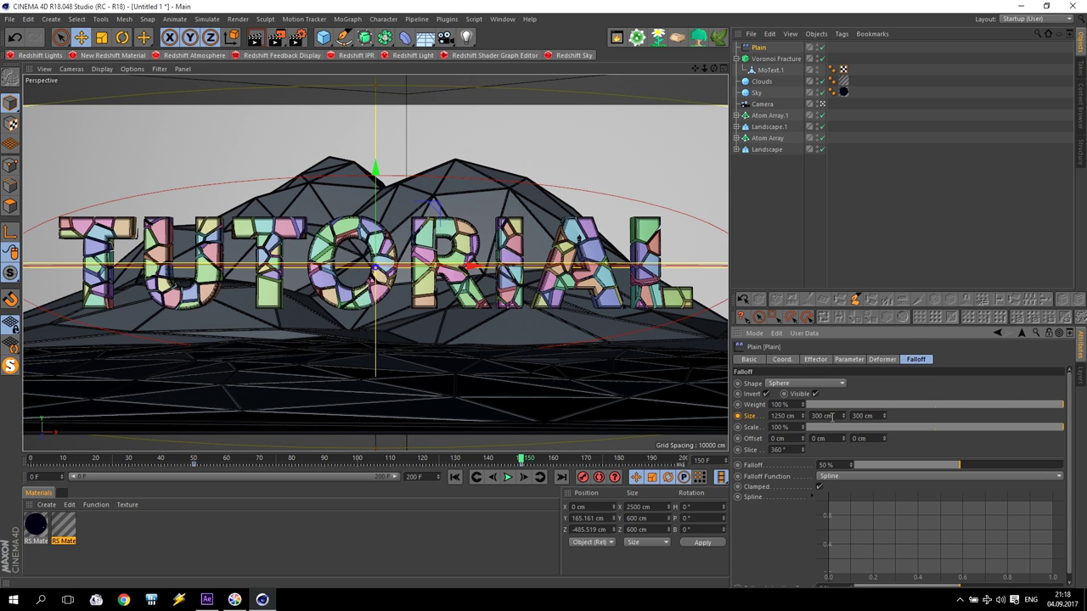
At frame 89, set the Plain effector's Z position offset to -1000 cm and scrub back to frame 77.
drag(522, 459, 322, 460)
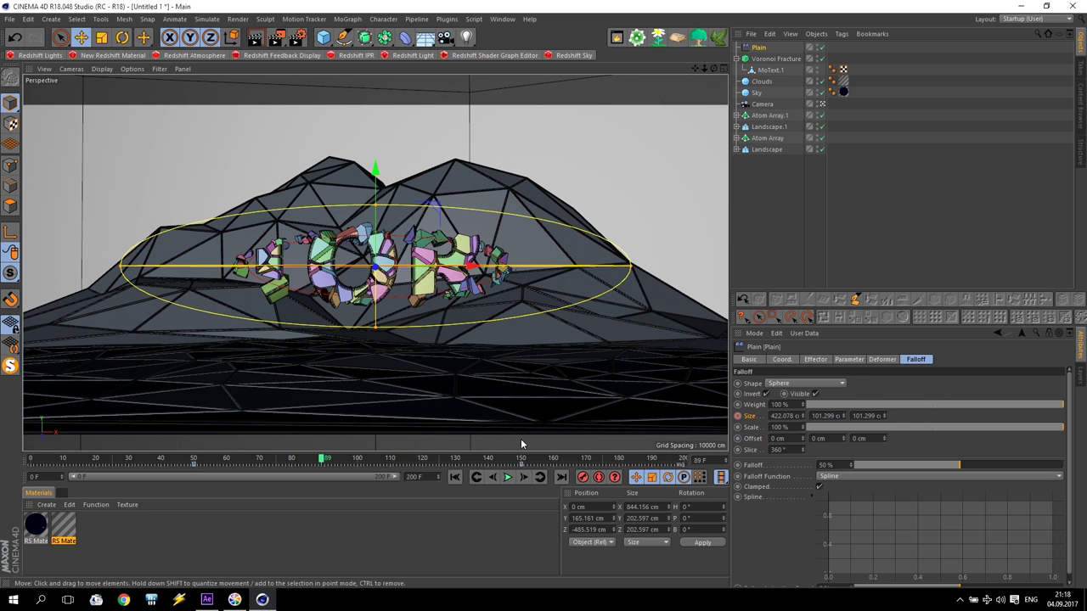
click(849, 359)
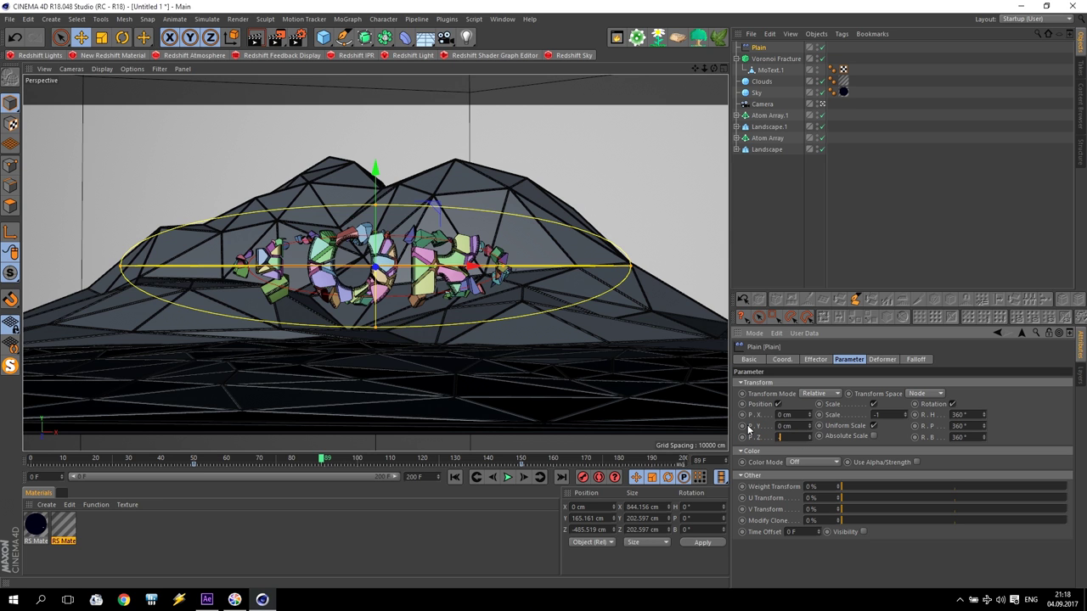
key(Return)
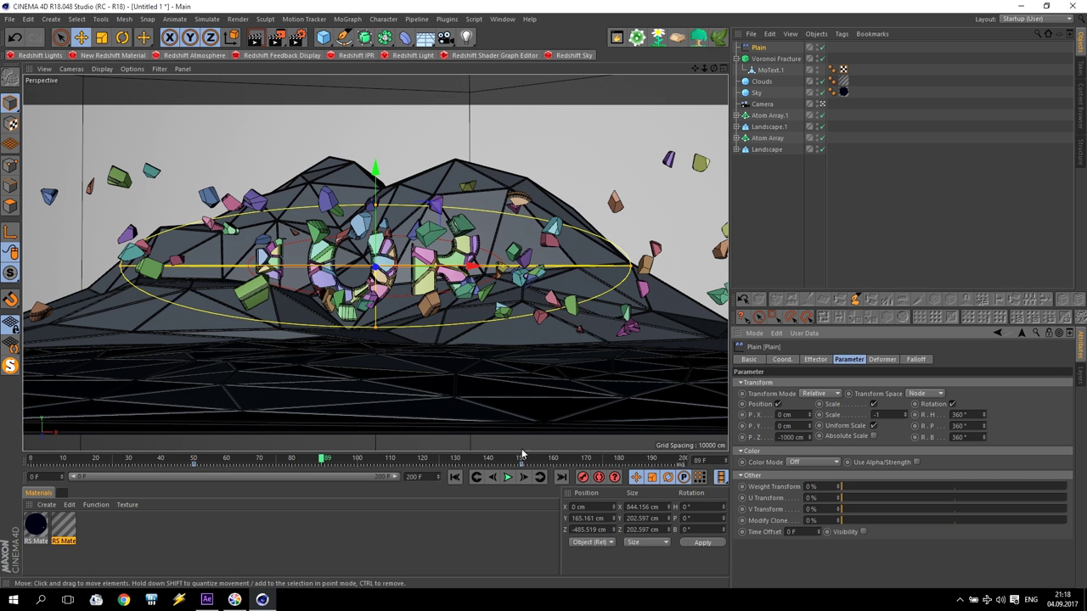
drag(322, 461, 281, 456)
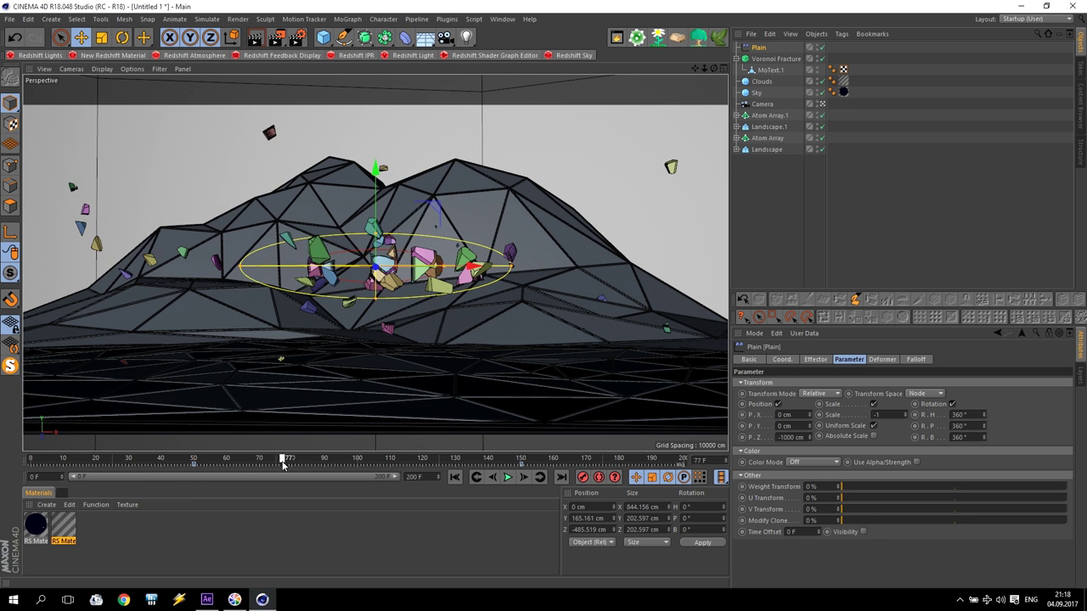
Select the camera and examine in the Top view how far the text fragments travel towards it around frame 76.
click(764, 103)
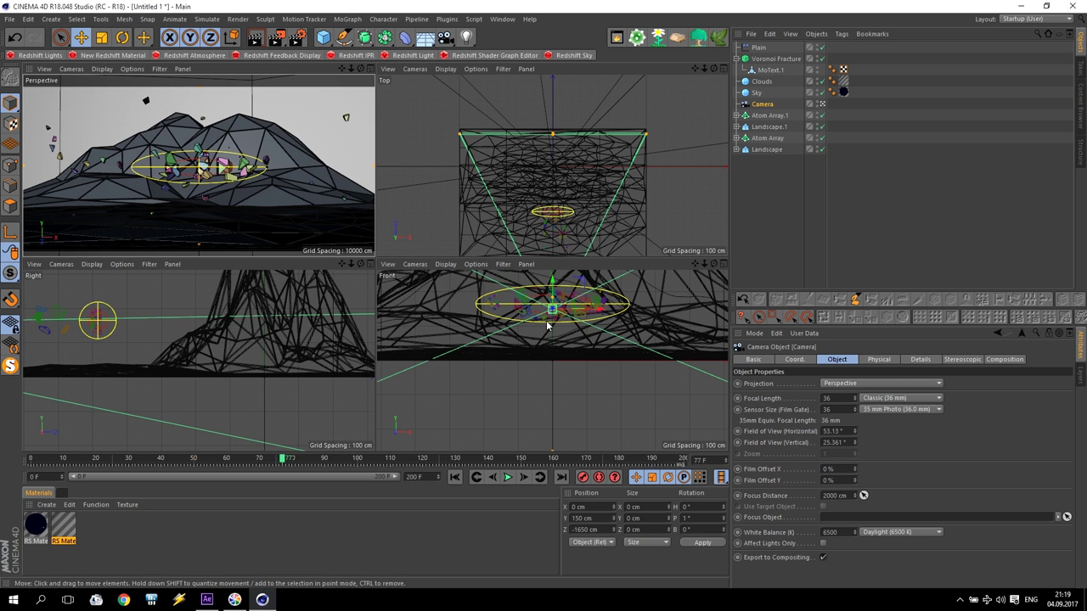
middle_click(548, 226)
scroll(510, 357, down, 5)
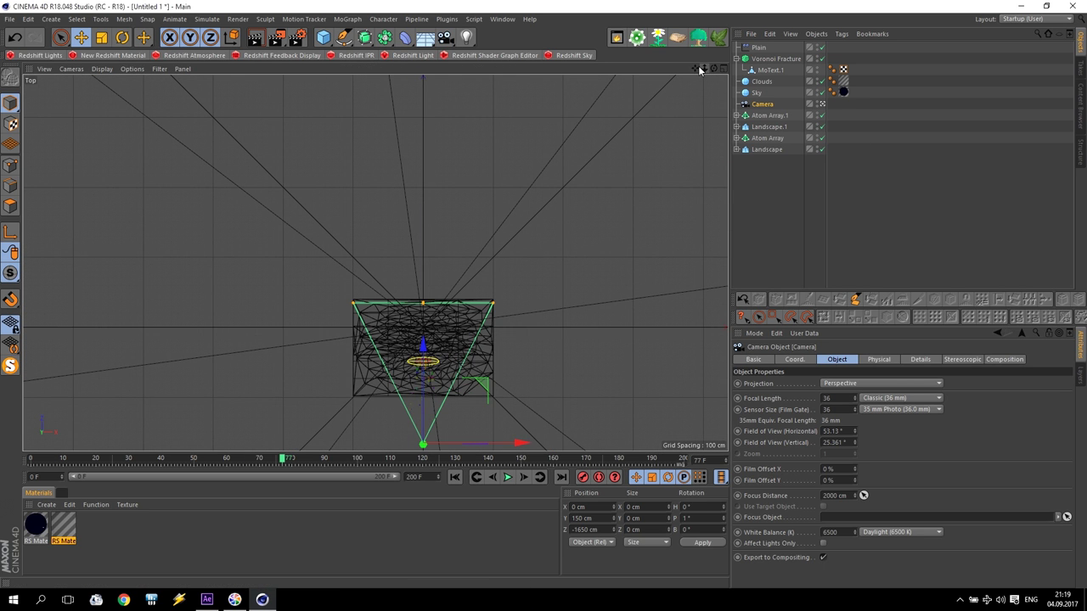
drag(695, 68, 689, 89)
scroll(408, 273, up, 6)
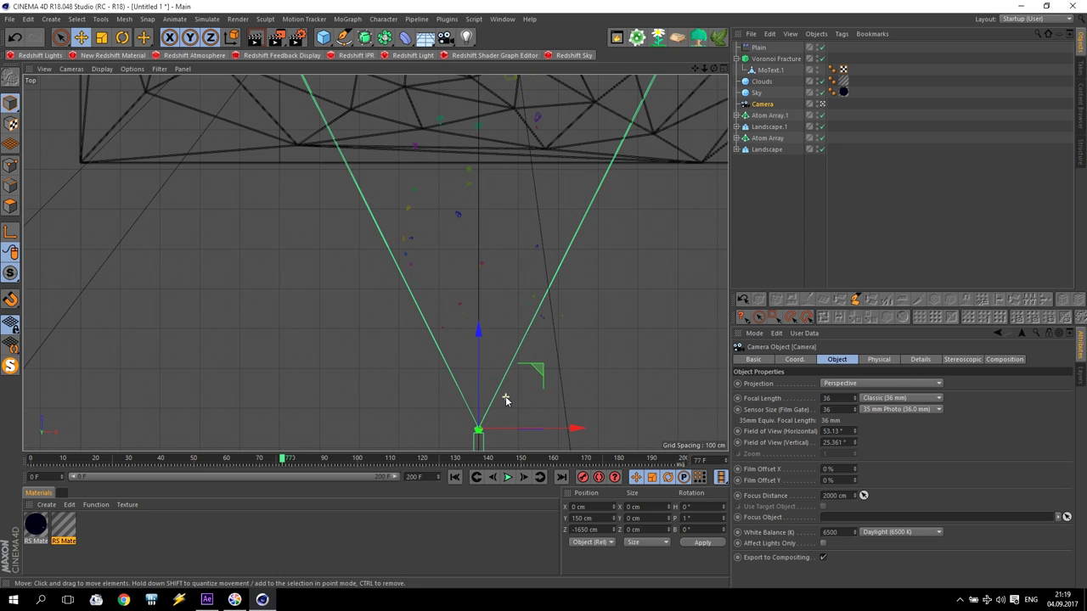
mouse_move(281, 460)
mouse_down()
mouse_move(250, 459)
mouse_move(278, 459)
mouse_up()
drag(704, 69, 528, 274)
drag(695, 69, 691, 53)
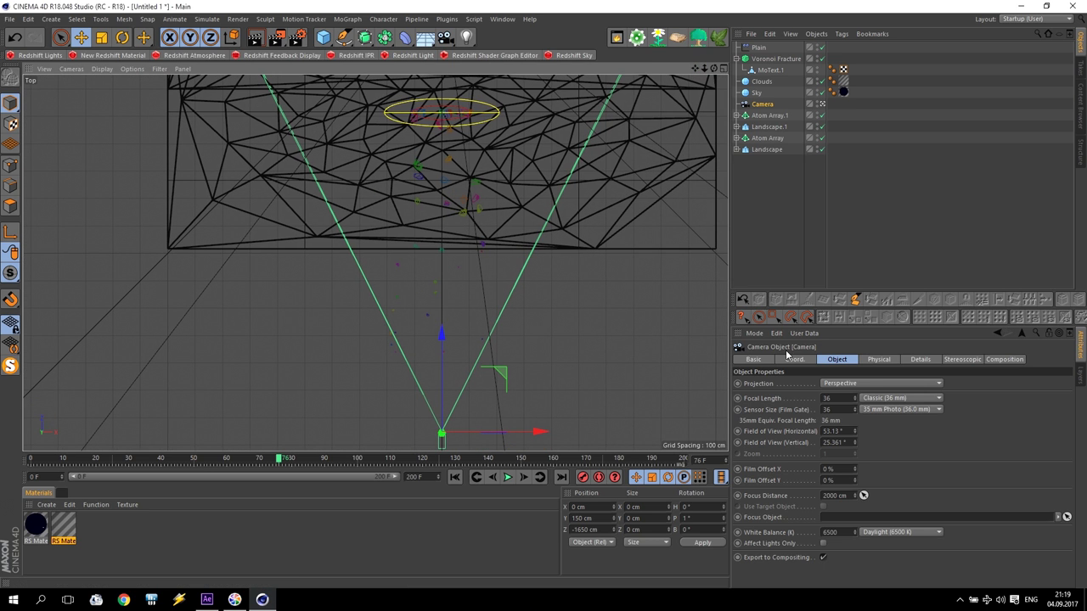
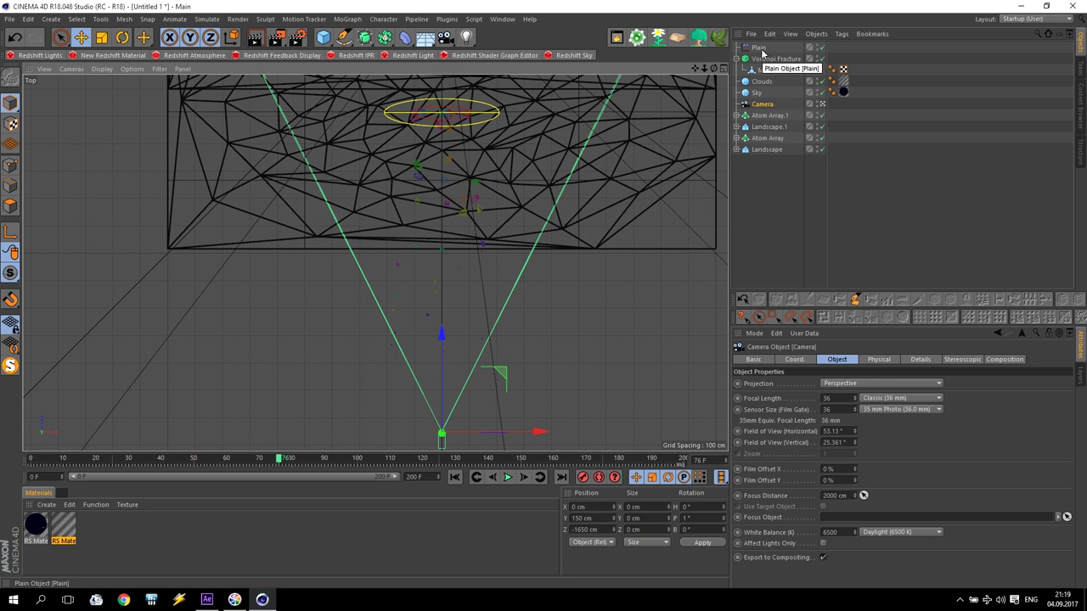
Set the Plain effector's Z position offset to -1600 cm and check the fragments at frame 75 in the Top and Perspective views.
click(785, 437)
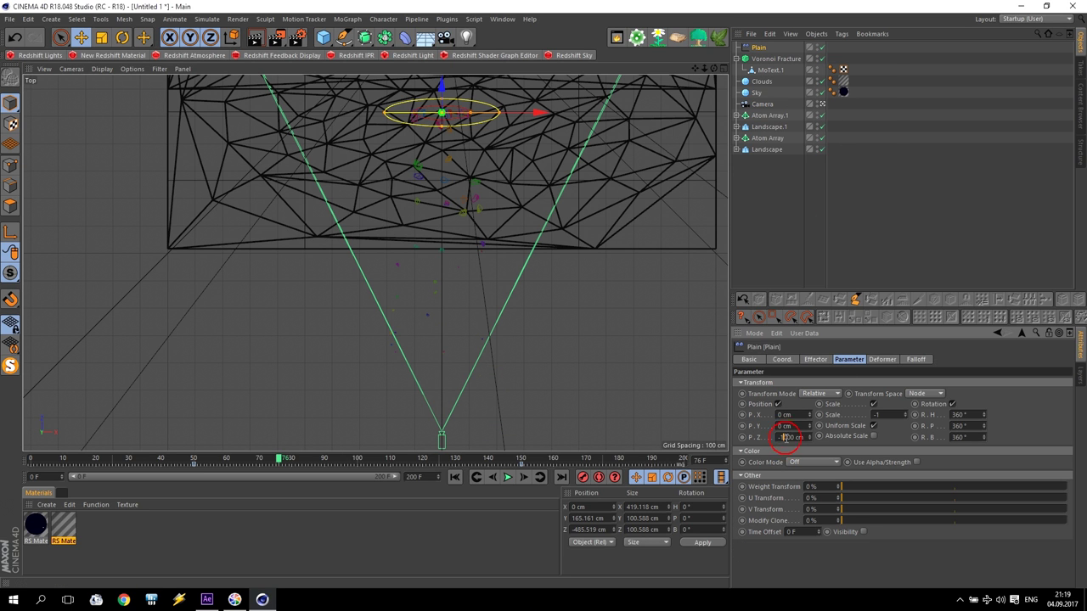
key(Return)
mouse_move(277, 461)
mouse_down()
mouse_move(201, 459)
mouse_move(272, 459)
mouse_move(275, 468)
mouse_up()
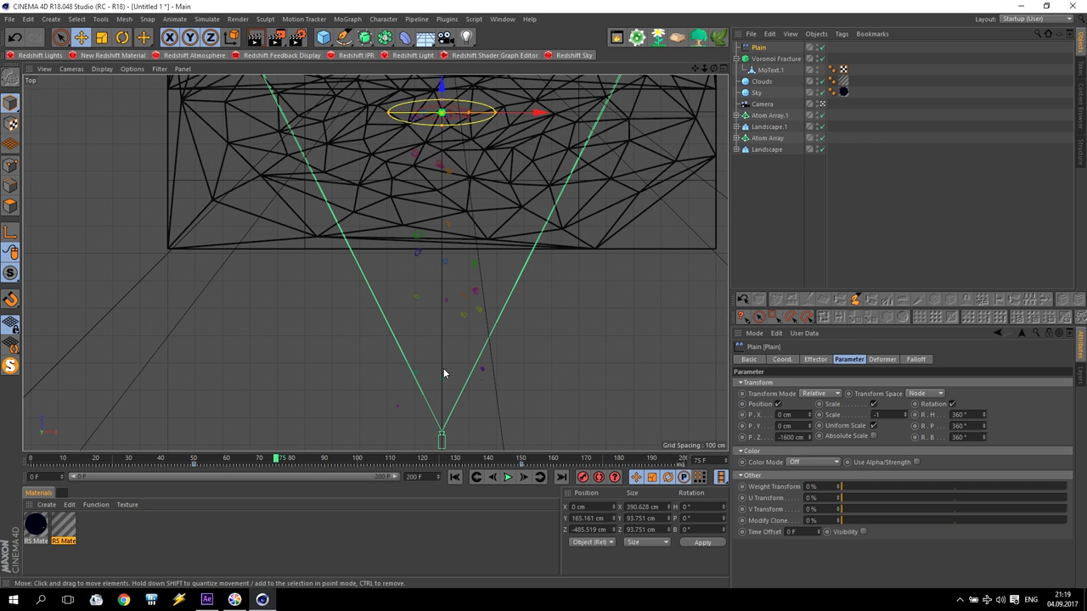
middle_click(450, 321)
middle_click(298, 209)
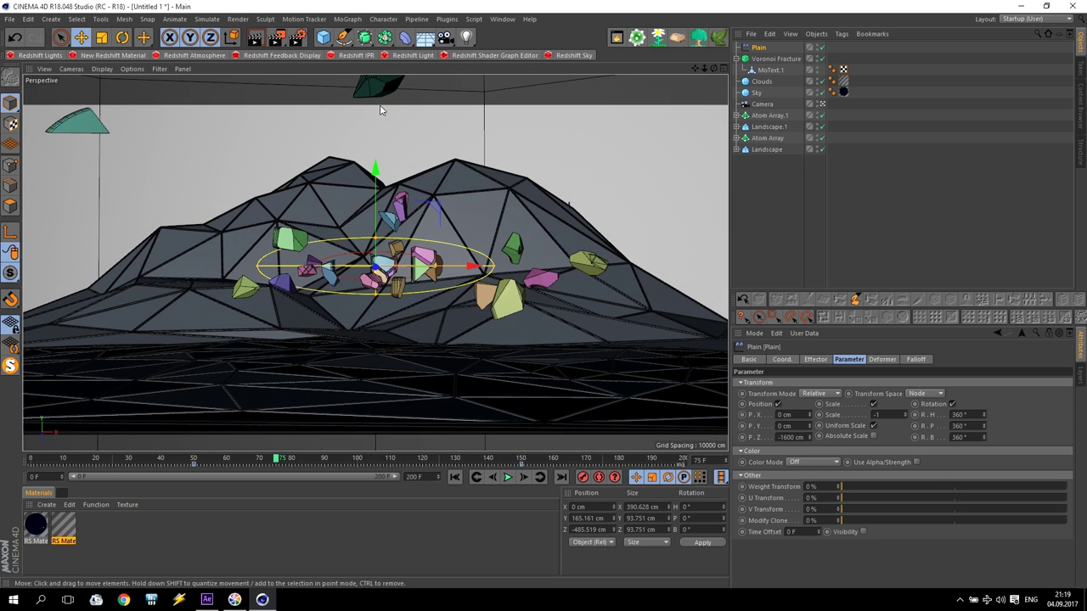
Play the text assembly animation, including once from the start of the timeline.
click(507, 478)
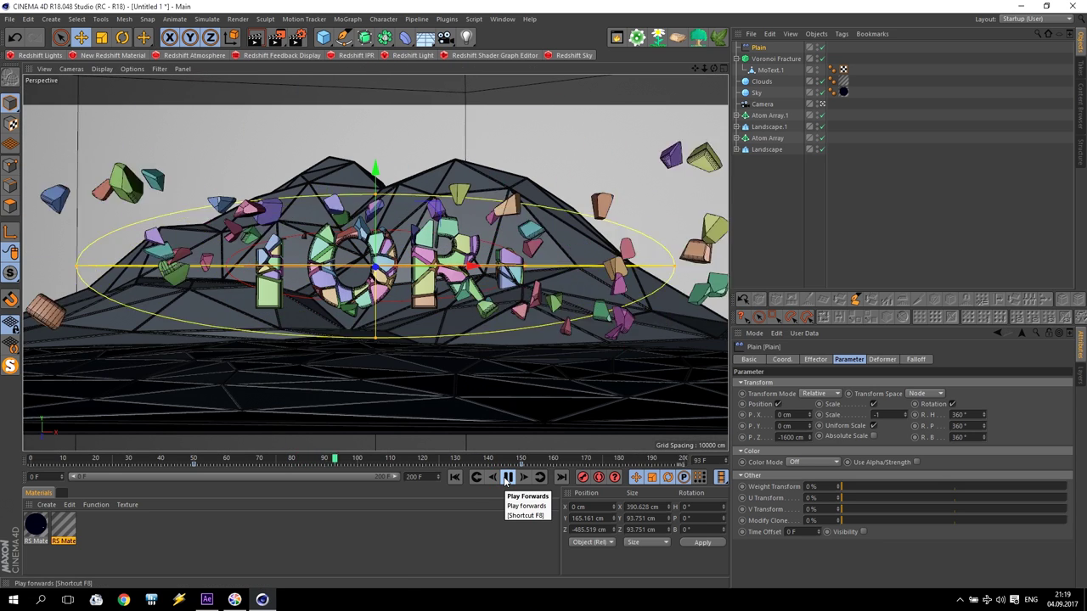
click(507, 477)
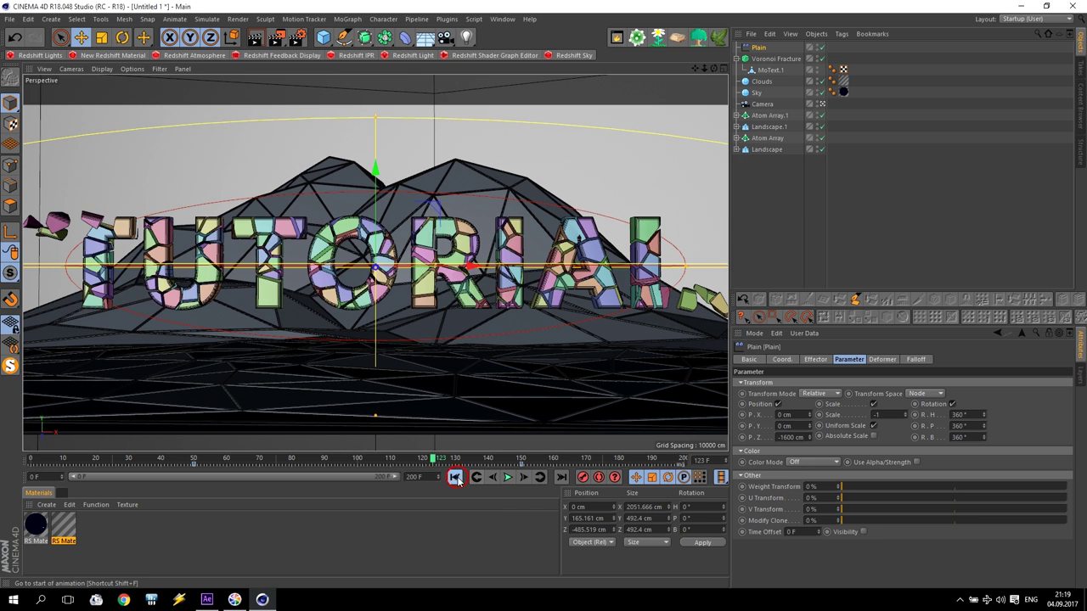
click(455, 478)
click(508, 478)
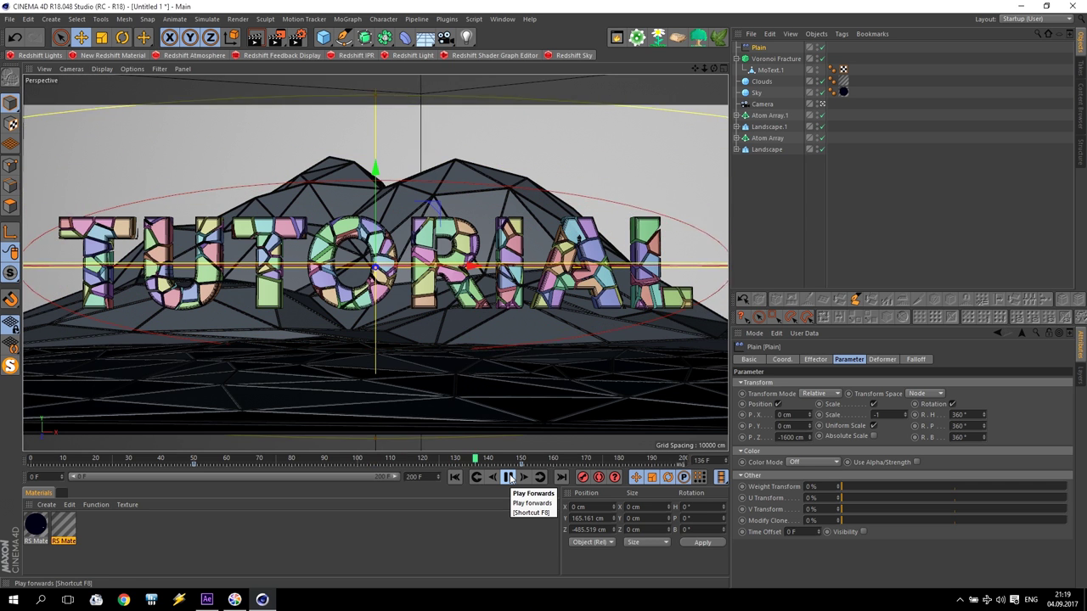
click(508, 477)
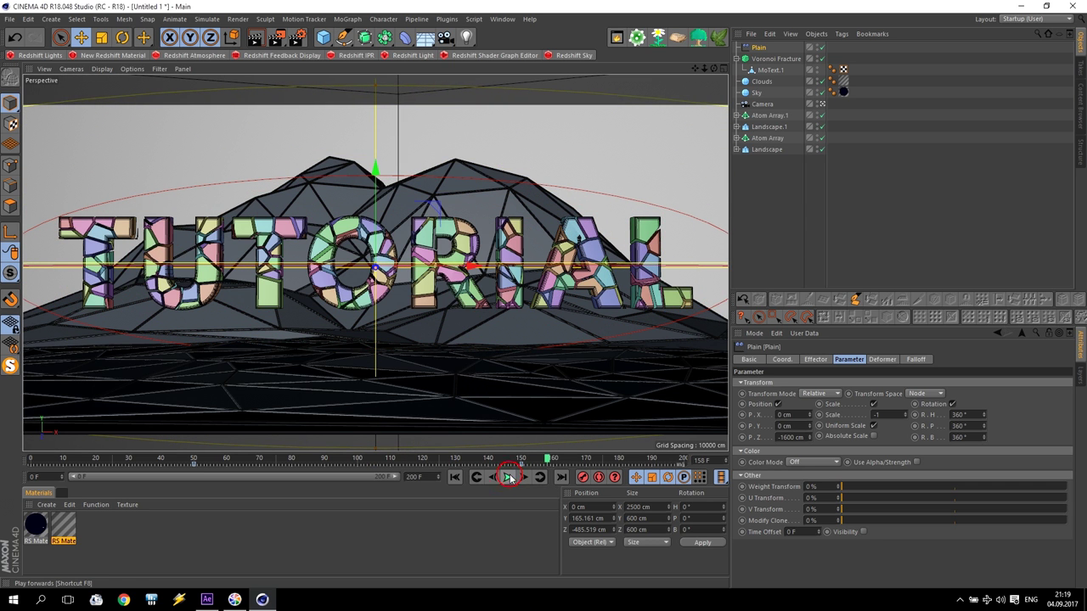
At frame 130, keyframe the camera's current position and rotation.
click(763, 105)
drag(547, 459, 456, 460)
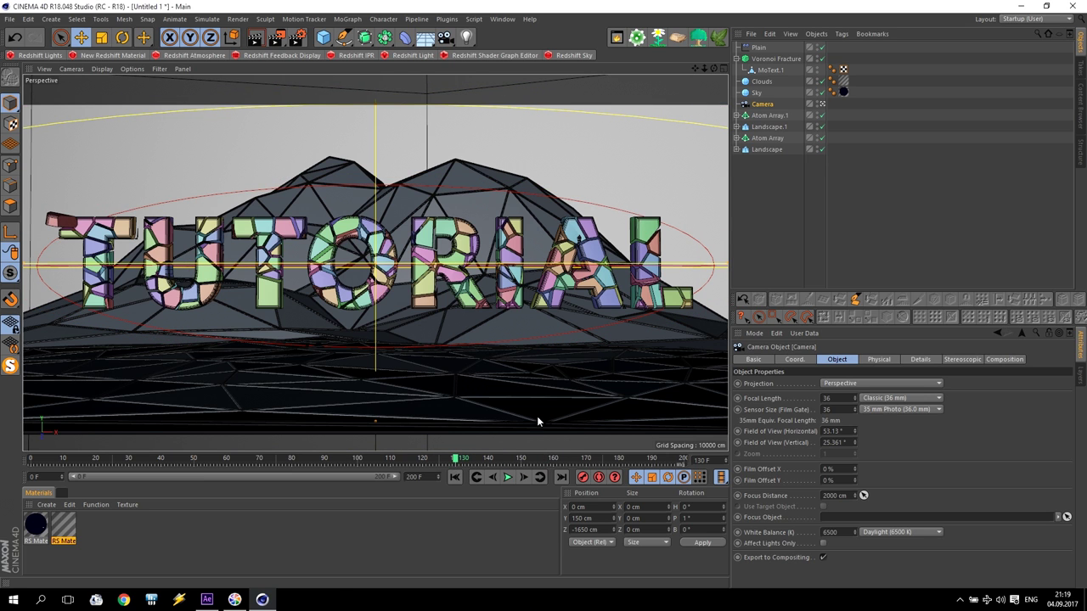
click(791, 360)
ctrl+click(737, 389)
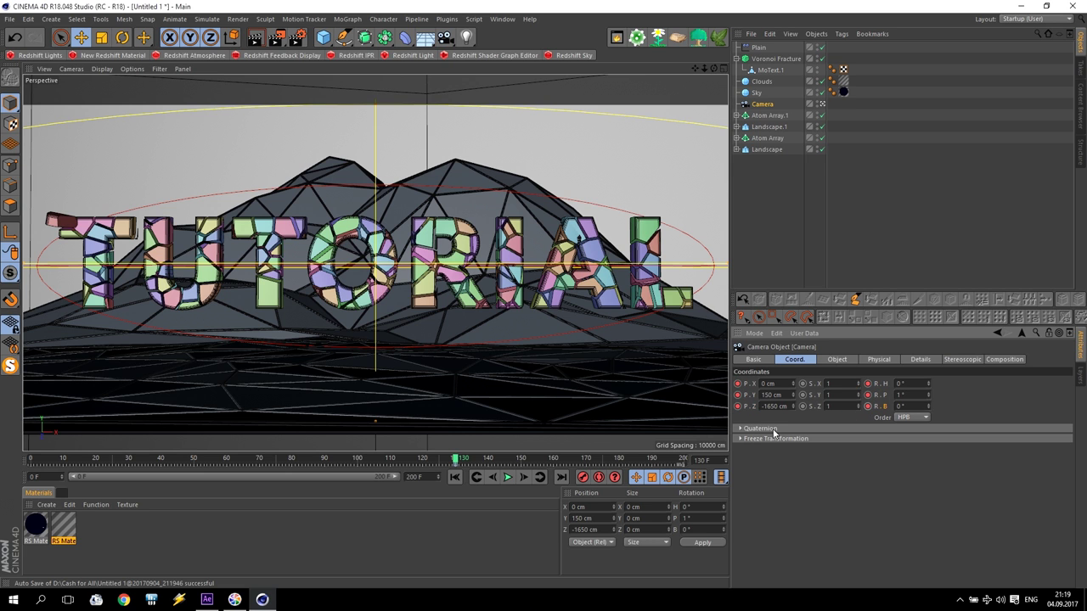
At frame 200, pull the camera back to about -1753 cm in Z, set X to 0 cm, keyframe its position and rotation, and return to frame 0.
drag(455, 460, 686, 465)
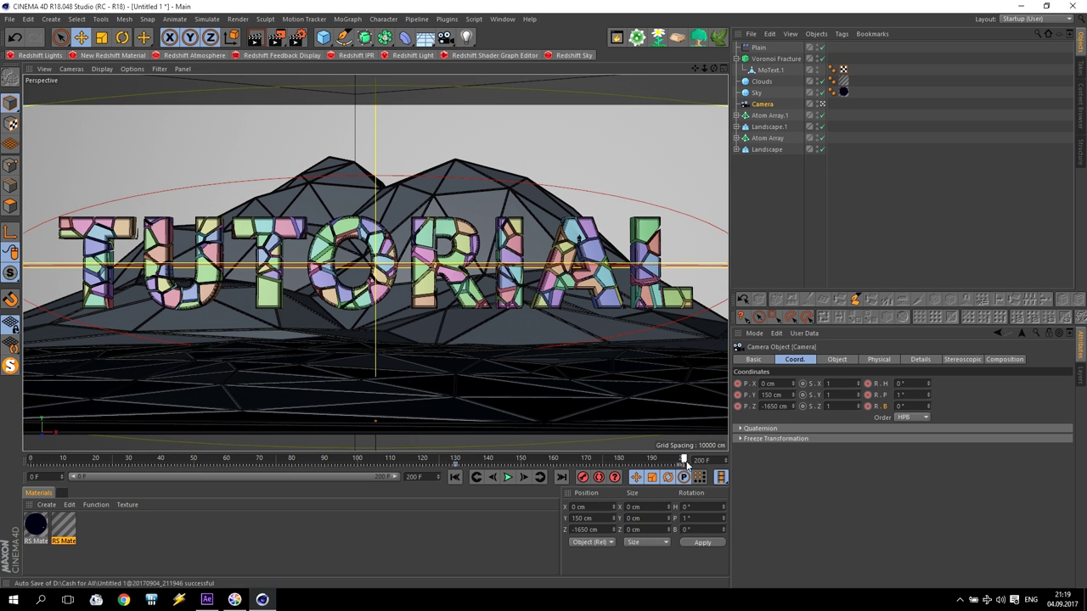
drag(704, 68, 684, 90)
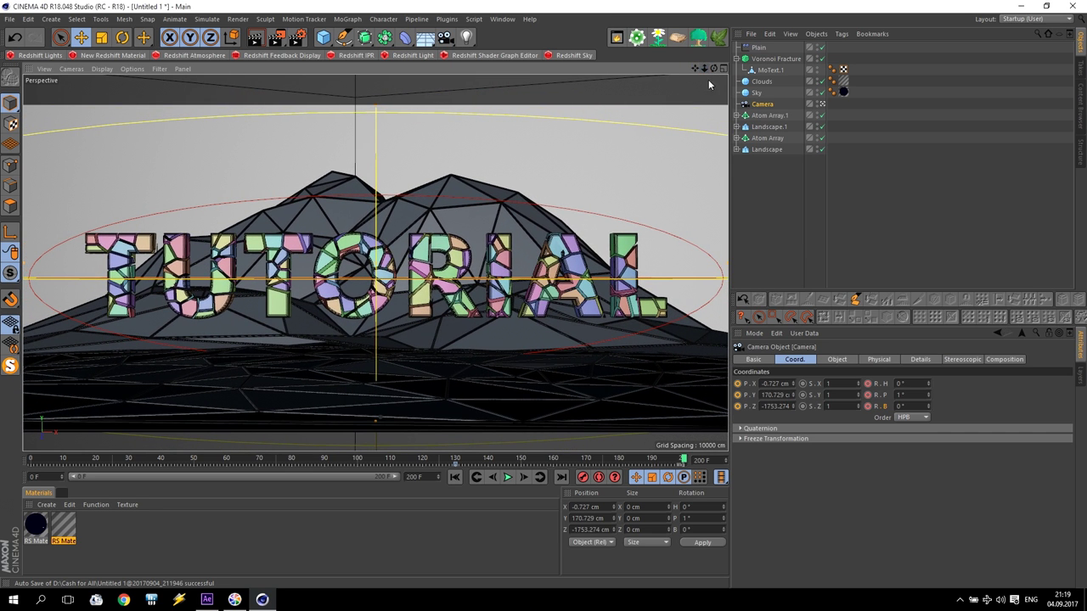
click(763, 384)
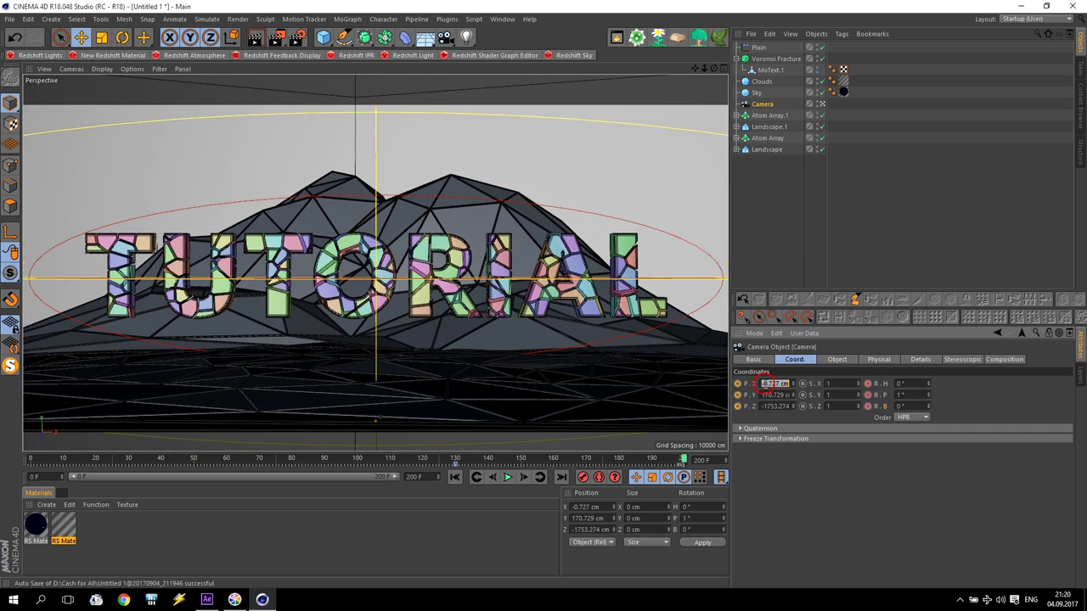
text(0)
key(Return)
click(737, 404)
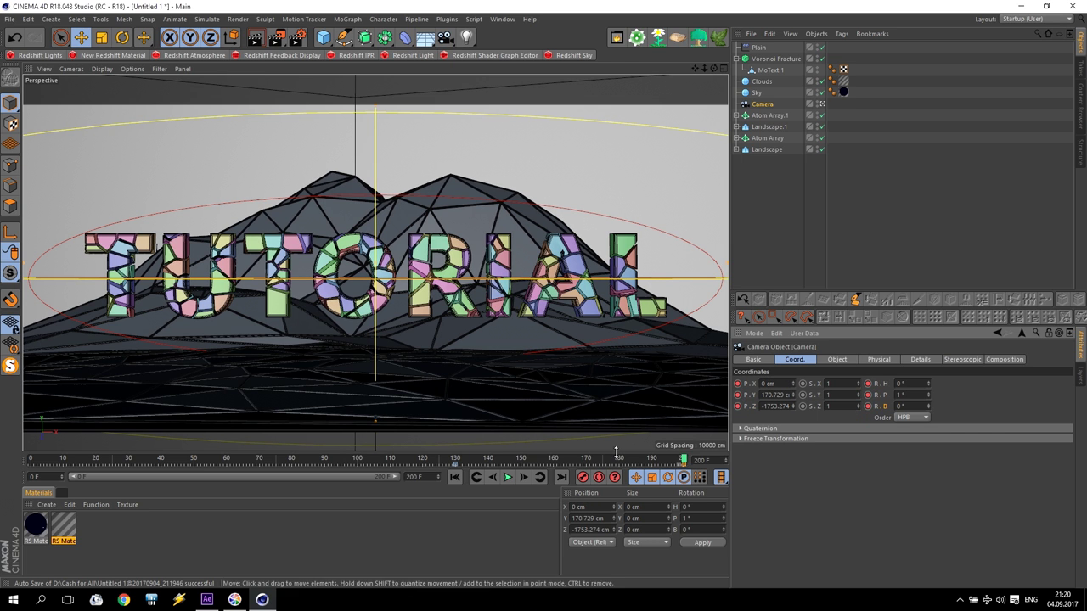
drag(684, 459, 28, 459)
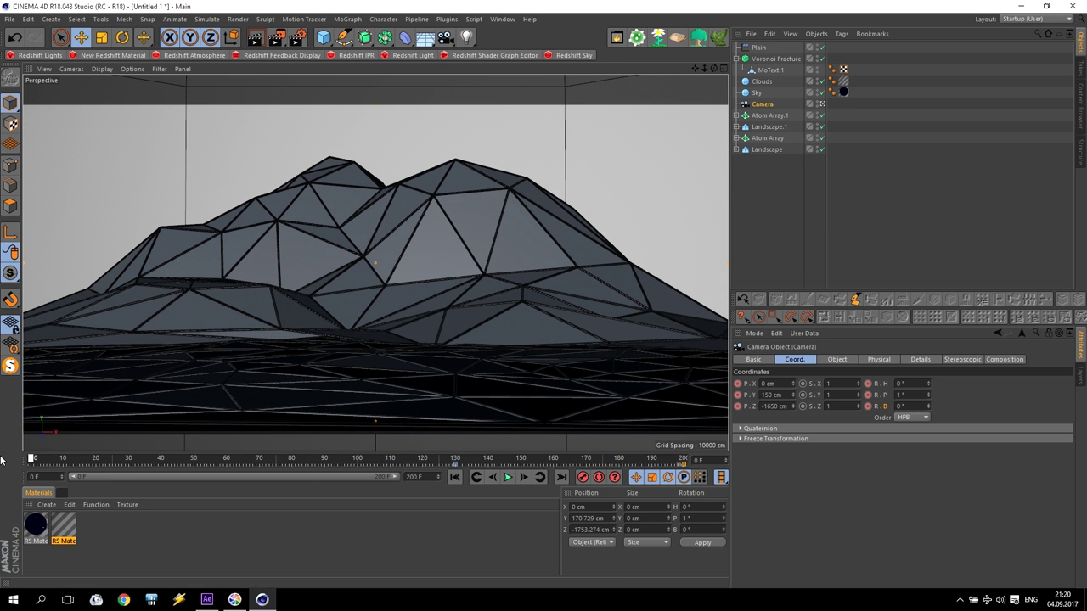
At frame 0, move the camera to about X 7, Y 239, Z -896 cm, set its bank to -40°, and keyframe its position and rotation.
scroll(375, 263, up, 3)
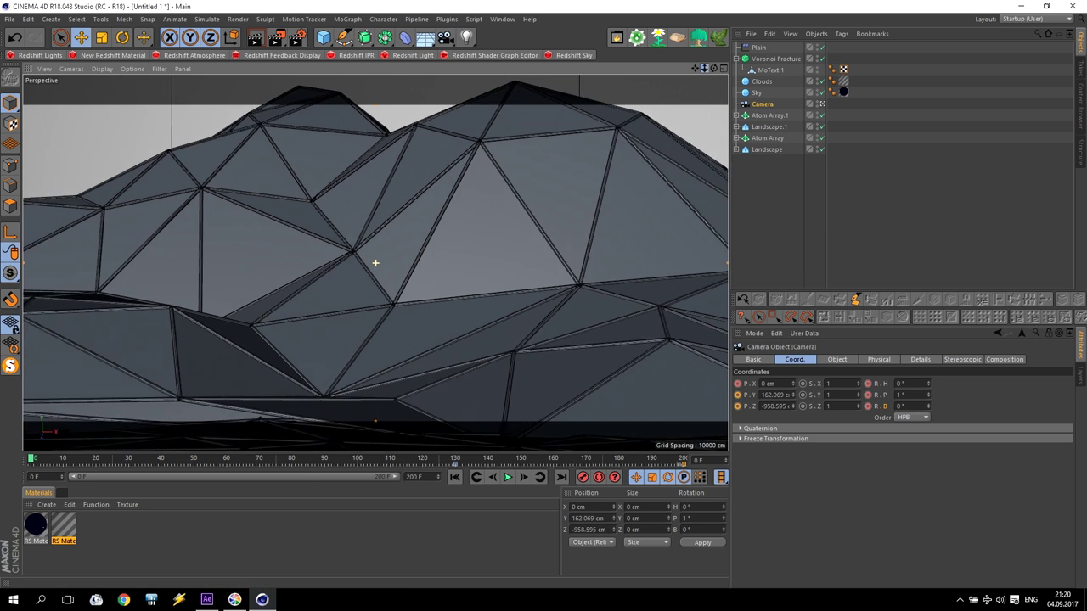
scroll(376, 263, up, 1)
alt+middle_drag(375, 261, 372, 329)
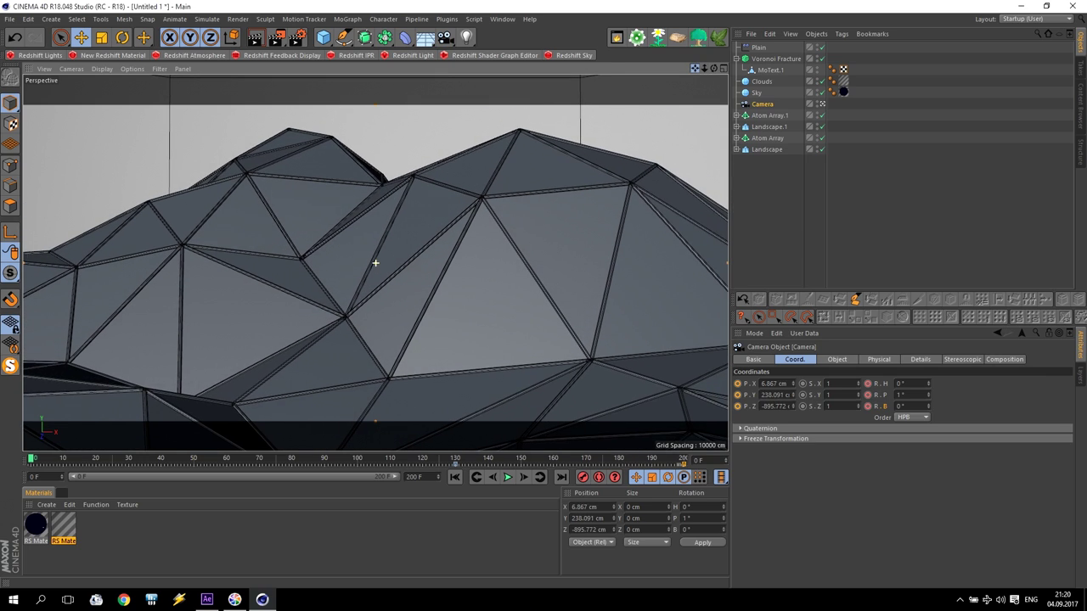
drag(928, 406, 900, 410)
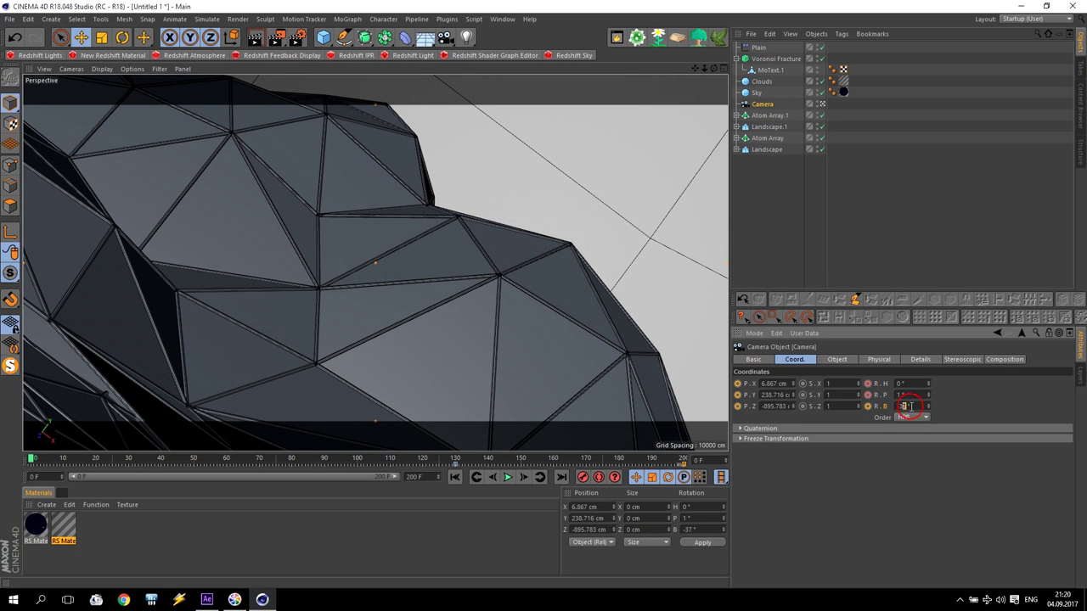
key(Return)
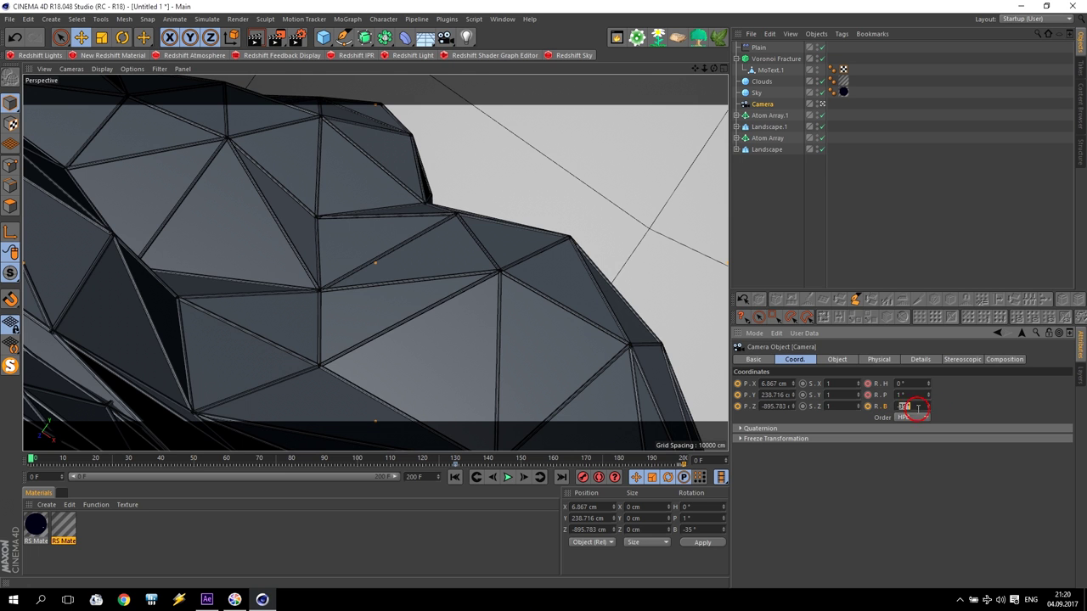
key(Return)
click(870, 384)
click(737, 395)
Play the camera animation from the start, then scrub the timeline to frame 108 to examine the assembling text.
click(454, 477)
click(508, 477)
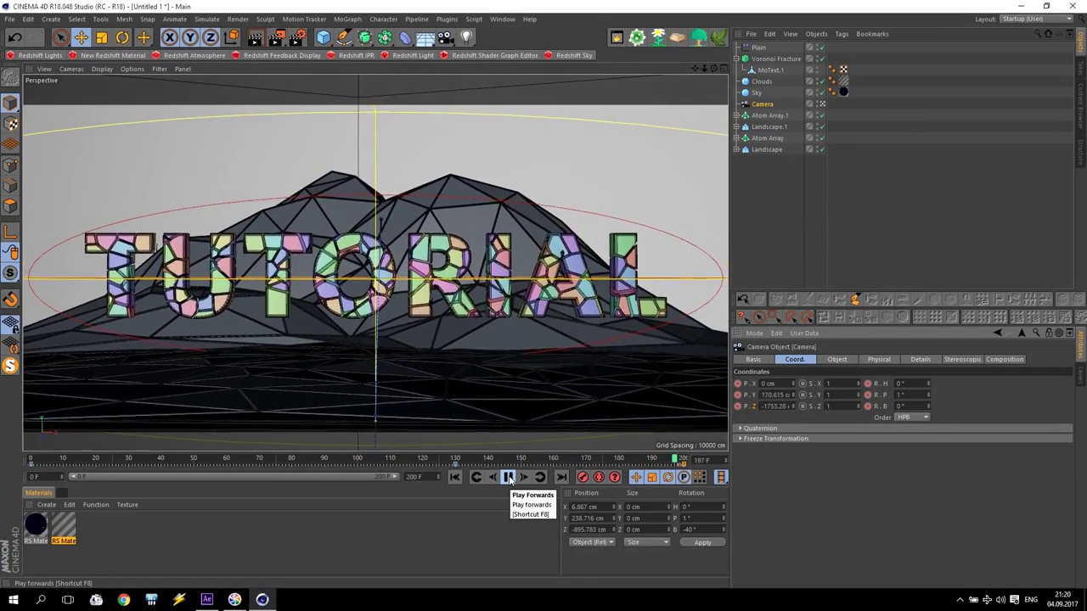
click(508, 478)
click(456, 477)
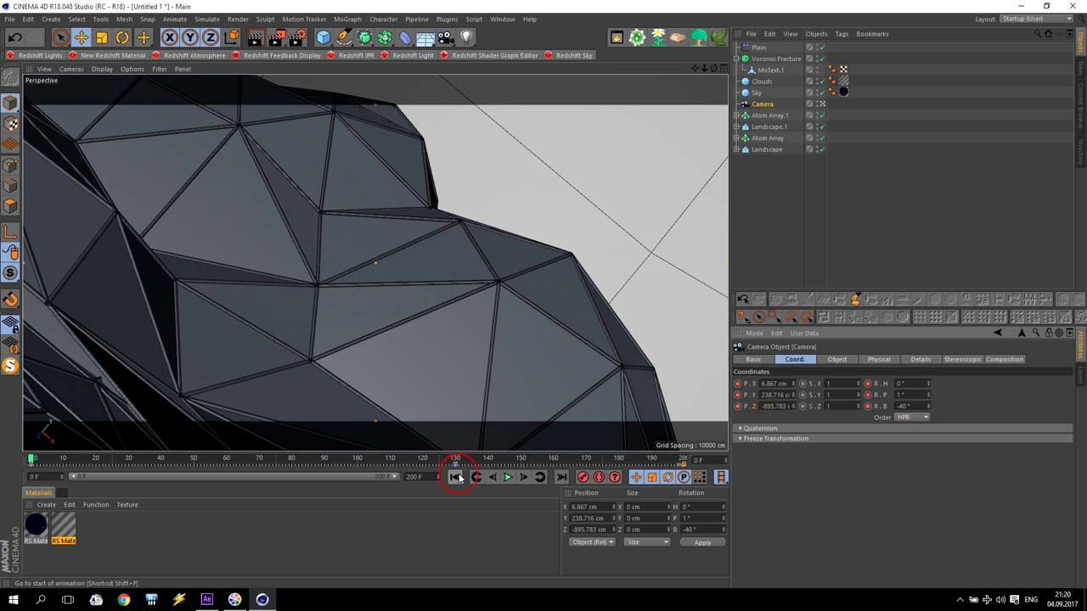
click(252, 464)
drag(252, 465, 384, 458)
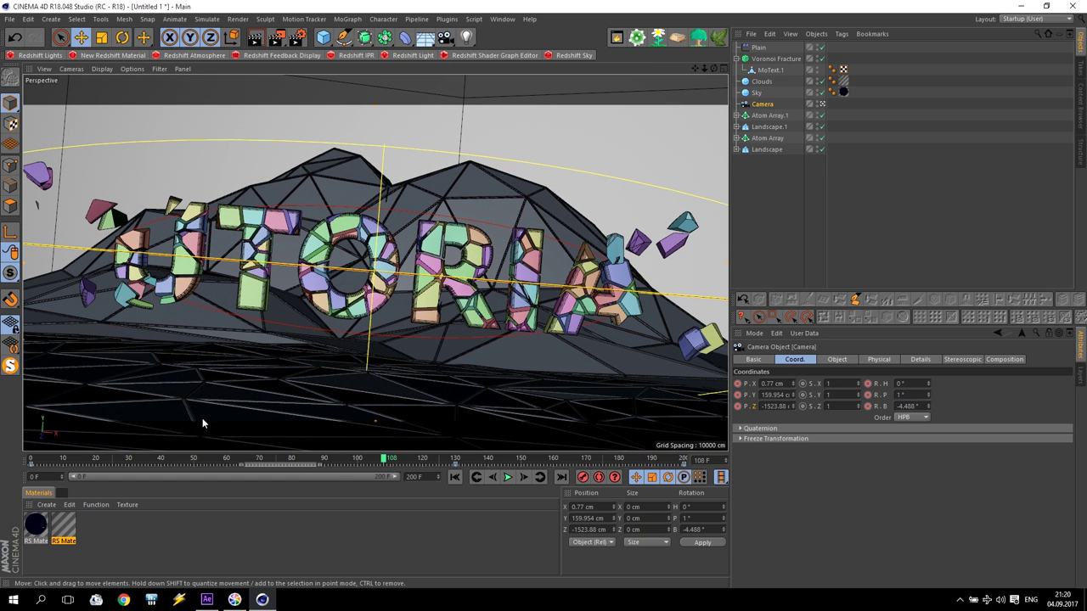
Create a new Redshift material and, in its shader graph, minimise the RS Material's diffuse weight and set its refraction weight to 1.
click(102, 56)
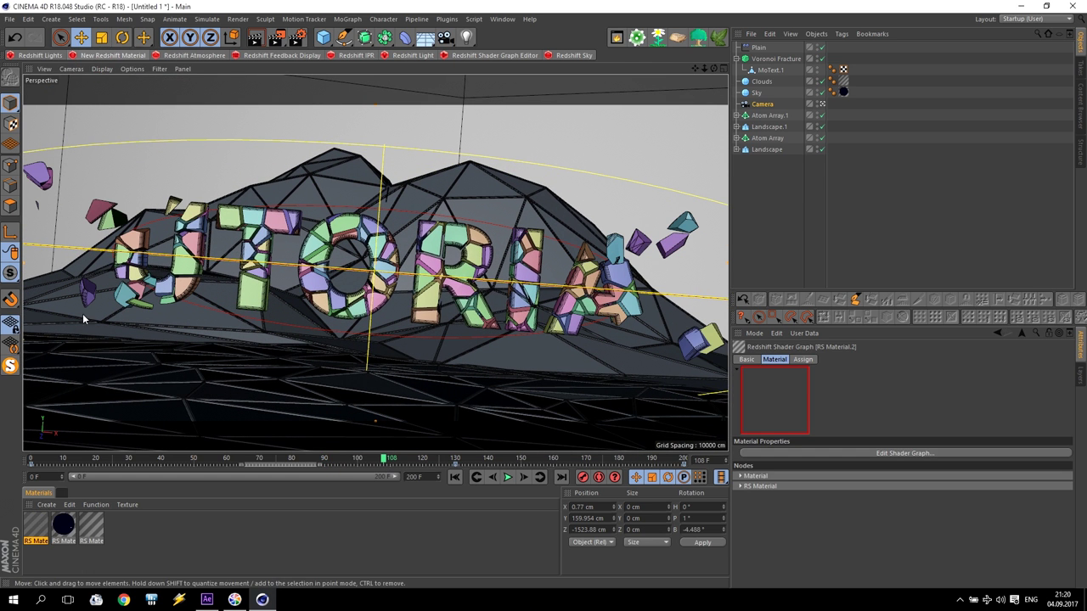
double_click(36, 526)
click(337, 118)
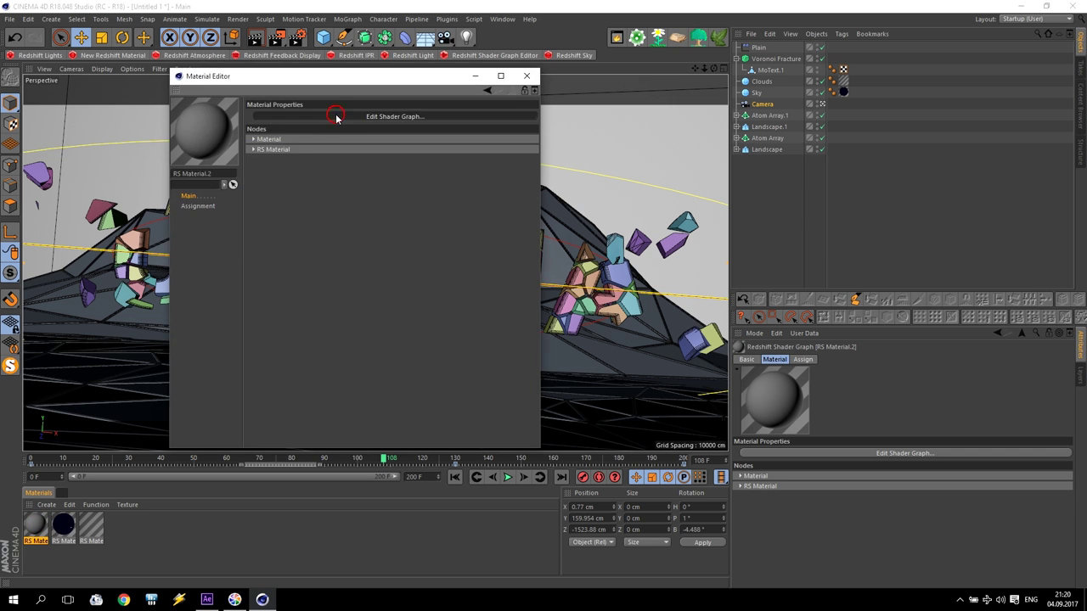
click(244, 230)
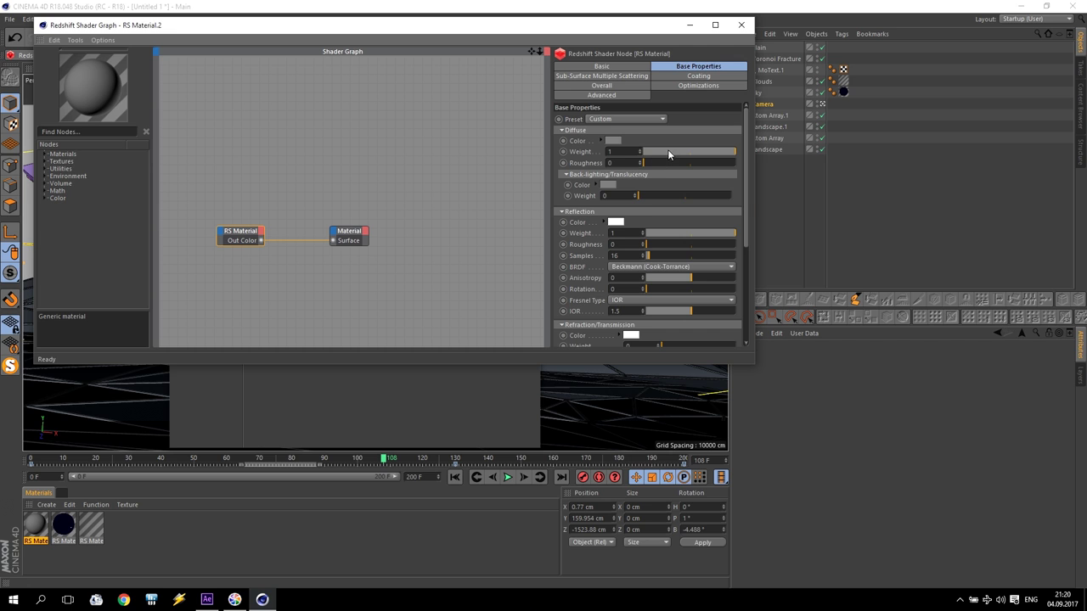
drag(669, 154, 584, 156)
drag(744, 194, 736, 263)
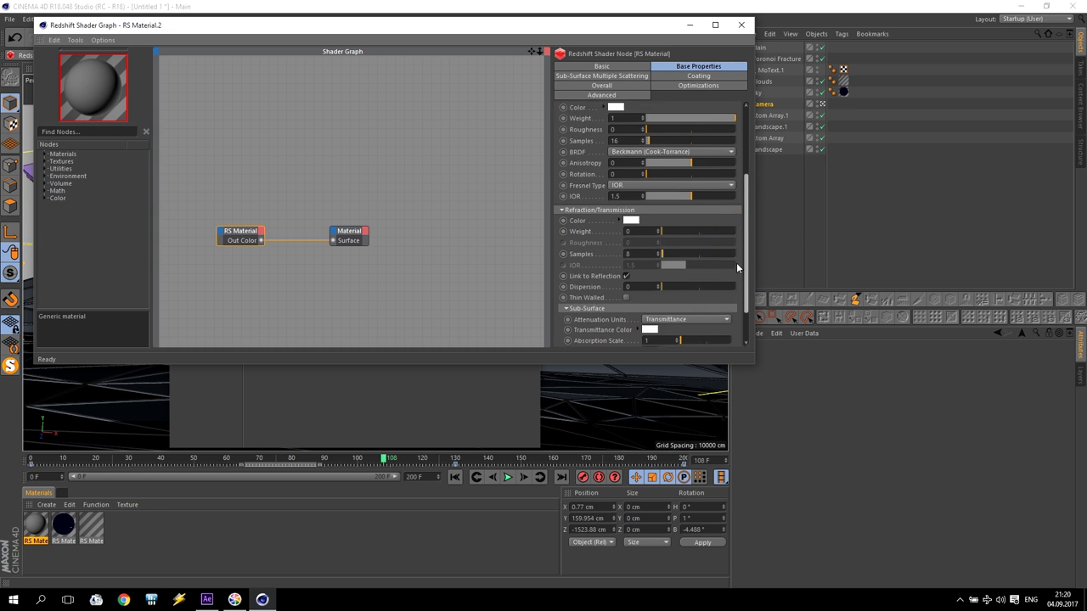
drag(672, 202, 940, 219)
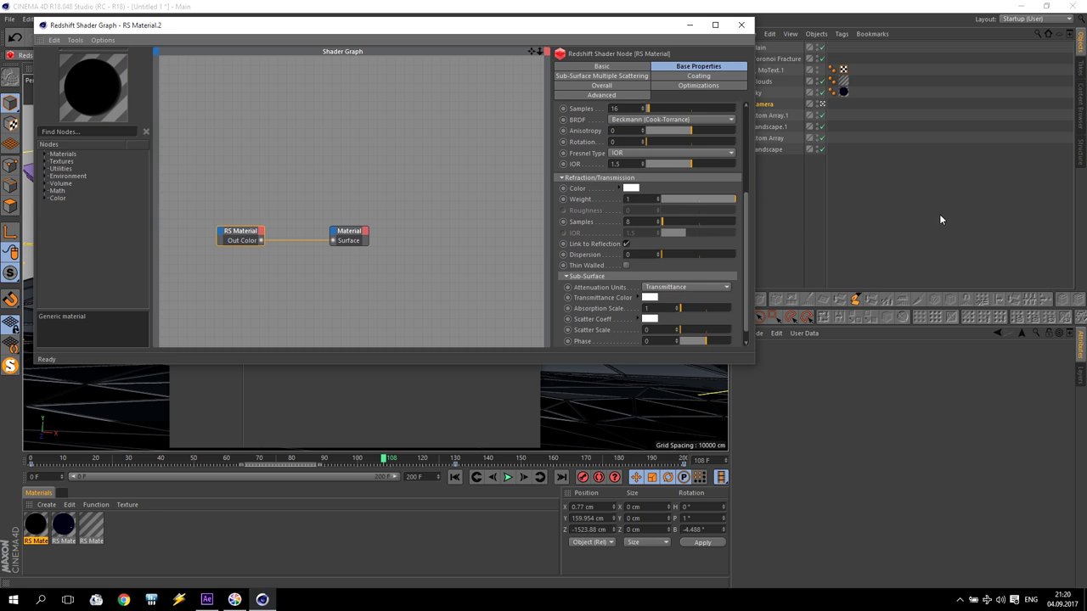
Give the RS Material node a saturated blue refraction color, IOR 1.65 and reflection roughness 0.1, and close the material editors.
click(637, 188)
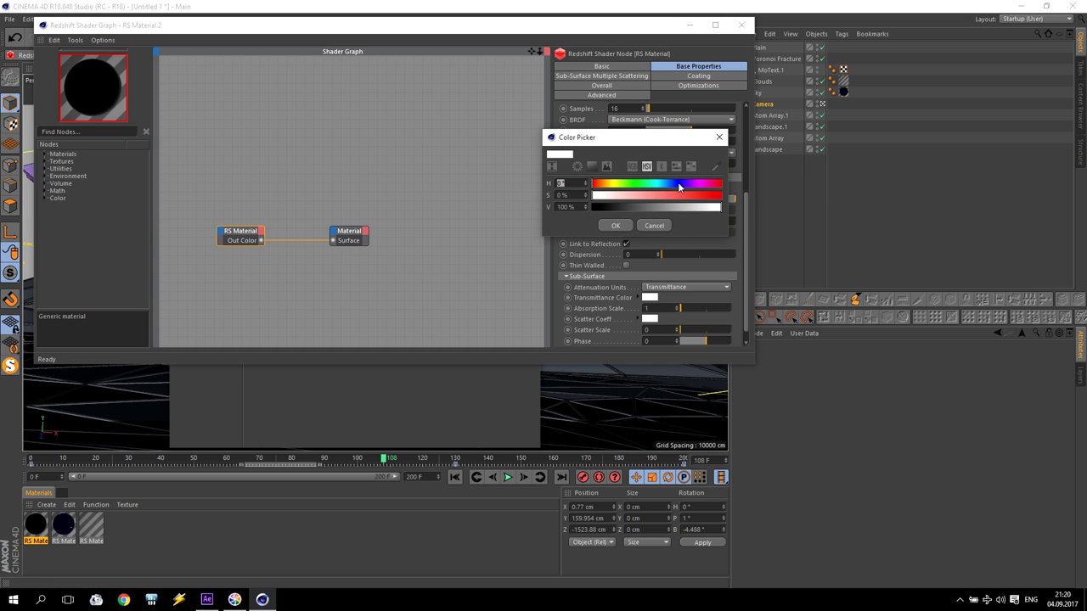
click(677, 184)
drag(679, 195, 770, 214)
click(615, 226)
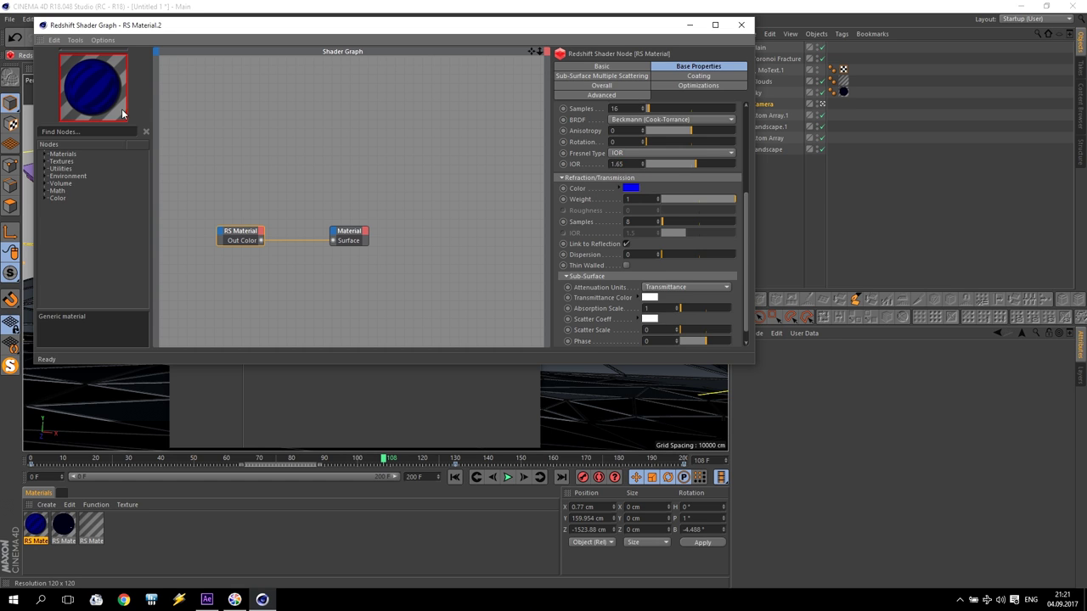
drag(744, 200, 746, 157)
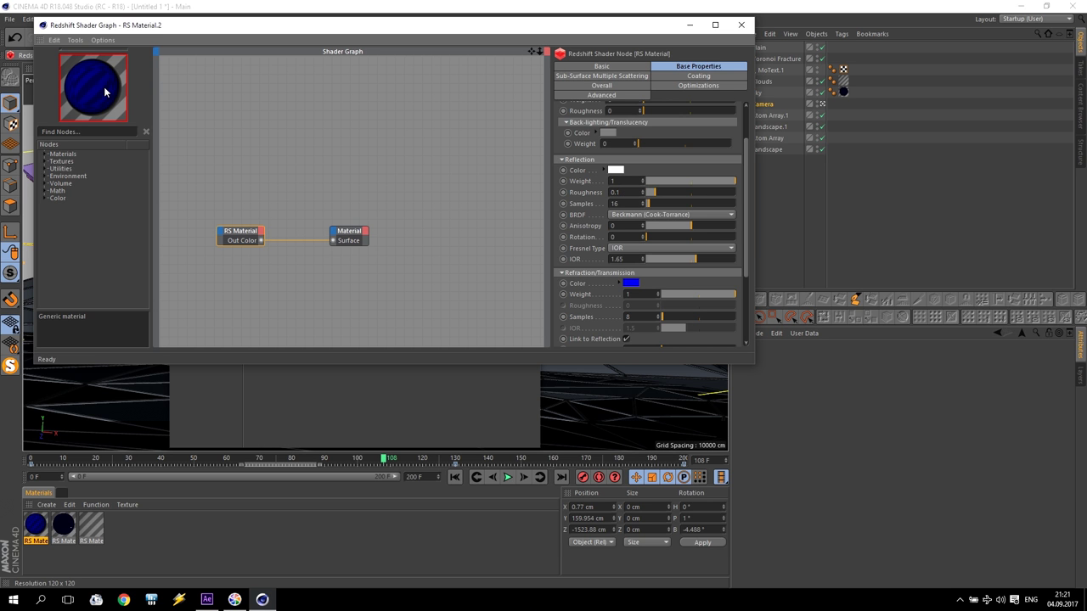
click(741, 24)
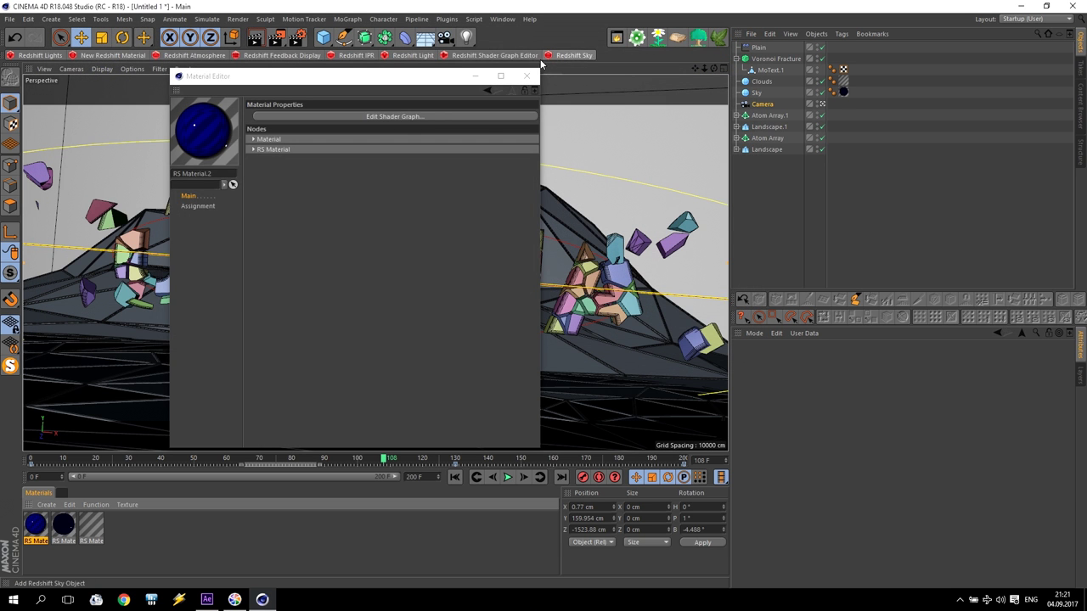
click(527, 76)
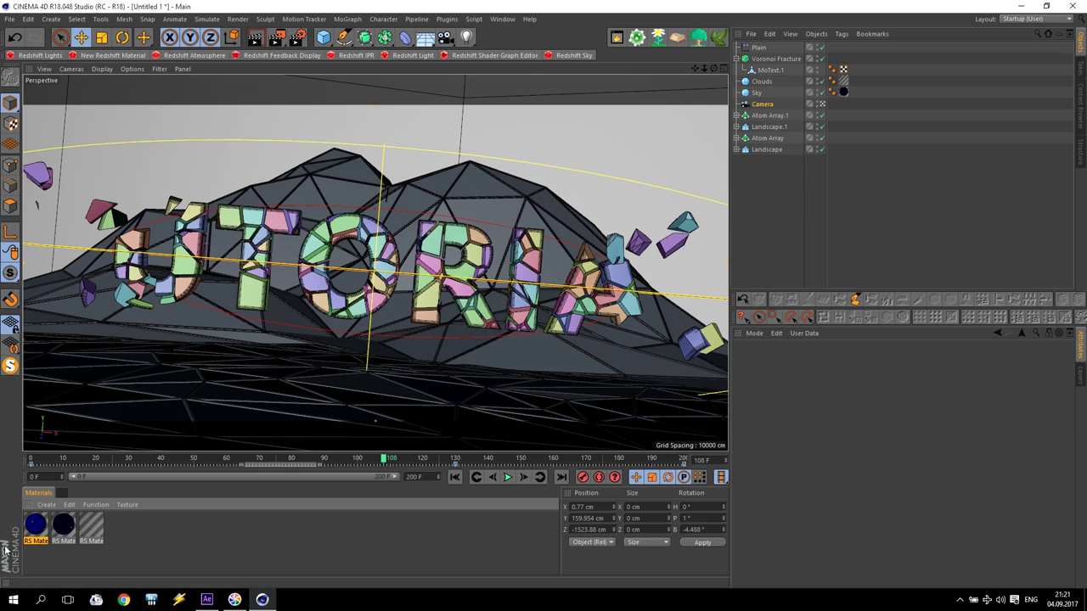
Apply the blue material to the Voronoi Fracture, both Atom Arrays and both Landscapes, and test-render frame 108 in the Picture Viewer.
mouse_move(32, 529)
mouse_down()
mouse_move(608, 155)
mouse_move(785, 61)
mouse_move(837, 100)
mouse_move(833, 150)
mouse_up()
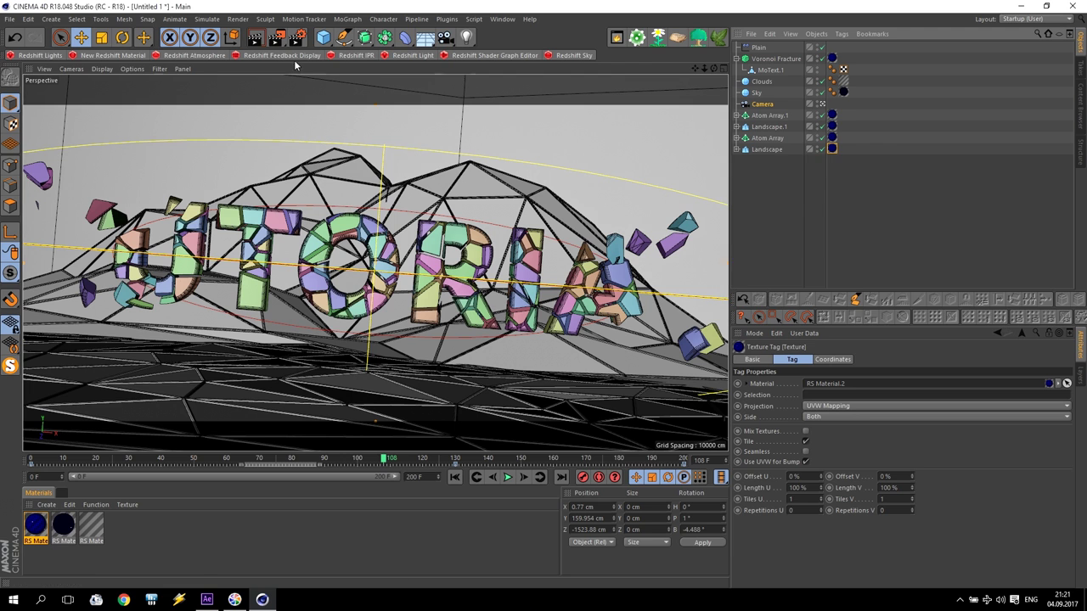
click(277, 36)
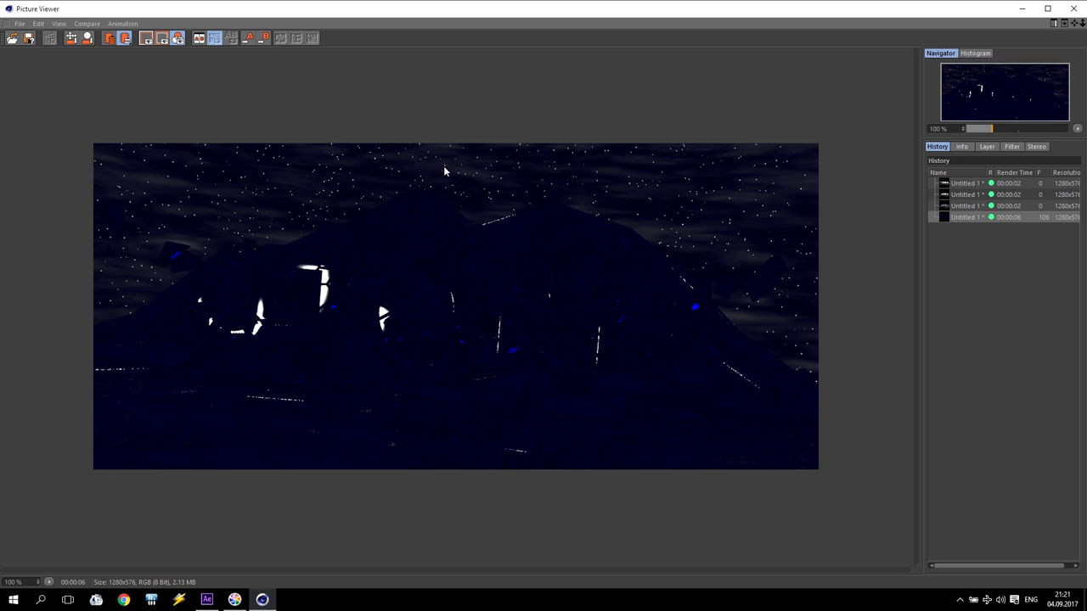
click(1073, 9)
Disable the Default Light option in Redshift's integration render settings.
click(298, 37)
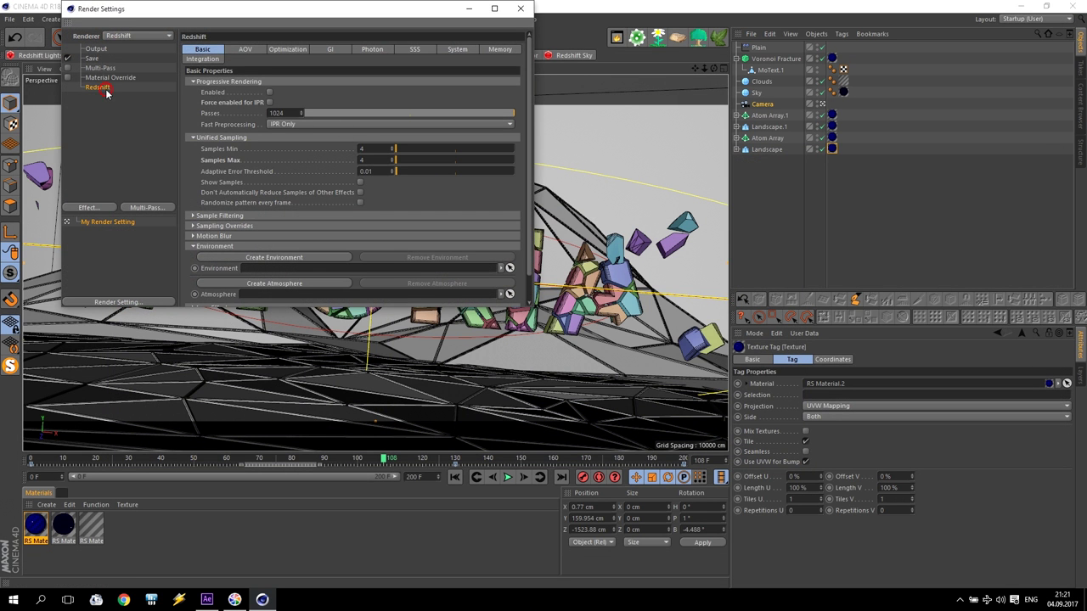
click(204, 59)
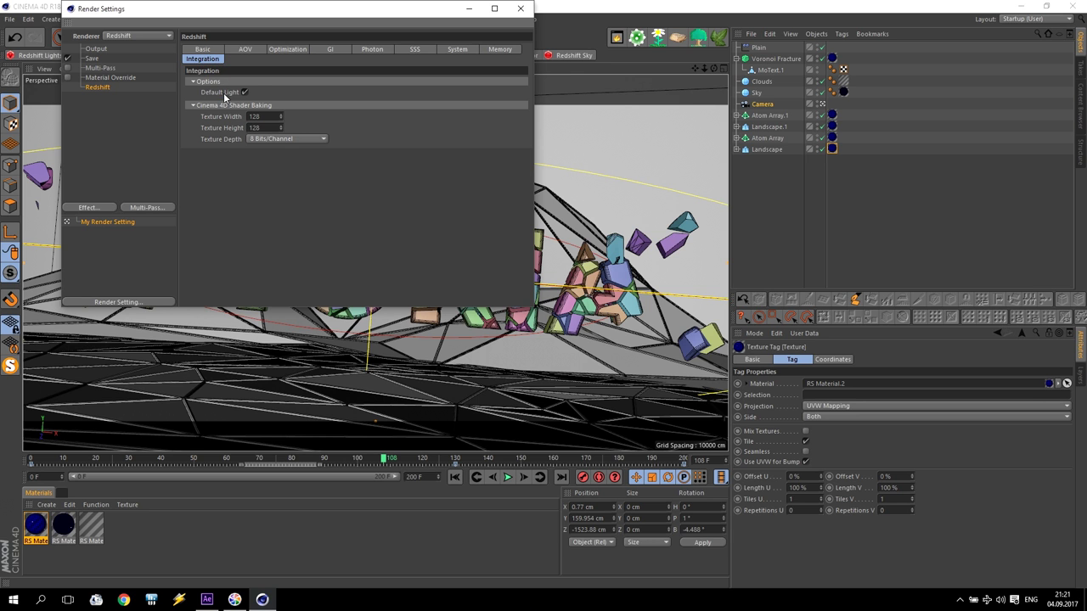
click(245, 93)
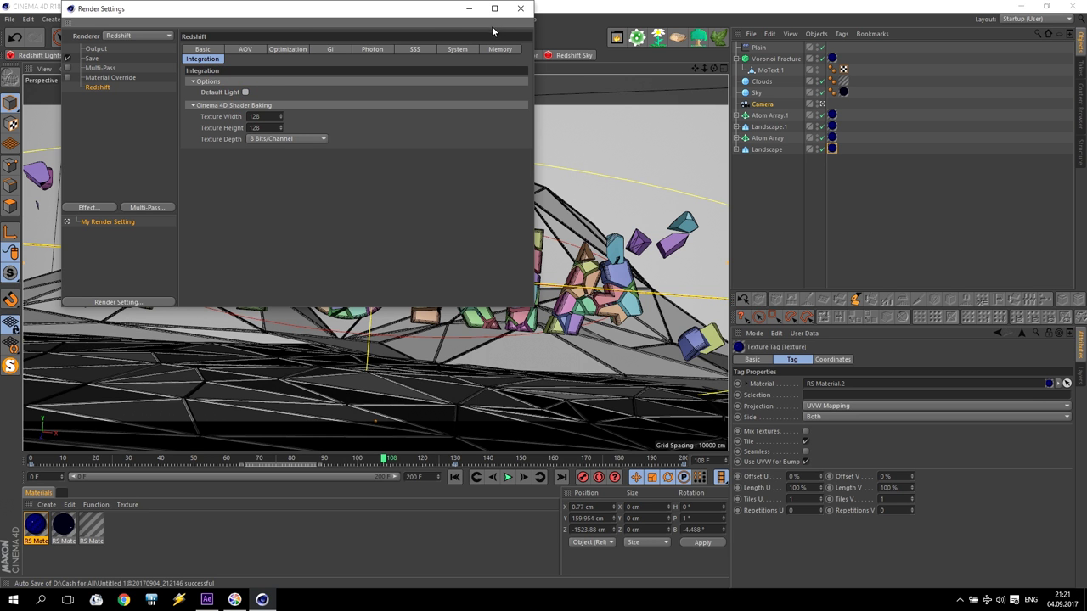
click(521, 9)
Add a Redshift Dome Light and load DivaStudio.hdr from the Desktop as its dome map.
click(34, 55)
mouse_move(77, 60)
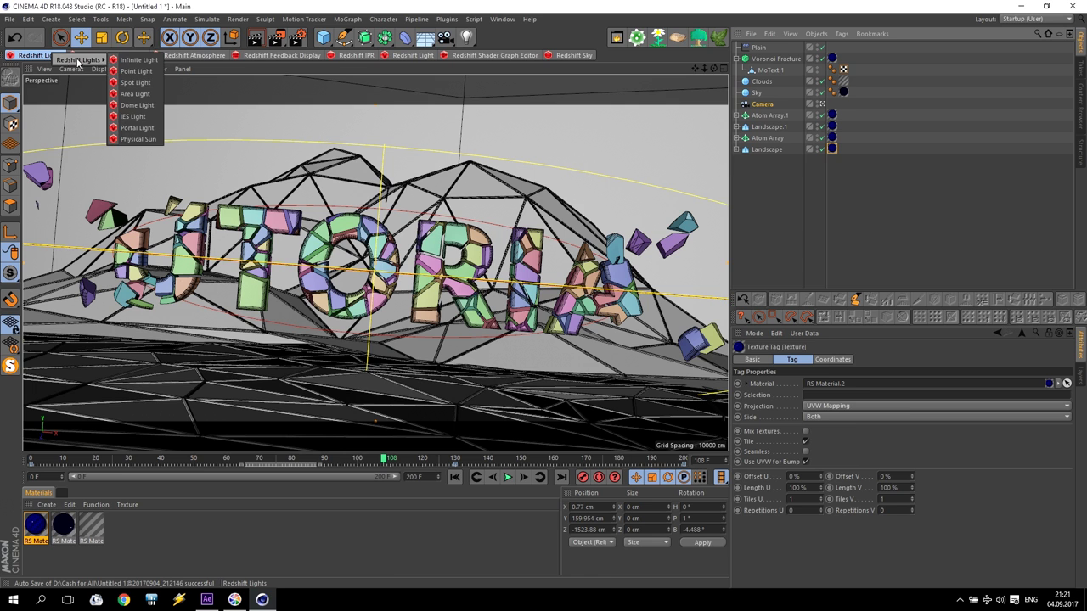
click(136, 104)
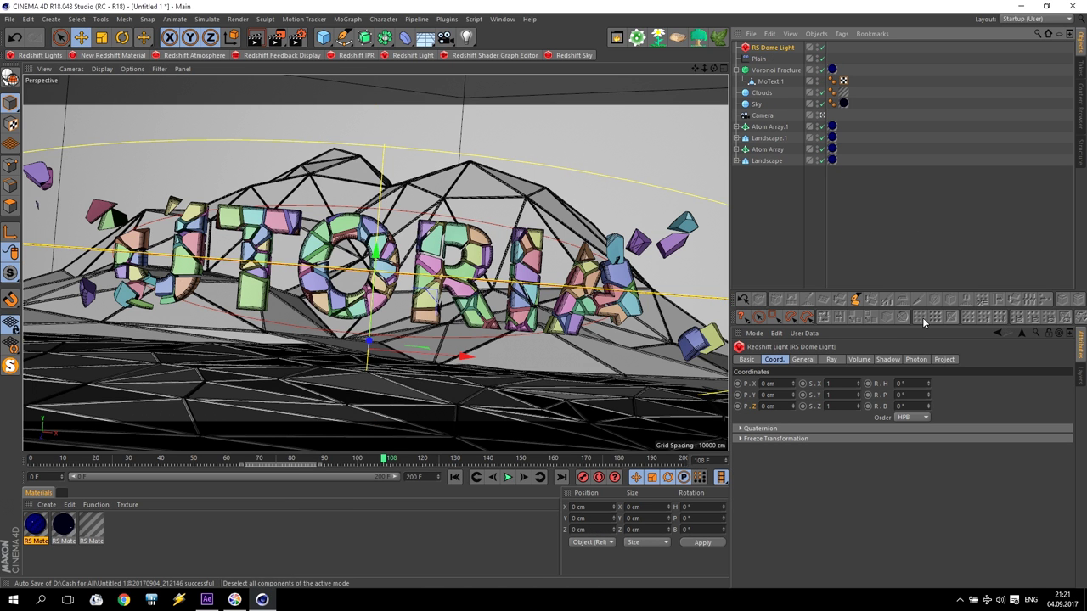
click(814, 359)
click(1051, 478)
click(302, 114)
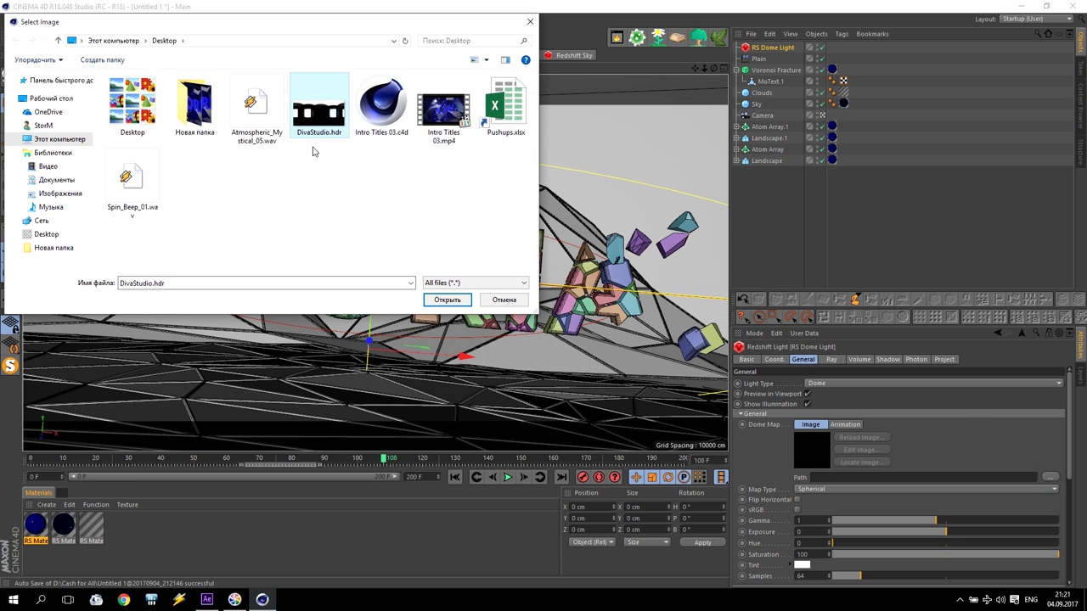
click(445, 300)
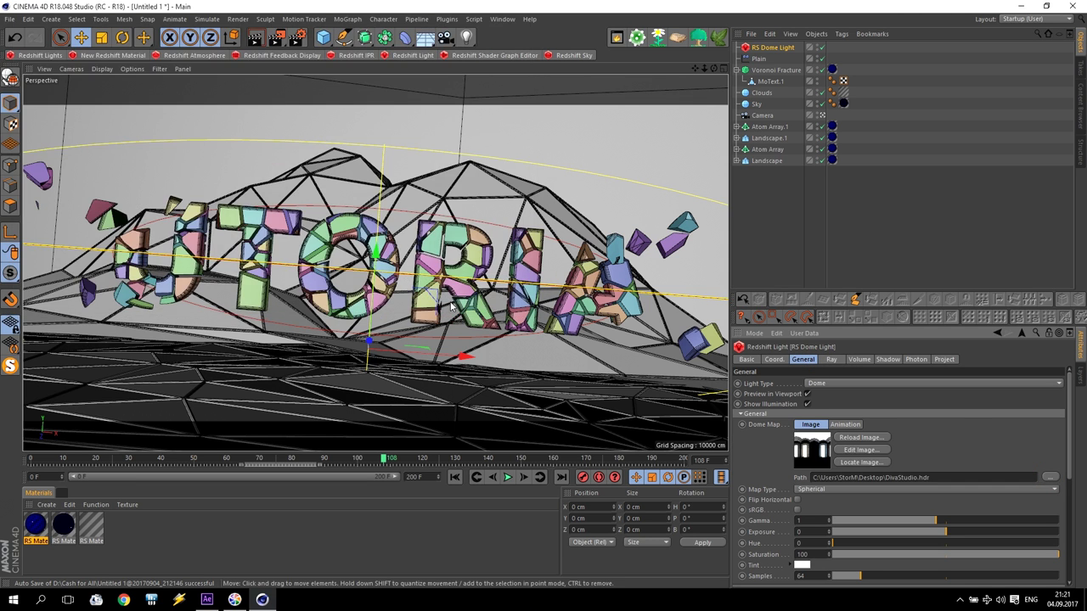
Check the dome light's environment options and start a test render of frame 108, closing it before completion.
scroll(1069, 434, down, 5)
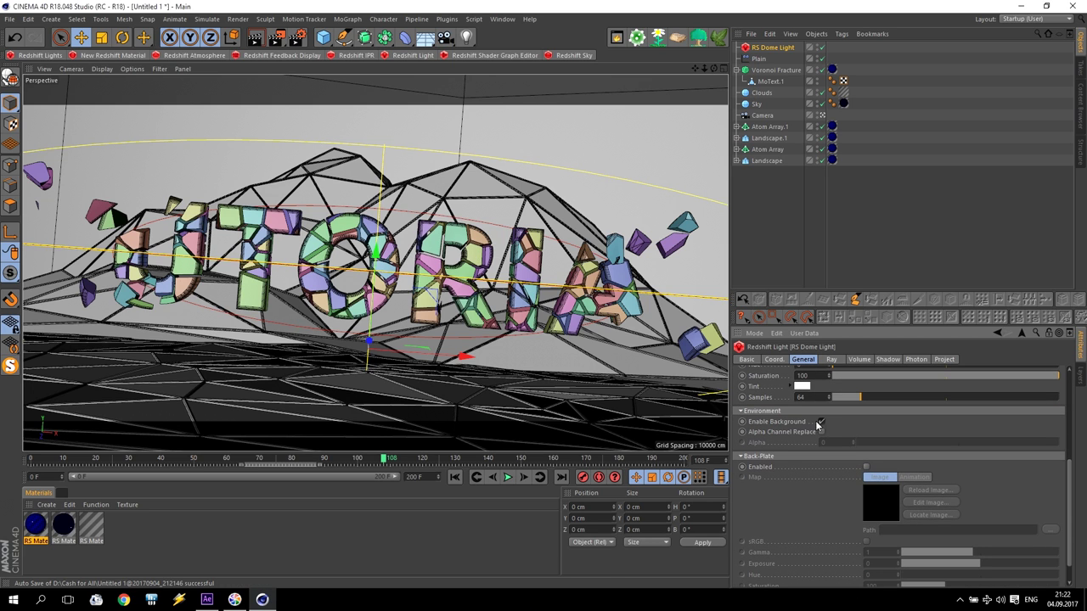
click(276, 37)
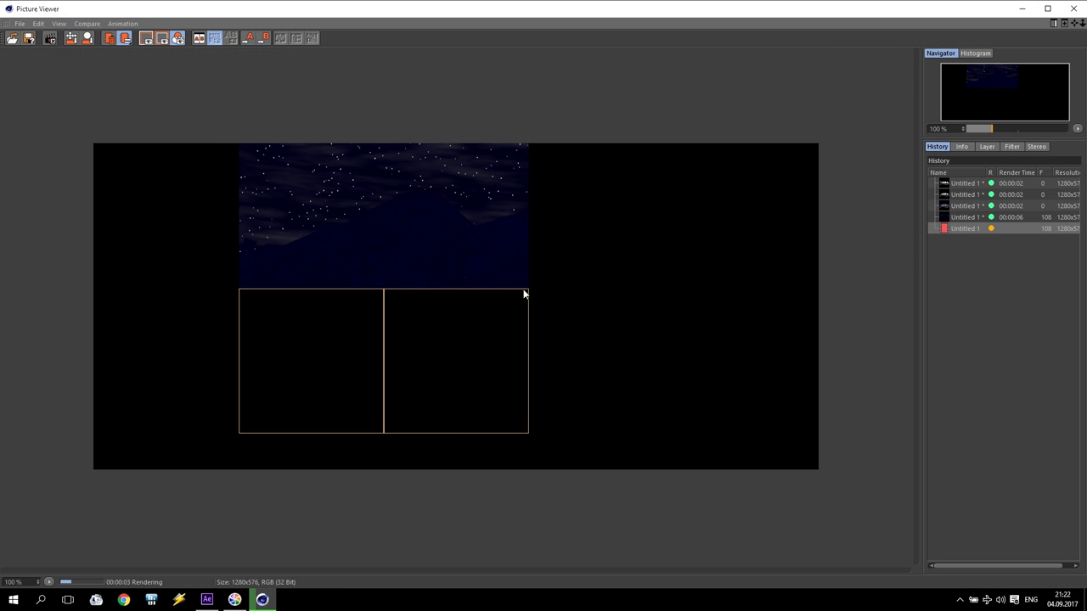
click(1074, 7)
click(582, 340)
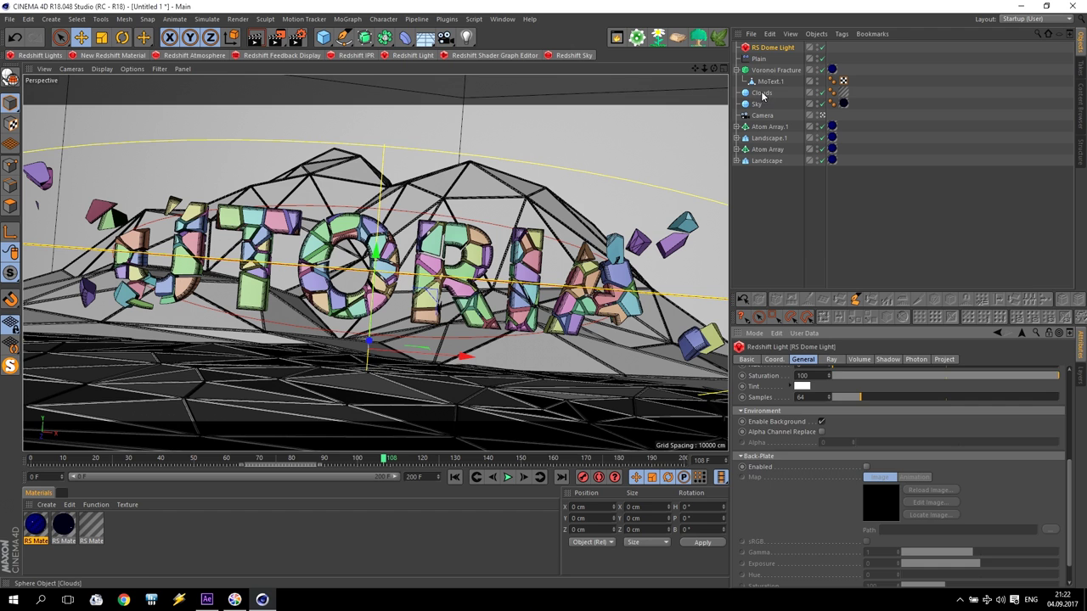
Exclude the Clouds and Sky objects from the dome light's illumination and test-render frame 108 in the Picture Viewer.
click(756, 104)
click(760, 93)
click(774, 51)
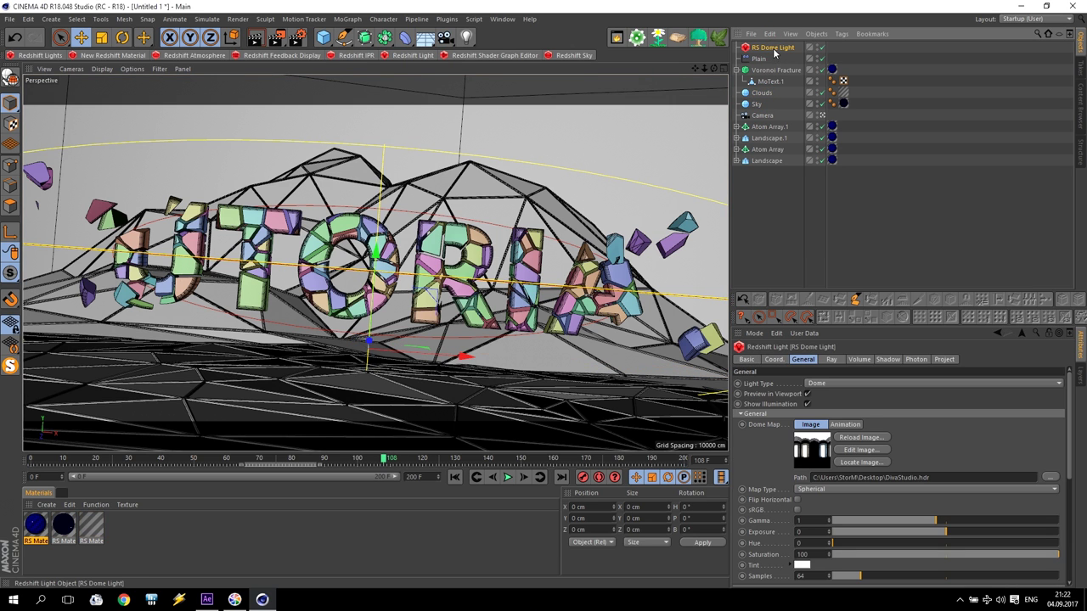
click(945, 360)
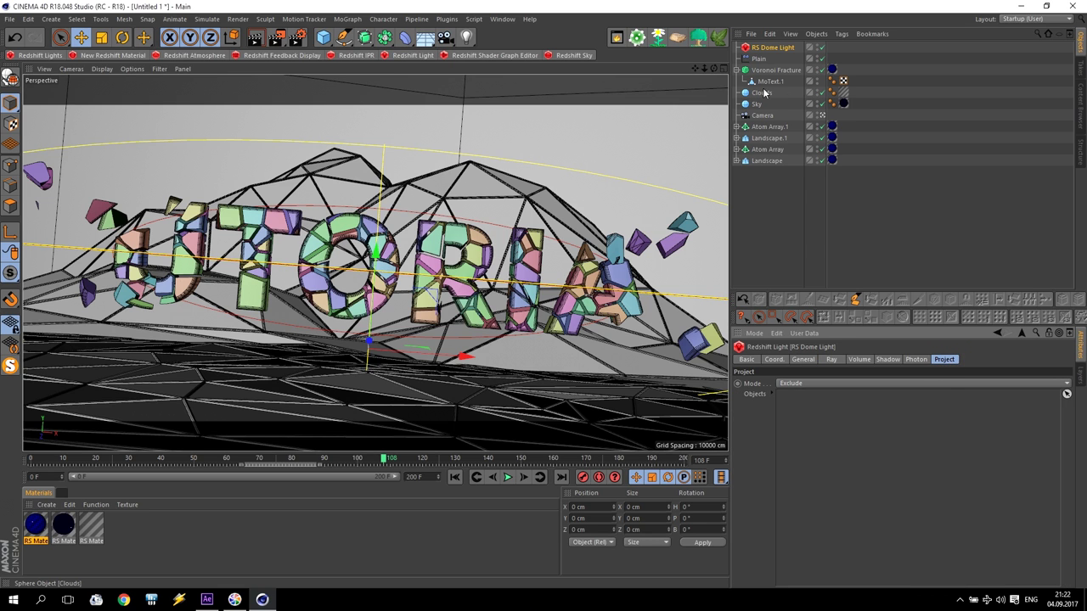
drag(760, 93, 825, 397)
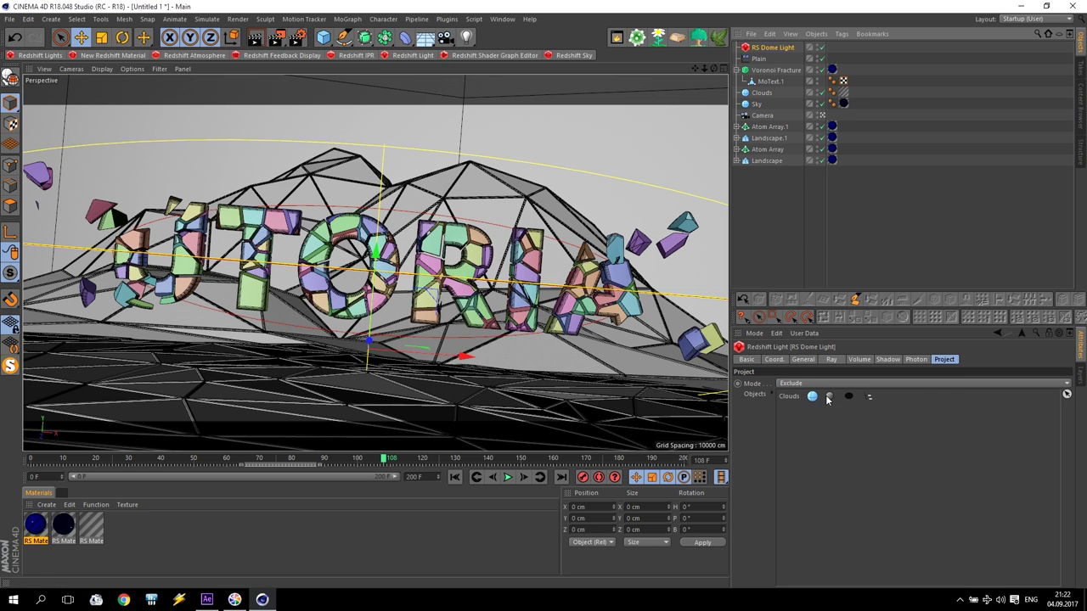
drag(756, 103, 764, 131)
drag(836, 450, 790, 395)
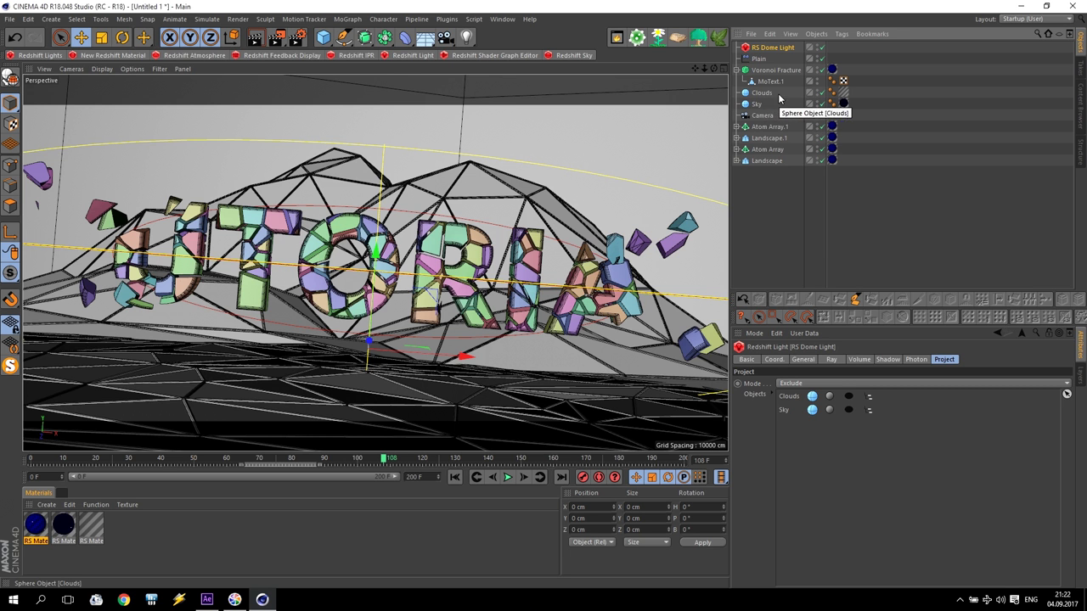
click(277, 36)
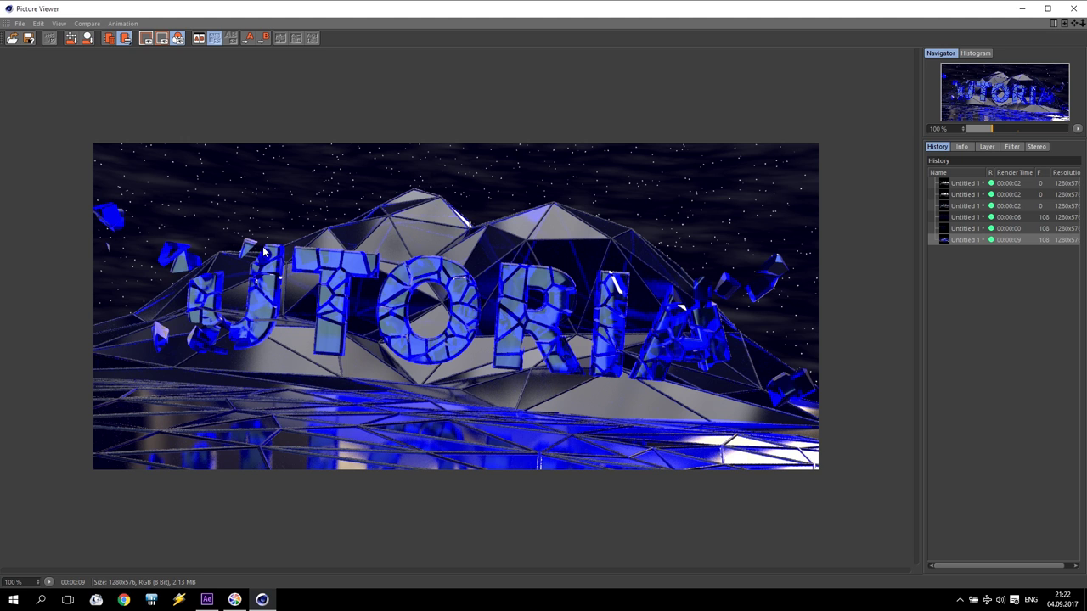
click(1073, 8)
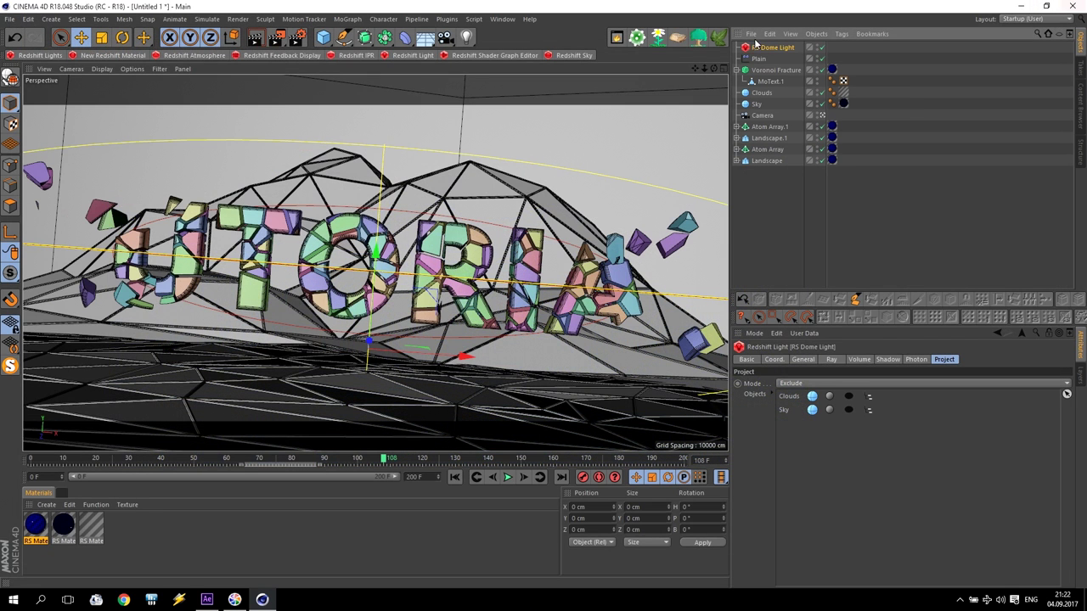
Enable motion blur in Redshift's basic render settings.
click(299, 38)
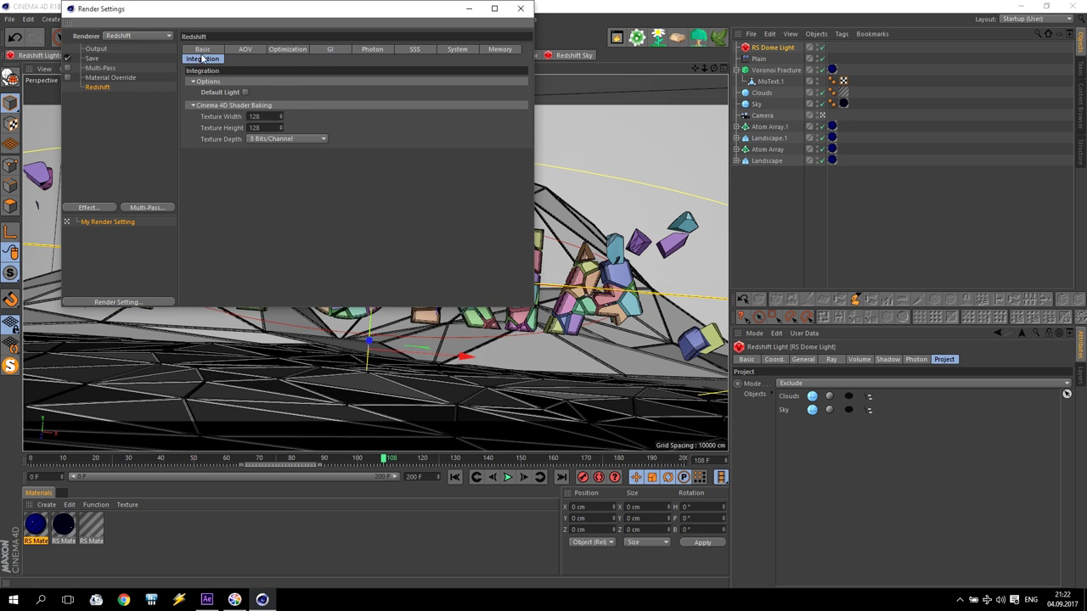
click(202, 50)
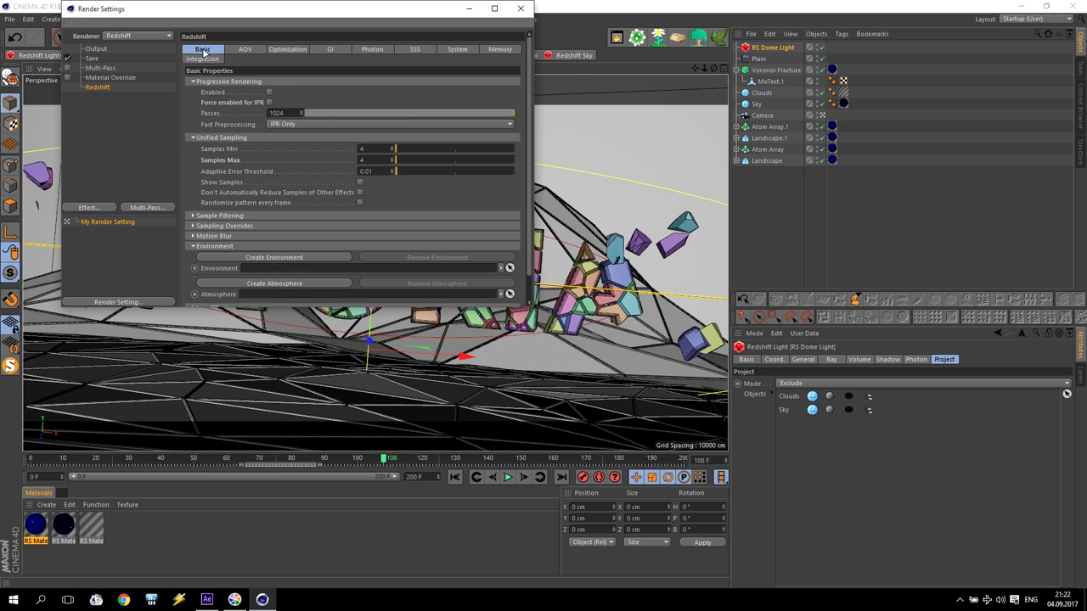
click(194, 236)
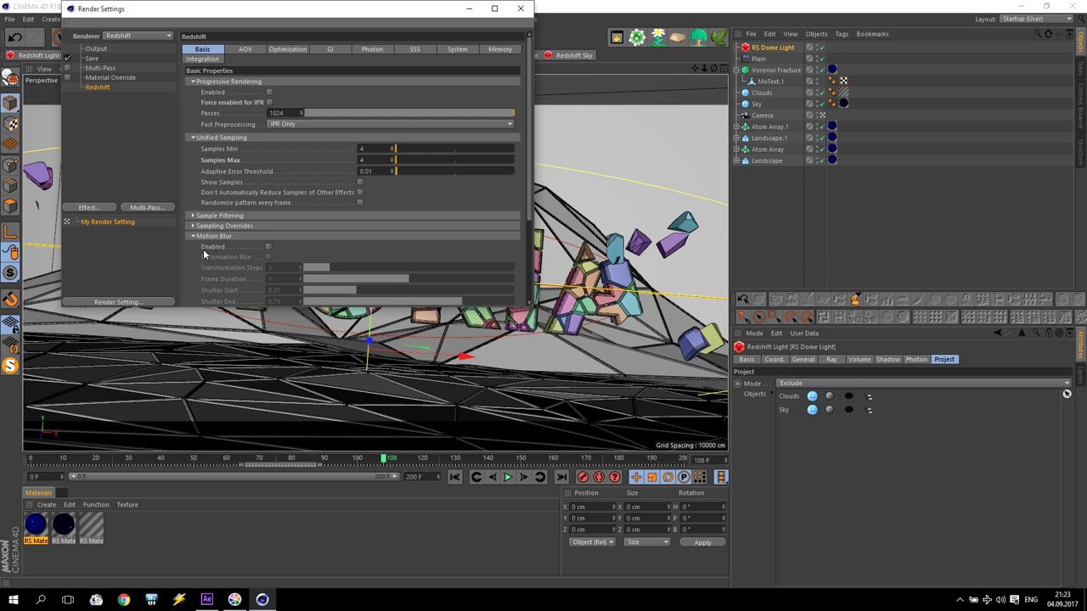
click(268, 247)
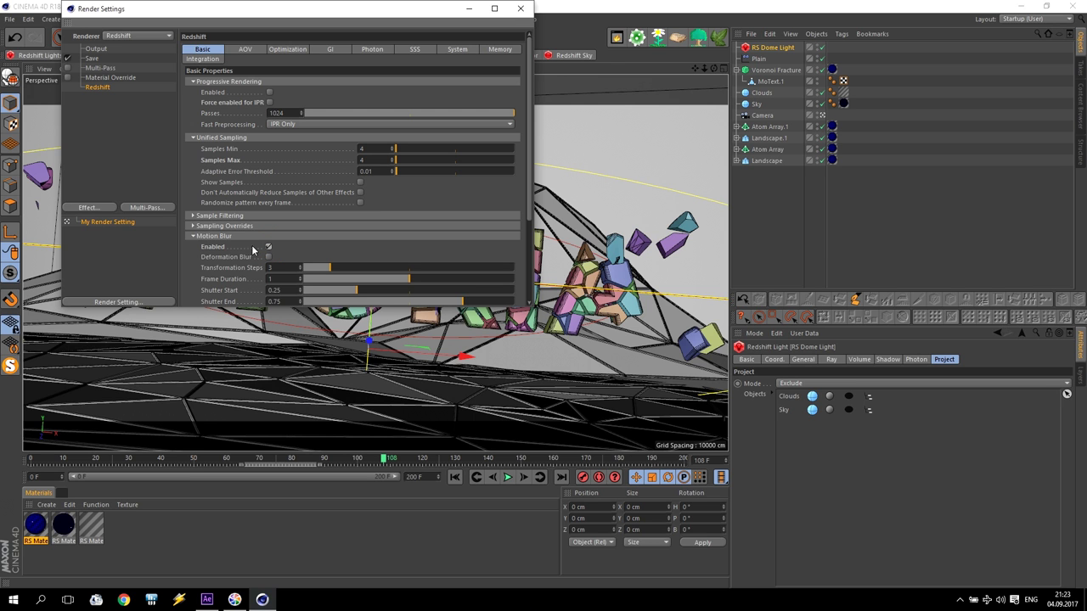
click(521, 9)
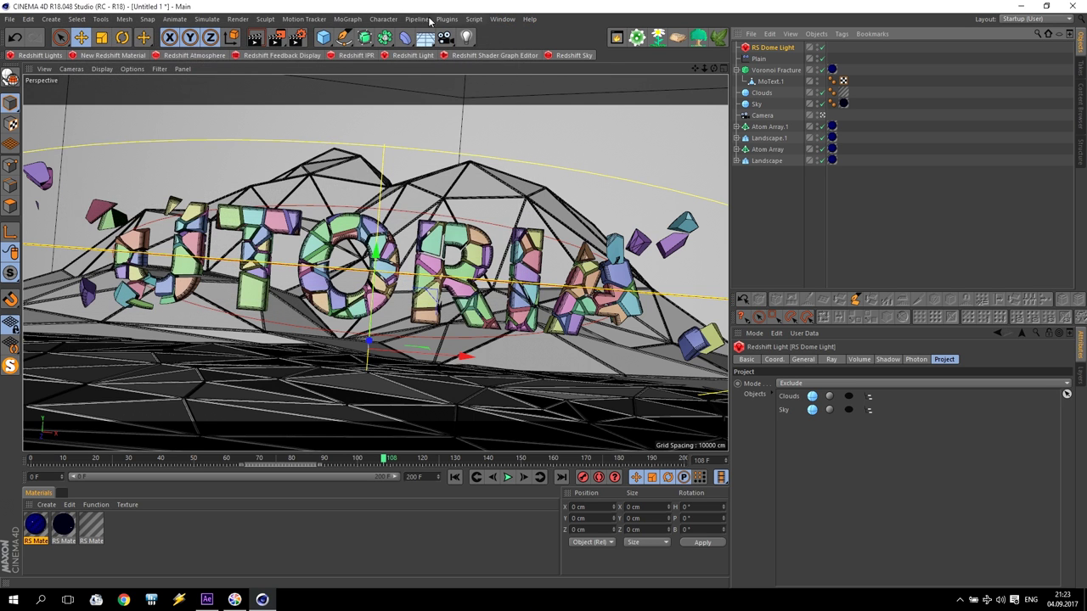
Test-render frame 108 in the Picture Viewer to check the motion blur, and review Redshift's unified sampling settings.
click(277, 37)
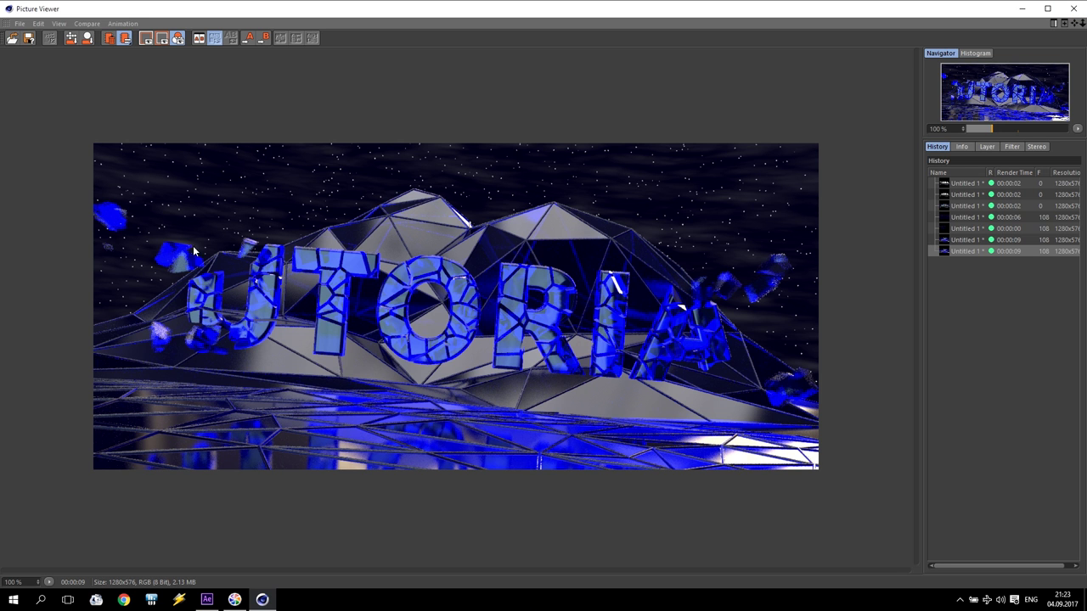
click(1075, 8)
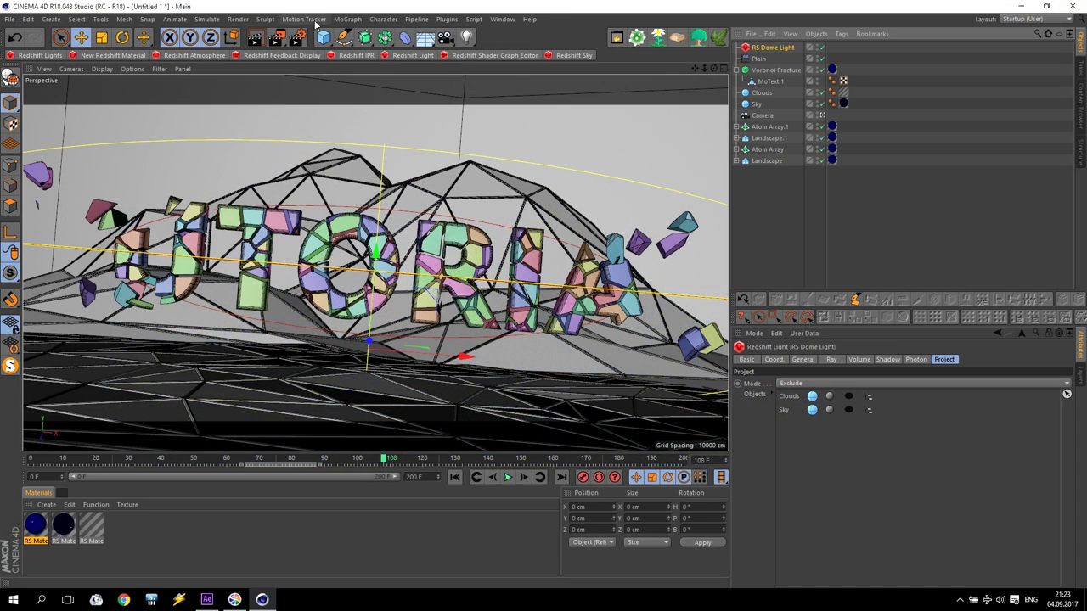
key(ctrl+b)
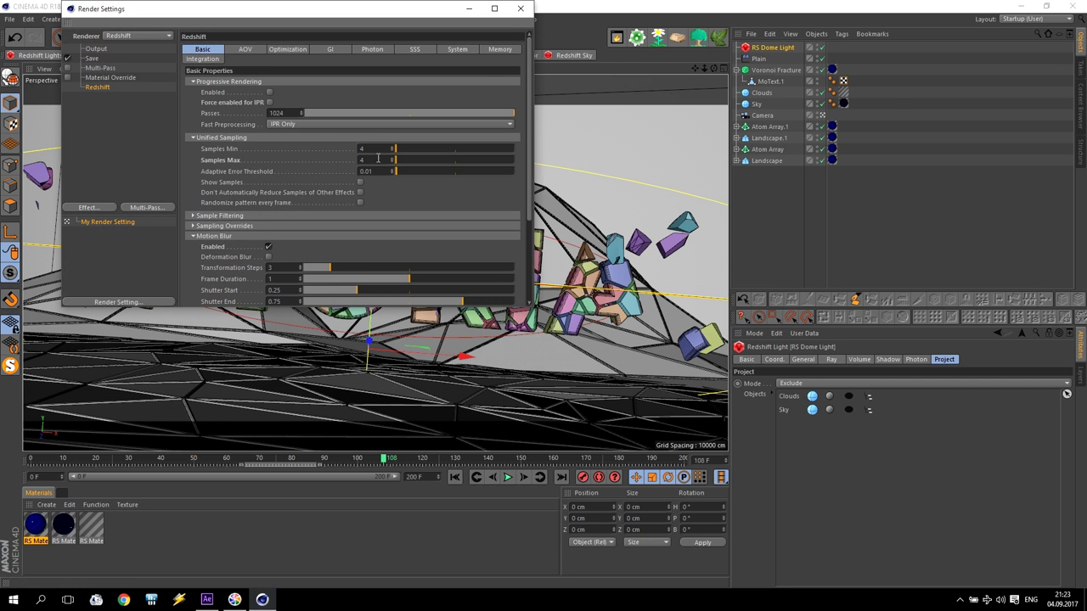
click(521, 9)
Play back part of the camera animation and test-render frame 0 in the Picture Viewer.
click(506, 478)
click(506, 478)
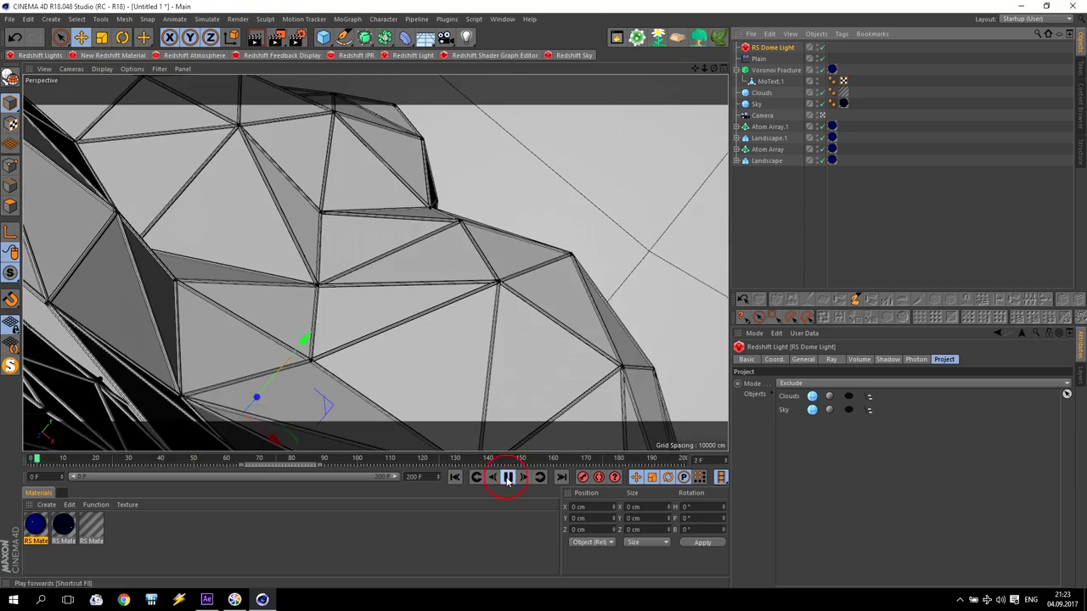
click(507, 478)
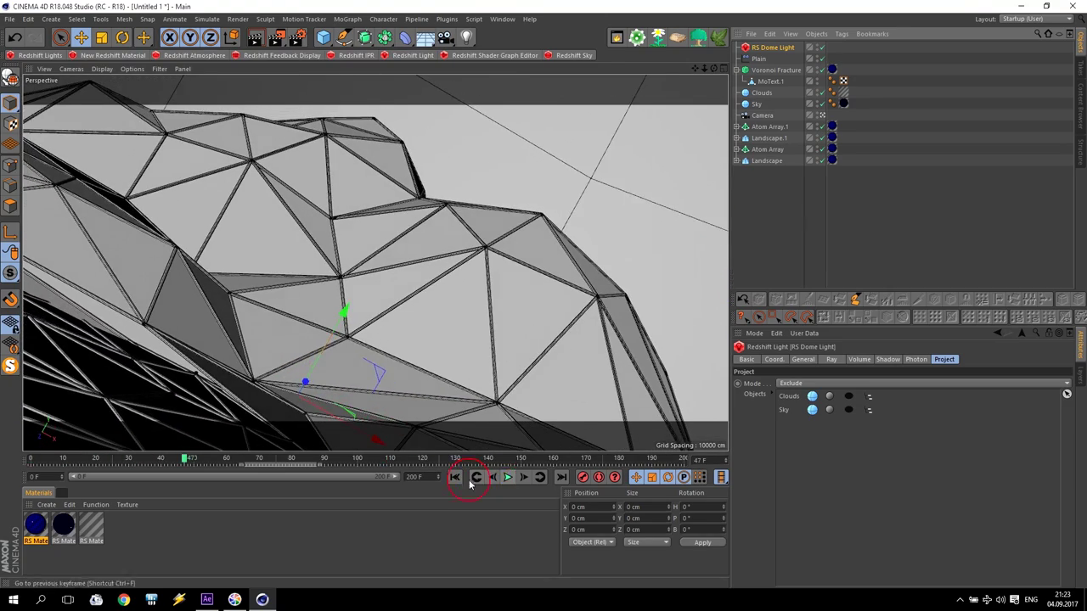
click(455, 477)
click(283, 54)
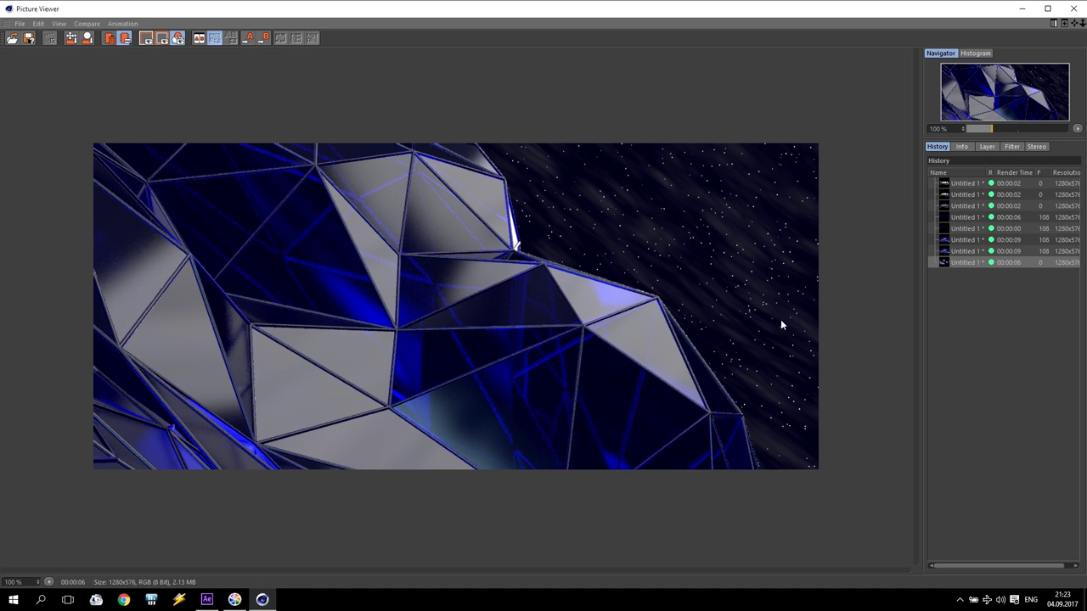
click(1073, 8)
Test-render the final frame, 200, in the Picture Viewer to check the assembled text.
drag(266, 460, 683, 460)
click(277, 37)
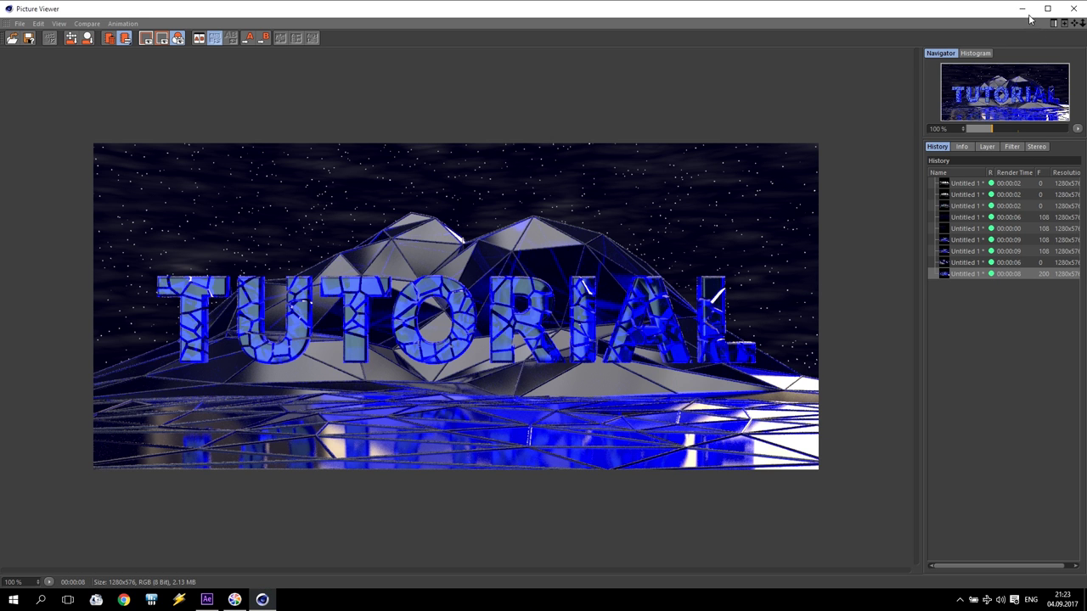
click(1073, 8)
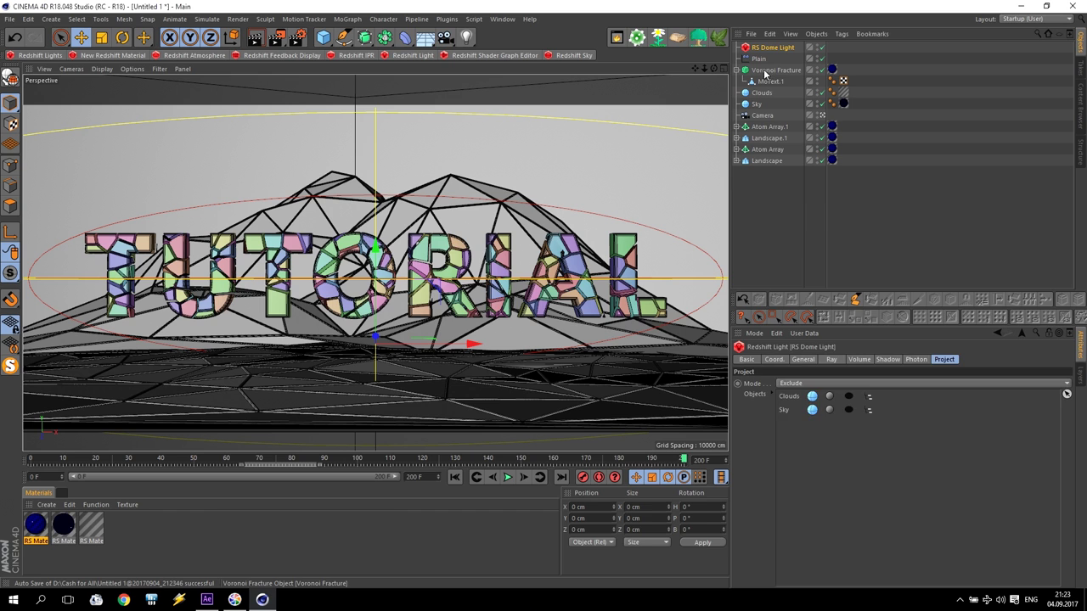
Set the Voronoi Fracture's distribution point amount to 500 and test-render frame 200.
click(771, 71)
click(850, 360)
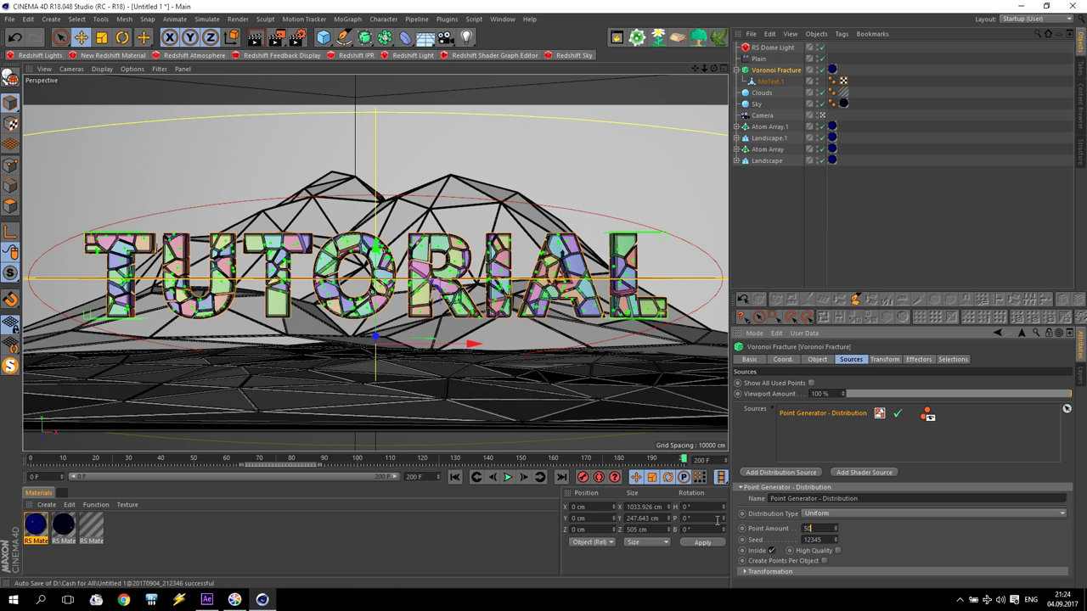
key(Return)
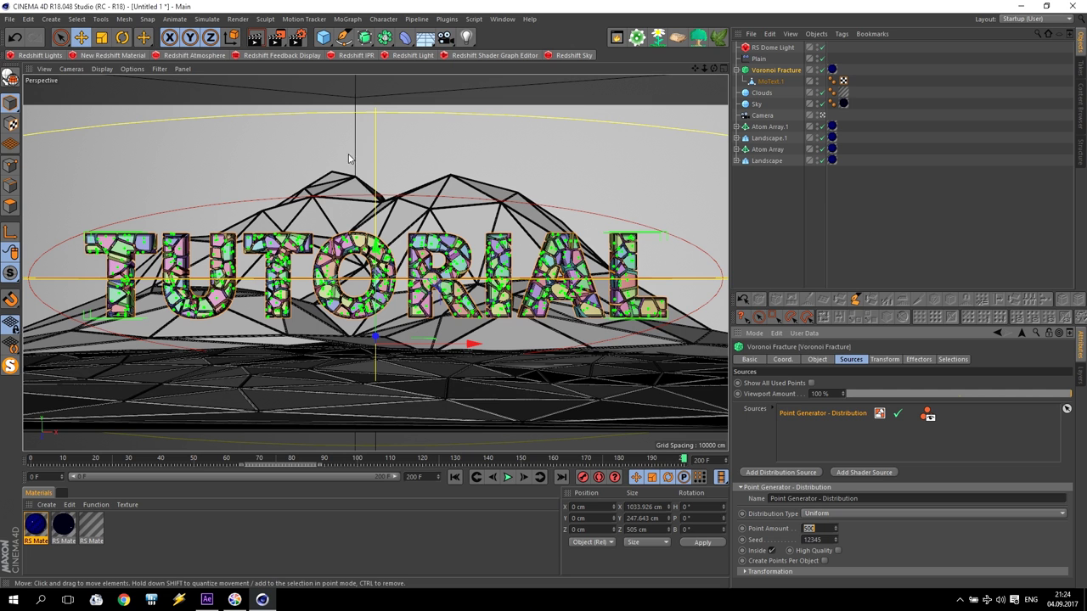
click(276, 38)
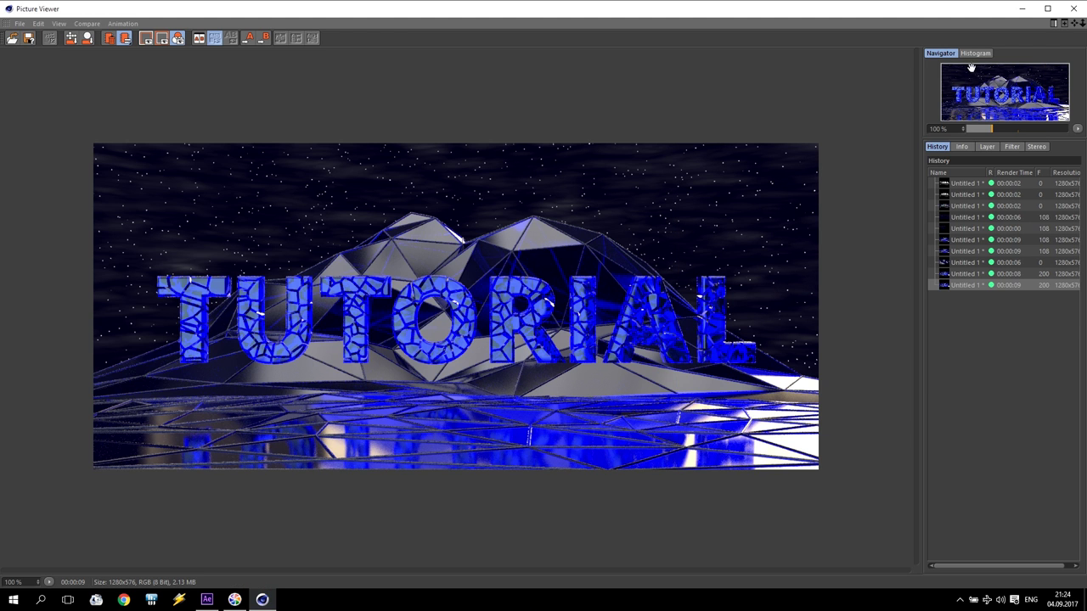
click(1075, 8)
Test-render frame 79 to check the motion blur on the flying fragments.
drag(379, 462, 286, 456)
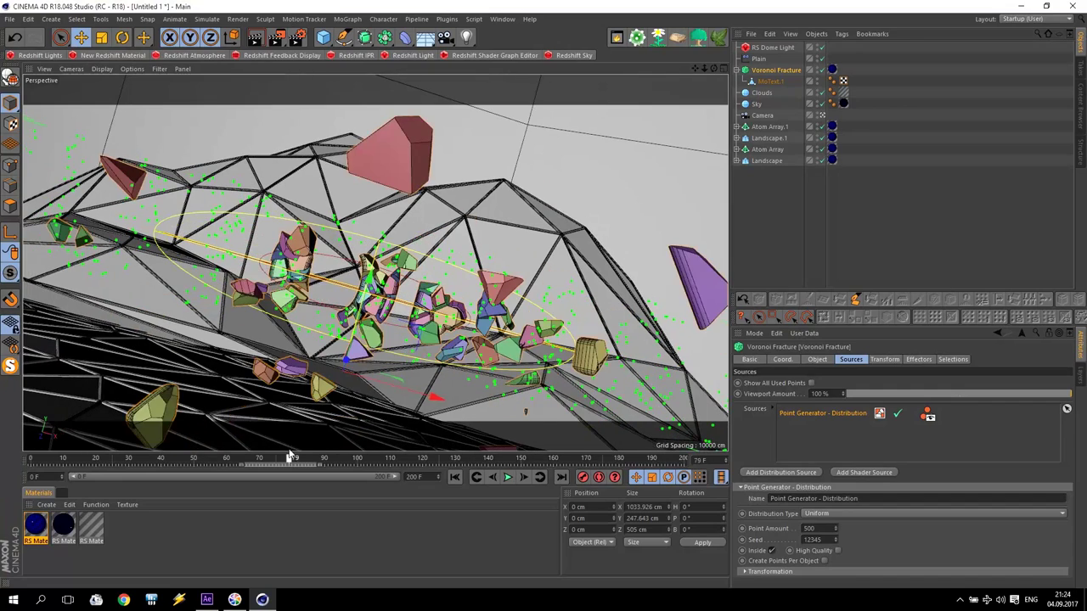
click(276, 36)
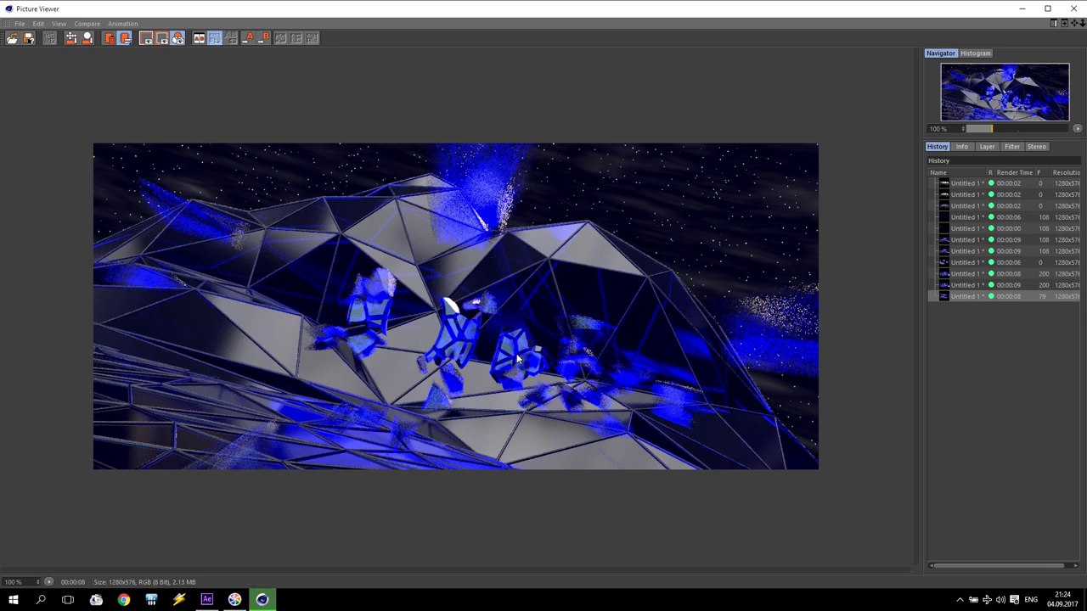
click(1074, 8)
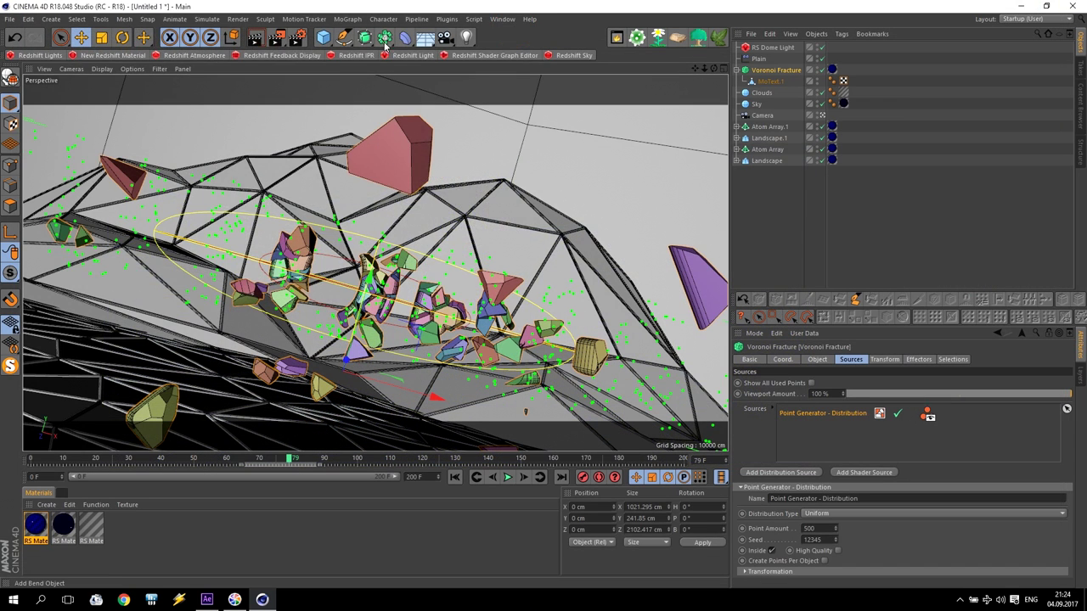
Set Redshift's minimum and maximum unified samples to 64 and test-render frame 79 again.
click(300, 37)
click(363, 159)
text(64)
click(330, 154)
text(64)
key(Return)
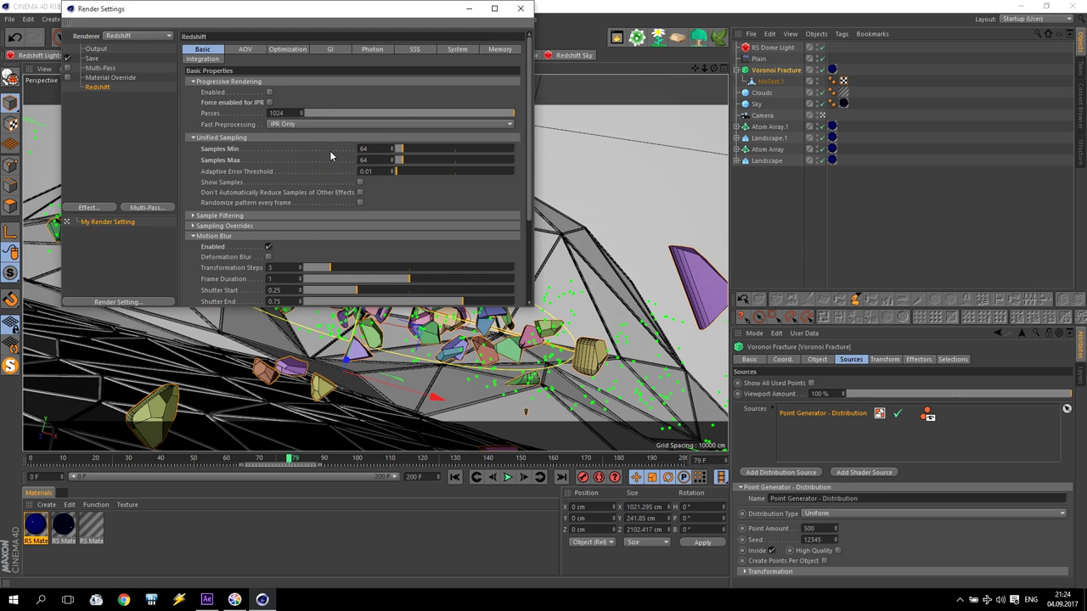
click(521, 9)
click(285, 37)
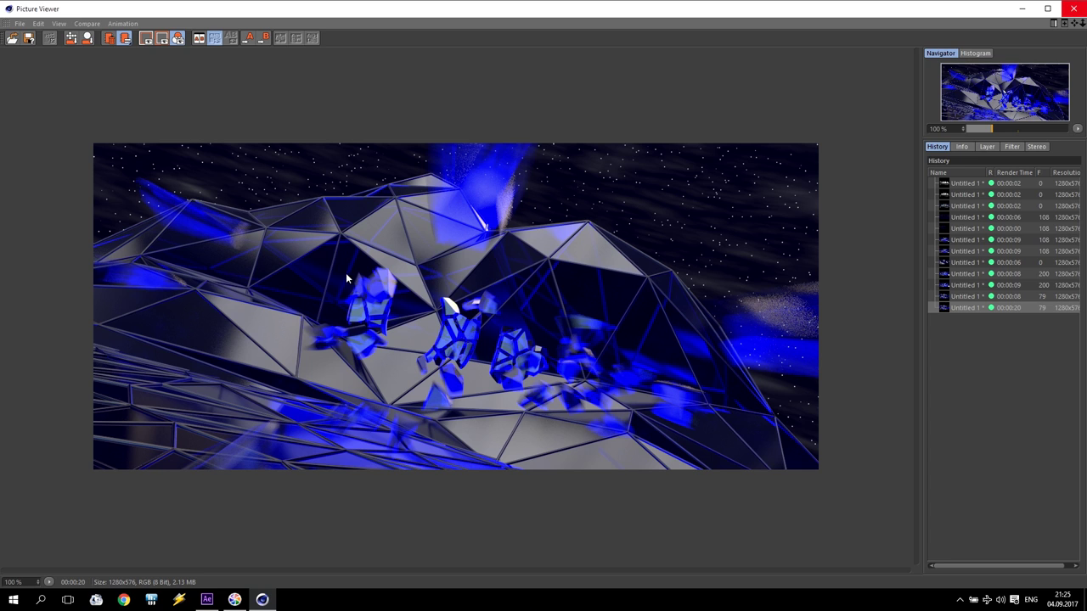
click(1073, 9)
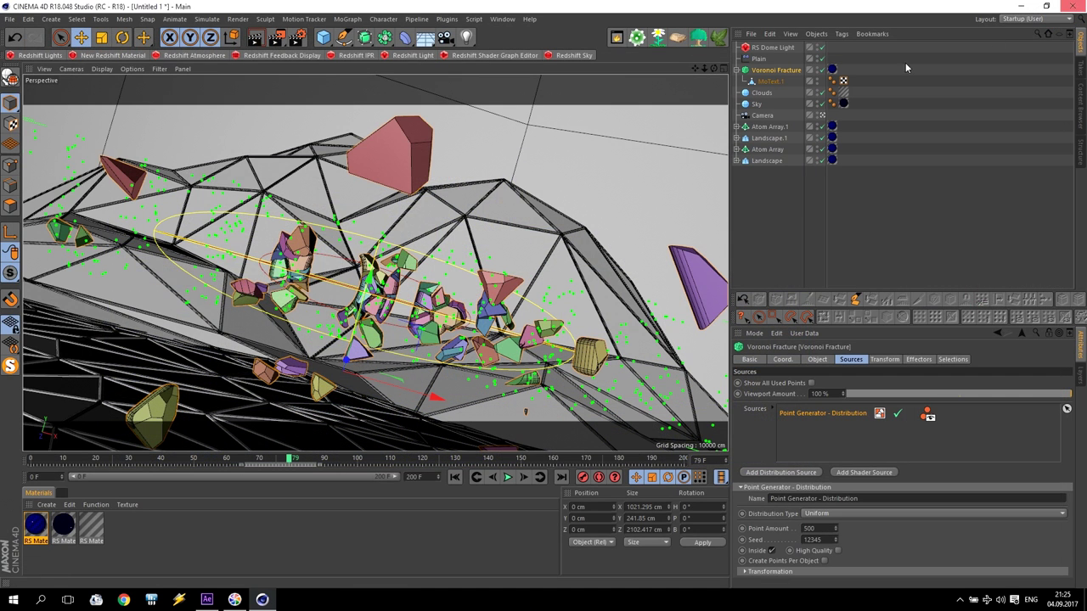
Set the render output's frame range to All Frames.
click(302, 41)
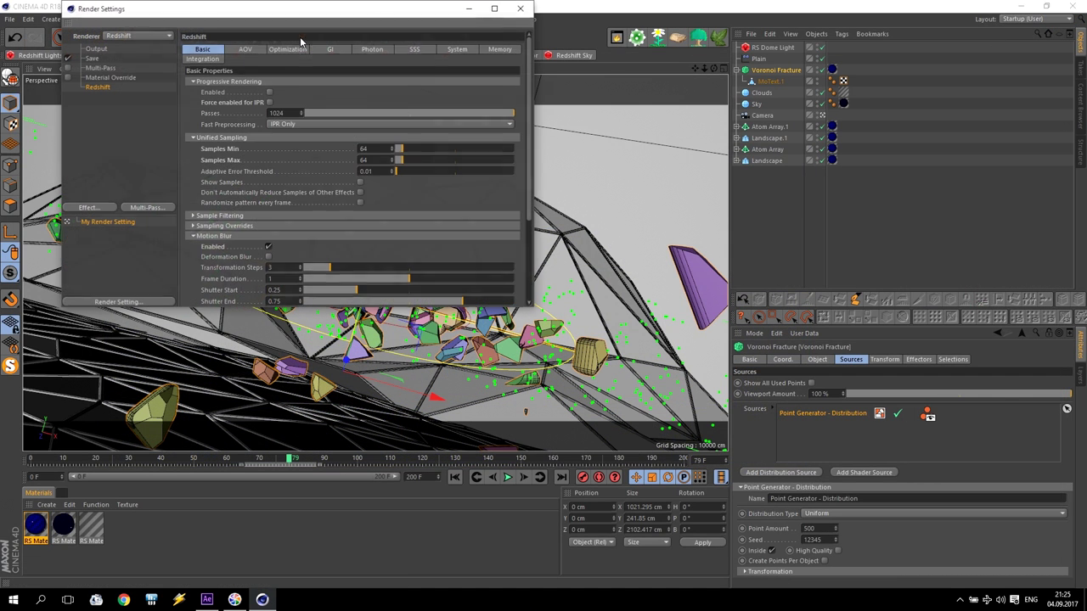
click(97, 48)
click(263, 166)
click(263, 182)
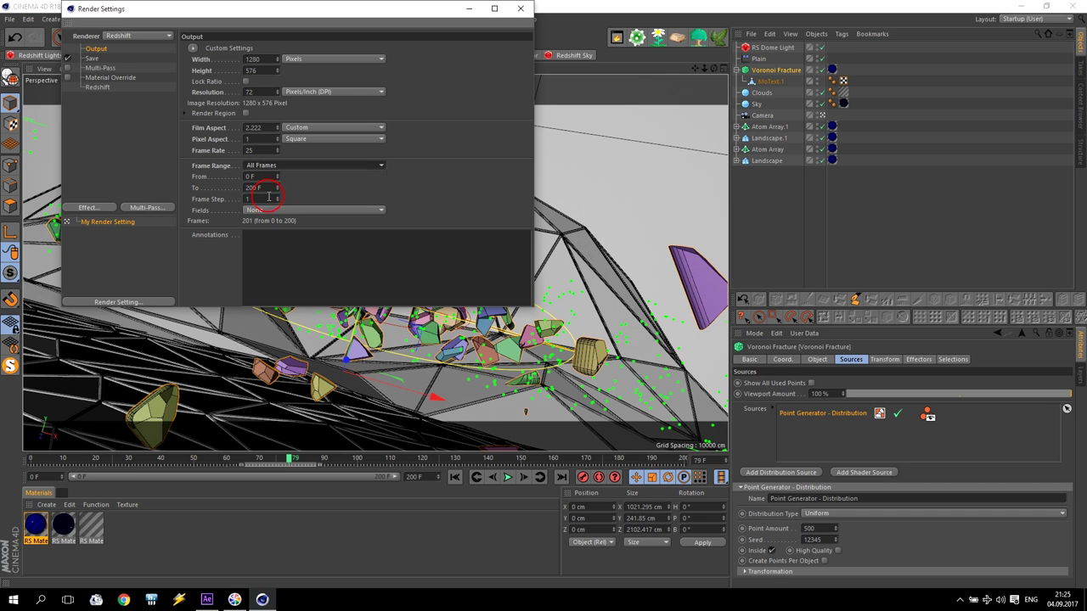
Choose the image format for saved frames and browse the Desktop's Новая папка folder for the output file.
click(94, 58)
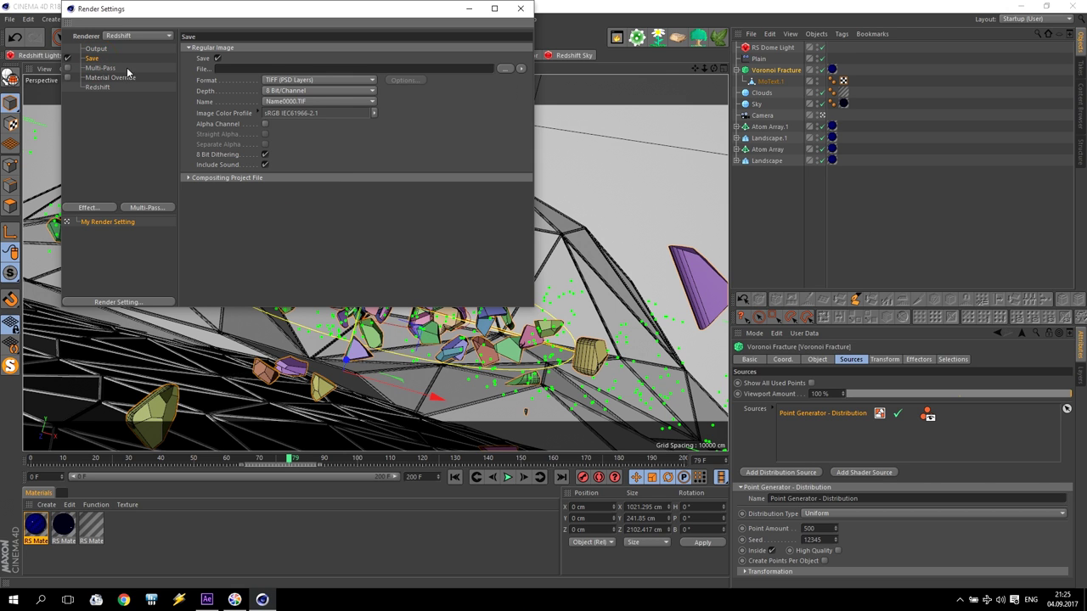
click(308, 79)
click(302, 195)
click(507, 68)
click(274, 127)
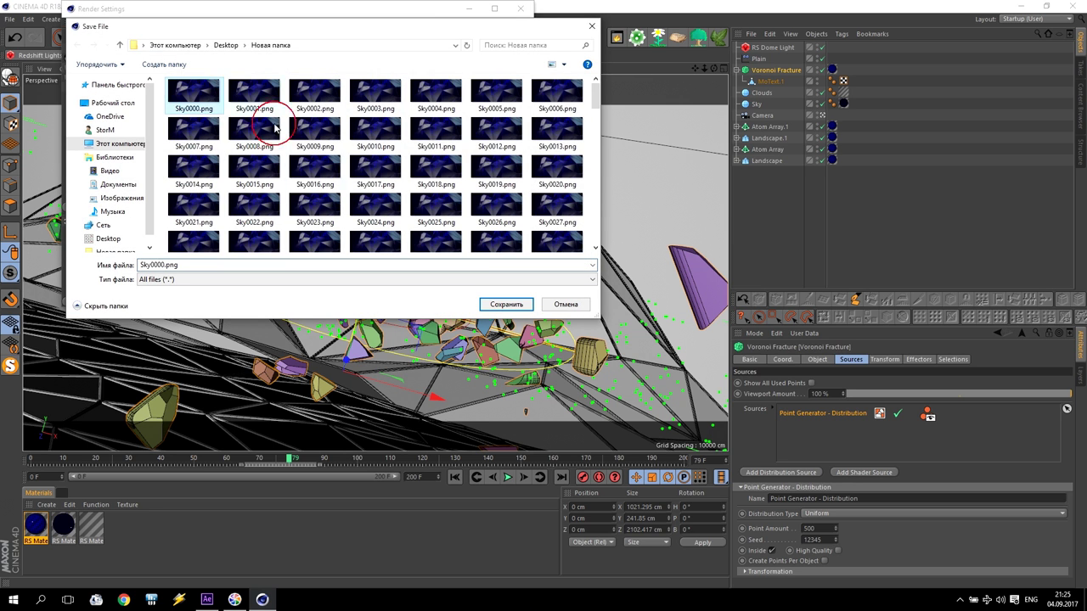
click(566, 304)
click(98, 87)
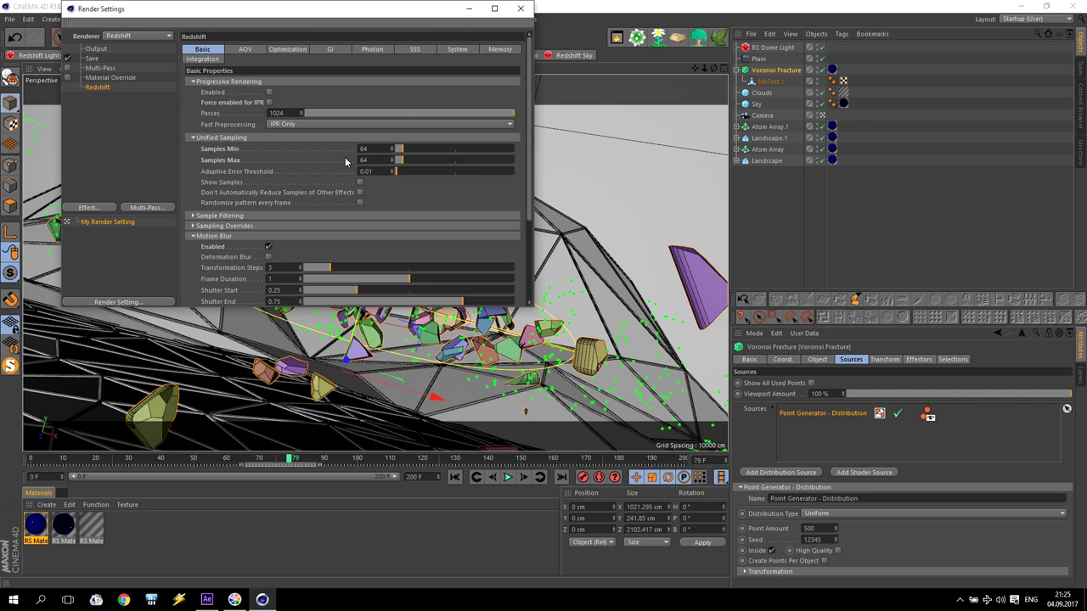
click(520, 9)
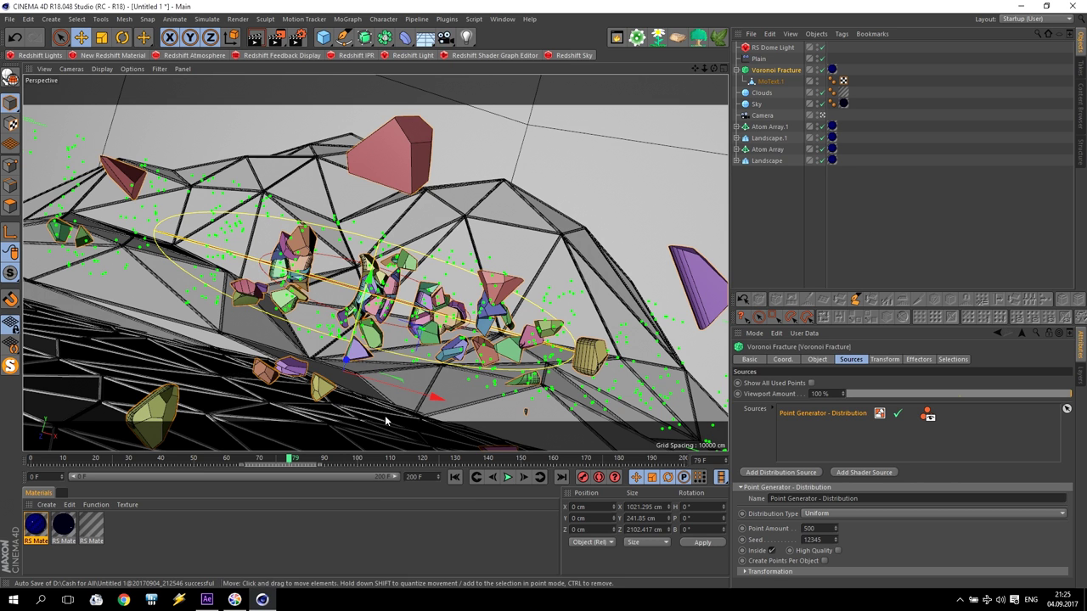
Switch to After Effects and inspect the imported audio files Spin_Beep_01.wav and Atmospheric_Mystical_05.wav.
click(207, 601)
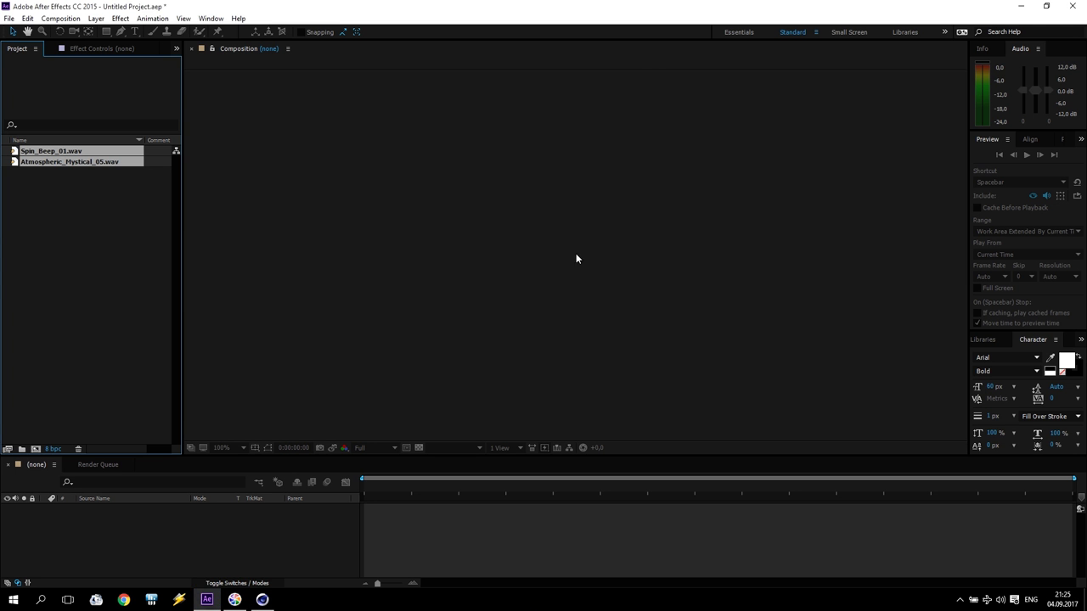
click(70, 221)
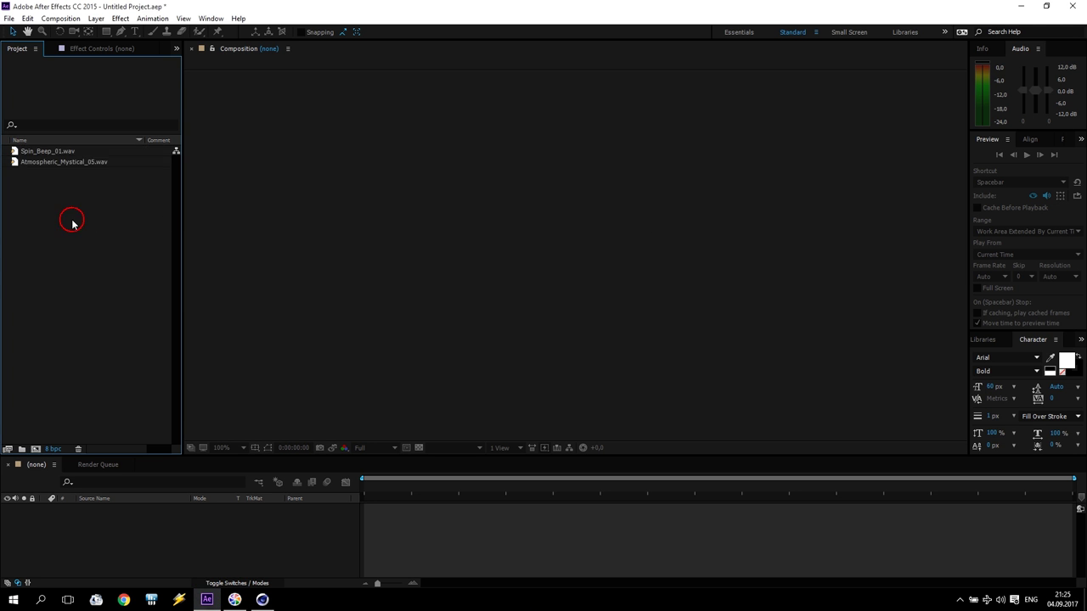
click(28, 154)
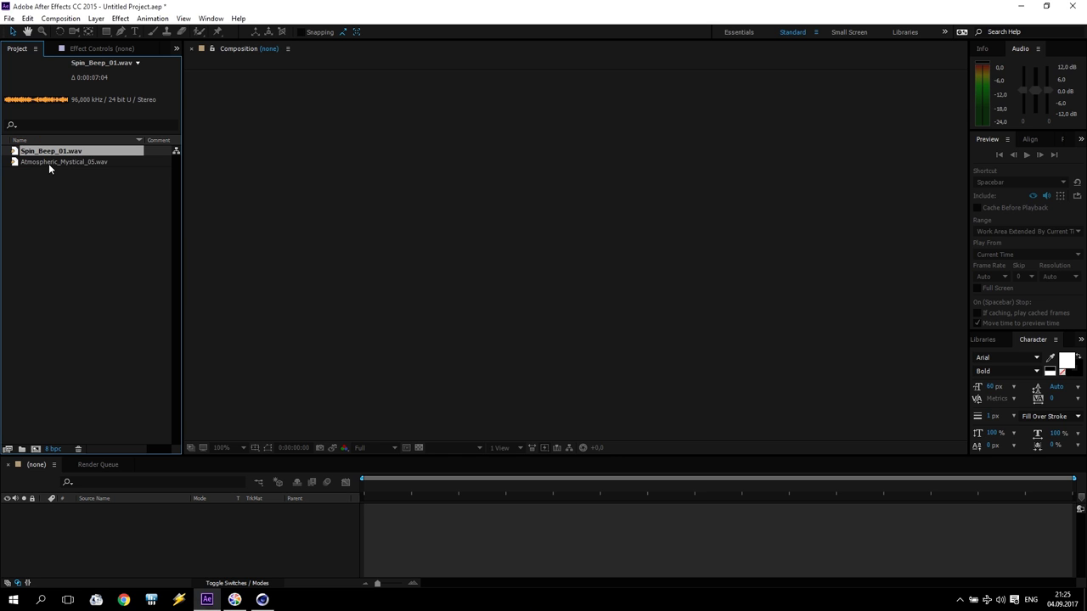
click(49, 165)
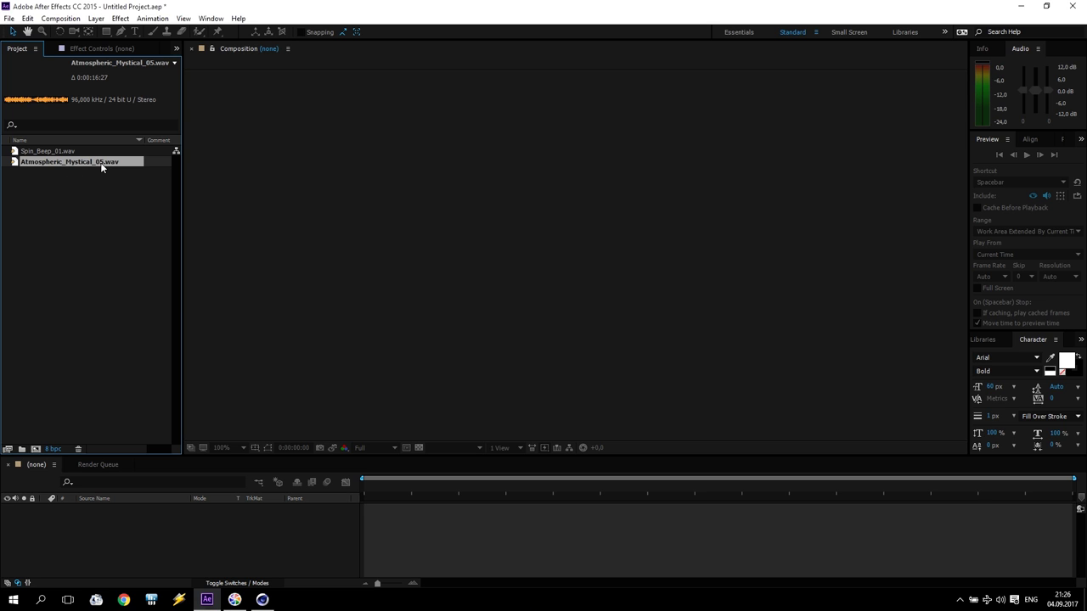
click(28, 151)
click(33, 161)
click(30, 151)
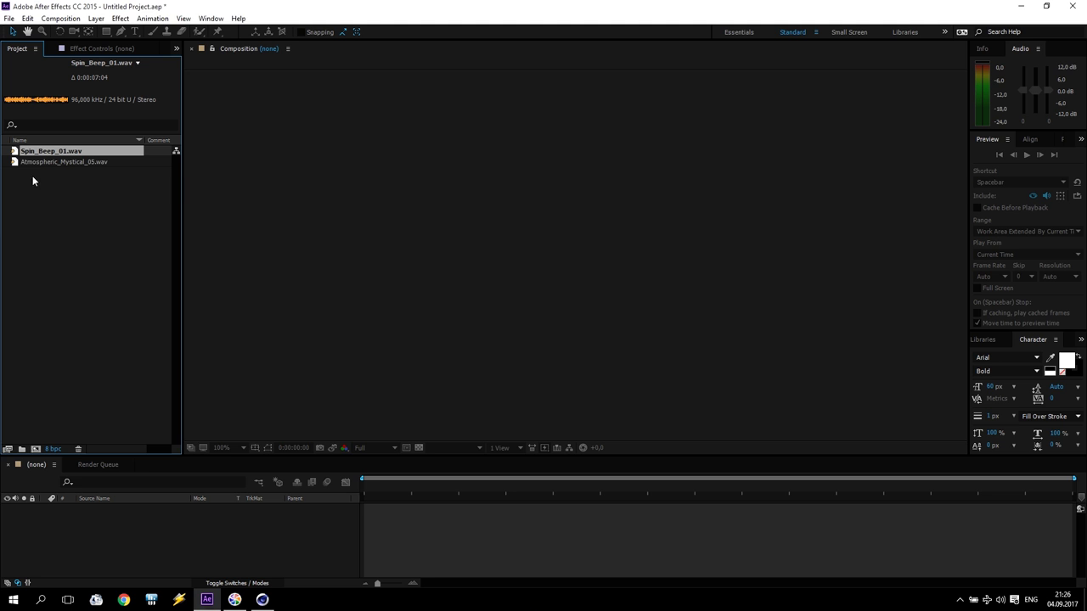
Import the PNG sequence starting with Sky0000.png as footage and create a composition from it.
double_click(37, 212)
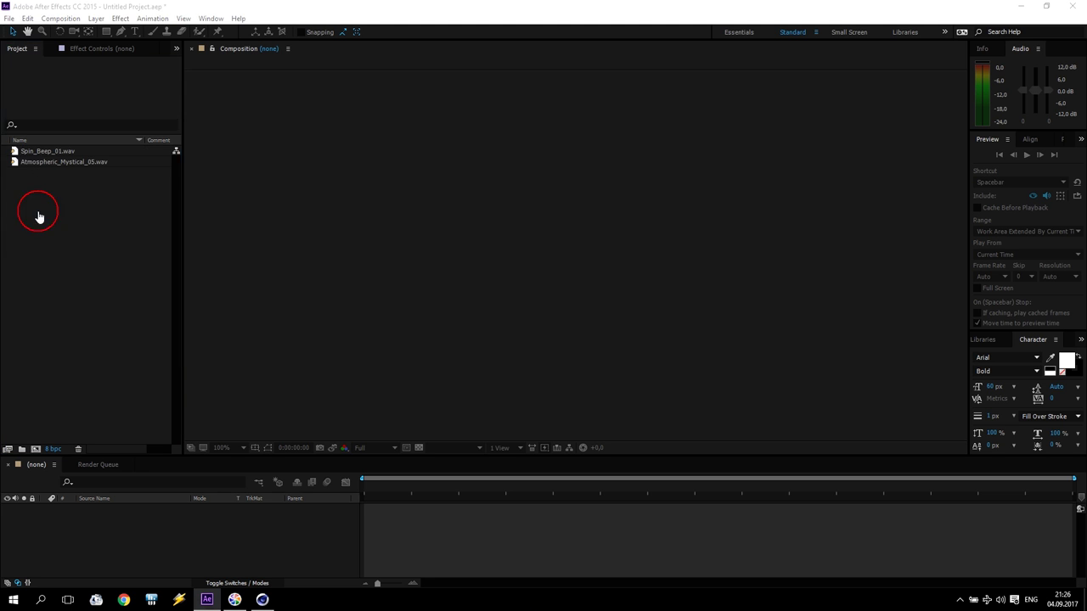
click(192, 150)
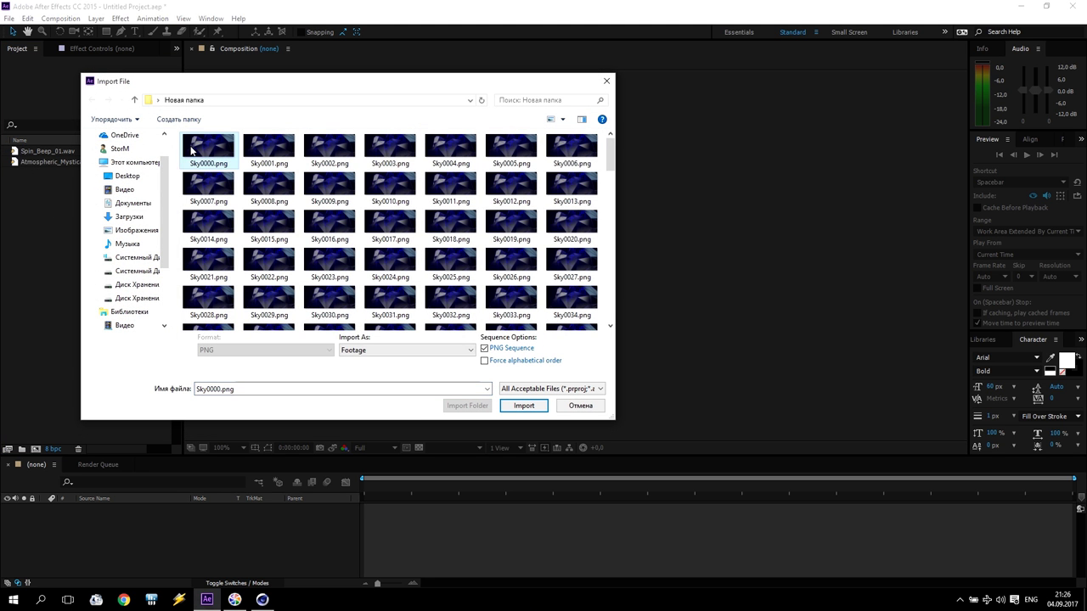
click(524, 405)
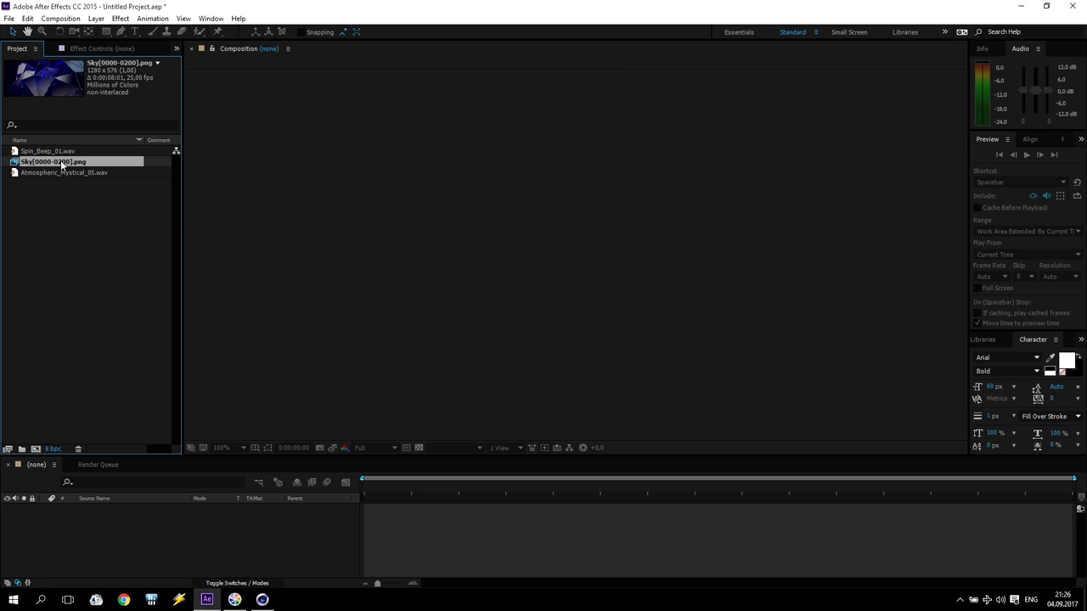
drag(46, 160, 44, 378)
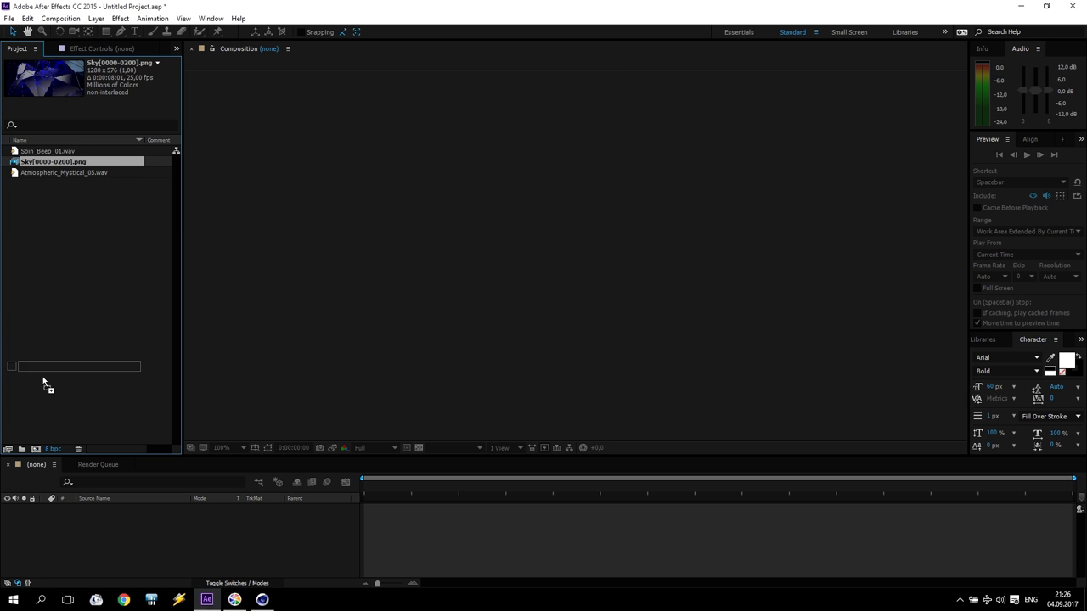
drag(40, 452, 36, 449)
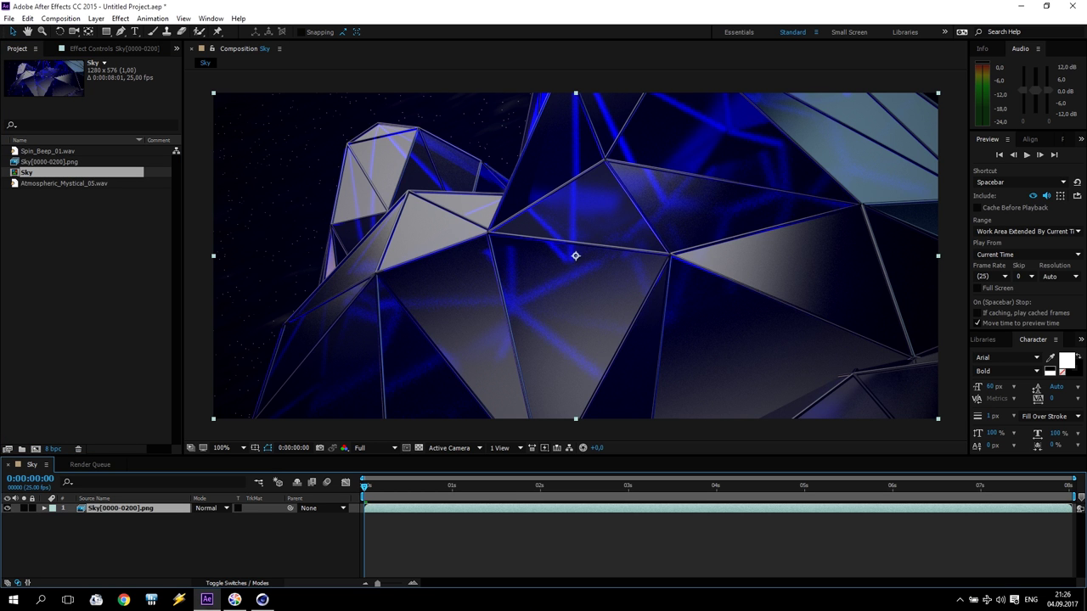
Preview the Sky composition and scrub the original animation in Cinema 4D to about frame 178, returning to After Effects.
click(1027, 155)
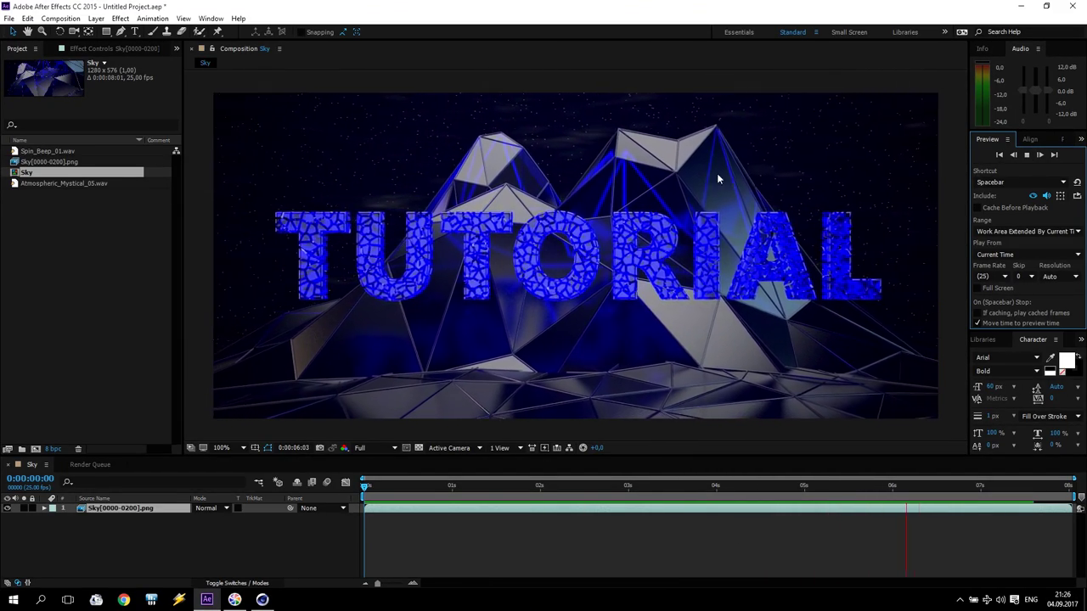
click(1026, 155)
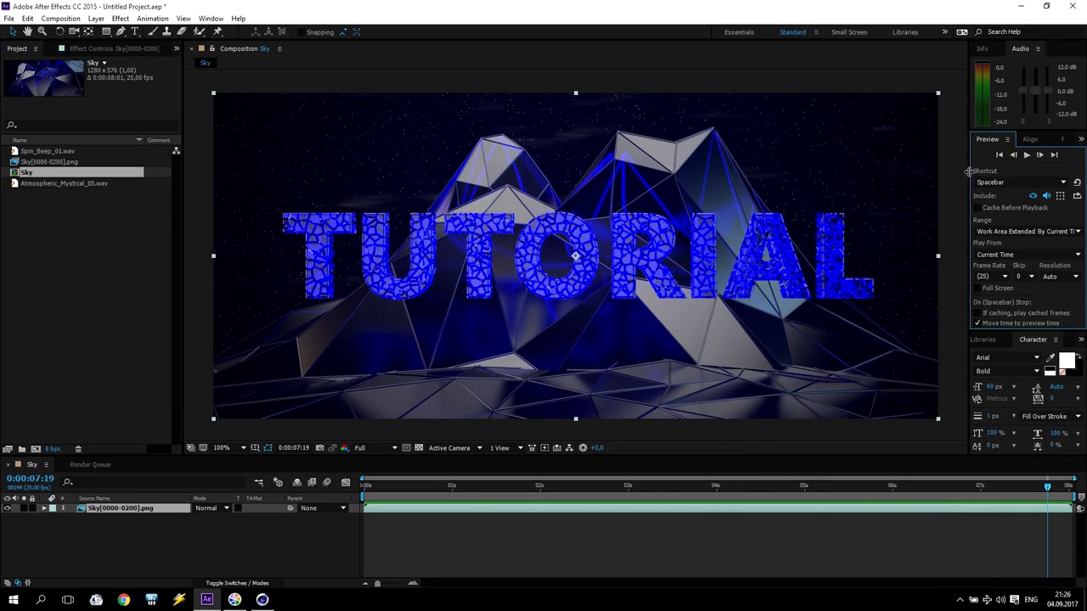
click(262, 600)
drag(396, 463, 612, 459)
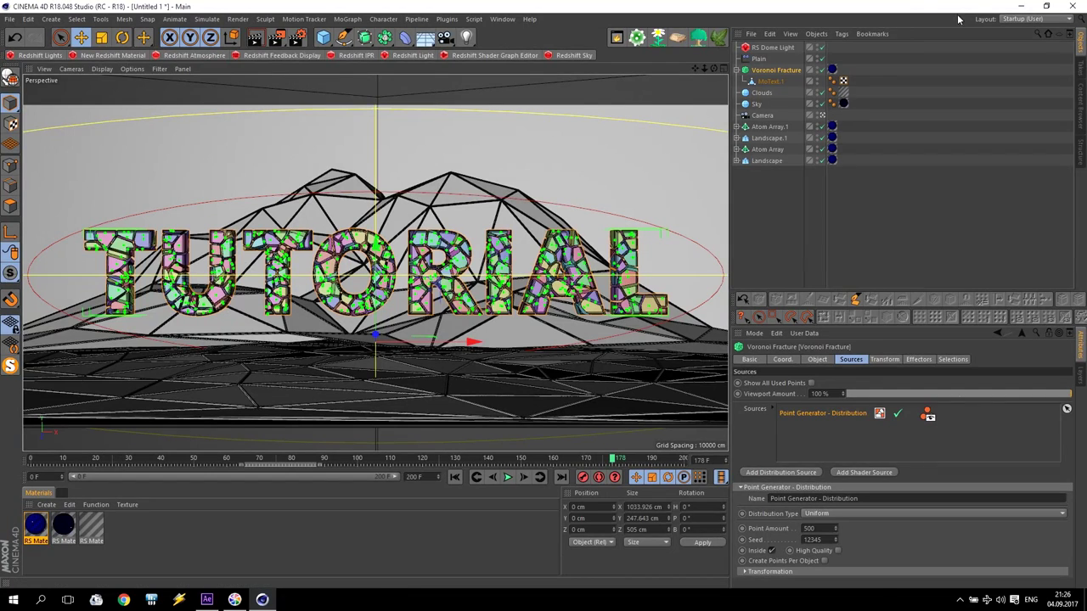
click(1019, 7)
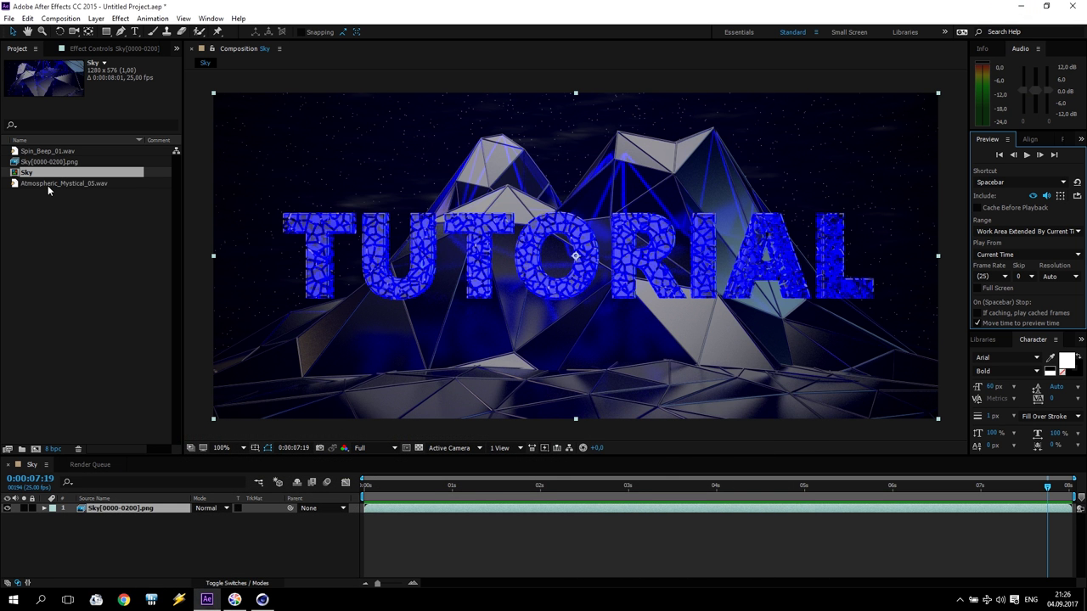
Add Atmospheric_Mystical_05.wav beneath the Sky image sequence layer and preview the composition from the start.
click(46, 183)
drag(46, 184, 168, 530)
click(1006, 153)
click(1025, 155)
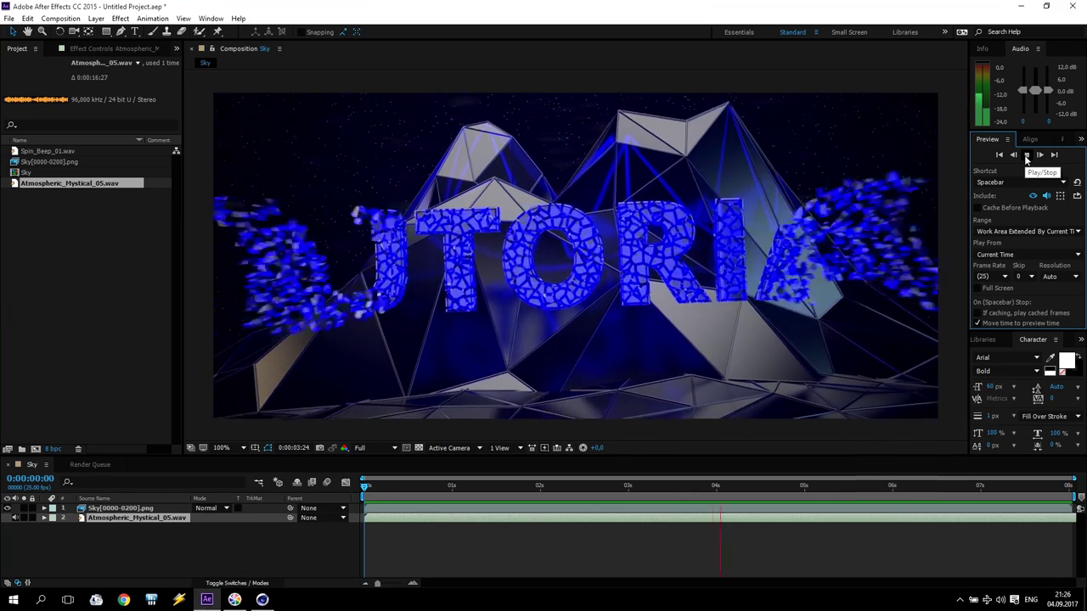
click(1026, 156)
Fade out the atmospheric audio with an Audio Levels keyframe at 0:00:06:00 and a lowered level at 0:00:08:00.
drag(902, 491, 892, 487)
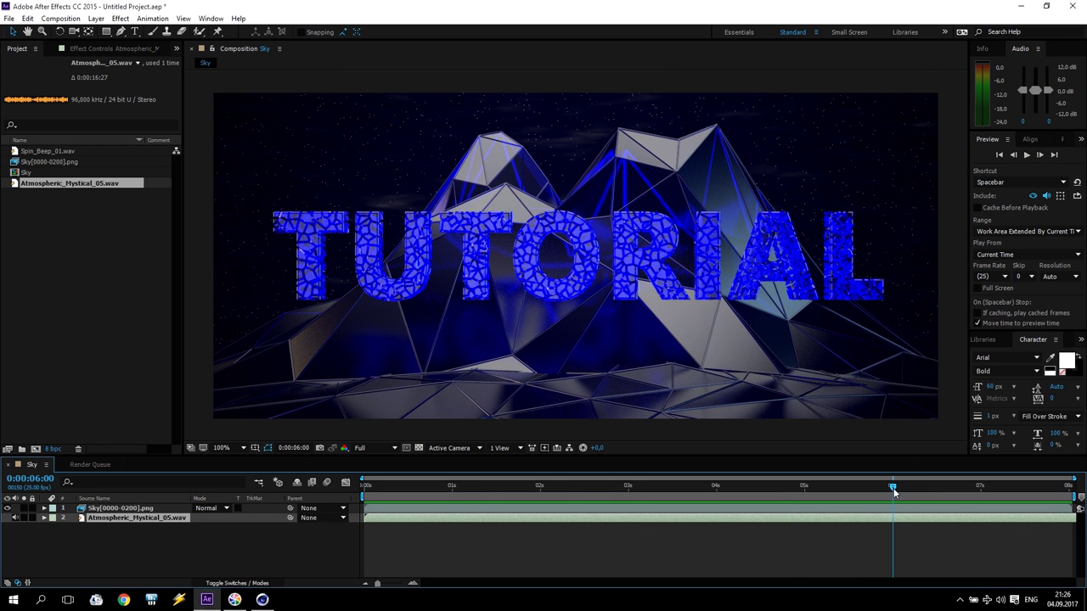
click(44, 518)
click(53, 528)
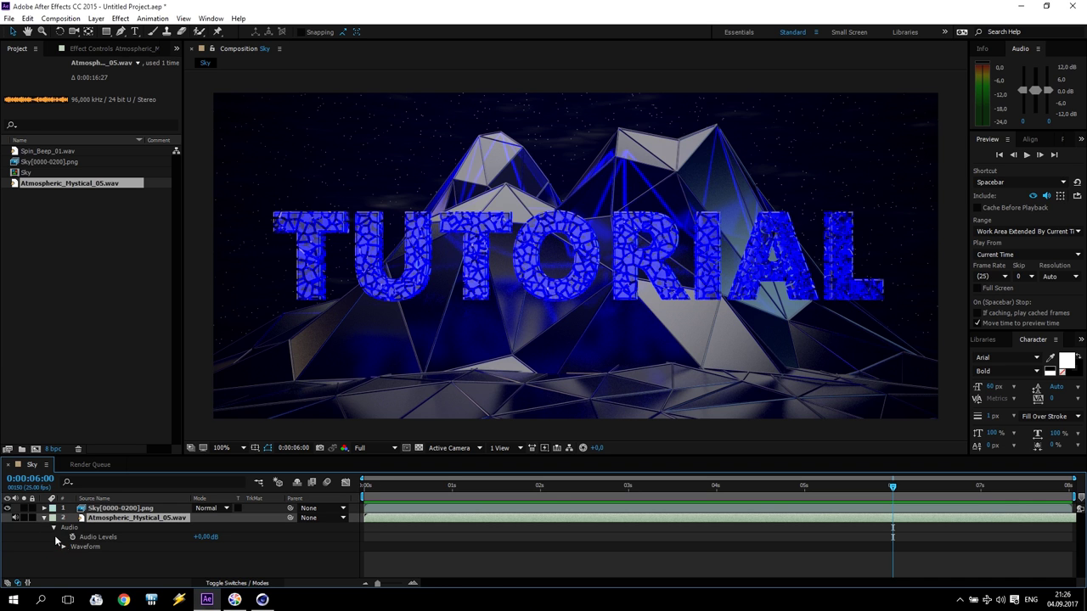
click(72, 538)
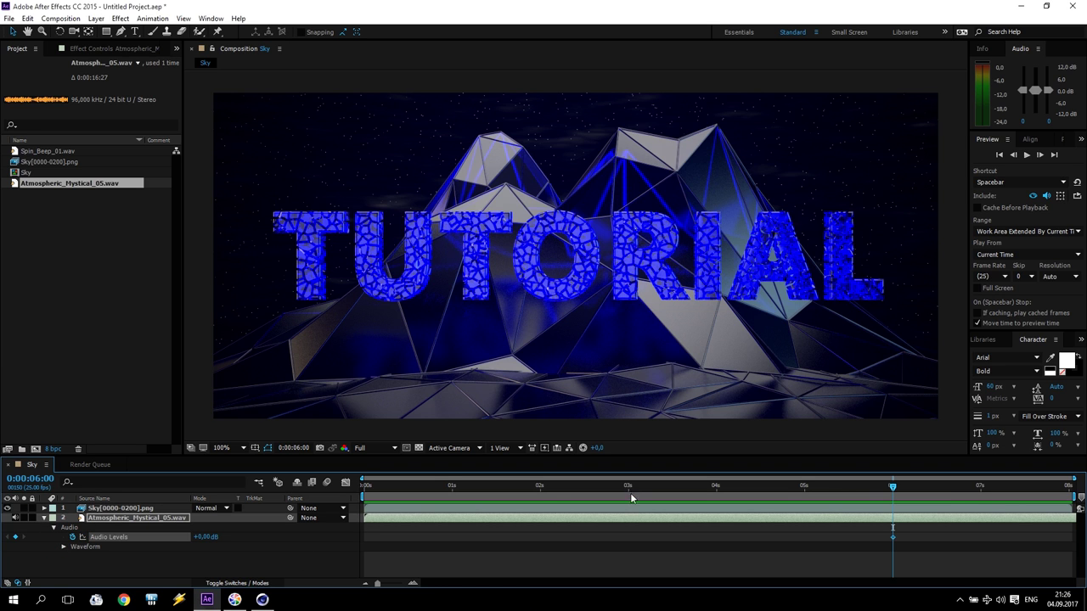
drag(893, 486, 1074, 497)
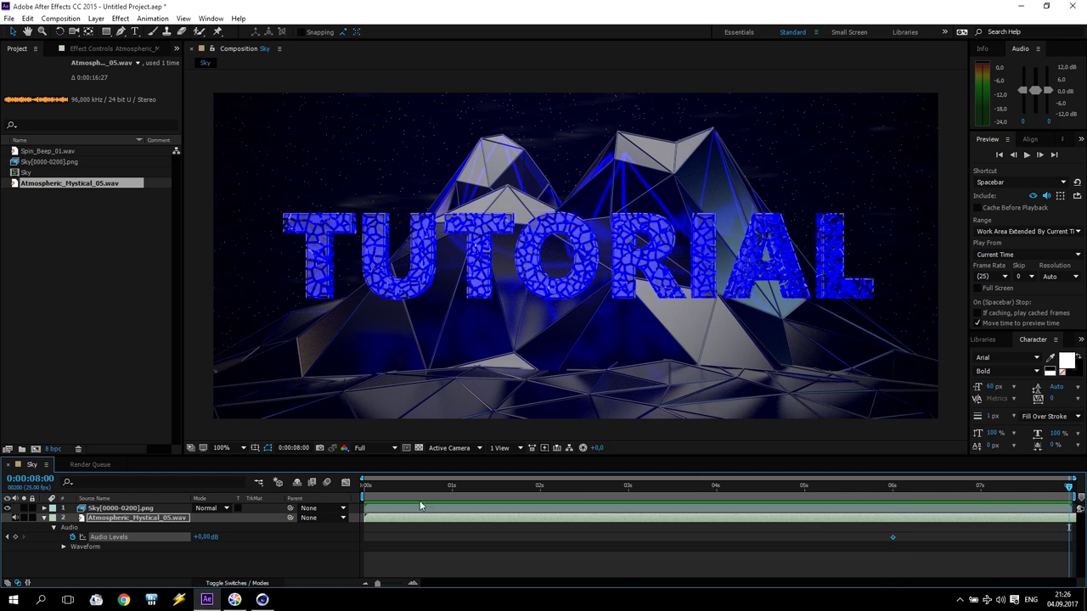
drag(214, 536, 174, 537)
Play the composition from the start to check the atmospheric audio's fade-out.
click(1002, 154)
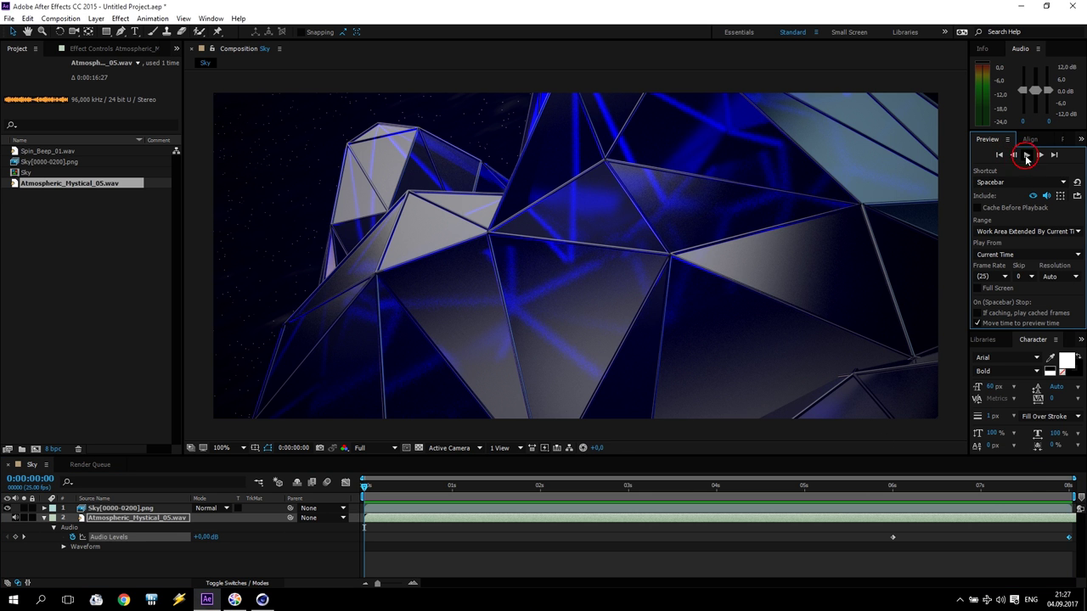
key(space)
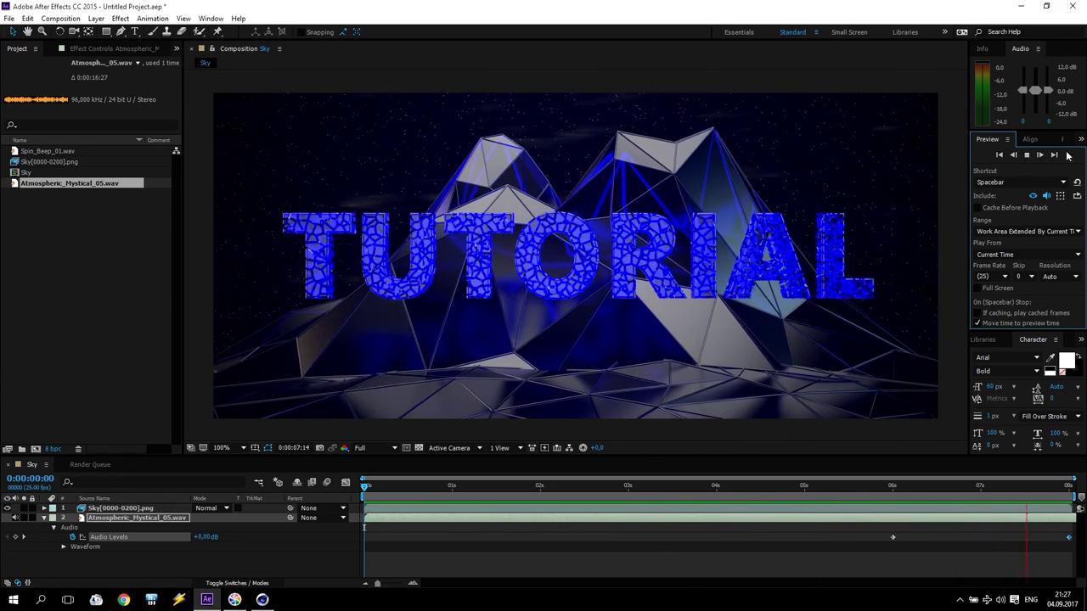
click(1027, 155)
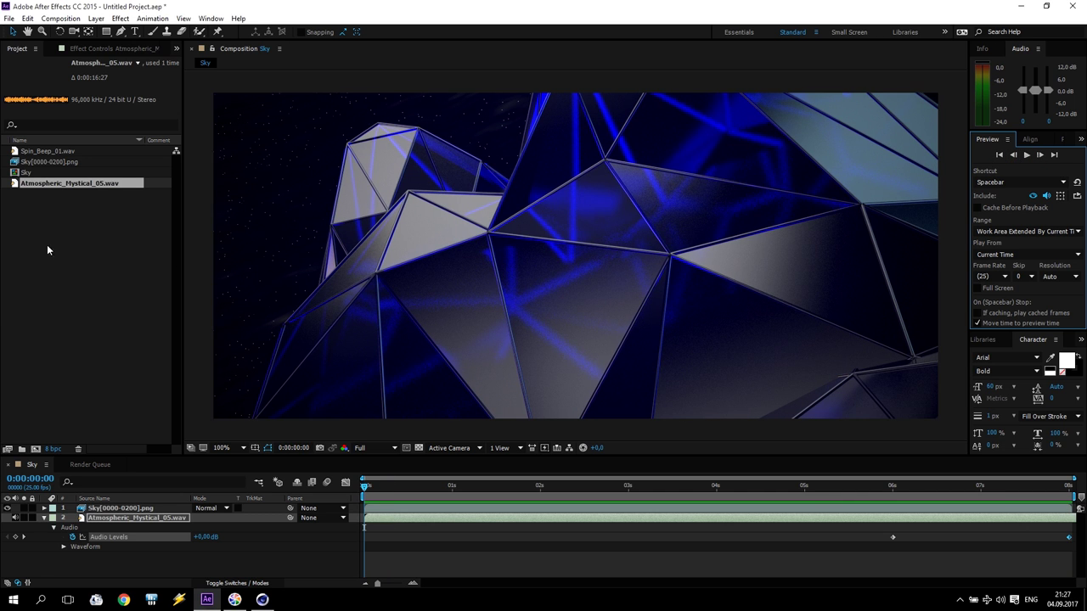
Add Spin_Beep_01.wav beneath the atmospheric audio layer and trim its silent start using the waveform.
click(45, 519)
click(38, 151)
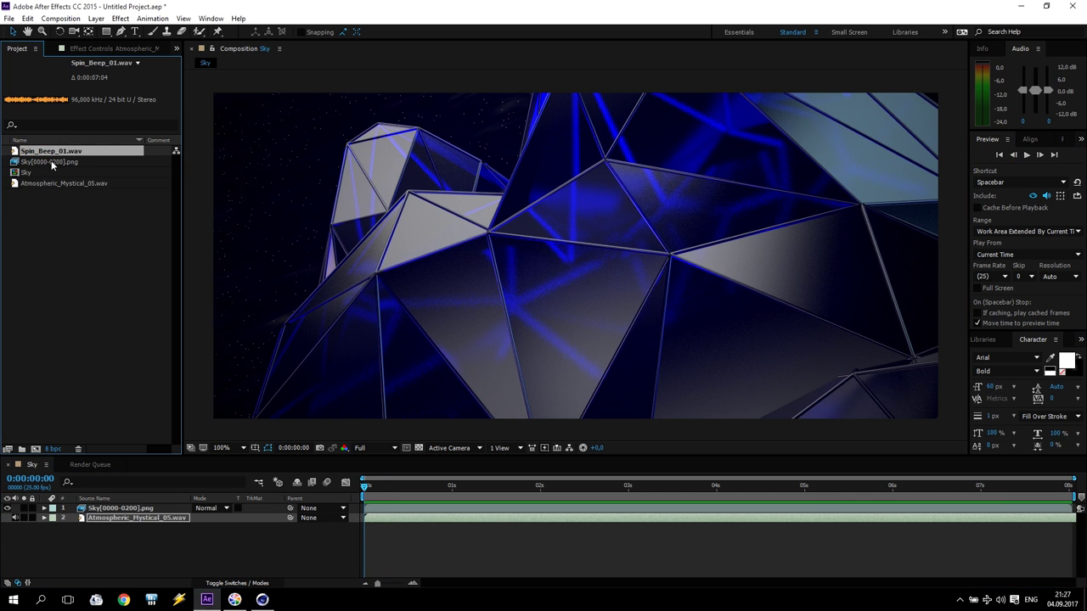
drag(54, 152, 149, 537)
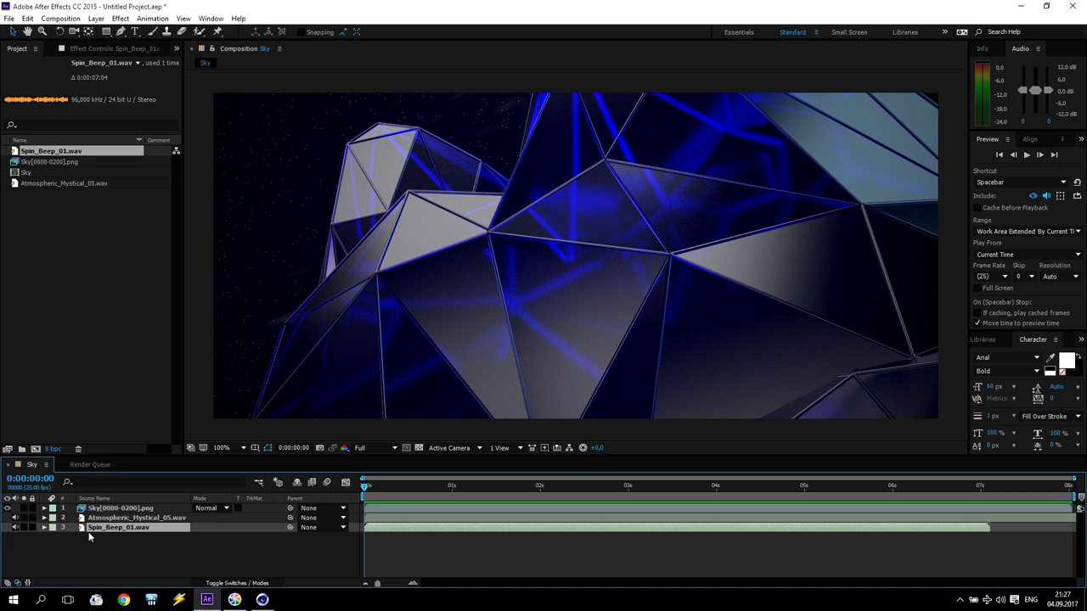
click(53, 539)
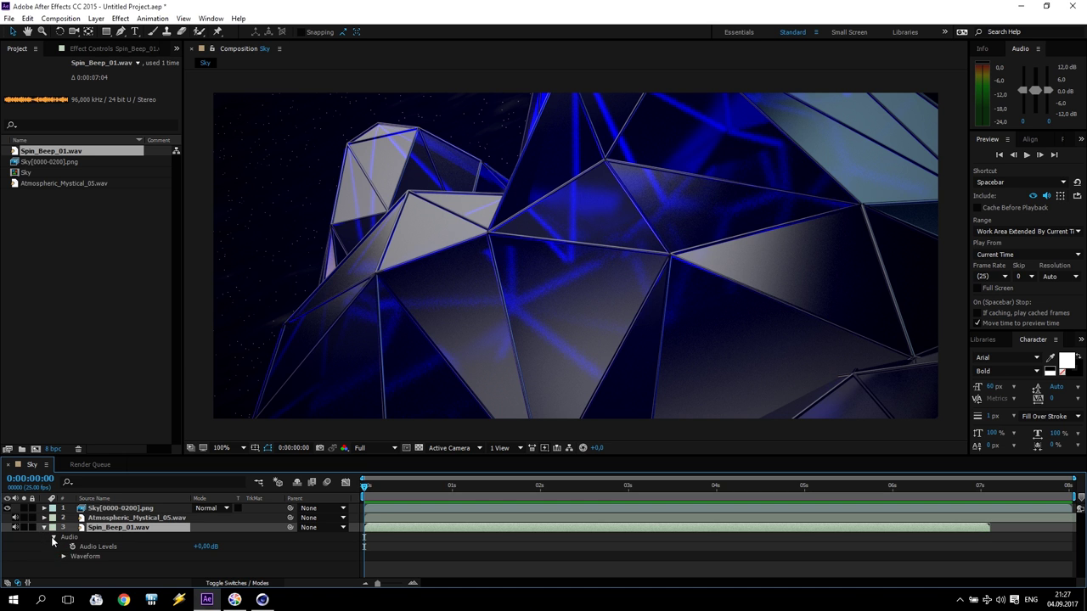
click(64, 557)
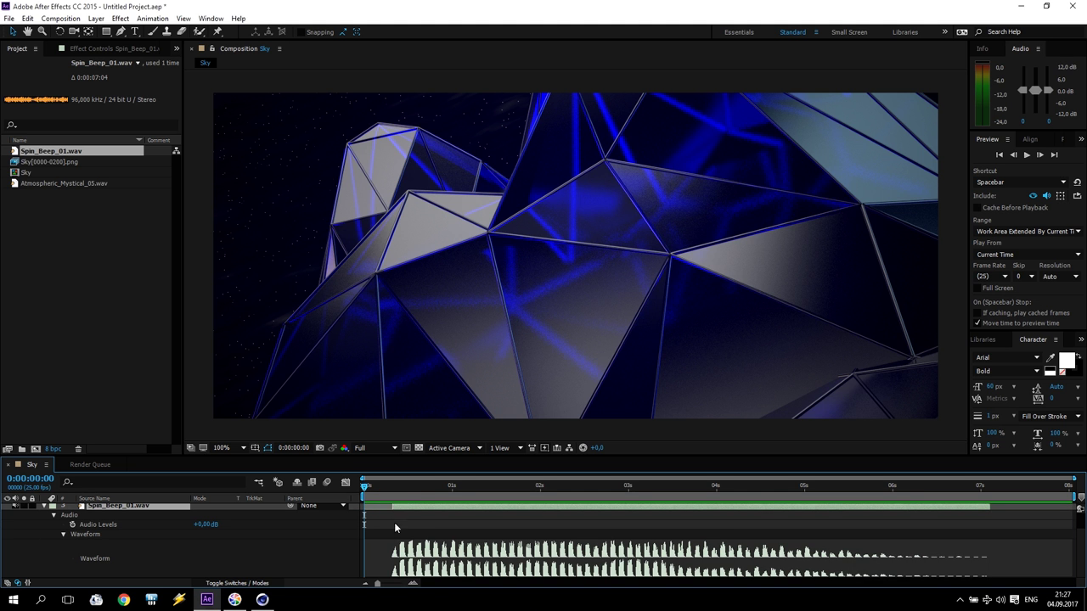
Shift the Spin_Beep_01.wav layer to start at about 0:00:02:07 and preview the composition from the start.
drag(379, 497, 567, 499)
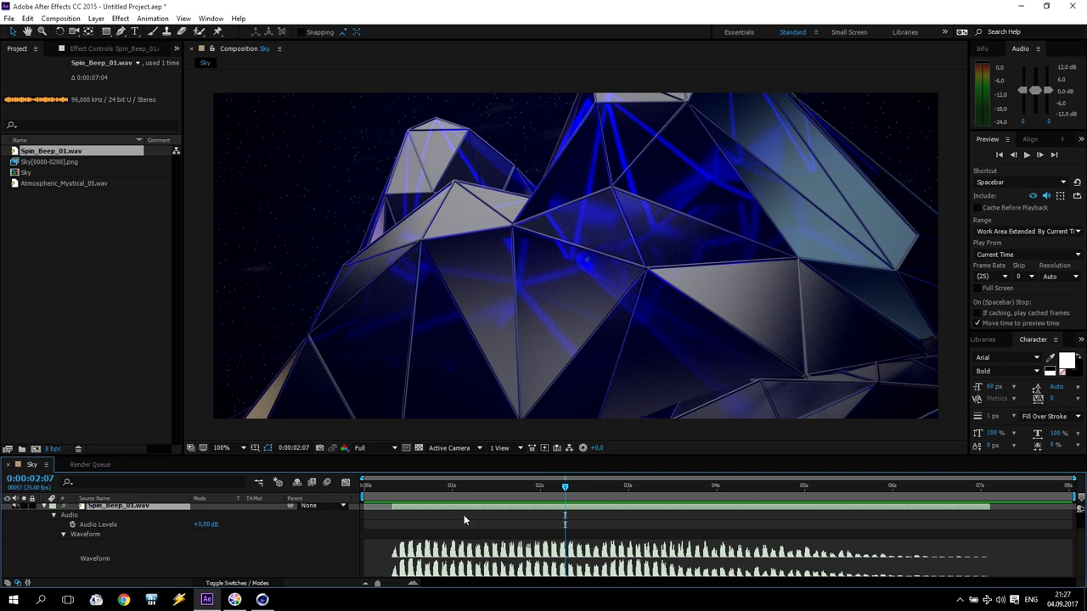
drag(443, 507, 613, 508)
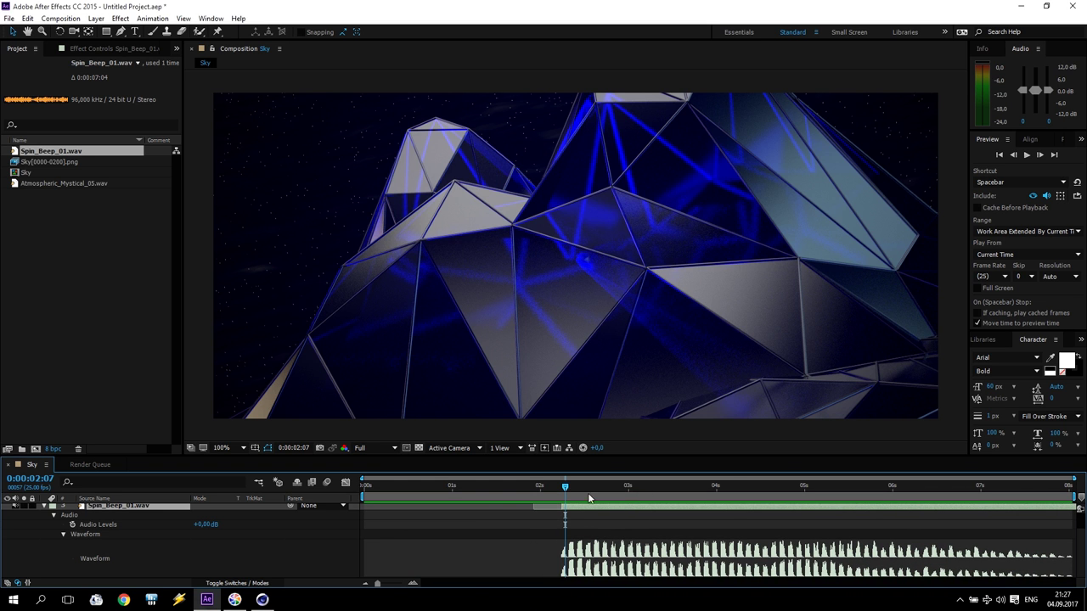
click(999, 155)
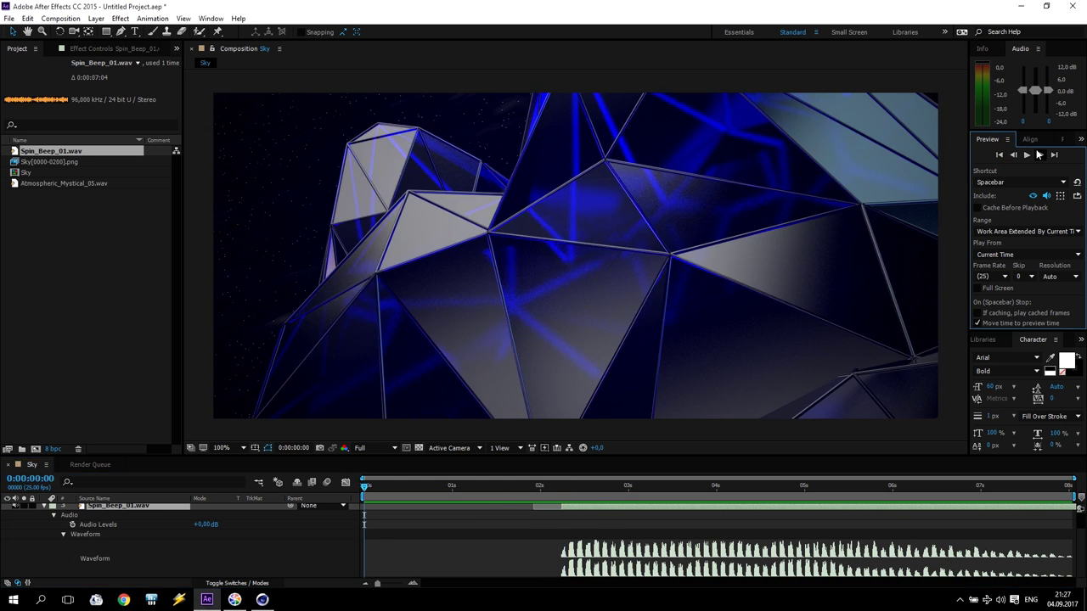
key(space)
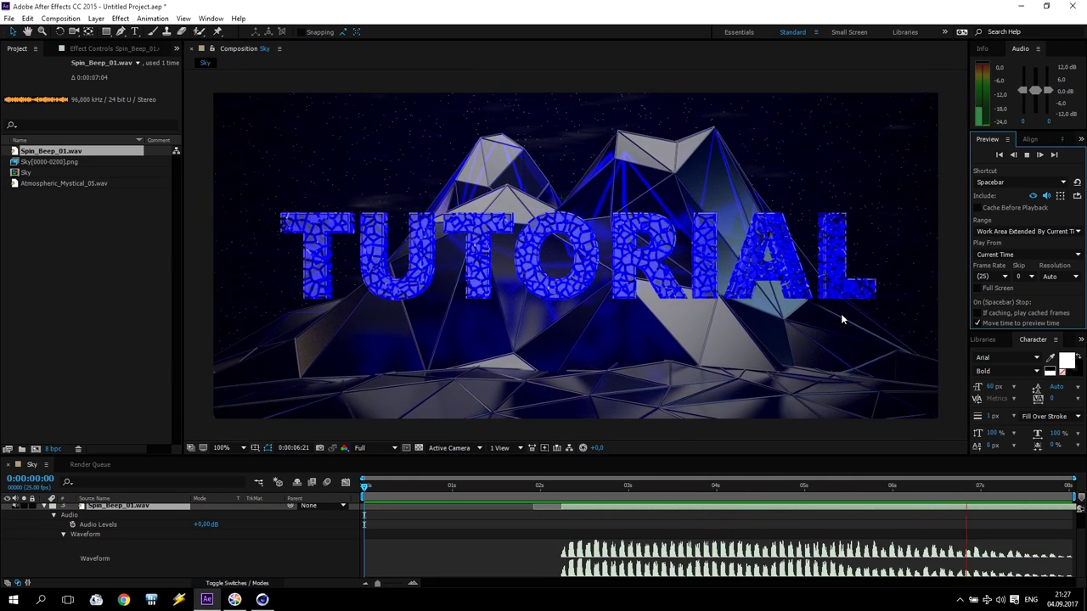
click(1026, 154)
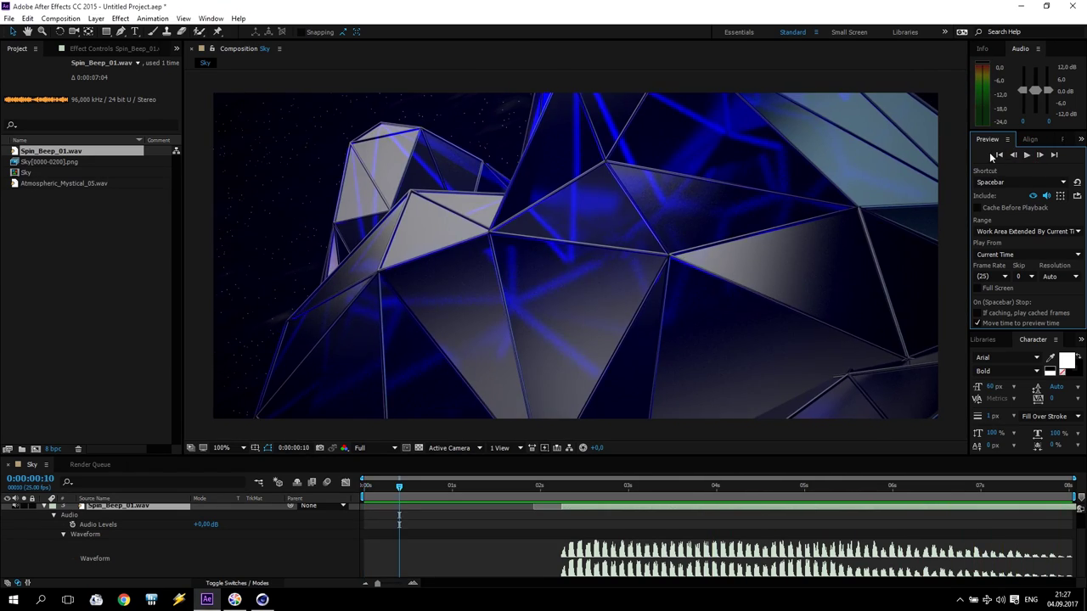
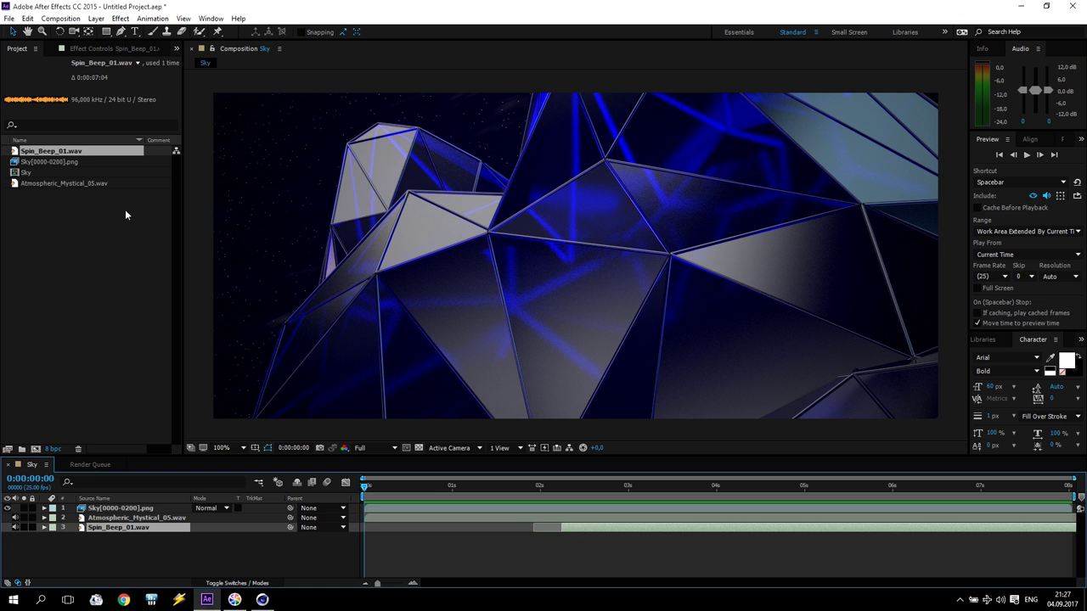
Create an adjustment layer above the Sky image sequence and apply the Trapcode Starglow effect to it.
click(120, 17)
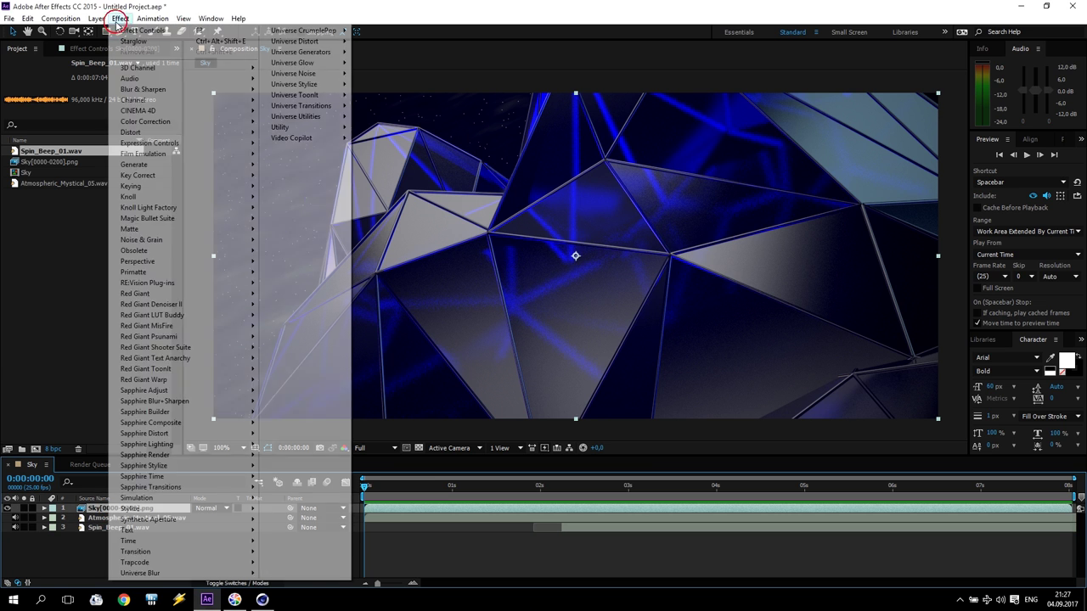
mouse_move(96, 17)
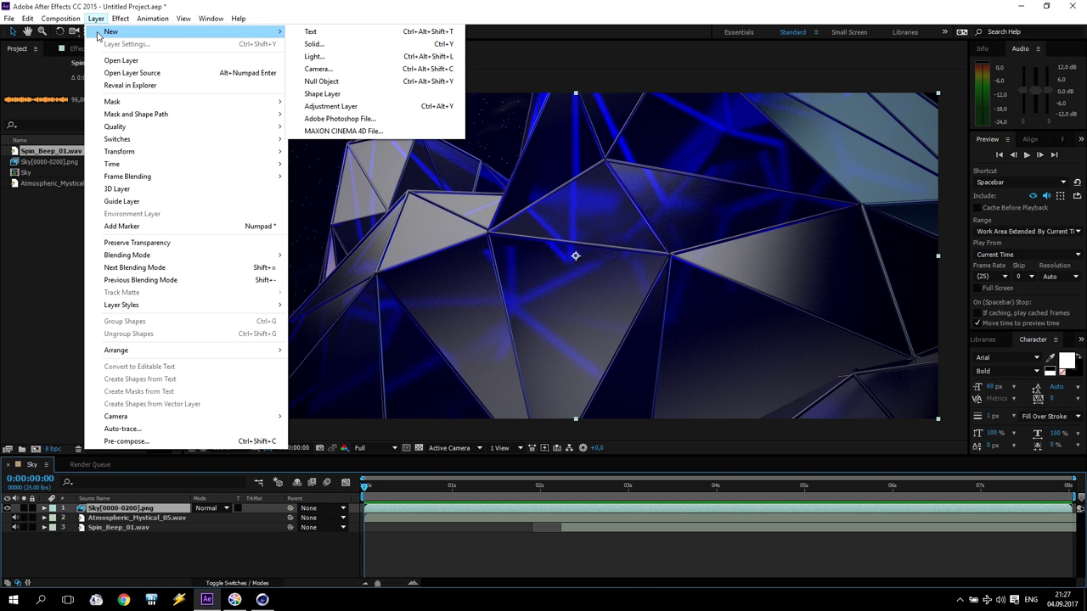
click(331, 106)
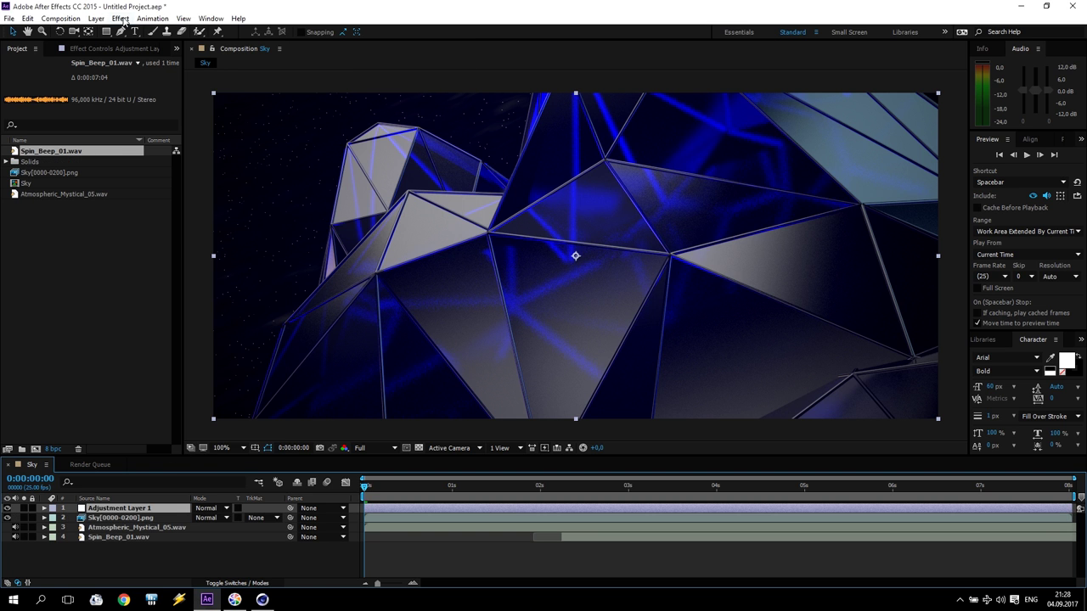
click(121, 18)
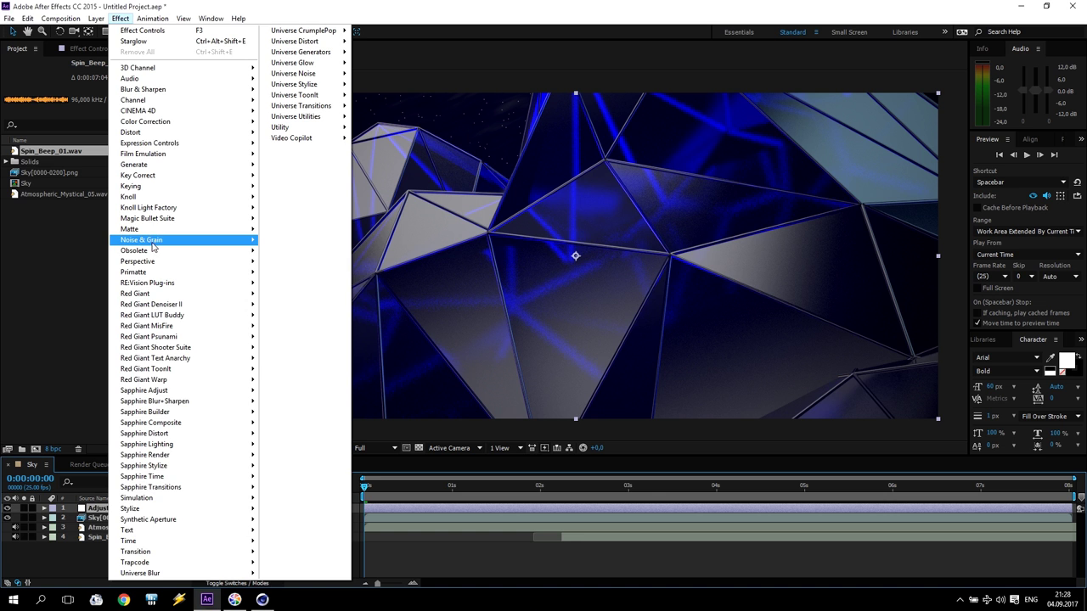
mouse_move(161, 562)
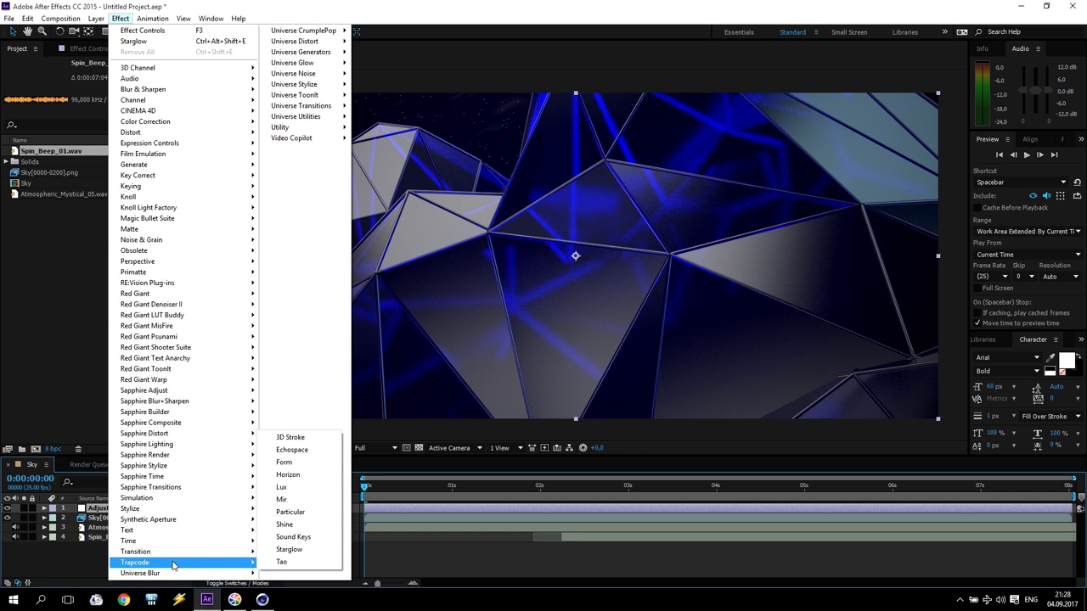
click(309, 554)
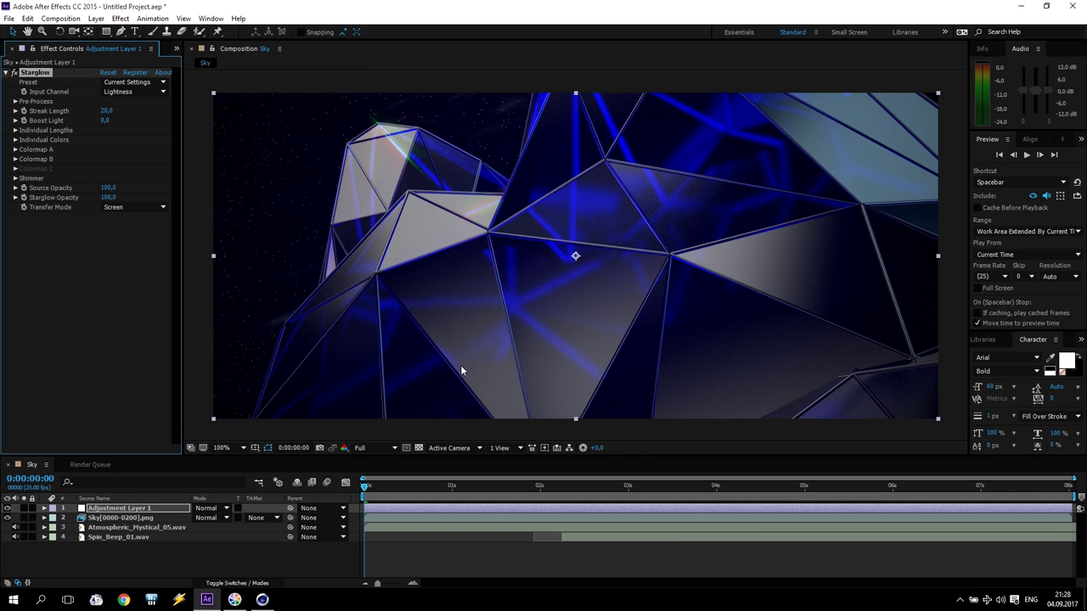
Move to 0:00:03:08, where the text shards fly in, and apply the Blue preset to the Starglow effect.
drag(365, 485, 655, 484)
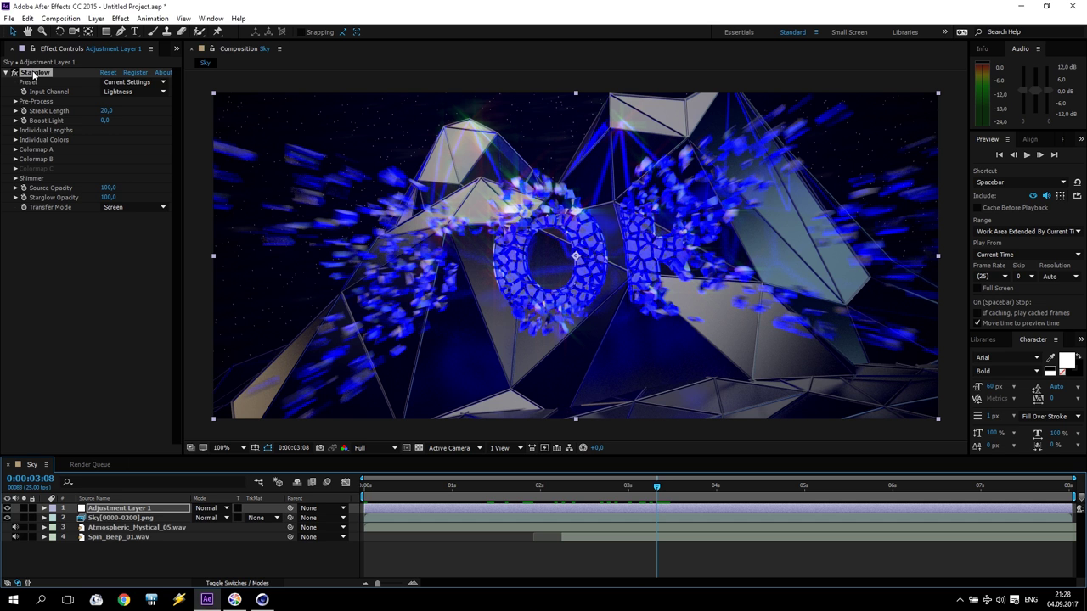
click(110, 82)
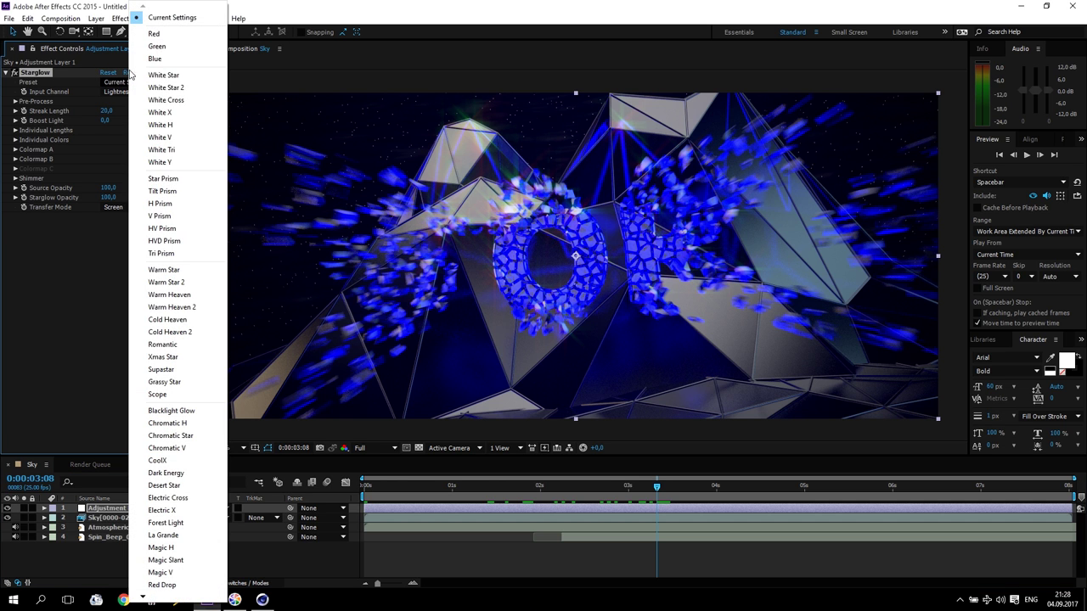
click(149, 59)
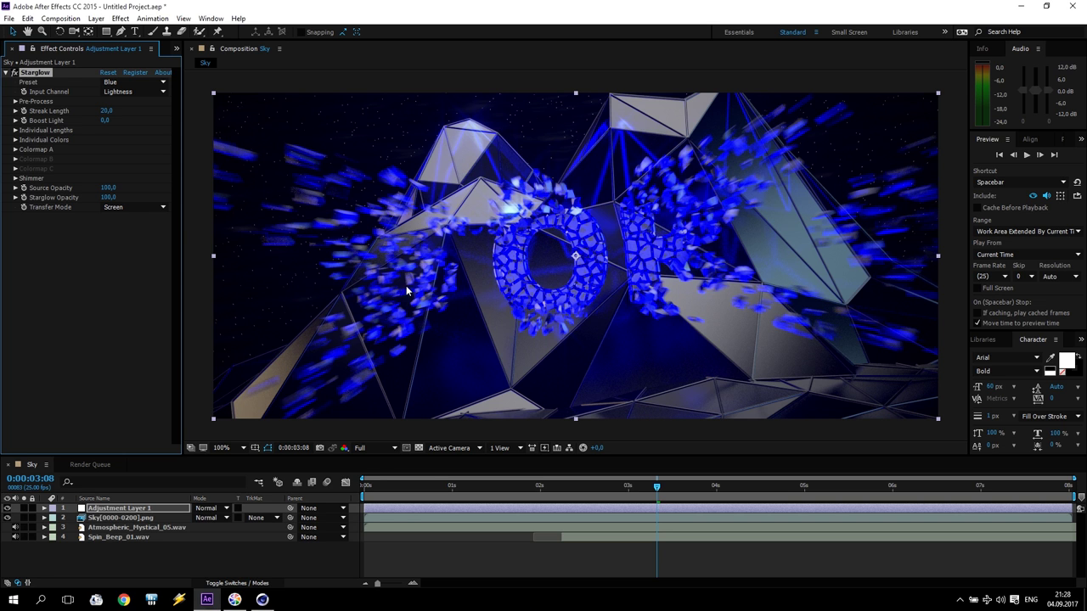
Try other Starglow presets, including Warm Heaven 2 and Chromatic V, and return to the Blue preset.
click(150, 81)
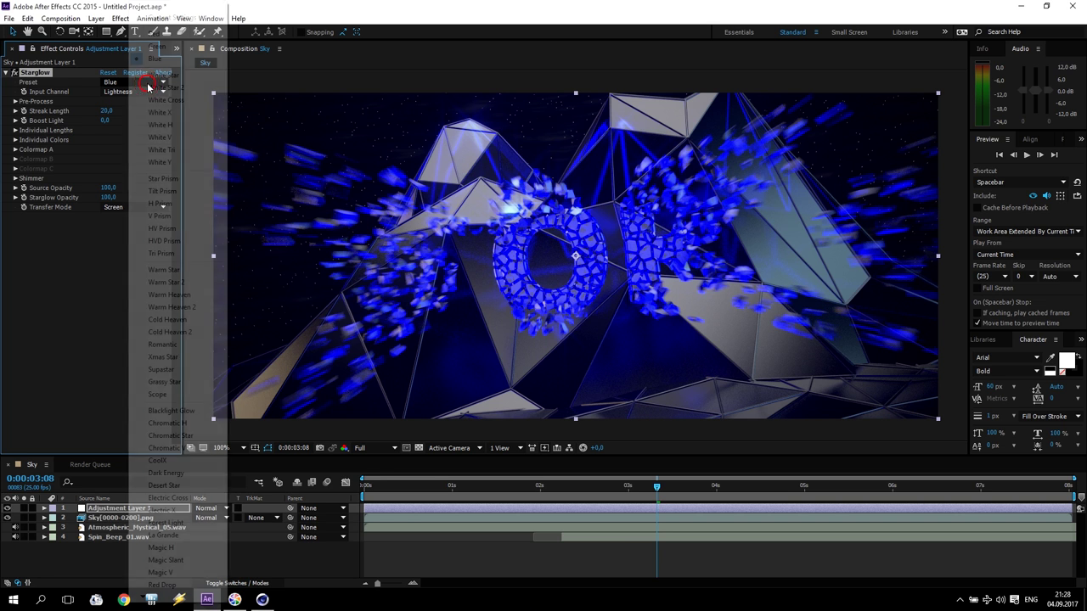
click(159, 138)
click(151, 82)
click(163, 299)
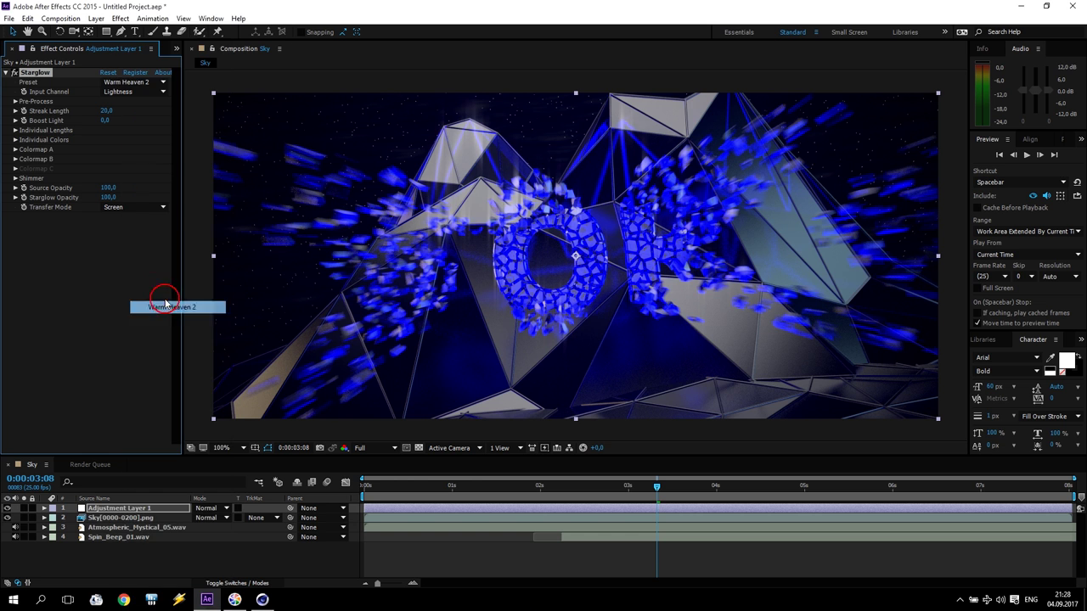
click(154, 84)
click(166, 448)
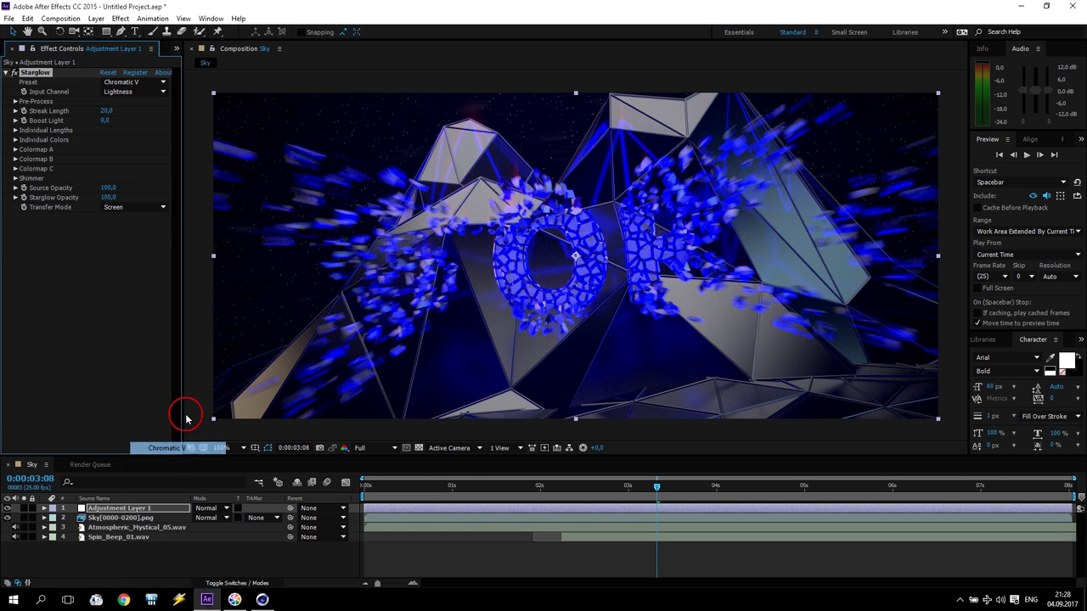
click(155, 83)
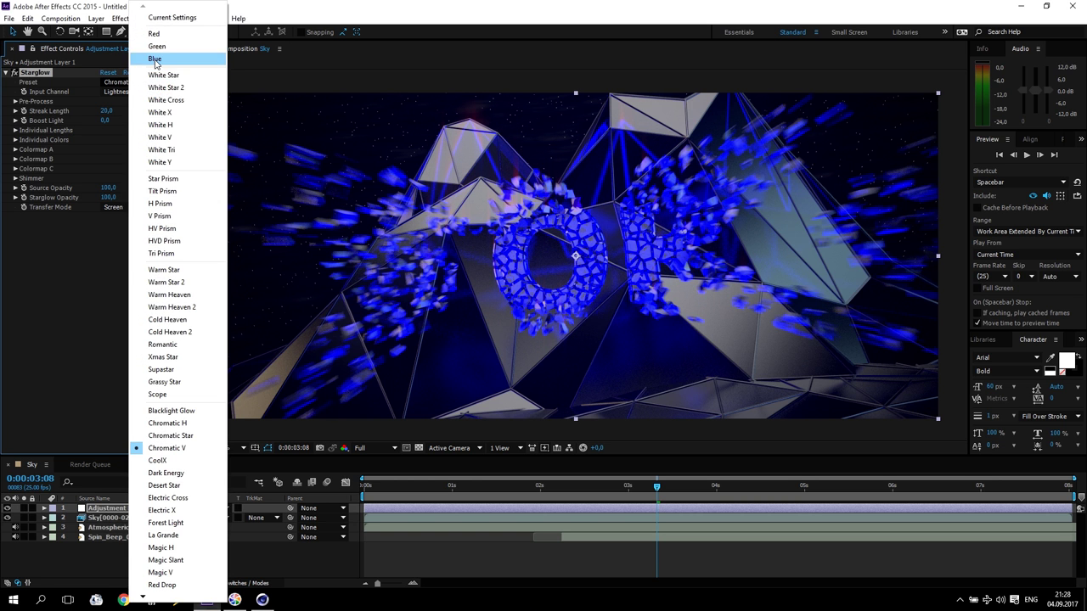
click(155, 58)
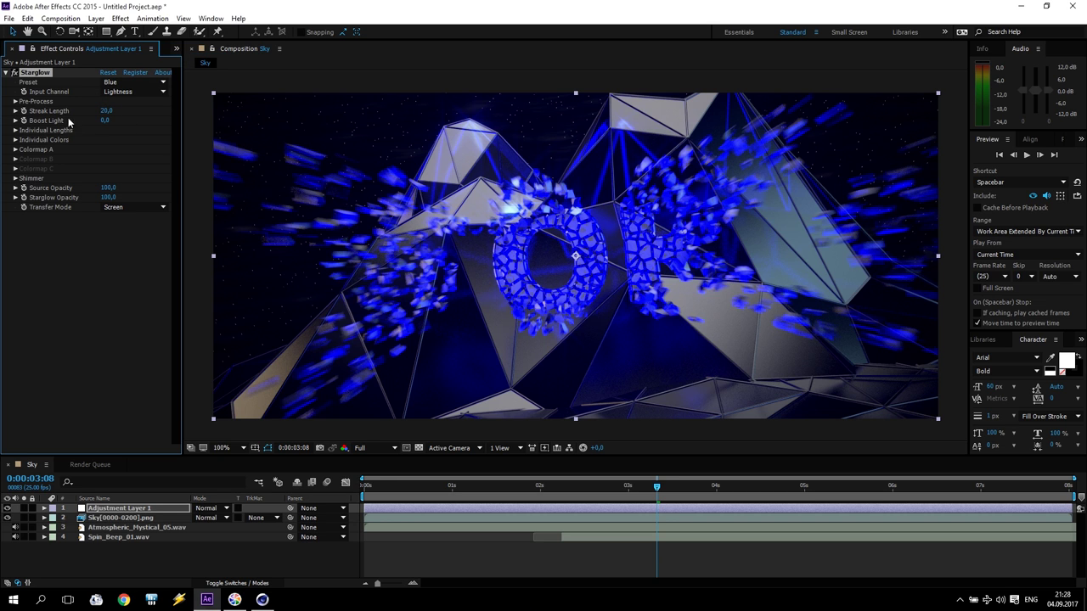
Set the Starglow Boost Light to 5 and check the glow through to the end of the composition.
click(103, 122)
text(5)
key(Return)
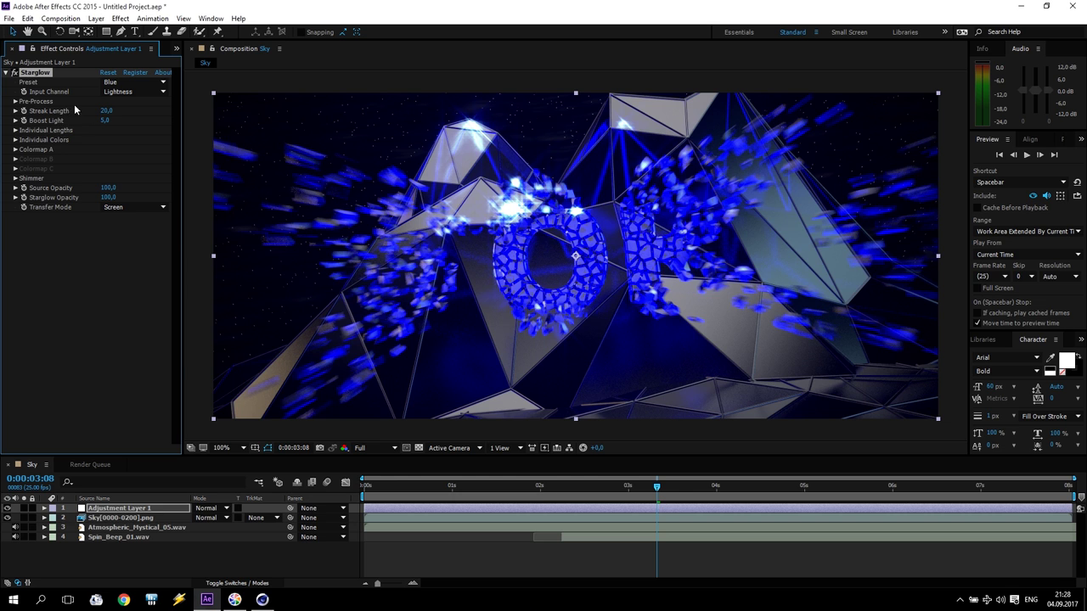
drag(552, 489, 832, 497)
key(End)
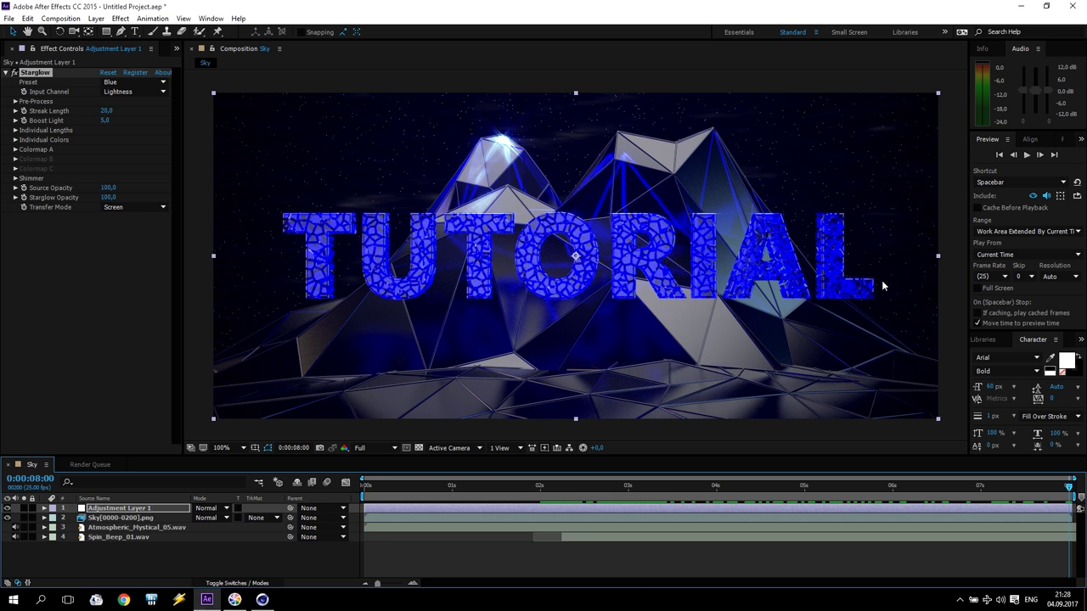
Create a black solid layer of 1280 × 576 px above the adjustment layer.
click(159, 509)
click(96, 19)
mouse_move(105, 32)
click(312, 44)
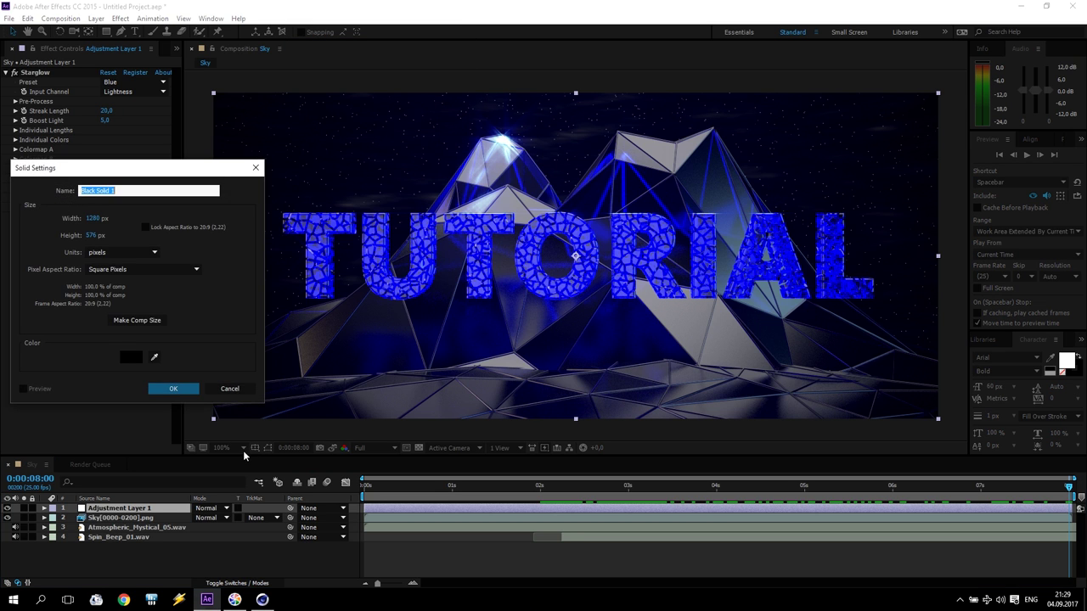
click(173, 388)
Keyframe the black solid's opacity from 100% at 0:00:00:00 to 0% at 0:00:00:07 for a fade-in from black.
drag(444, 489, 231, 491)
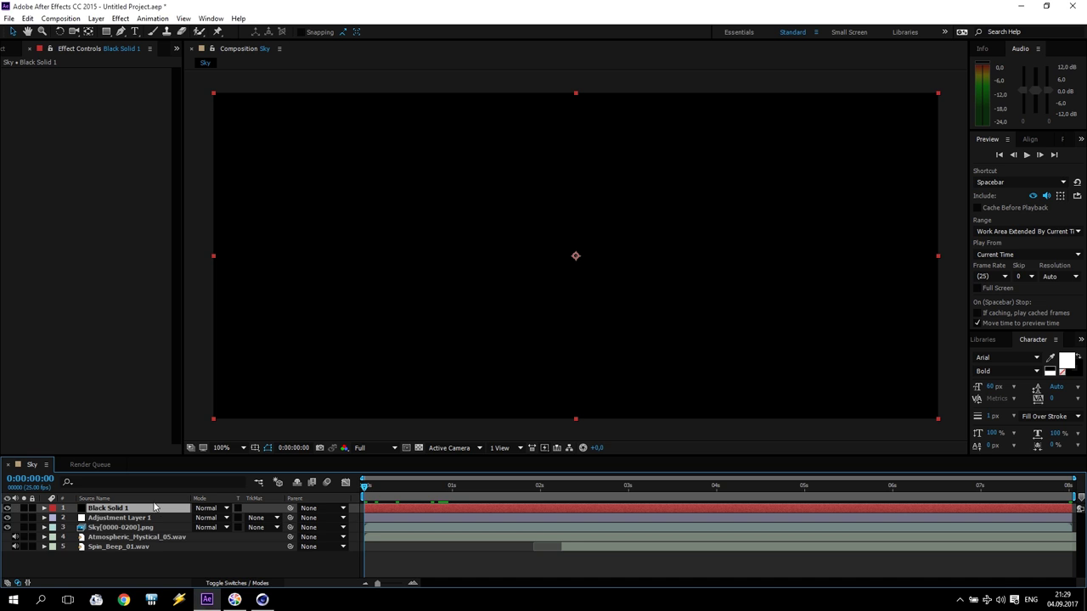
key(t)
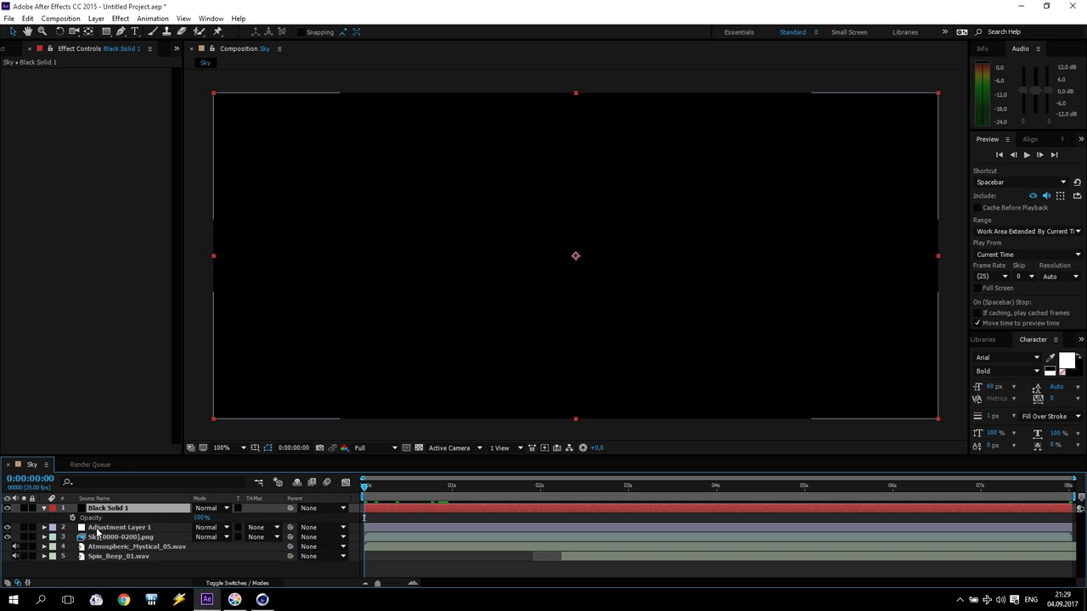
click(72, 518)
drag(366, 486, 389, 489)
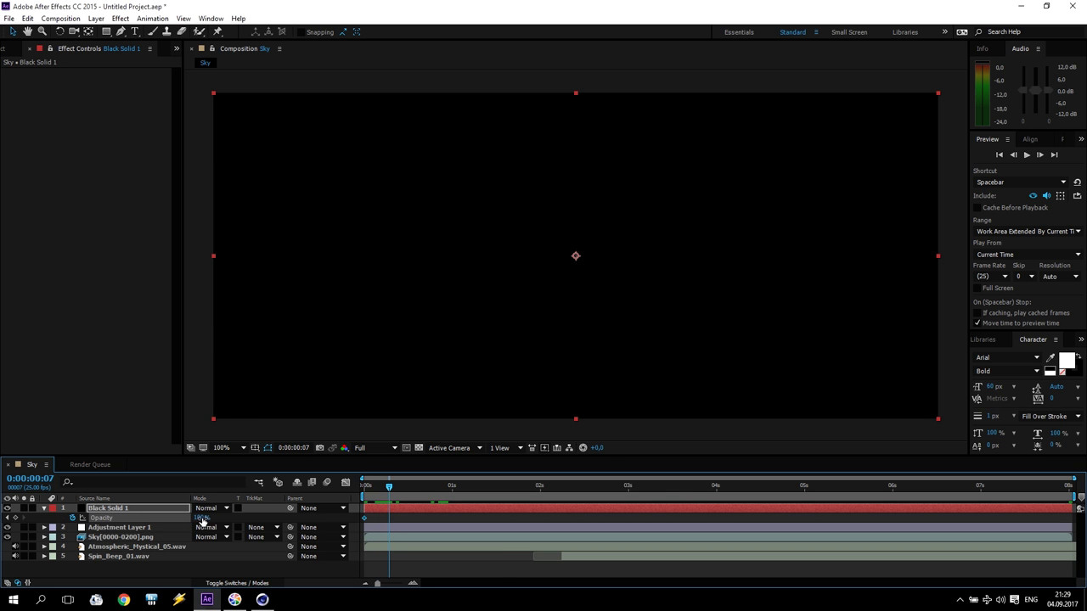
drag(201, 518, 144, 515)
Keyframe the black solid's opacity from 0% at about 0:00:07:04 to 100% at the composition's end for a fade-out.
drag(389, 487, 1072, 490)
click(15, 517)
drag(201, 518, 829, 517)
Preview the composition from the start to check both fades, and inspect the text explosion at 0:00:02:24.
click(999, 154)
click(1027, 155)
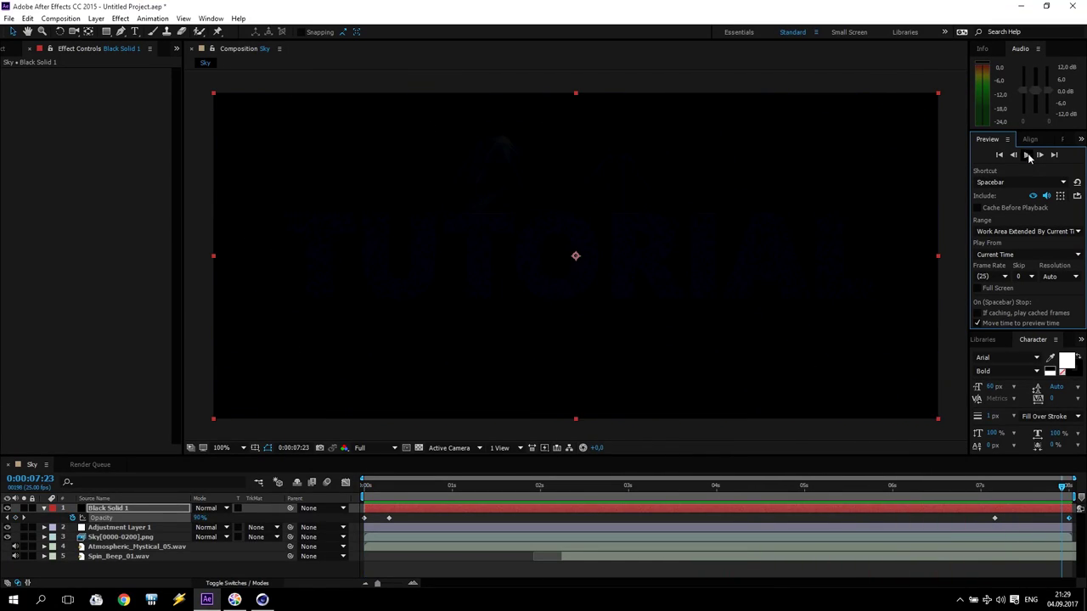
drag(772, 491, 626, 484)
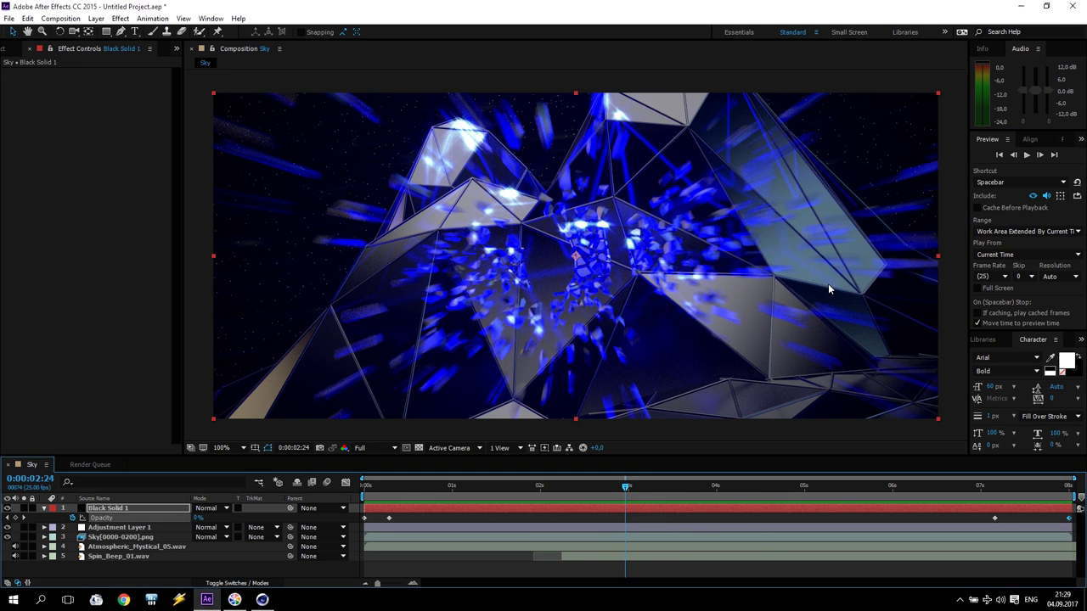